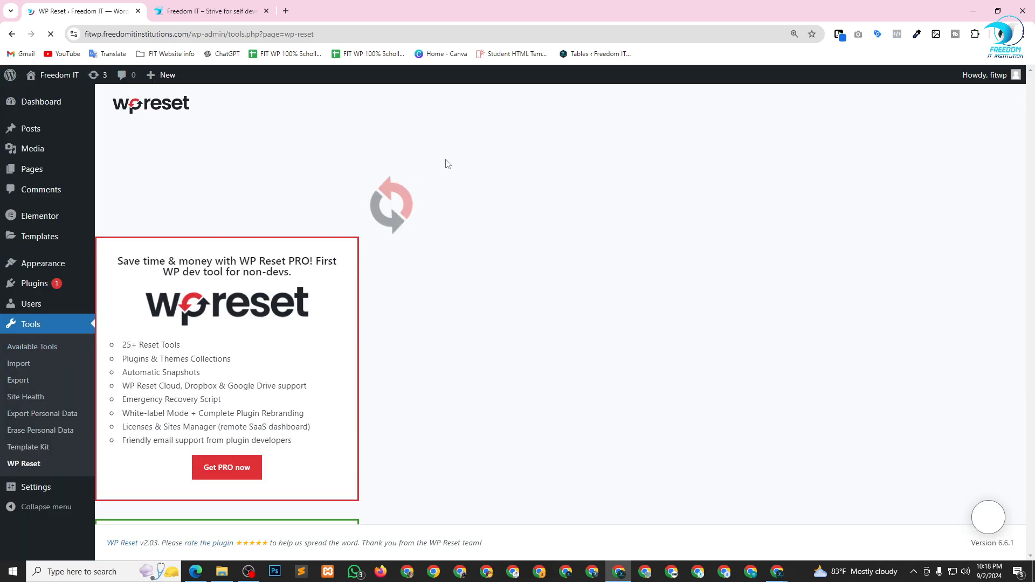
Reset the whole WordPress site with WP Reset's Site Reset, entering "reset" as the confirmation word and confirming the reset
{"action": "scroll", "coordinate": [313, 248], "scroll_direction": "down", "scroll_amount": 3}
{"action": "scroll", "coordinate": [313, 248], "scroll_direction": "down", "scroll_amount": 15}
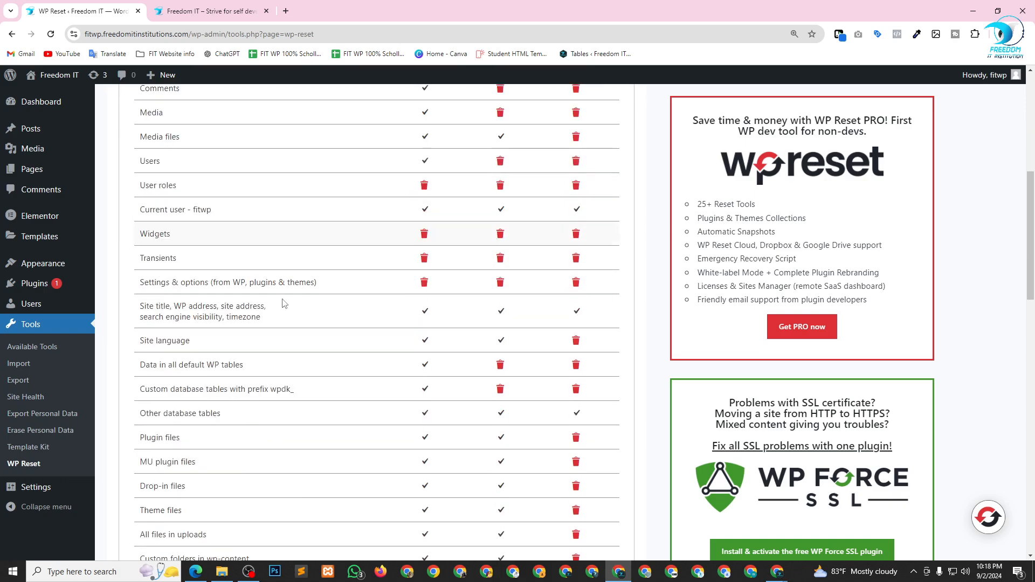
{"action": "scroll", "coordinate": [250, 293], "scroll_direction": "down", "scroll_amount": 1}
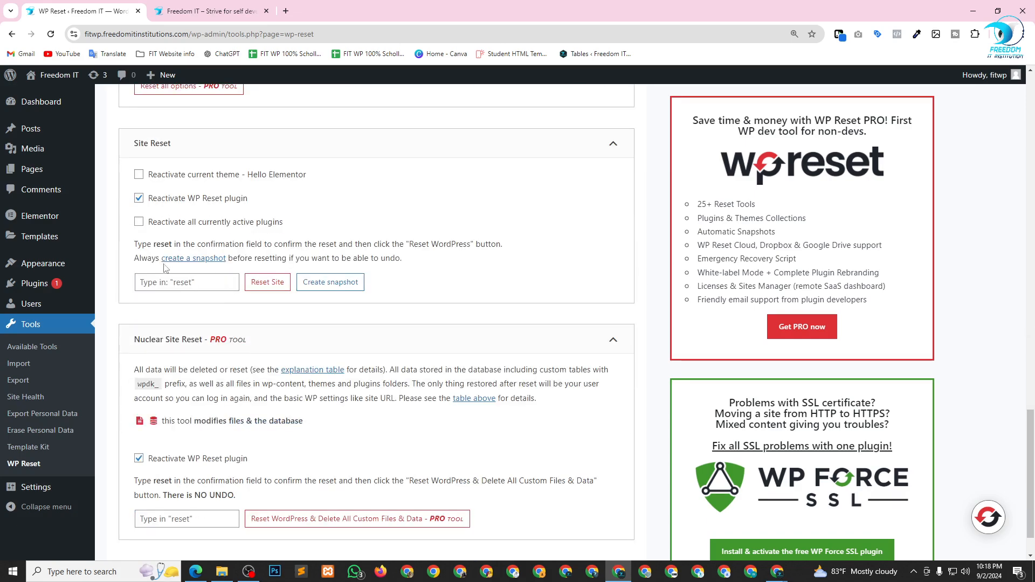
{"action": "left_click", "coordinate": [164, 284]}
{"action": "type", "text": "reset"}
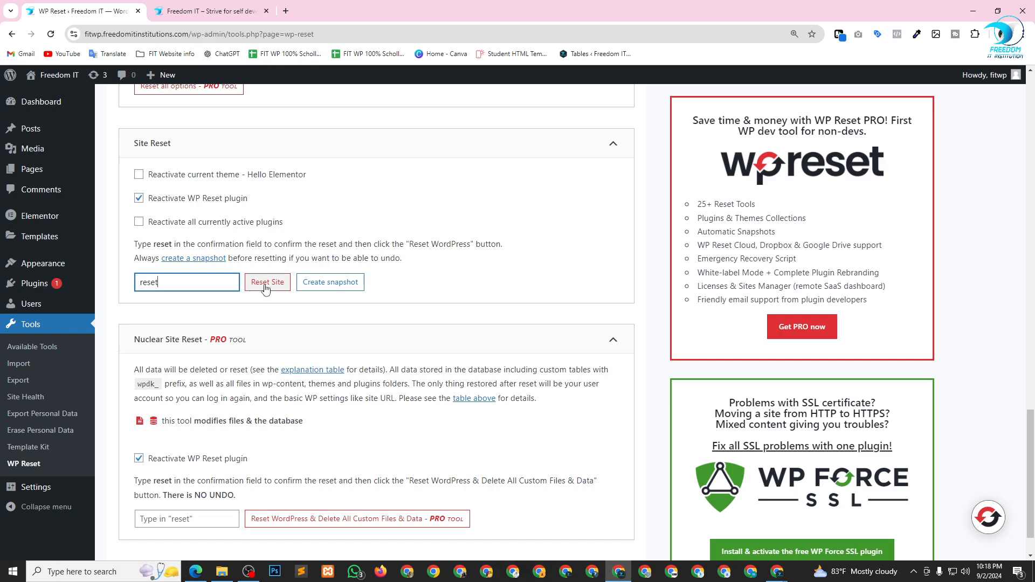
{"action": "left_click", "coordinate": [266, 284]}
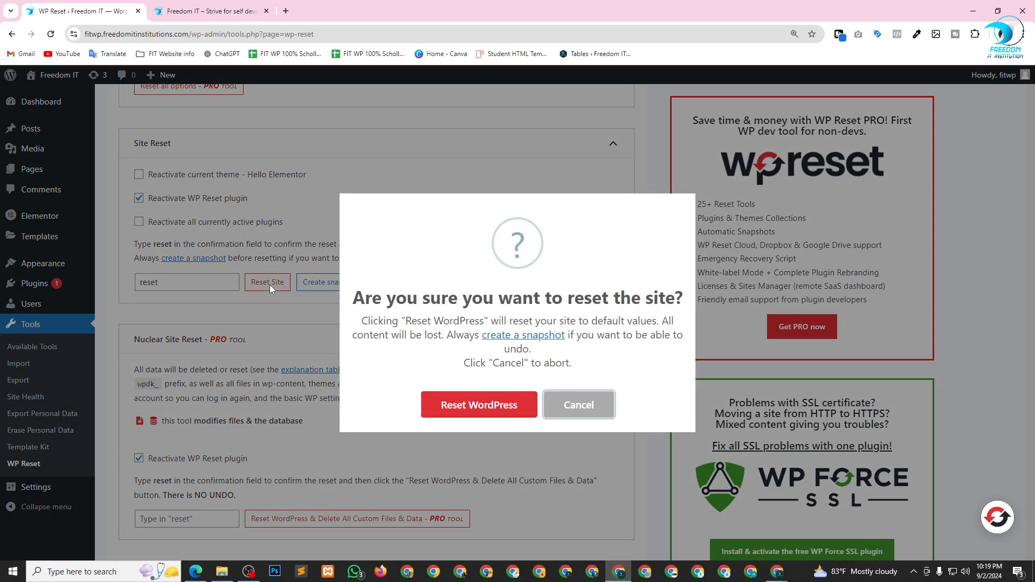
{"action": "left_click", "coordinate": [484, 407]}
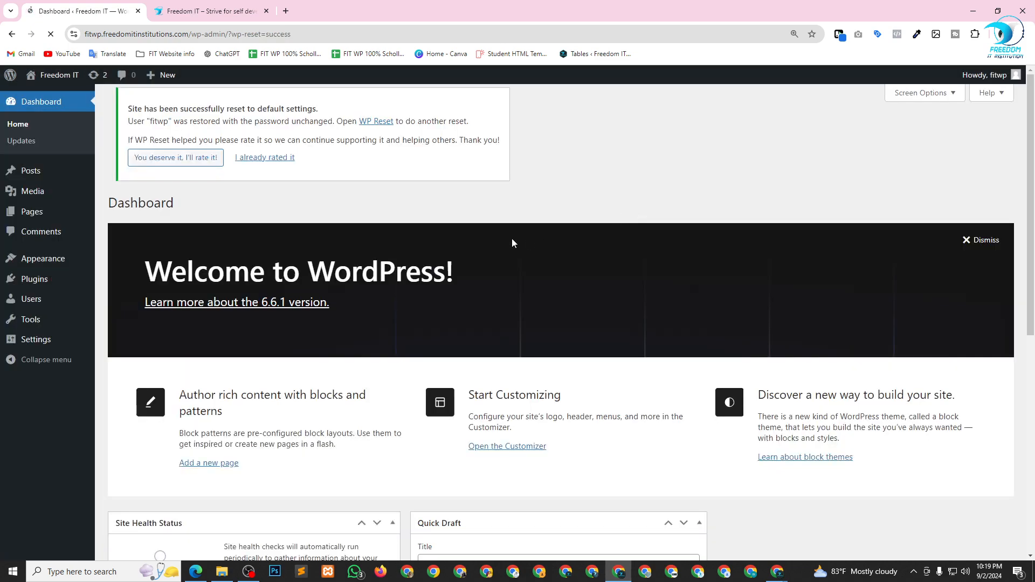
Dismiss the dashboard's Welcome panel and hide Site Health Status, At a Glance, Activity, Quick Draft, and WordPress Events and News
{"action": "left_click", "coordinate": [981, 248]}
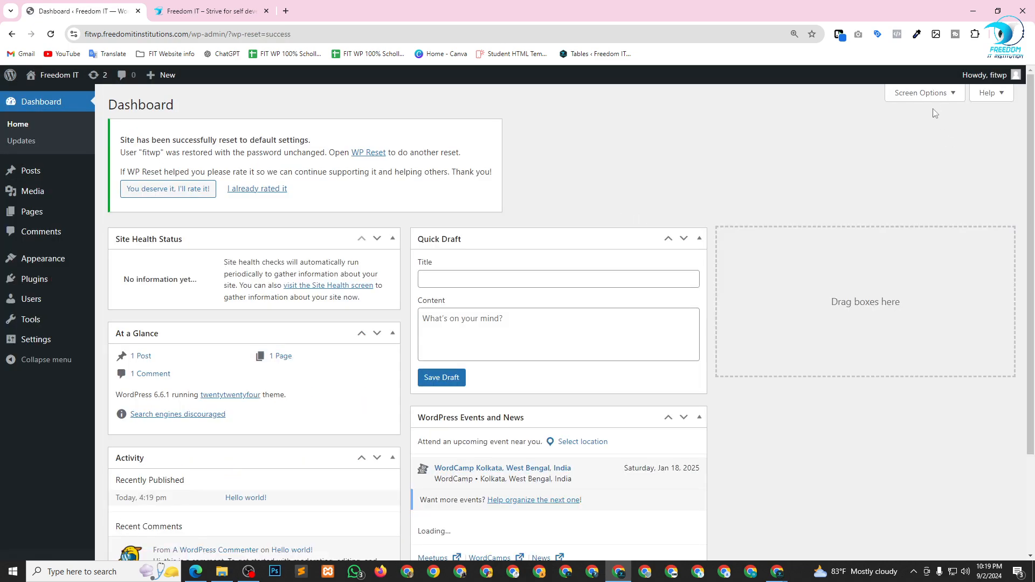
{"action": "left_click", "coordinate": [925, 93]}
{"action": "left_click", "coordinate": [159, 145]}
{"action": "left_click", "coordinate": [215, 150]}
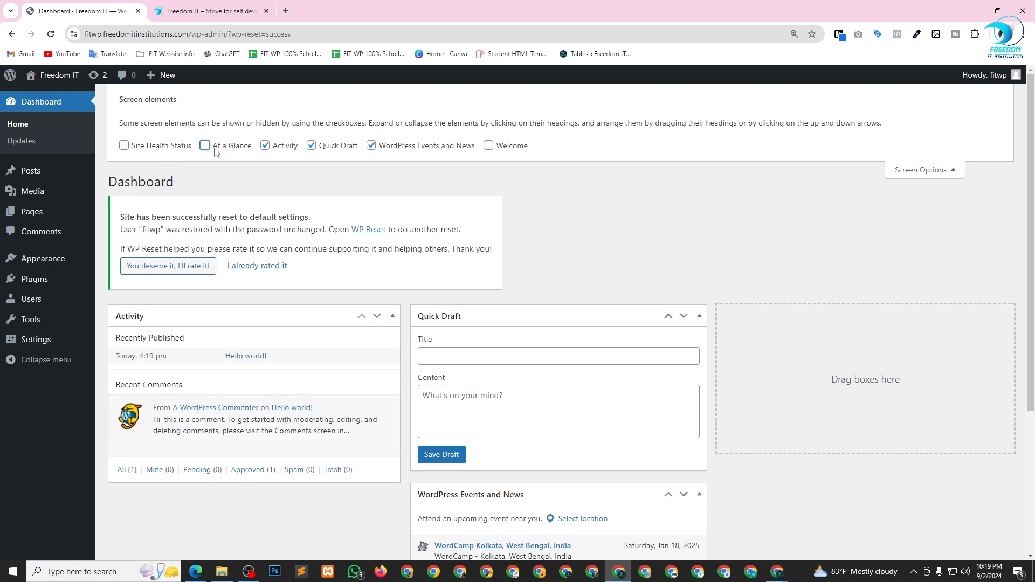
{"action": "left_click", "coordinate": [264, 146]}
{"action": "left_click", "coordinate": [312, 146]}
{"action": "left_click", "coordinate": [371, 146]}
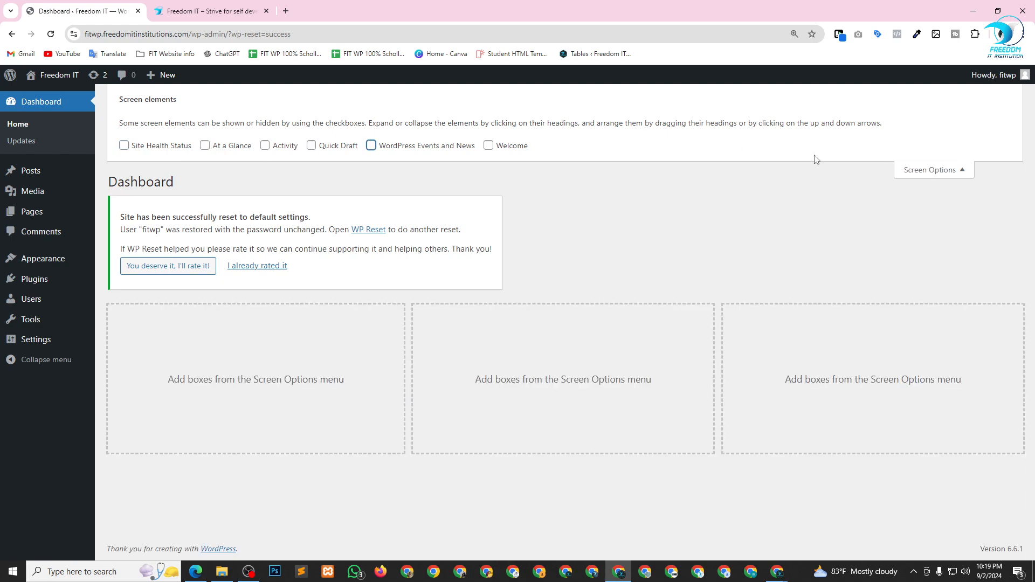
{"action": "left_click", "coordinate": [950, 169]}
Bulk-delete the Elementor, Elementor Pro and Template Kit Import plugins, keeping WP Reset, and return to the dashboard
{"action": "mouse_move", "coordinate": [37, 283]}
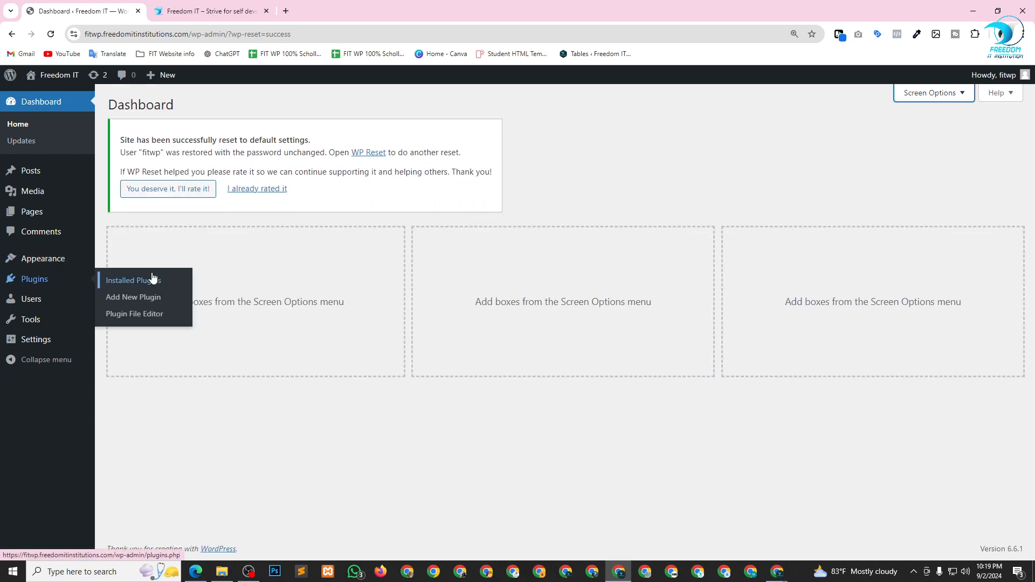
{"action": "left_click", "coordinate": [145, 281]}
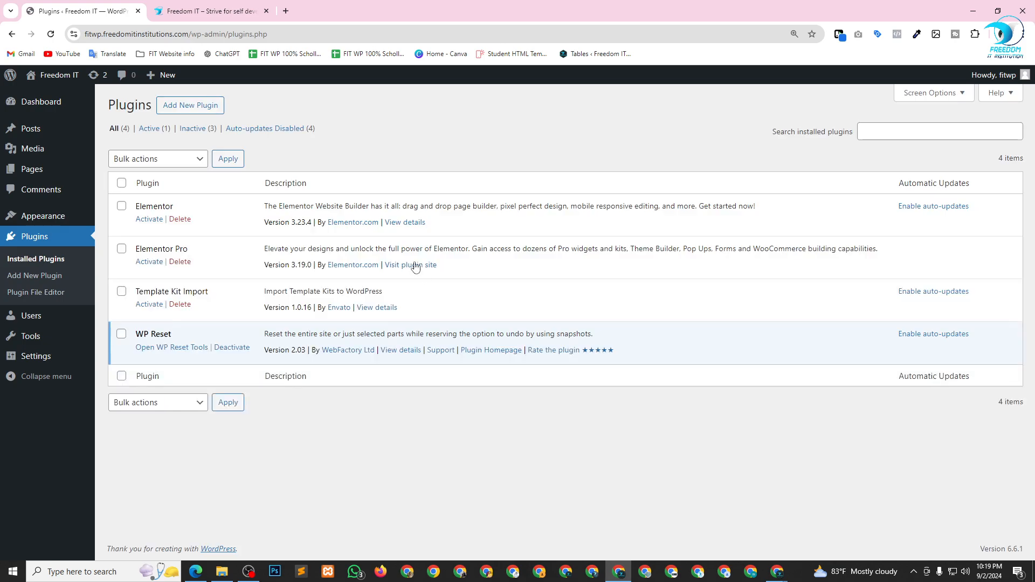
{"action": "left_click", "coordinate": [122, 182]}
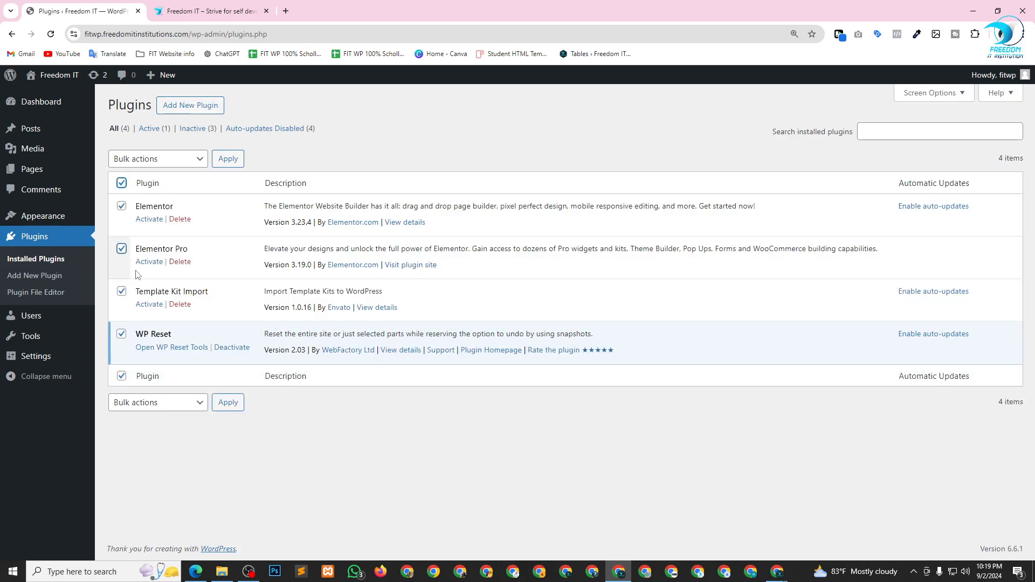
{"action": "left_click", "coordinate": [121, 334]}
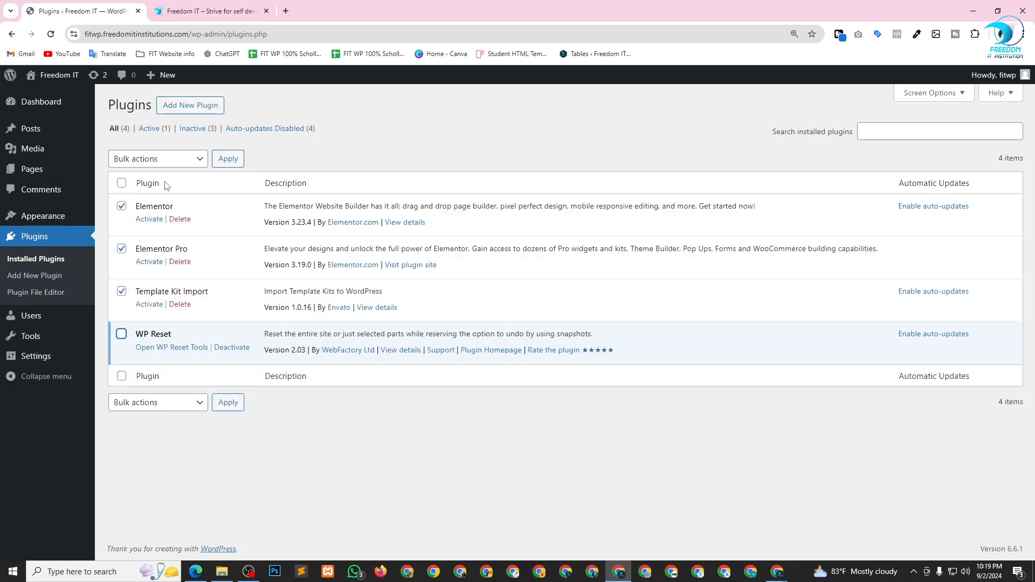
{"action": "left_click", "coordinate": [175, 162]}
{"action": "left_click", "coordinate": [157, 236]}
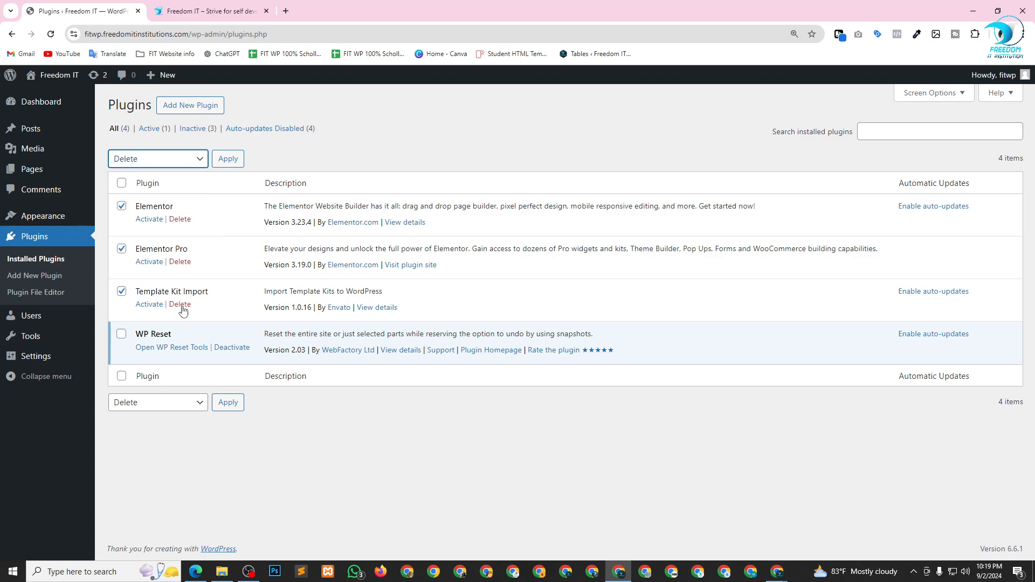
{"action": "left_click", "coordinate": [227, 162]}
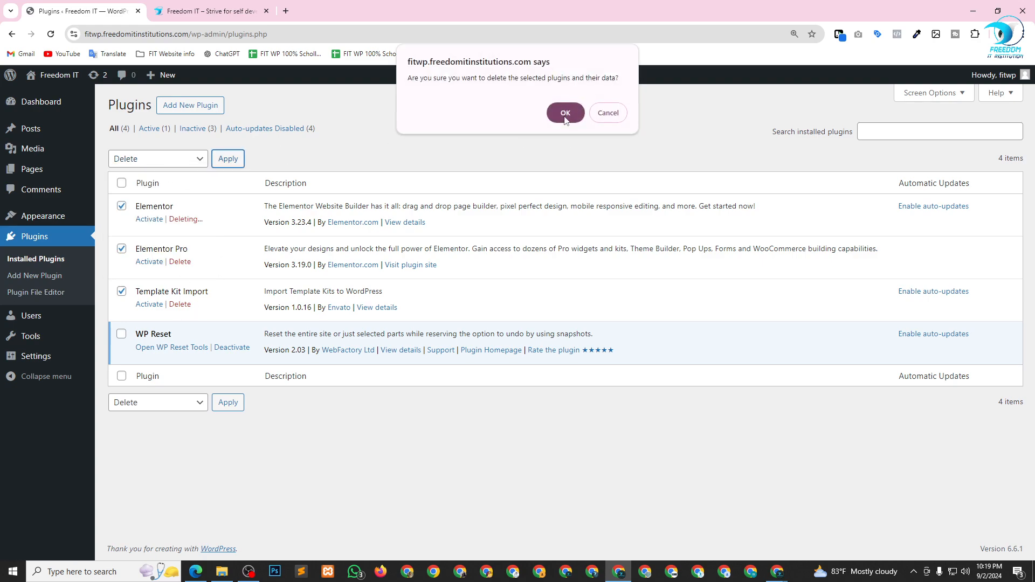
{"action": "left_click", "coordinate": [561, 113]}
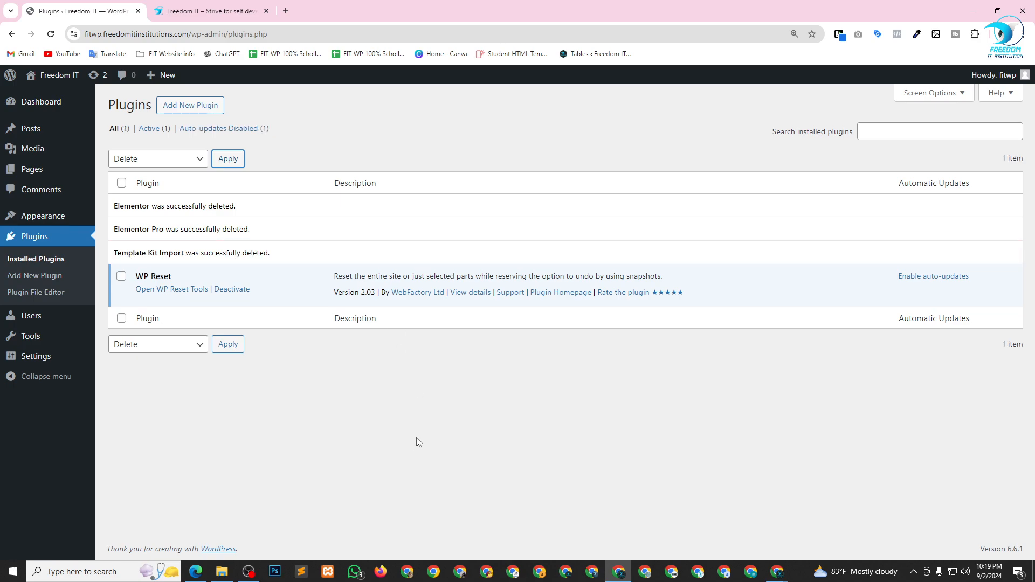
{"action": "left_click", "coordinate": [36, 103]}
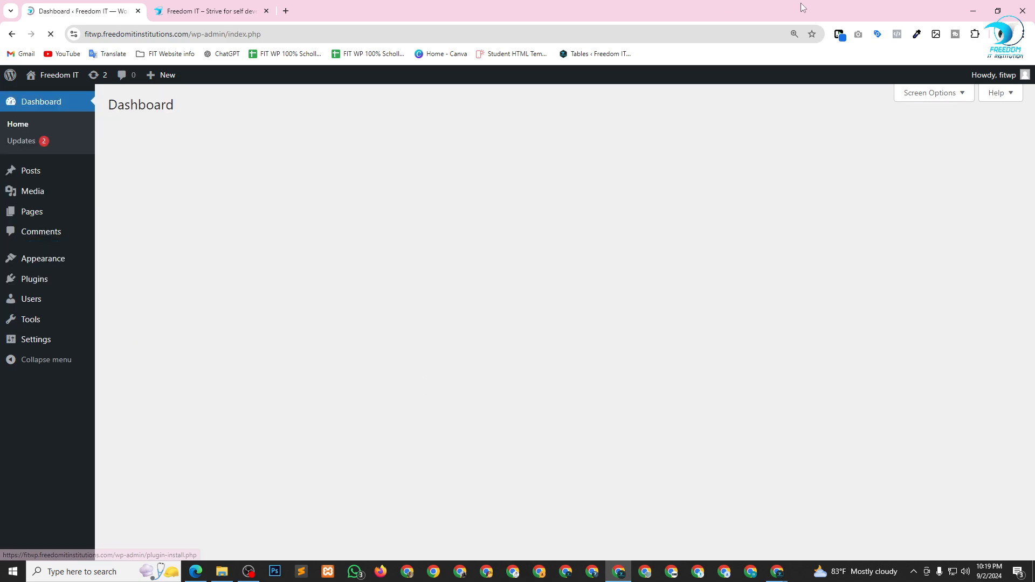
Switch to File Explorer and open the Resource folder inside FIT WDD-WP Scholarship 18 on New Volume (E:)
{"action": "left_click", "coordinate": [222, 571]}
{"action": "left_click_drag", "start_coordinate": [473, 179], "coordinate": [634, 44]}
{"action": "left_click", "coordinate": [397, 318]}
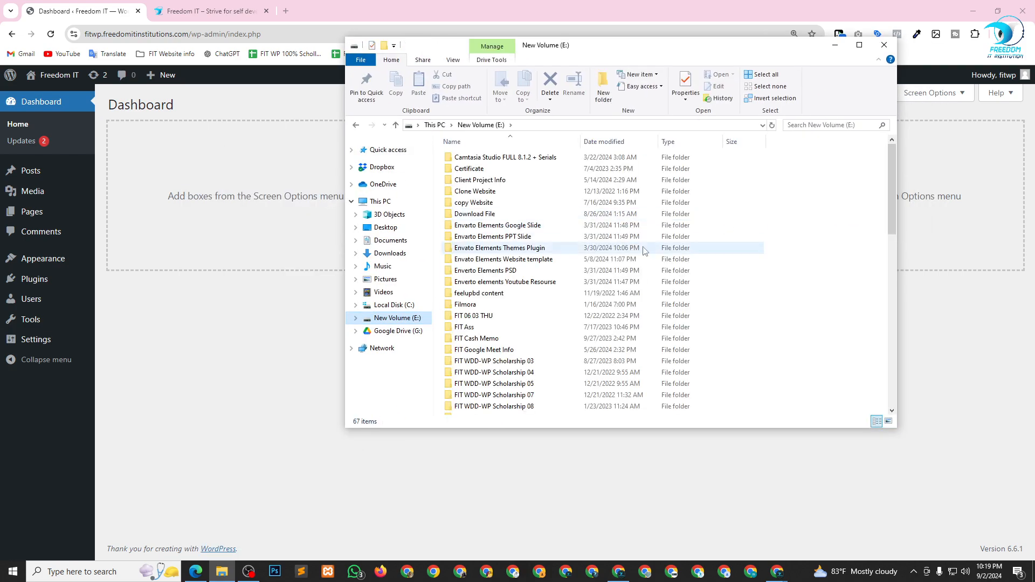
{"action": "scroll", "coordinate": [534, 323], "scroll_direction": "down", "scroll_amount": 7}
{"action": "left_click", "coordinate": [519, 284]}
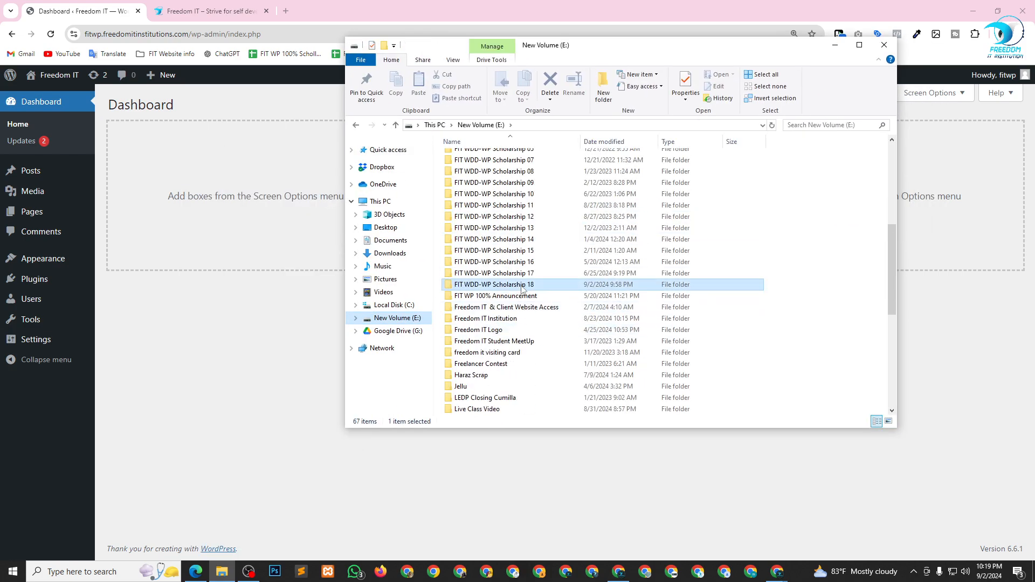
{"action": "key", "text": "Return"}
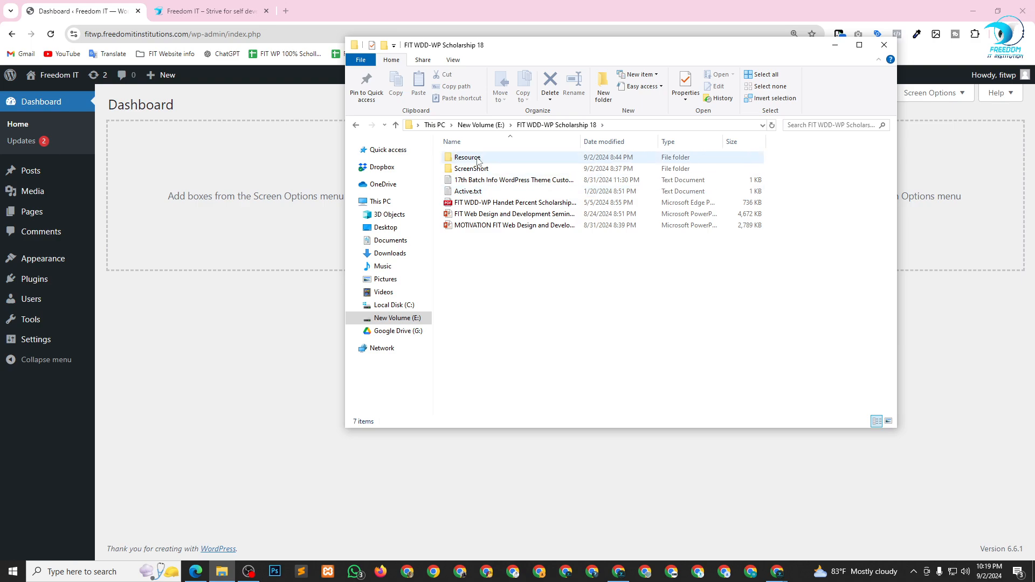
{"action": "left_click", "coordinate": [477, 158]}
{"action": "double_click", "coordinate": [476, 158]}
Look over the newsify-magazine, newspaper and newsplus WordPress theme archives in the Resource folder
{"action": "left_click_drag", "start_coordinate": [785, 310], "coordinate": [856, 188]}
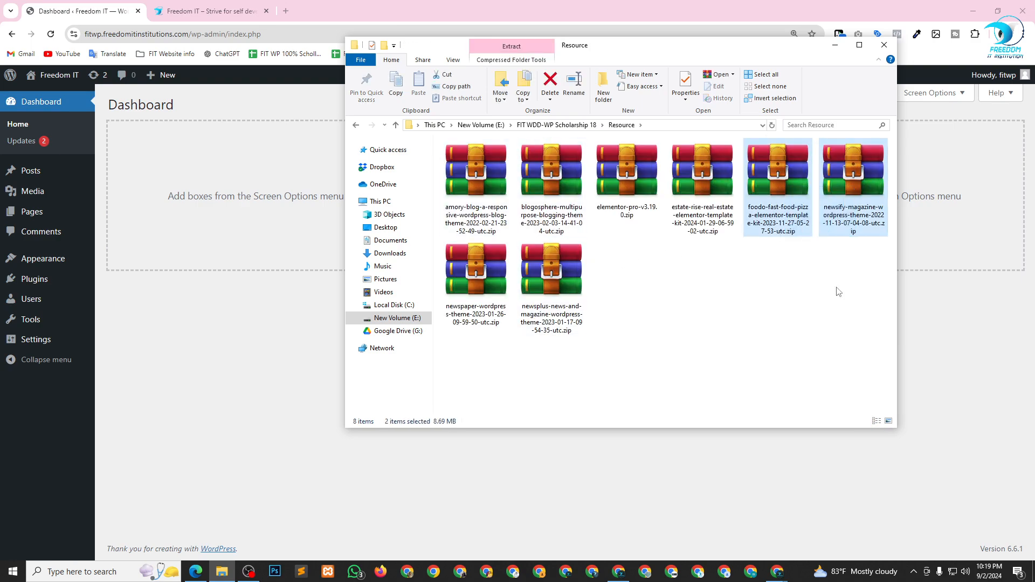
{"action": "left_click", "coordinate": [838, 288]}
{"action": "left_click", "coordinate": [860, 209]}
{"action": "left_click", "coordinate": [462, 272], "text": "ctrl"}
{"action": "left_click", "coordinate": [550, 272], "text": "ctrl"}
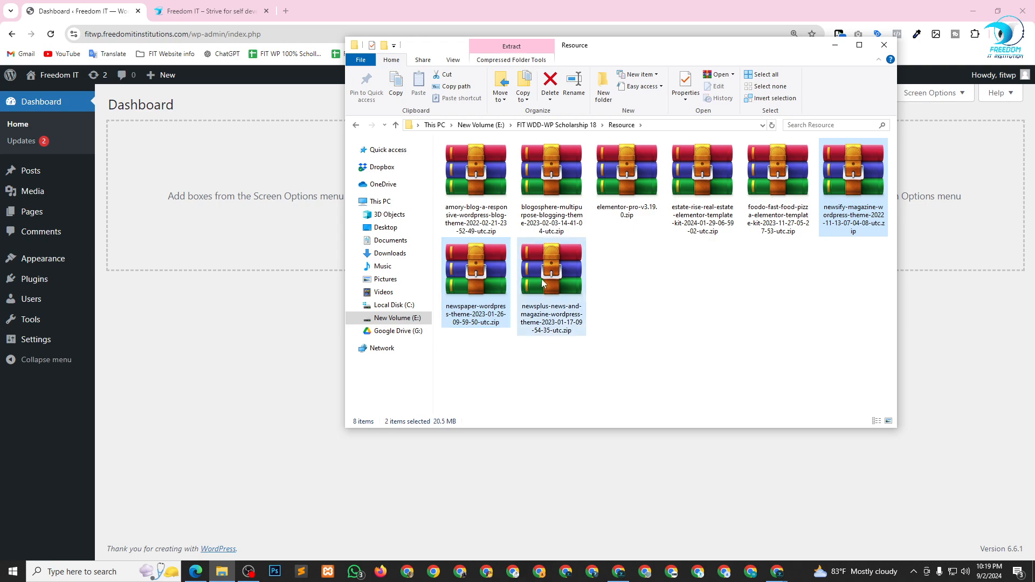
{"action": "left_click", "coordinate": [738, 300]}
{"action": "left_click", "coordinate": [481, 294]}
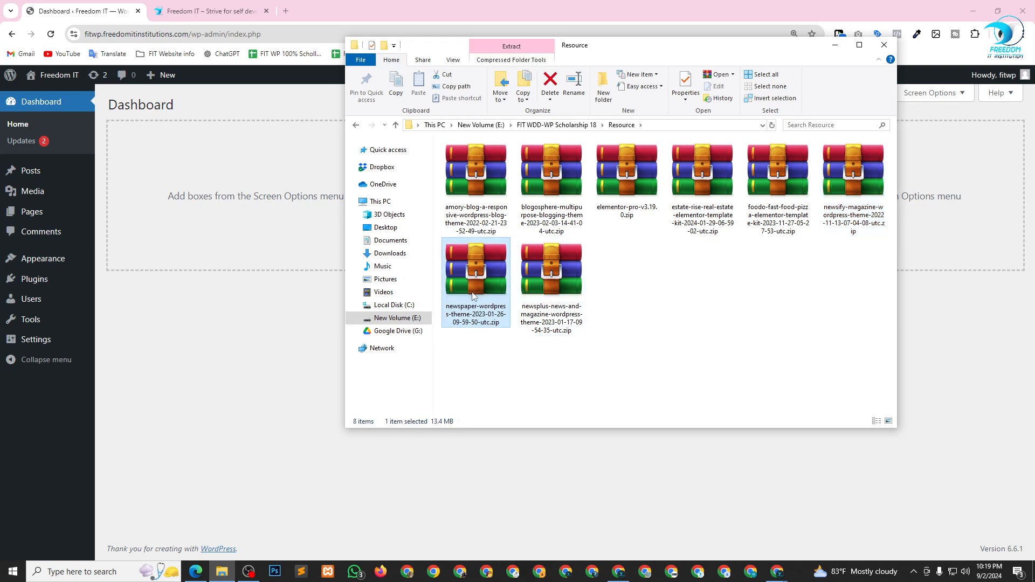
{"action": "left_click", "coordinate": [699, 312]}
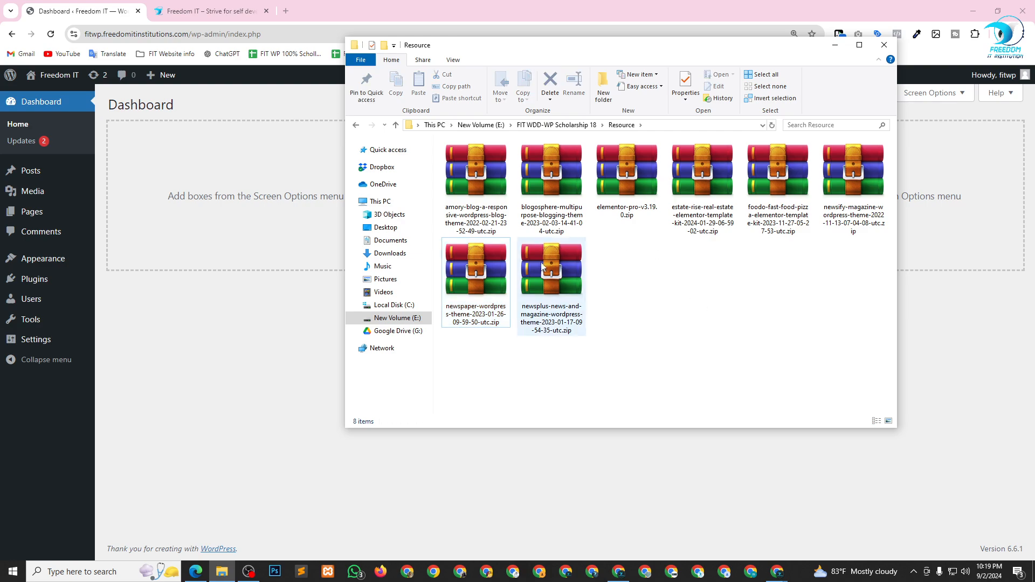
{"action": "left_click", "coordinate": [863, 169]}
{"action": "left_click", "coordinate": [487, 275]}
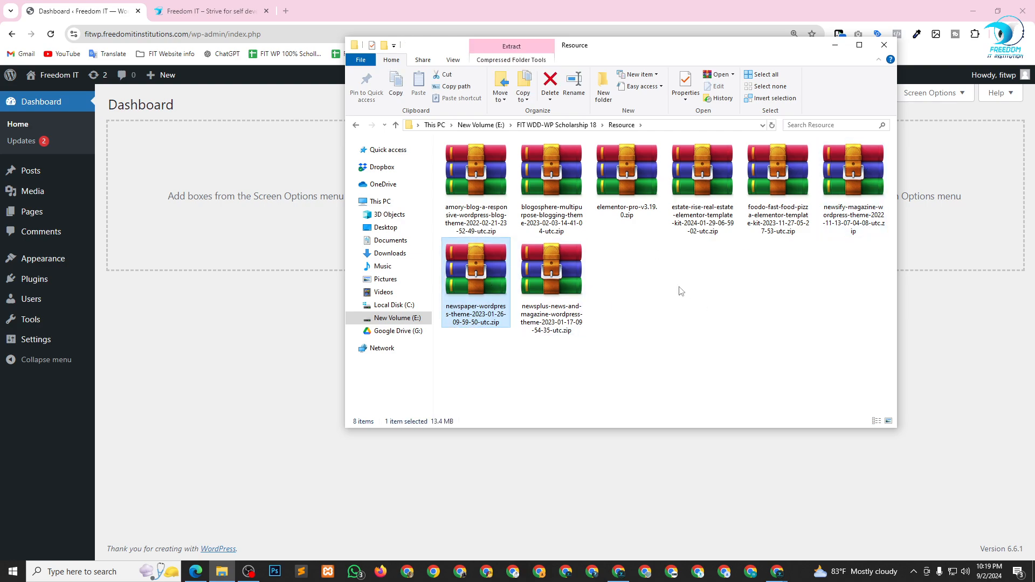
{"action": "left_click", "coordinate": [572, 291]}
{"action": "left_click", "coordinate": [738, 296]}
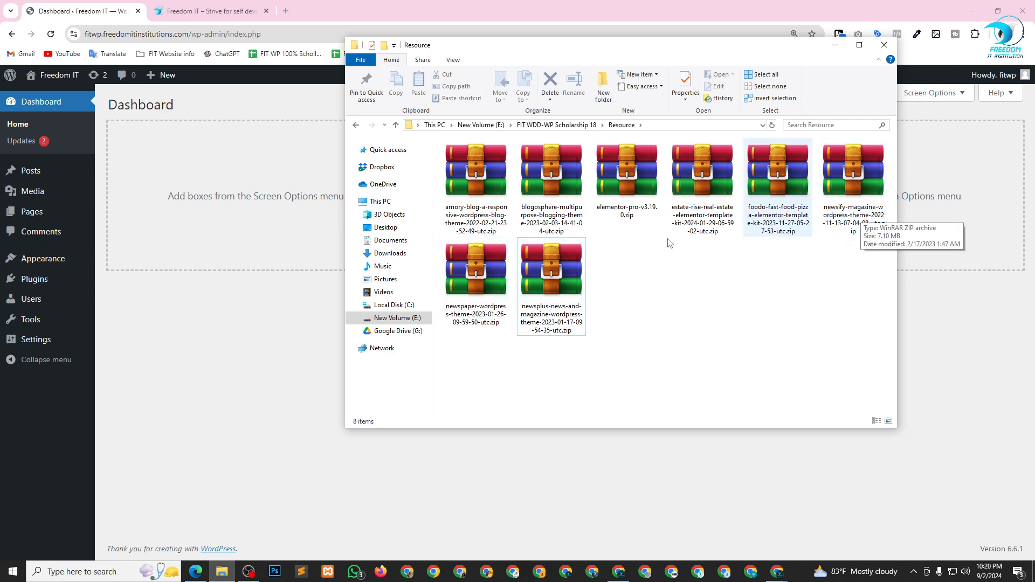
{"action": "left_click", "coordinate": [849, 173]}
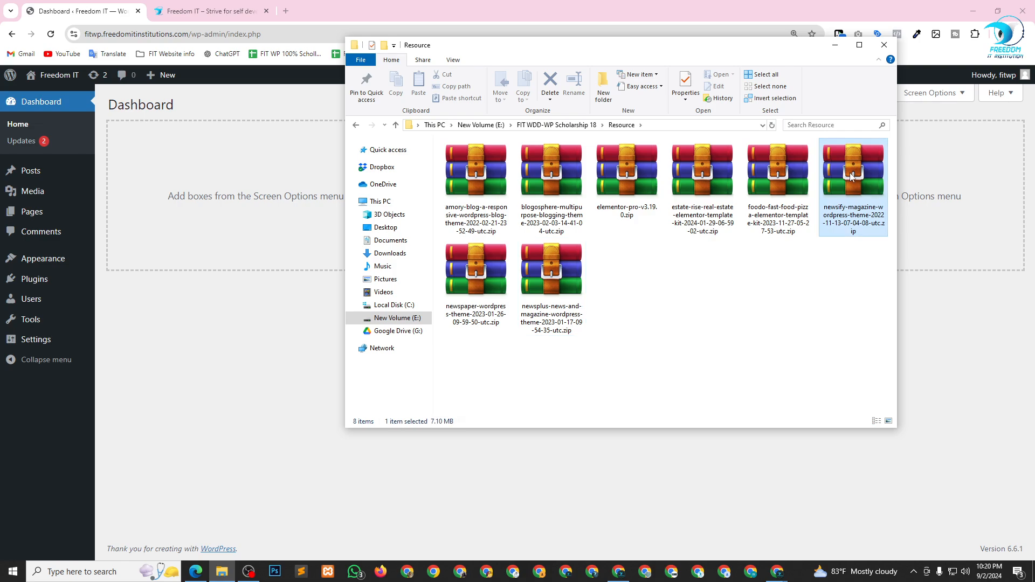
{"action": "right_click", "coordinate": [849, 173]}
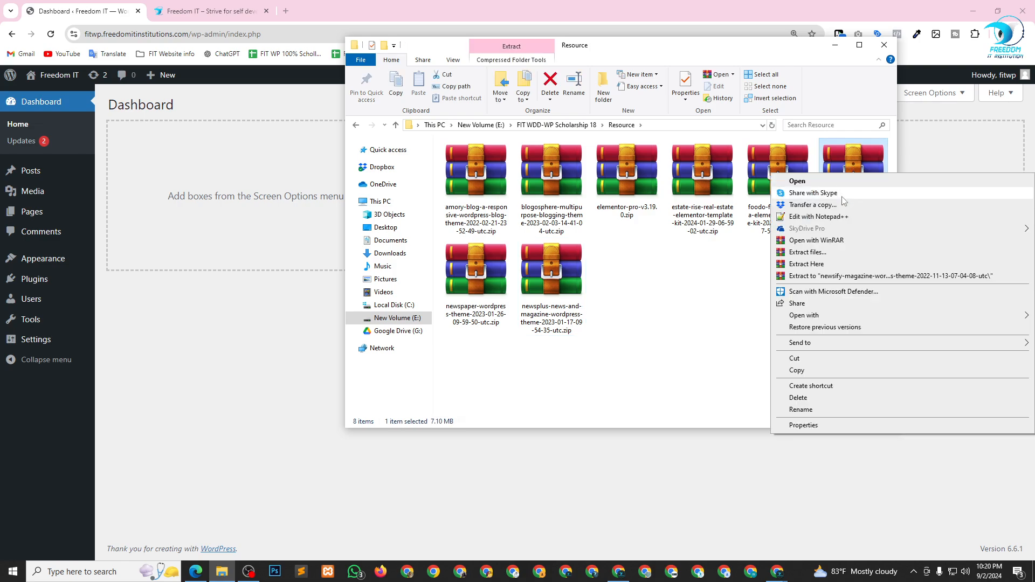
{"action": "left_click", "coordinate": [674, 302]}
{"action": "left_click", "coordinate": [469, 286]}
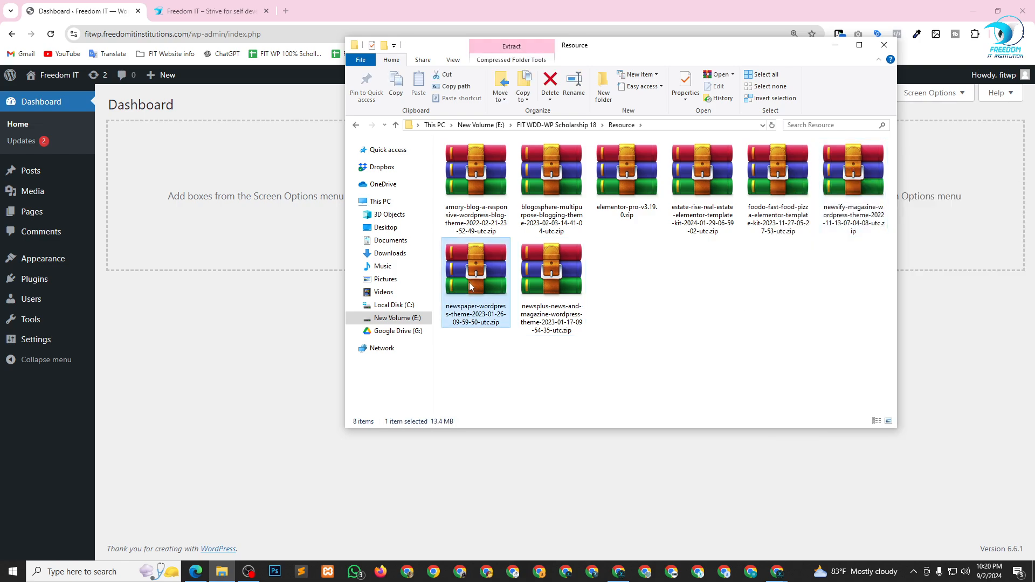
{"action": "right_click", "coordinate": [470, 283]}
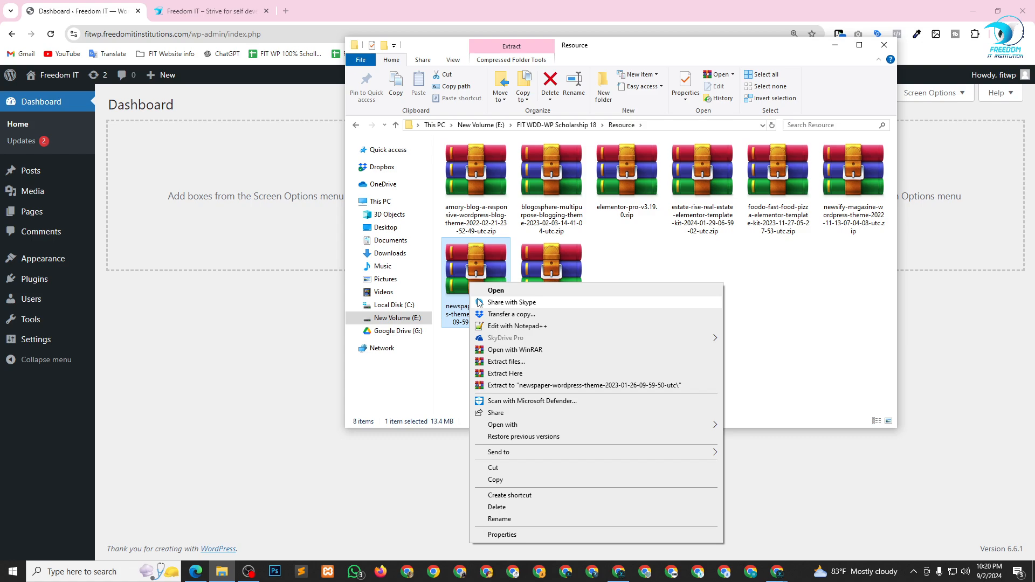
{"action": "left_click", "coordinate": [501, 362]}
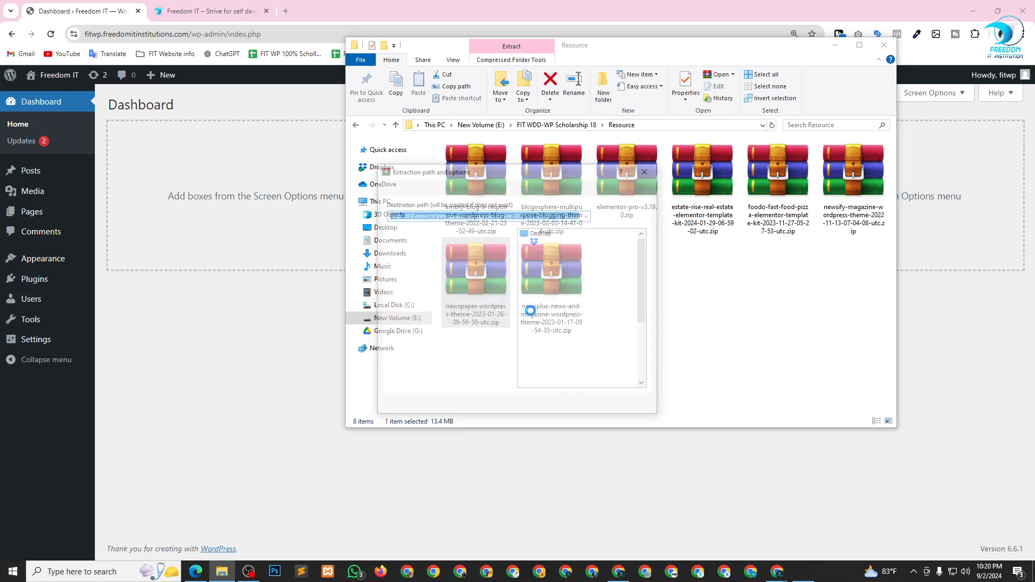
{"action": "left_click", "coordinate": [550, 406]}
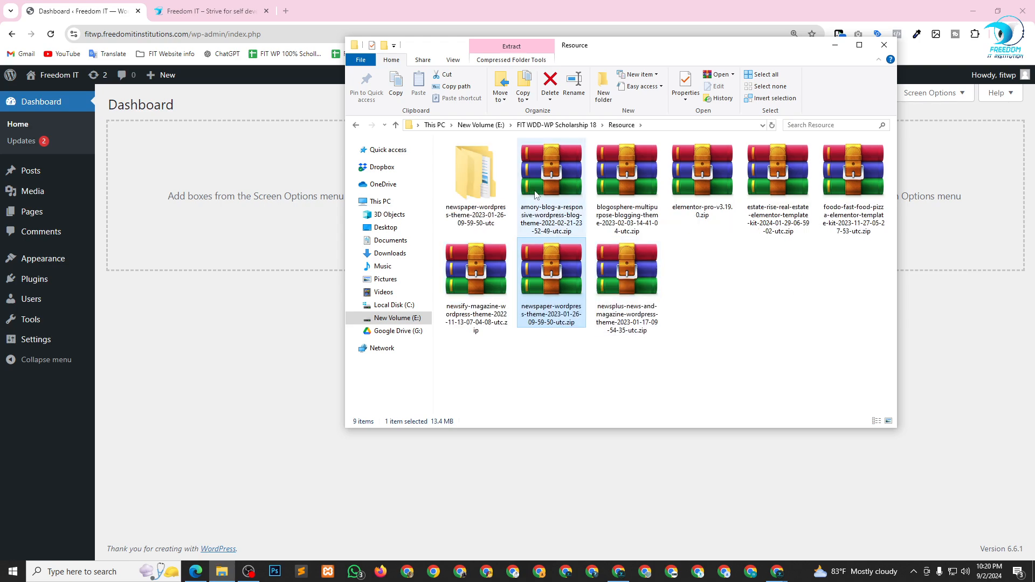
Open the Newsprk version 5.1.0 folder inside the extracted newspaper theme folder
{"action": "left_click", "coordinate": [470, 183]}
{"action": "double_click", "coordinate": [470, 184]}
{"action": "double_click", "coordinate": [470, 183]}
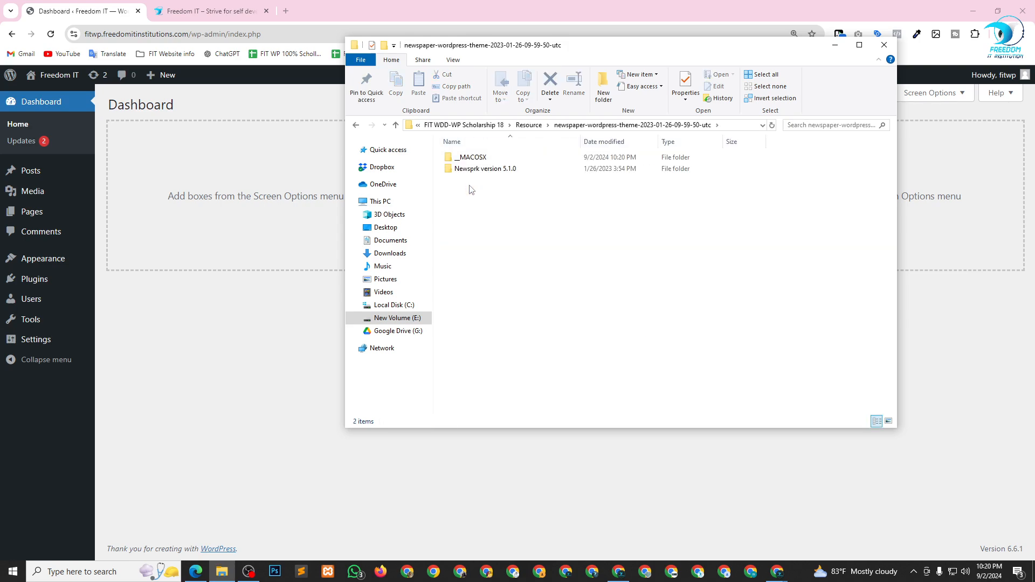
{"action": "left_click", "coordinate": [494, 173]}
{"action": "left_click", "coordinate": [511, 207]}
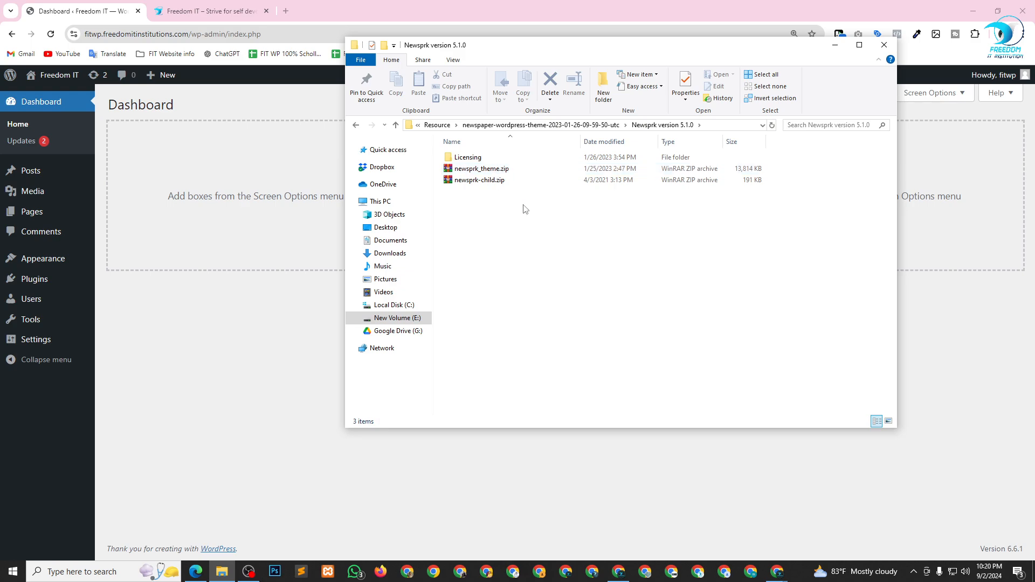
Check the newsprk_theme.zip and newsprk-child.zip archives, and switch back to the WordPress dashboard in the browser
{"action": "left_click_drag", "start_coordinate": [519, 210], "coordinate": [513, 247]}
{"action": "left_click", "coordinate": [482, 169]}
{"action": "left_click", "coordinate": [508, 186]}
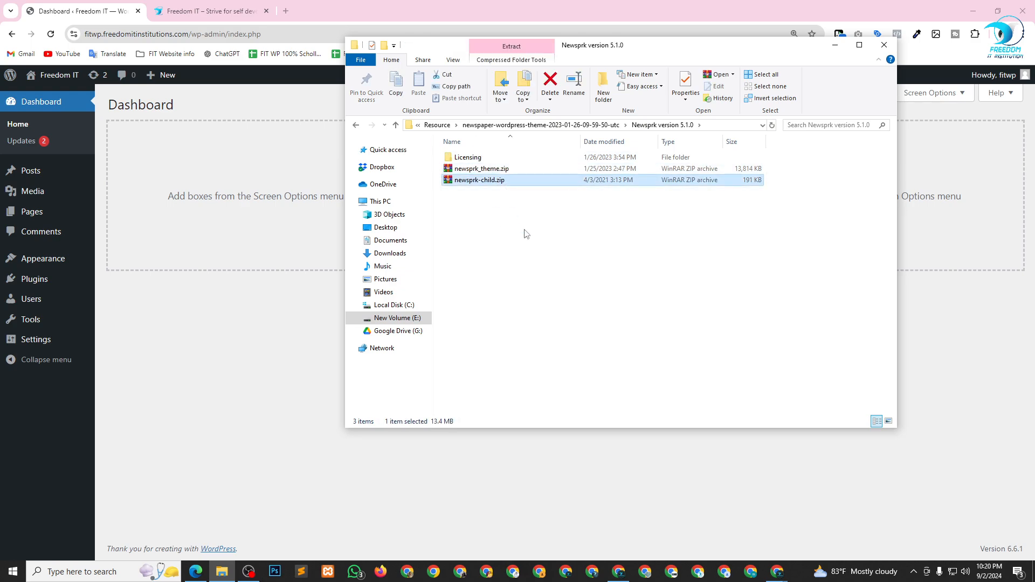
{"action": "left_click", "coordinate": [541, 189]}
{"action": "left_click", "coordinate": [189, 363]}
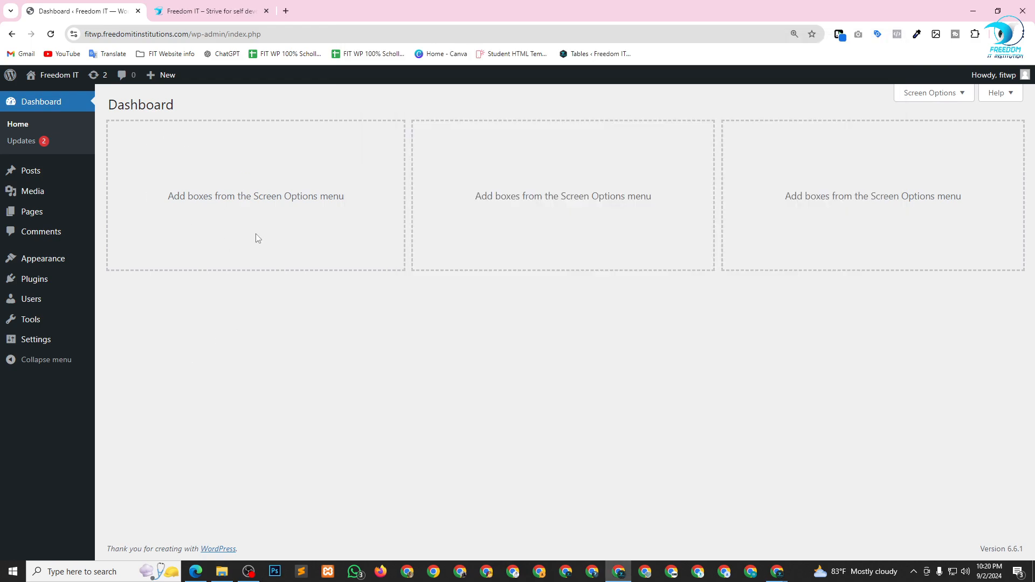
{"action": "key", "text": "alt+Tab"}
{"action": "key", "text": "alt+Tab"}
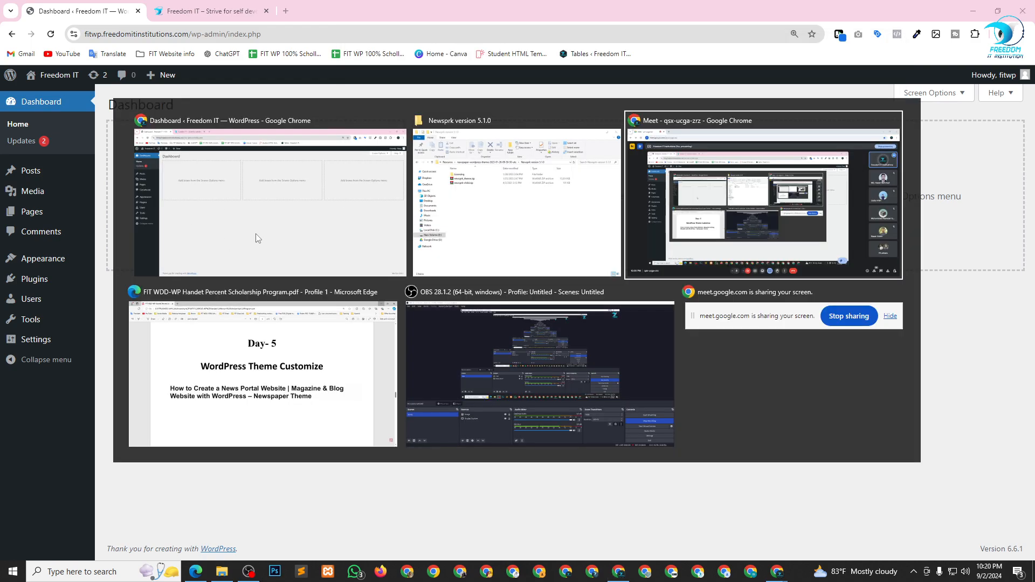
{"action": "key", "text": "alt+Tab"}
{"action": "key", "text": "alt+Tab"}
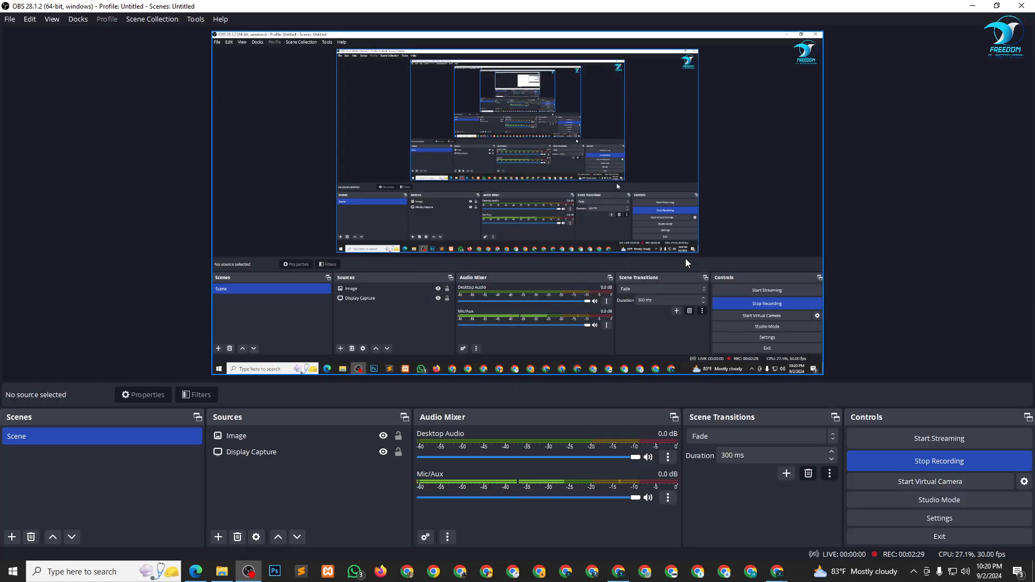
{"action": "key", "text": "alt+Tab"}
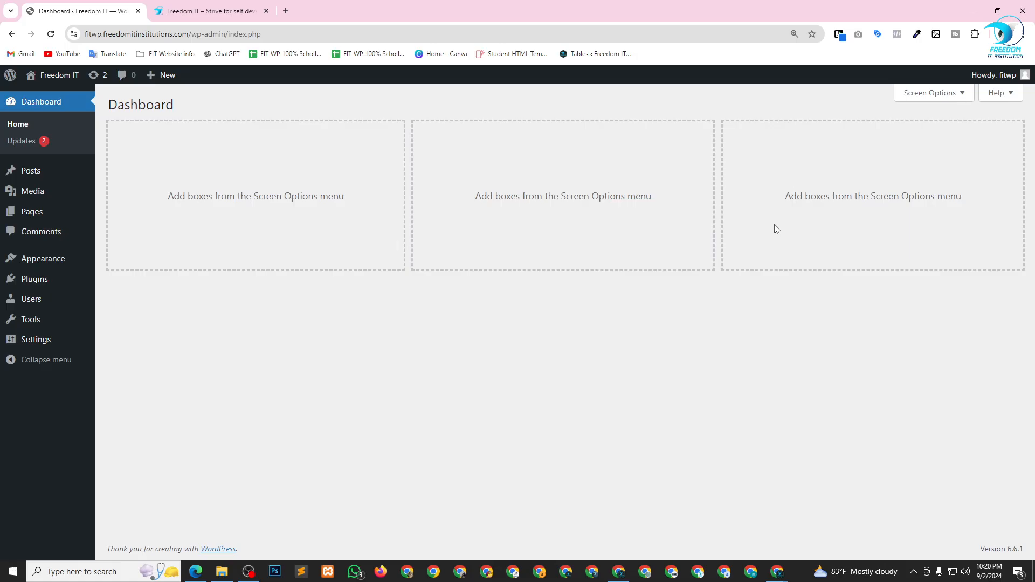
Open the form for uploading a new theme in .zip format to the WordPress site
{"action": "mouse_move", "coordinate": [35, 259]}
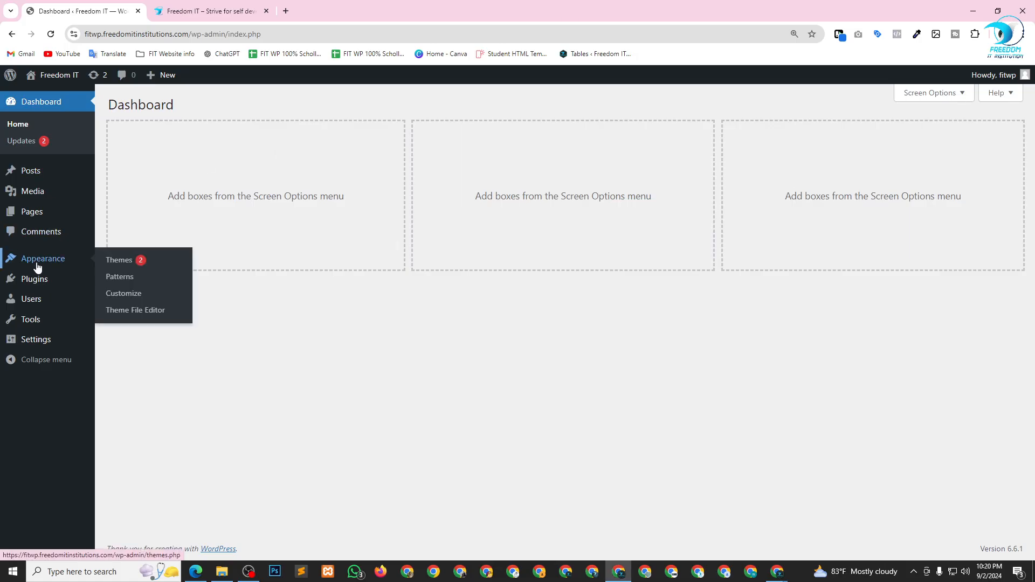
{"action": "left_click", "coordinate": [131, 263]}
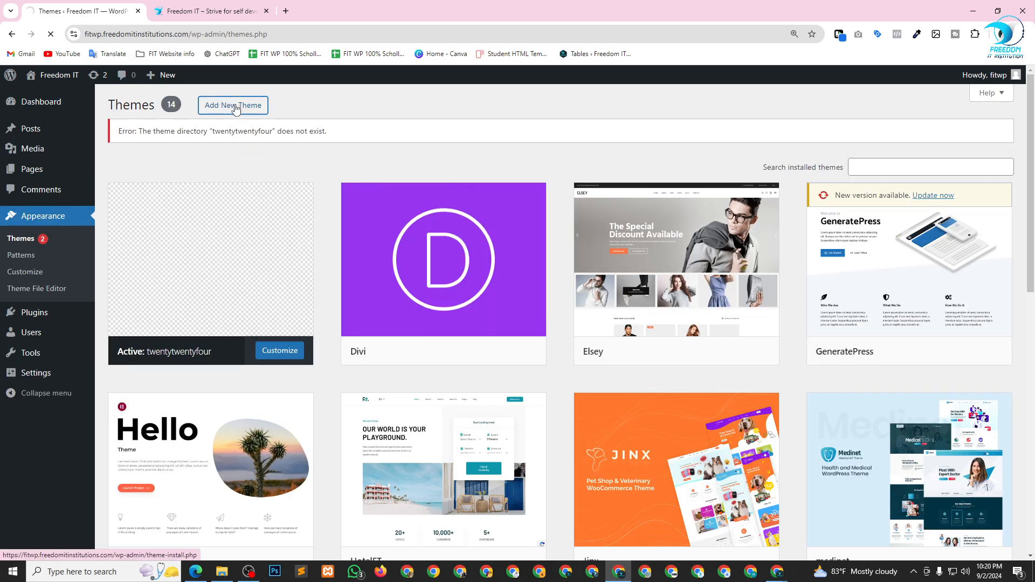
{"action": "left_click", "coordinate": [235, 107]}
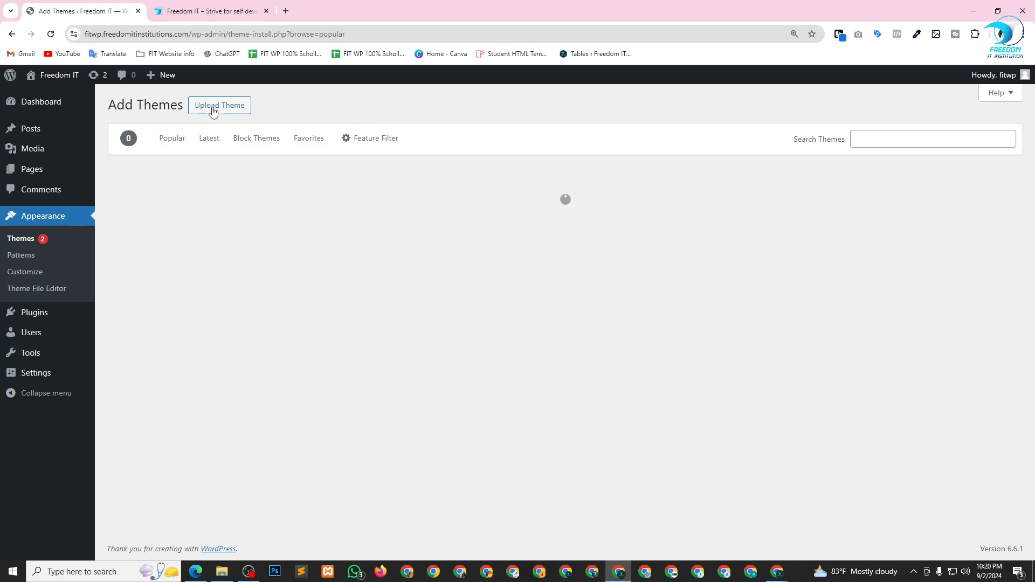
{"action": "left_click", "coordinate": [213, 106]}
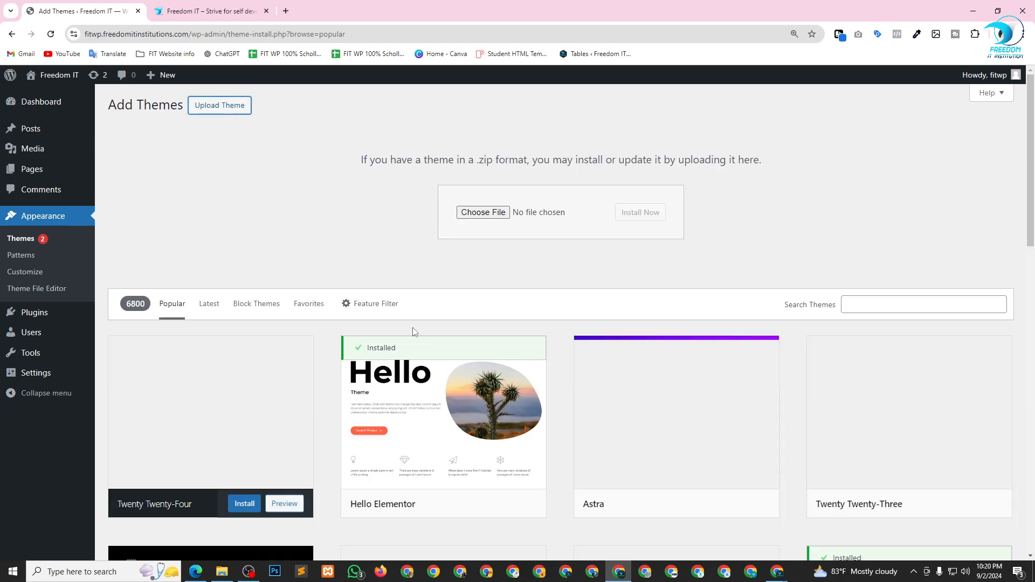
Upload newsprk_theme.zip from the Newsprk version 5.1.0 folder and install it as a theme
{"action": "left_click", "coordinate": [221, 572]}
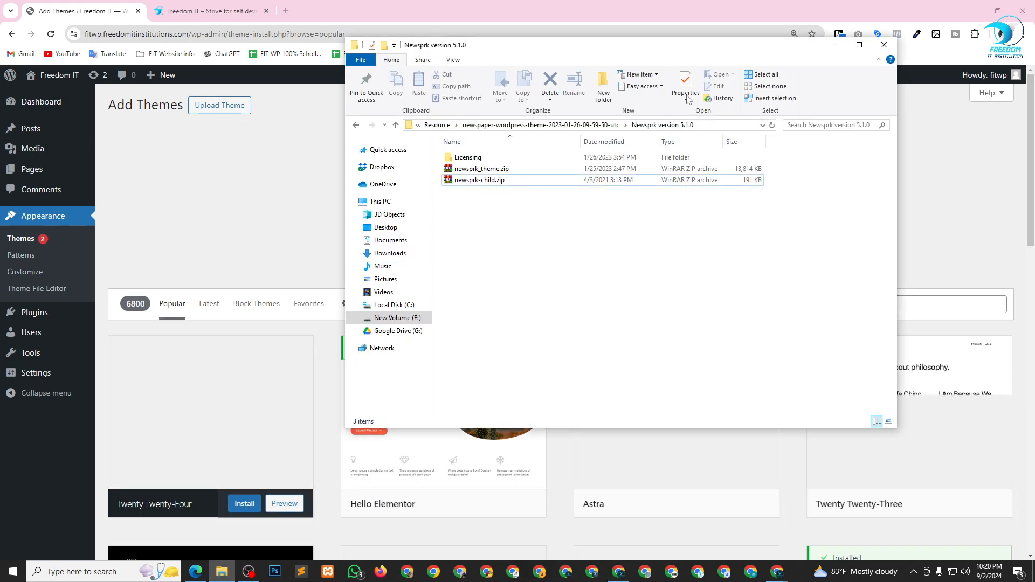
{"action": "left_click_drag", "start_coordinate": [561, 45], "coordinate": [806, 124]}
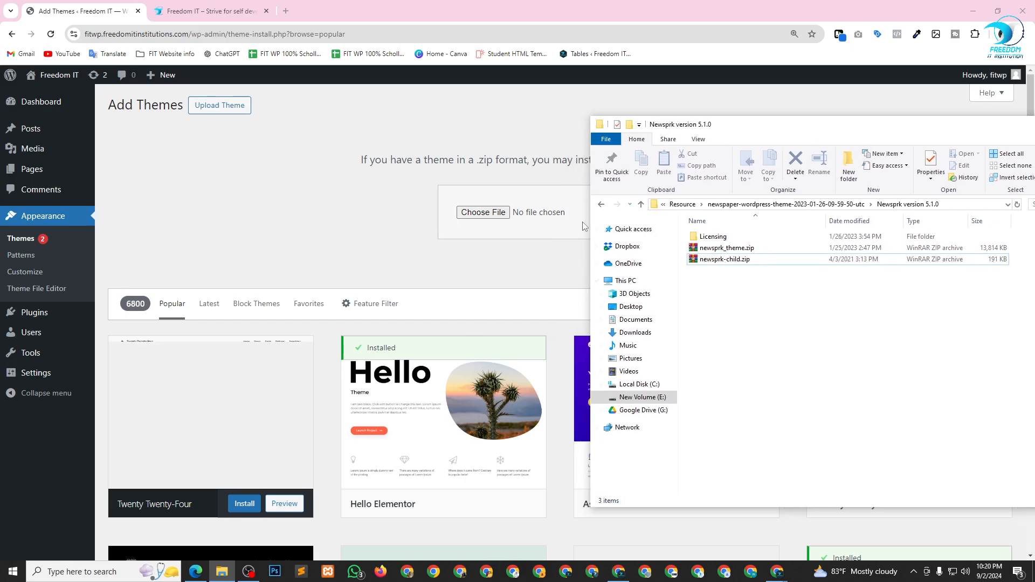
{"action": "left_click", "coordinate": [734, 248]}
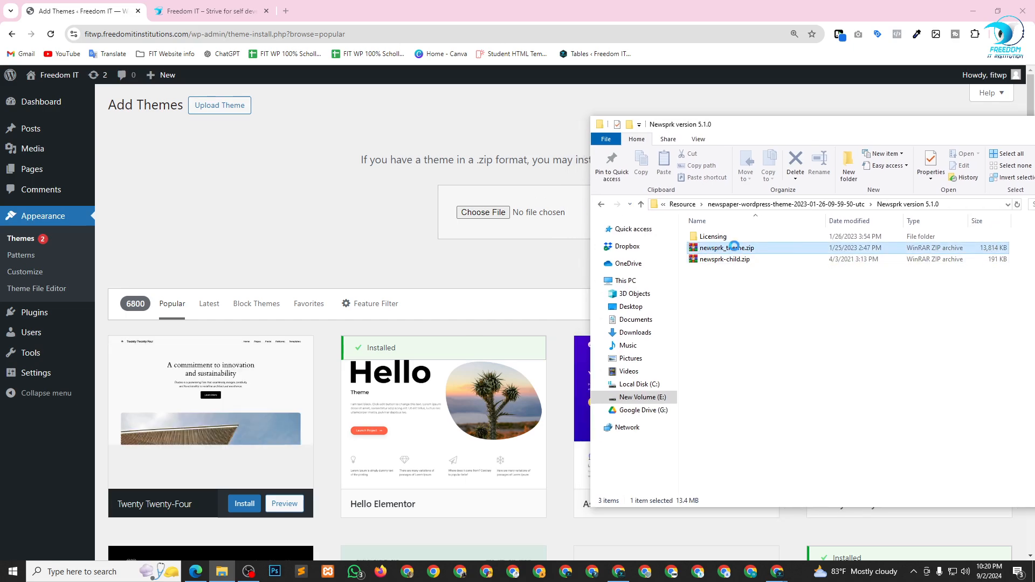
{"action": "left_click_drag", "start_coordinate": [720, 252], "coordinate": [484, 216]}
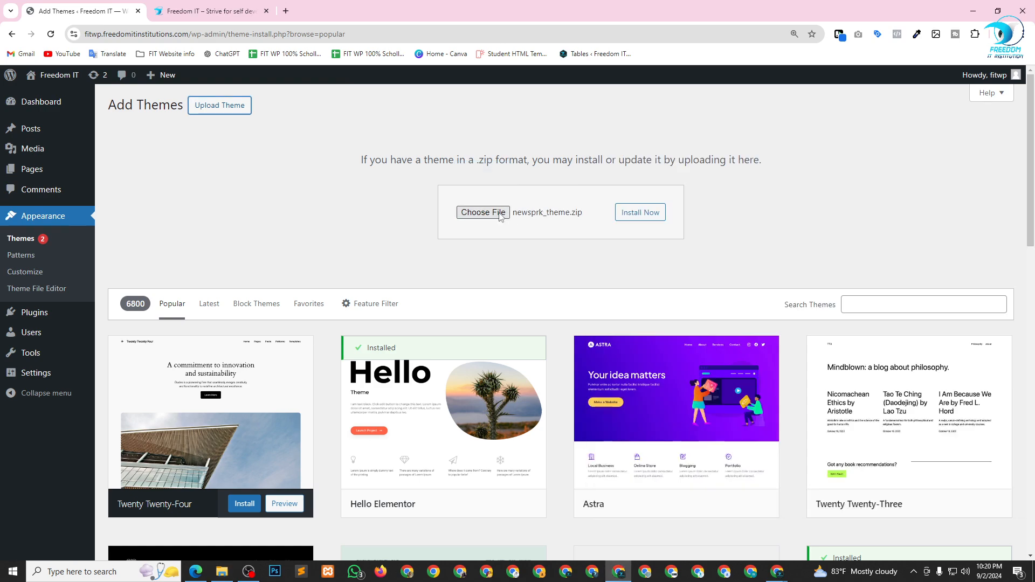
{"action": "left_click", "coordinate": [649, 214]}
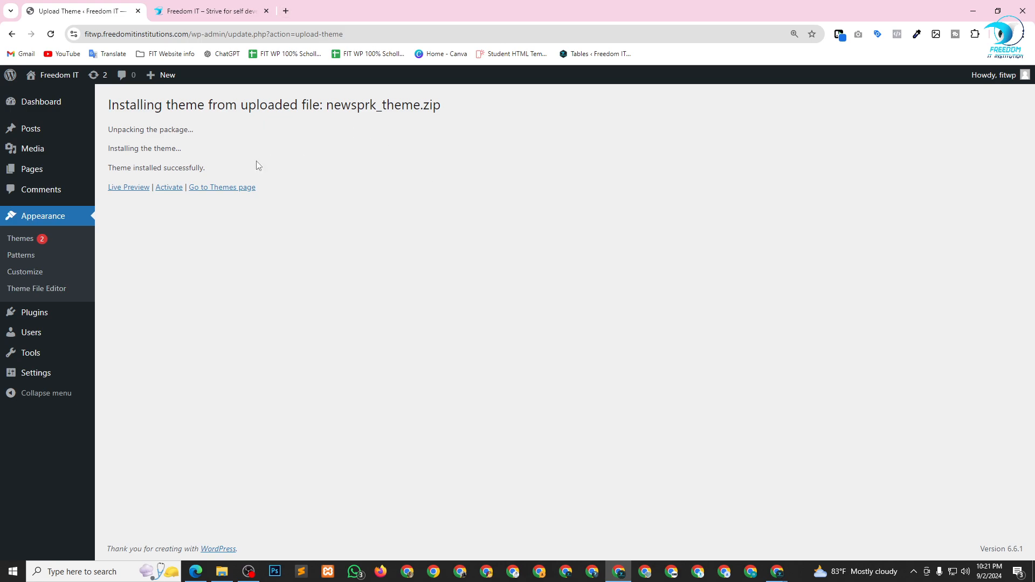
Activate the newly installed Newsprk theme
{"action": "left_click_drag", "start_coordinate": [143, 169], "coordinate": [223, 171]}
{"action": "left_click", "coordinate": [246, 171]}
{"action": "left_click", "coordinate": [165, 192]}
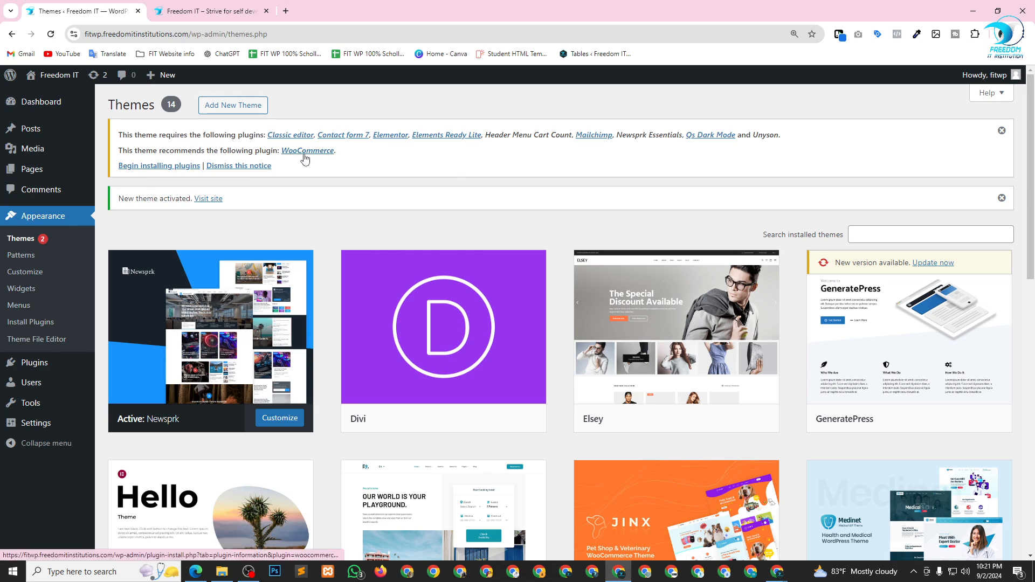
Switch to the Google Meet call, admit the waiting participant, and return to the WordPress Themes page
{"action": "key", "text": "alt+Tab"}
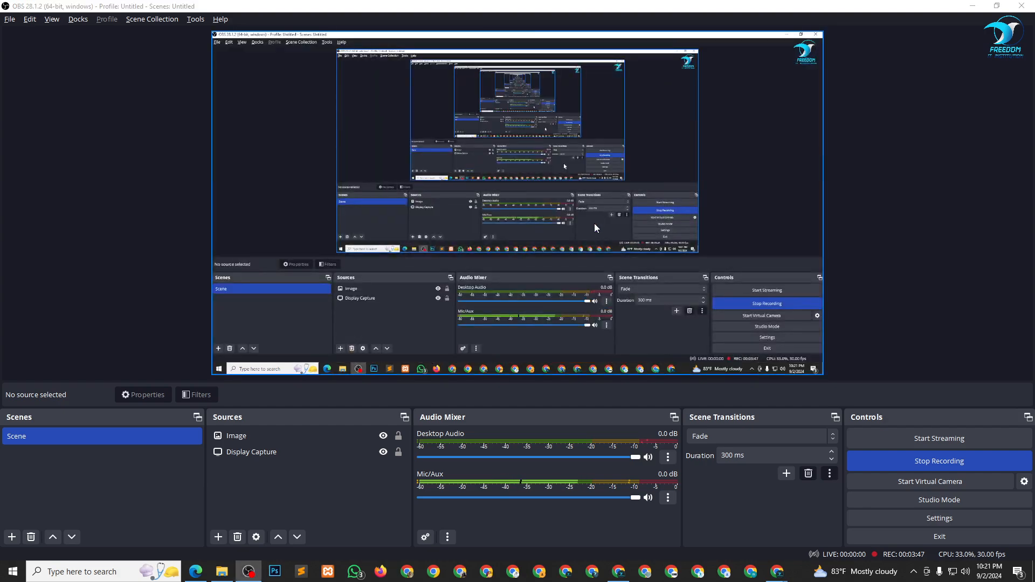
{"action": "key", "text": "alt+Tab"}
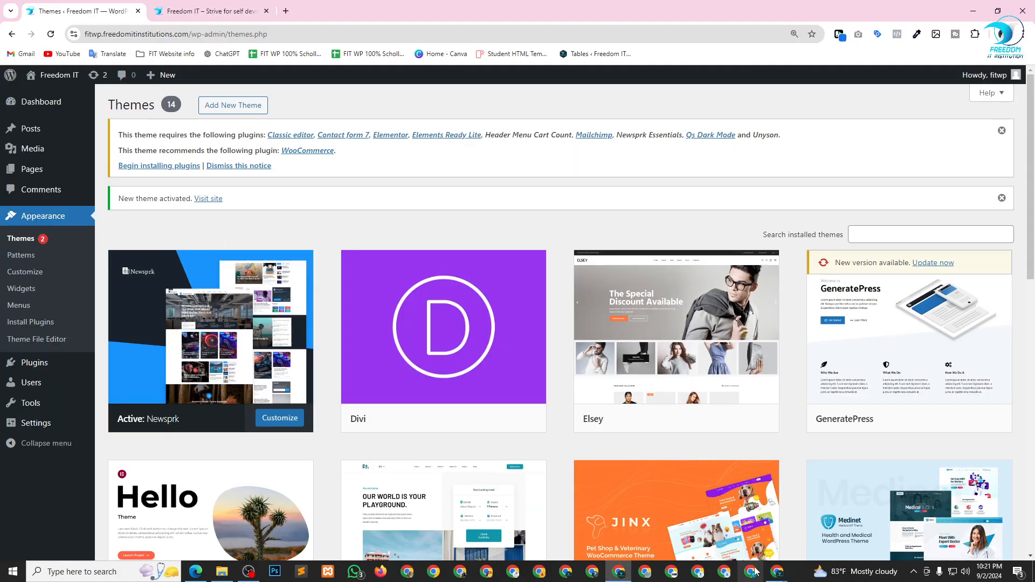
{"action": "left_click", "coordinate": [620, 487]}
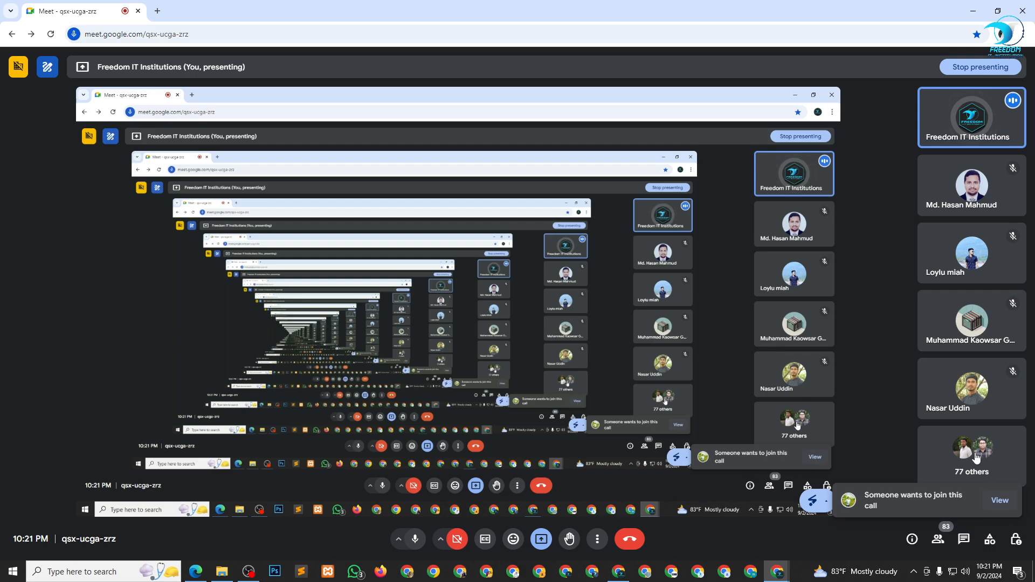
{"action": "left_click", "coordinate": [985, 460]}
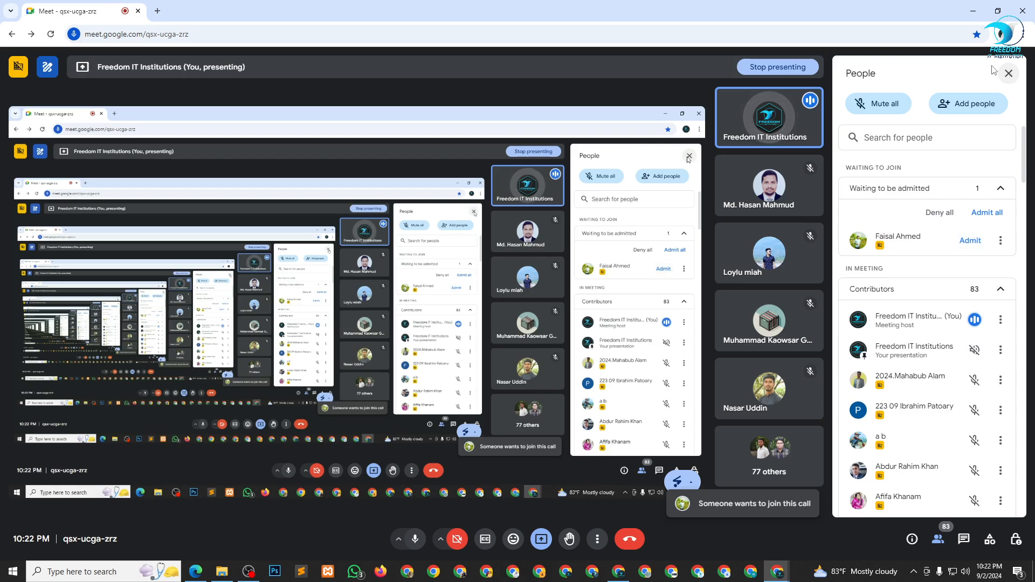
{"action": "left_click", "coordinate": [1009, 73]}
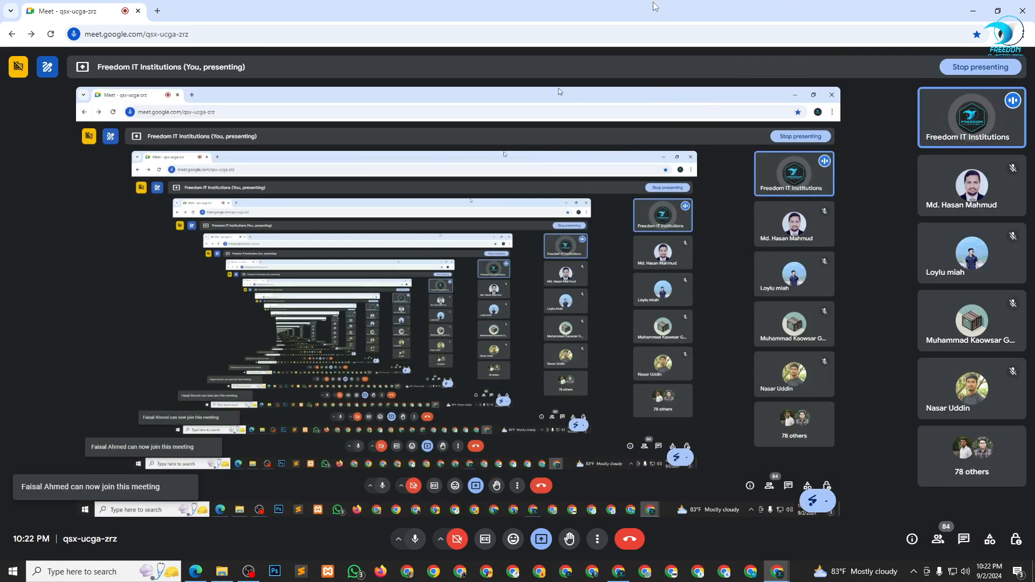
{"action": "key", "text": "alt+Tab"}
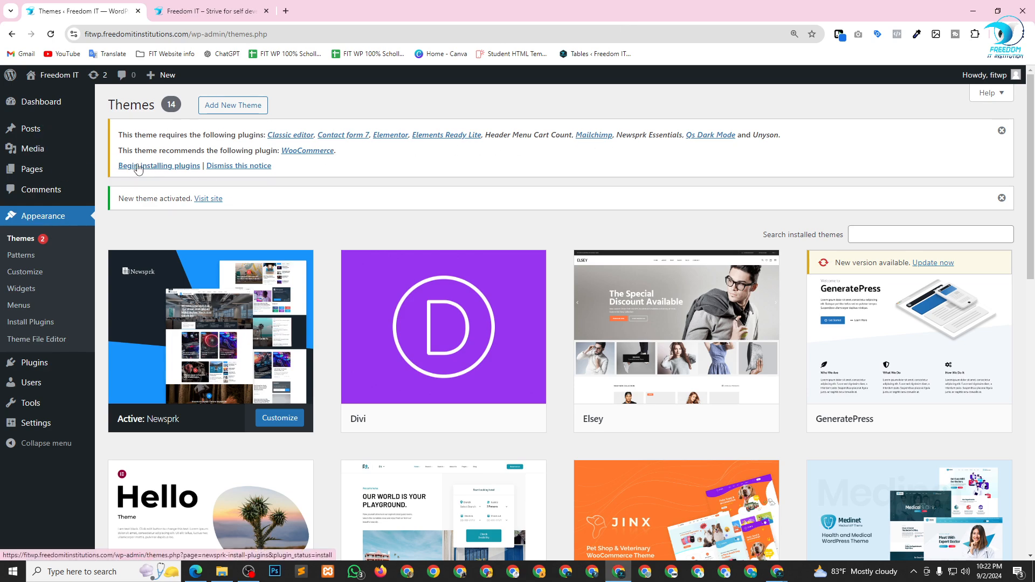
Select all plugins the Newsprk theme requires or recommends and run the bulk Install action on them
{"action": "left_click", "coordinate": [158, 168]}
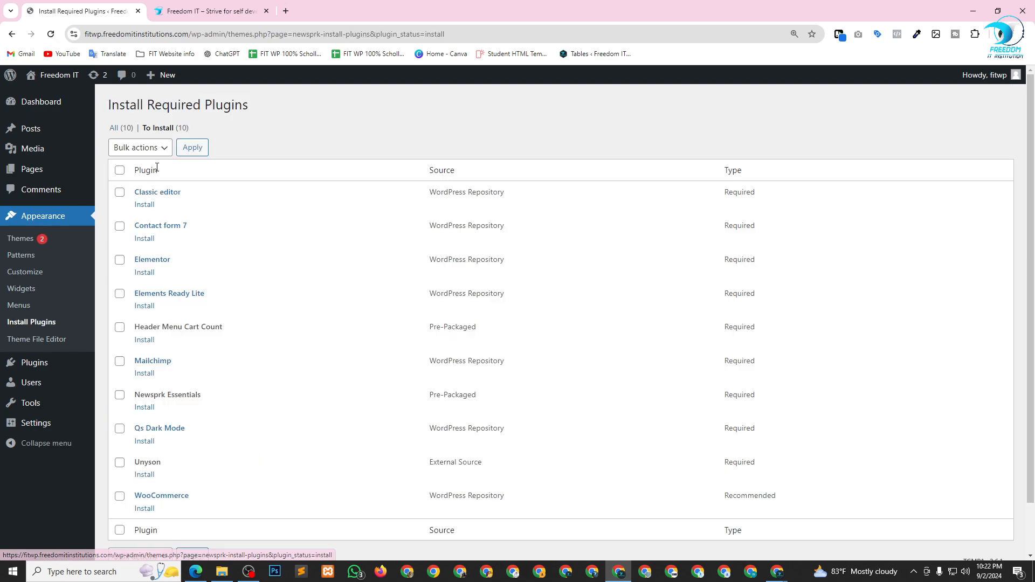
{"action": "left_click", "coordinate": [120, 170]}
{"action": "scroll", "coordinate": [140, 296], "scroll_direction": "down", "scroll_amount": 1}
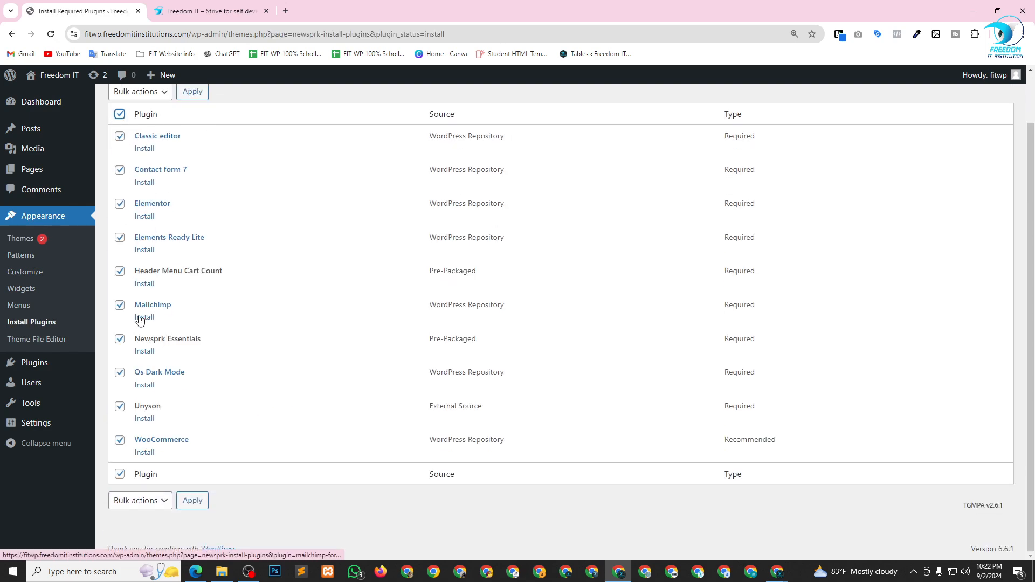
{"action": "scroll", "coordinate": [144, 292], "scroll_direction": "up", "scroll_amount": 1}
{"action": "scroll", "coordinate": [133, 259], "scroll_direction": "up", "scroll_amount": 1}
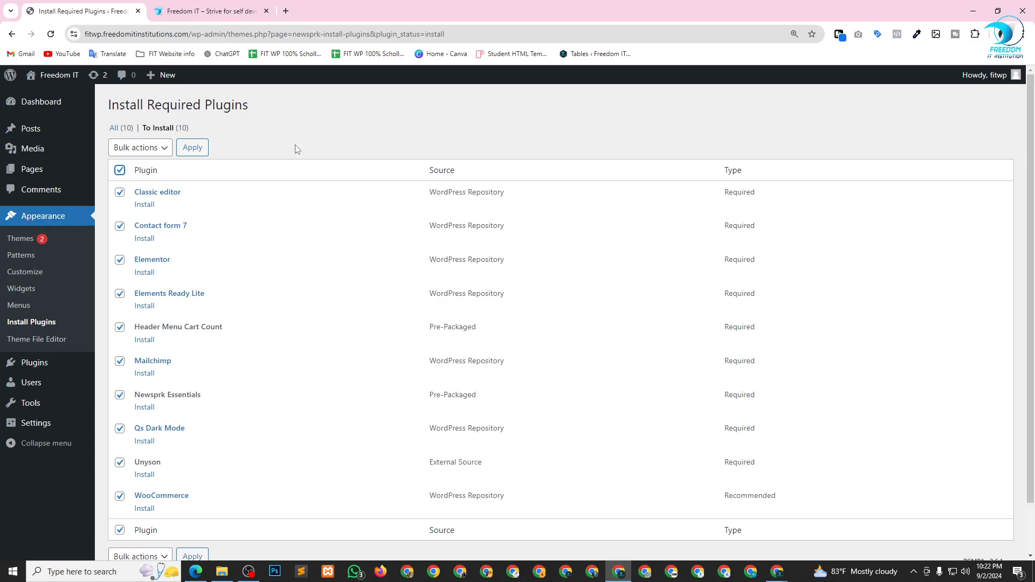
{"action": "left_click", "coordinate": [149, 151]}
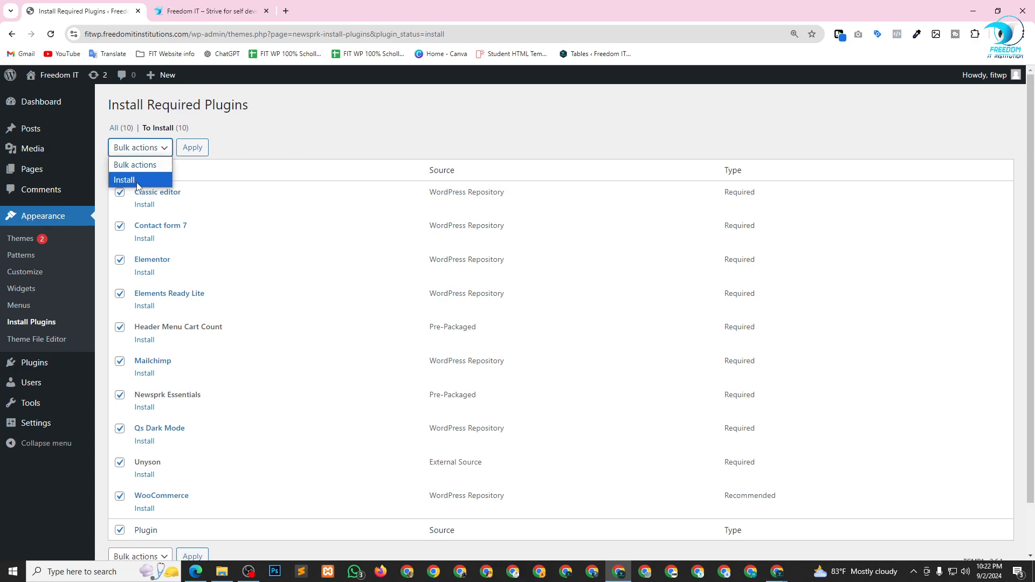
{"action": "left_click", "coordinate": [143, 180]}
{"action": "left_click", "coordinate": [193, 147]}
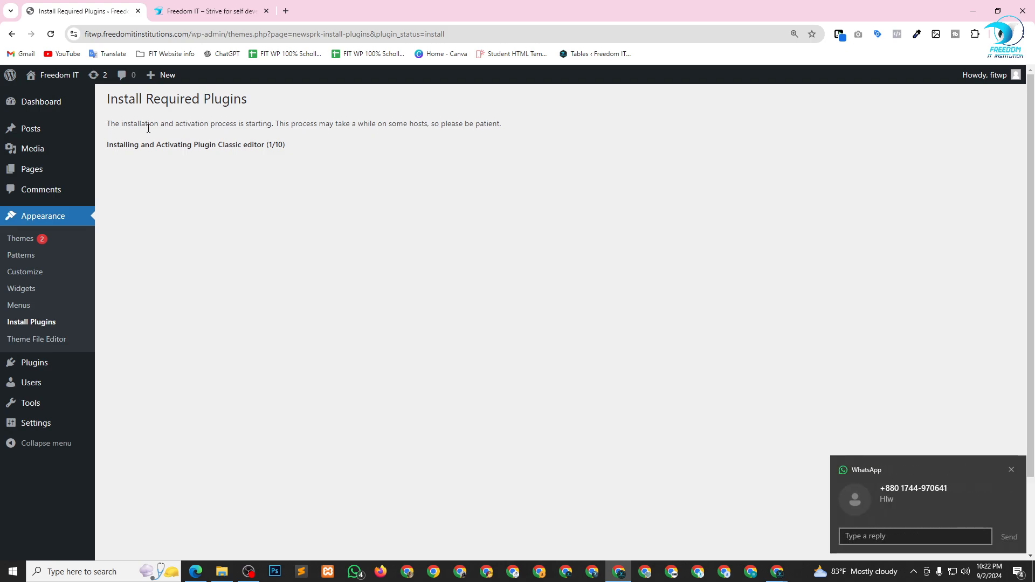
{"action": "left_click_drag", "start_coordinate": [105, 124], "coordinate": [363, 153]}
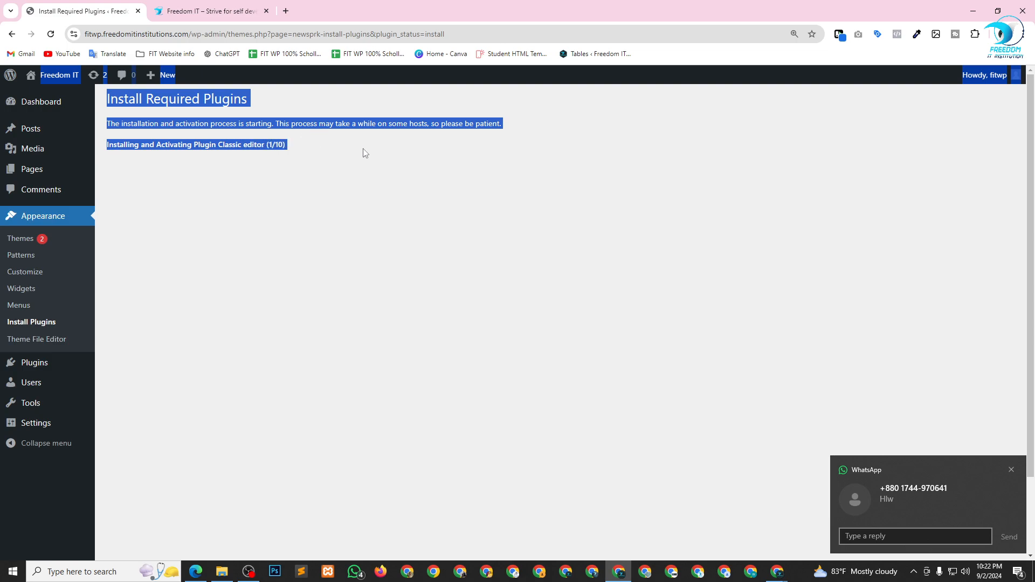
{"action": "left_click", "coordinate": [363, 150]}
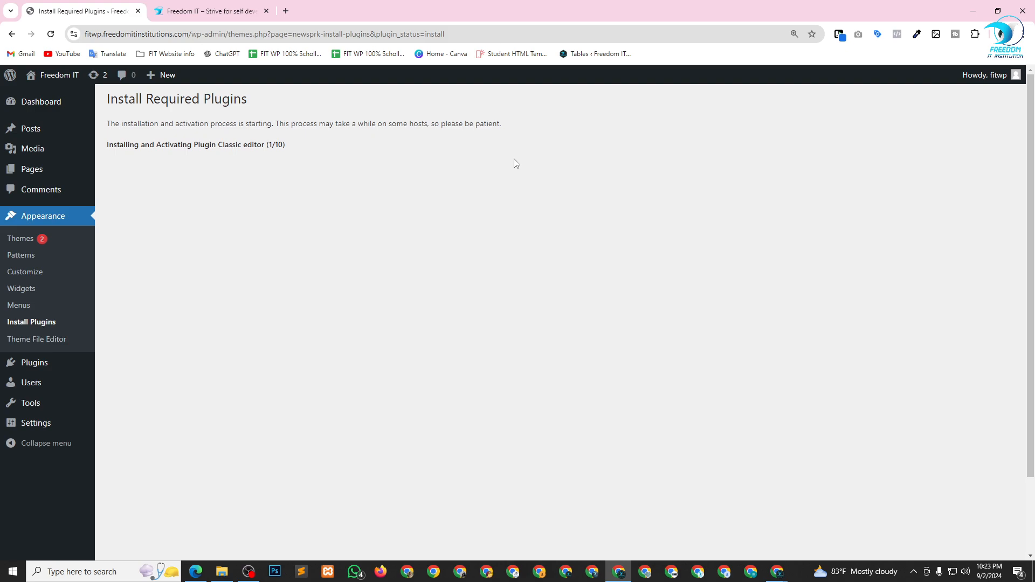
Check the raised hands in the Google Meet participant list, and return to WordPress to check the plugin installation progress
{"action": "left_click", "coordinate": [776, 571]}
{"action": "left_click", "coordinate": [755, 545]}
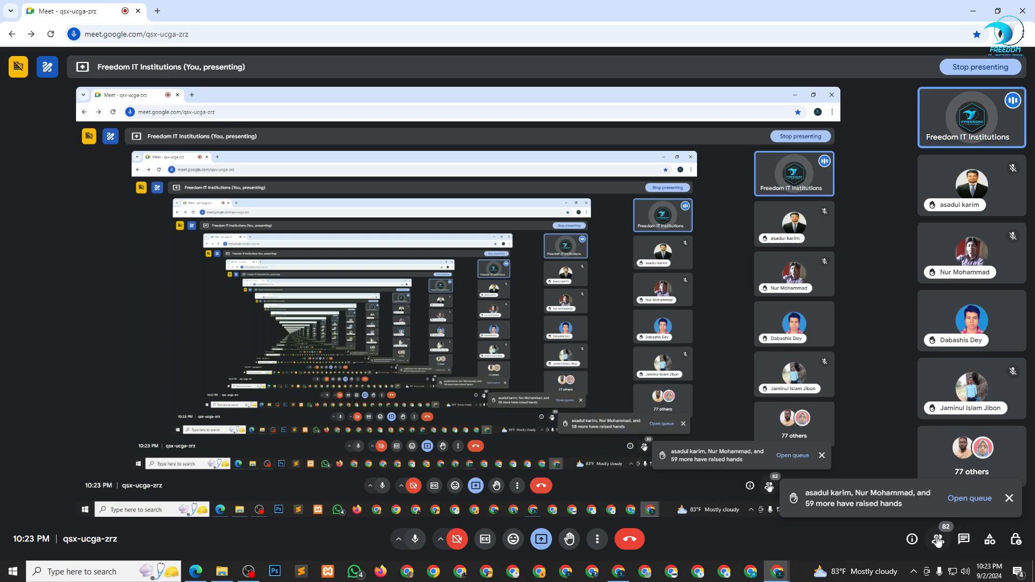
{"action": "left_click", "coordinate": [939, 541]}
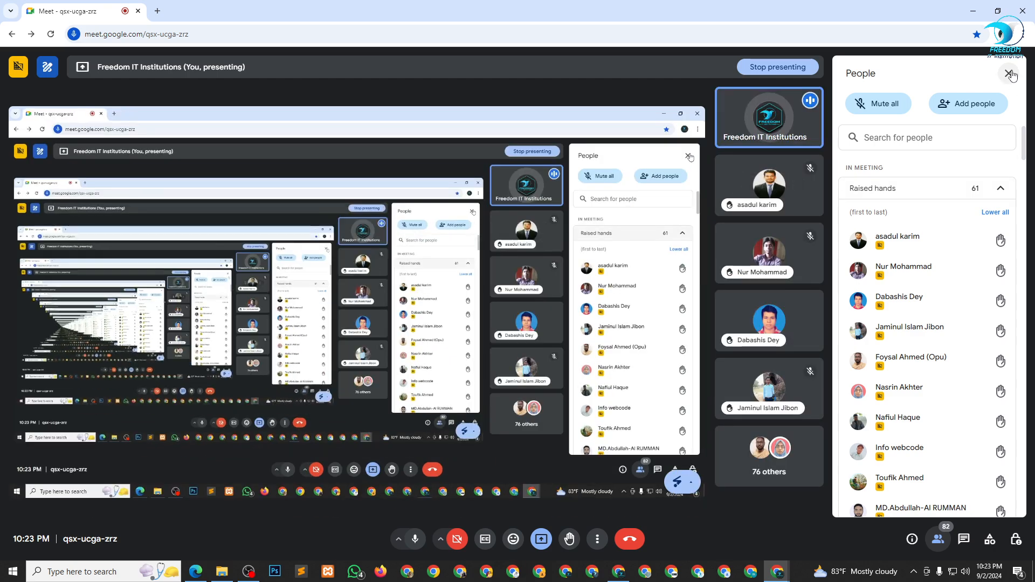
{"action": "key", "text": "alt+Tab"}
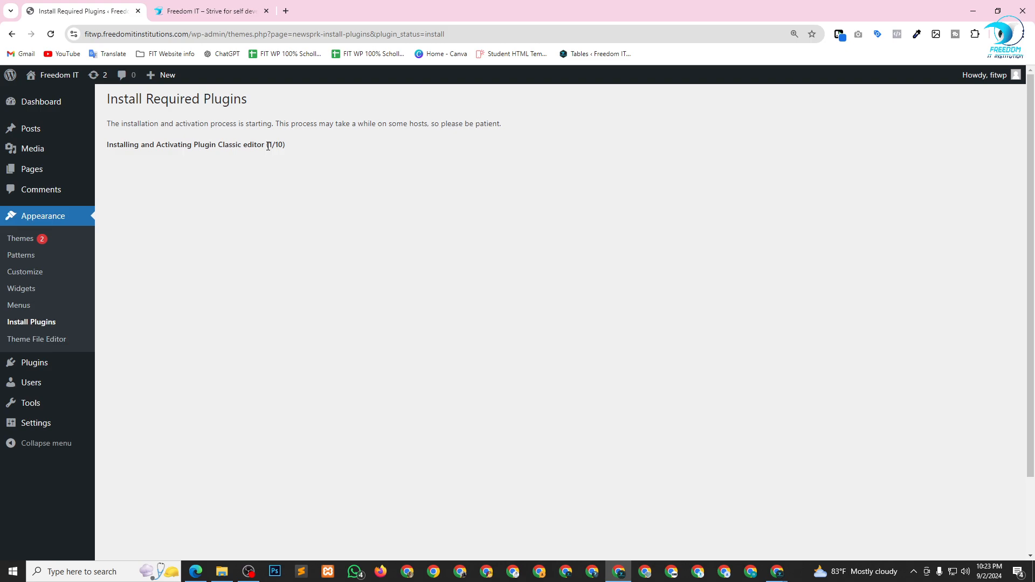
{"action": "left_click_drag", "start_coordinate": [268, 146], "coordinate": [298, 153]}
{"action": "left_click", "coordinate": [386, 150]}
Leave the bulk installation for the dashboard, reopen the required plugins list, and install Contact form 7 individually
{"action": "left_click", "coordinate": [48, 111]}
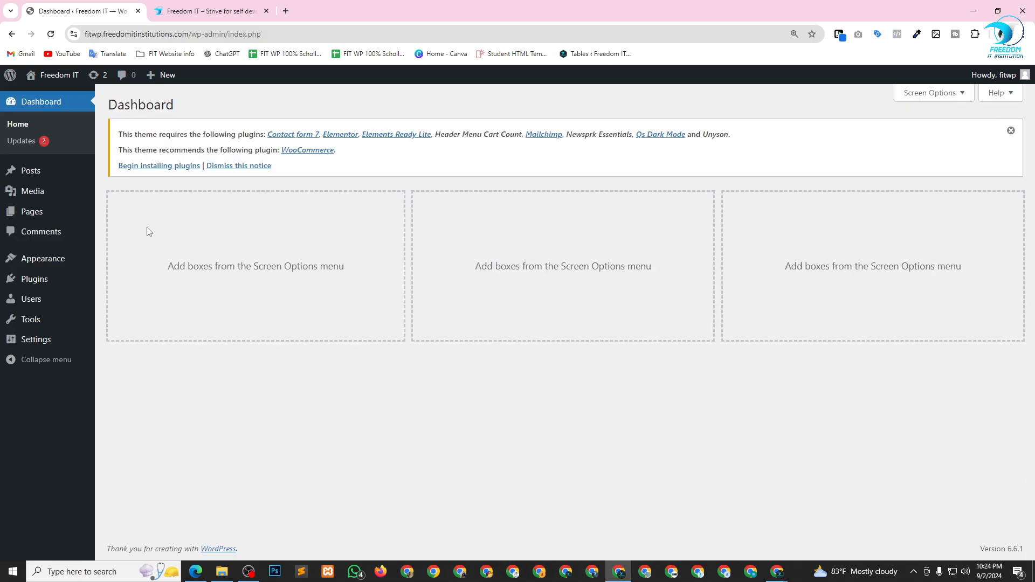
{"action": "left_click", "coordinate": [135, 167]}
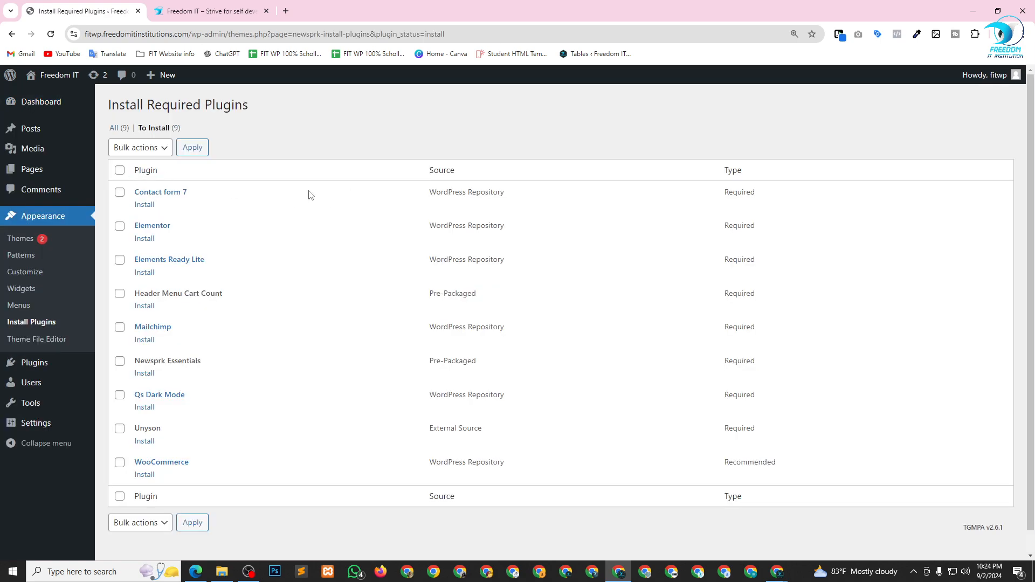
{"action": "left_click", "coordinate": [147, 207]}
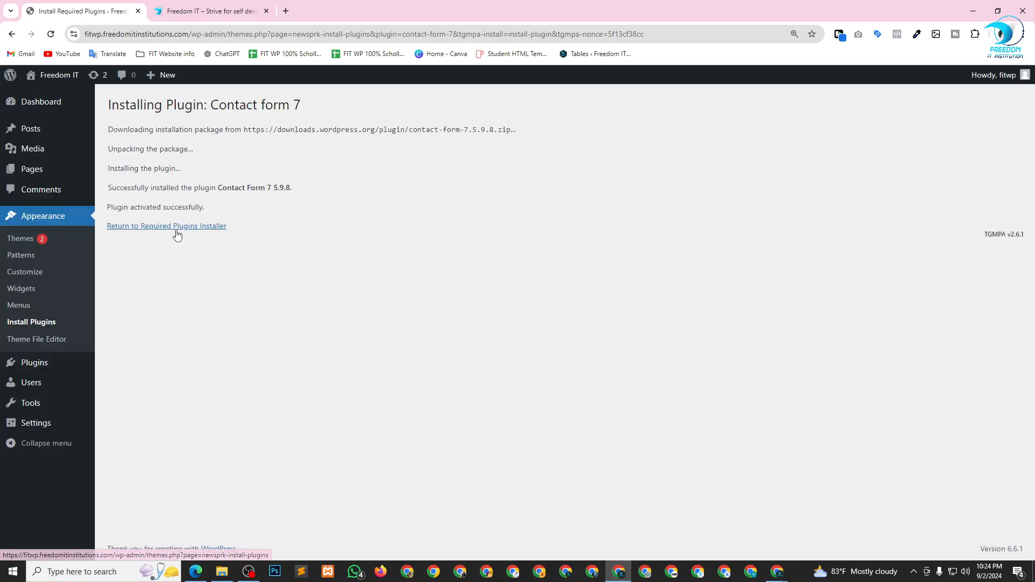
{"action": "left_click_drag", "start_coordinate": [113, 210], "coordinate": [226, 214]}
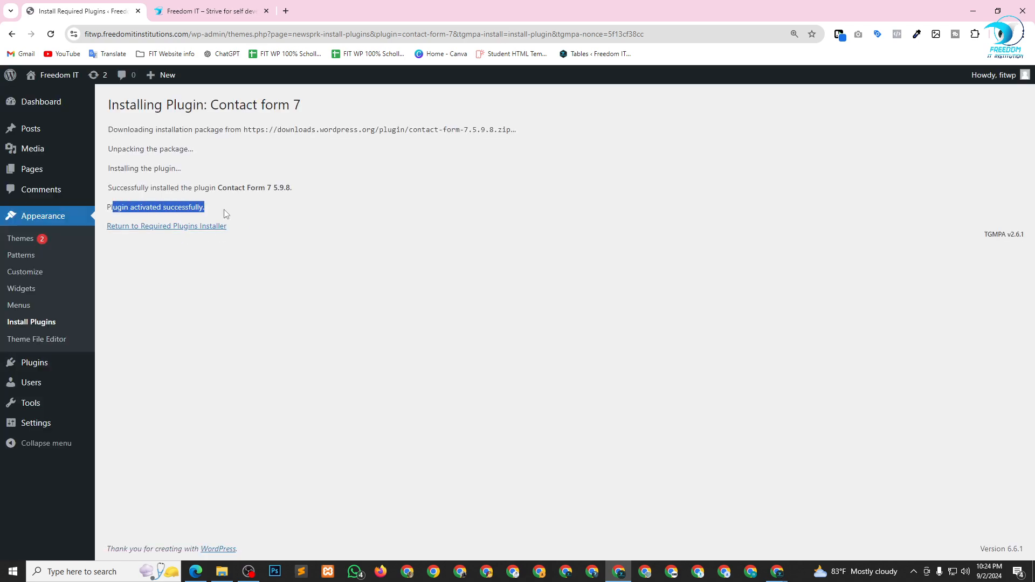
{"action": "left_click", "coordinate": [347, 224]}
Install the Elementor plugin from the required plugins list and exit its account onboarding
{"action": "left_click", "coordinate": [170, 231]}
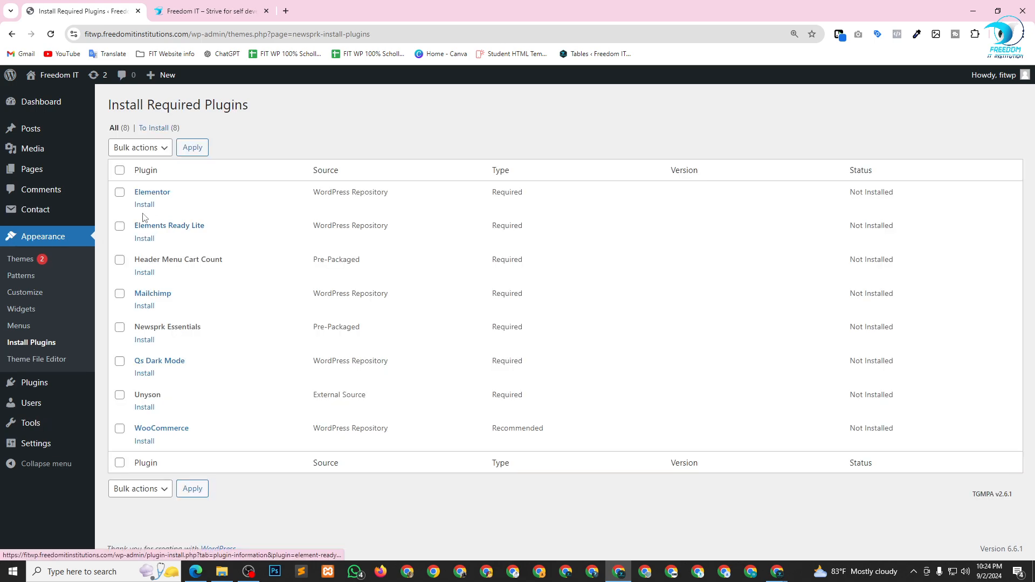
{"action": "left_click", "coordinate": [144, 205]}
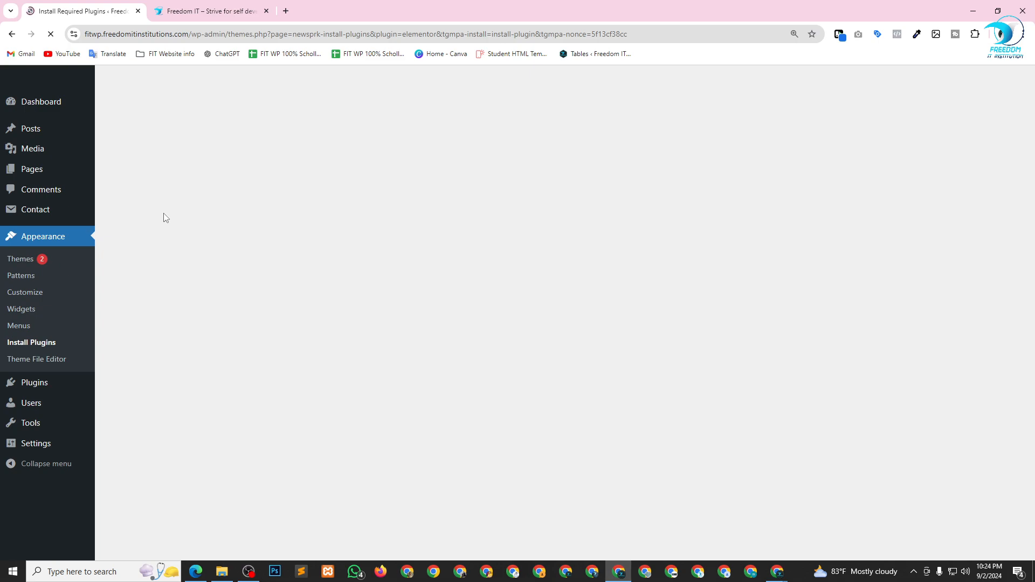
{"action": "left_click", "coordinate": [210, 228]}
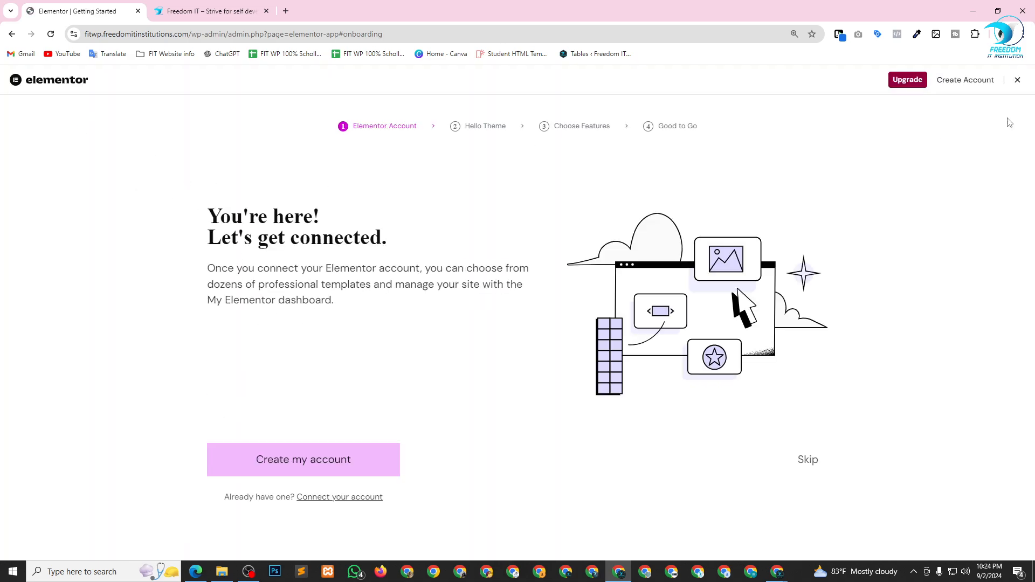
{"action": "left_click", "coordinate": [1018, 82]}
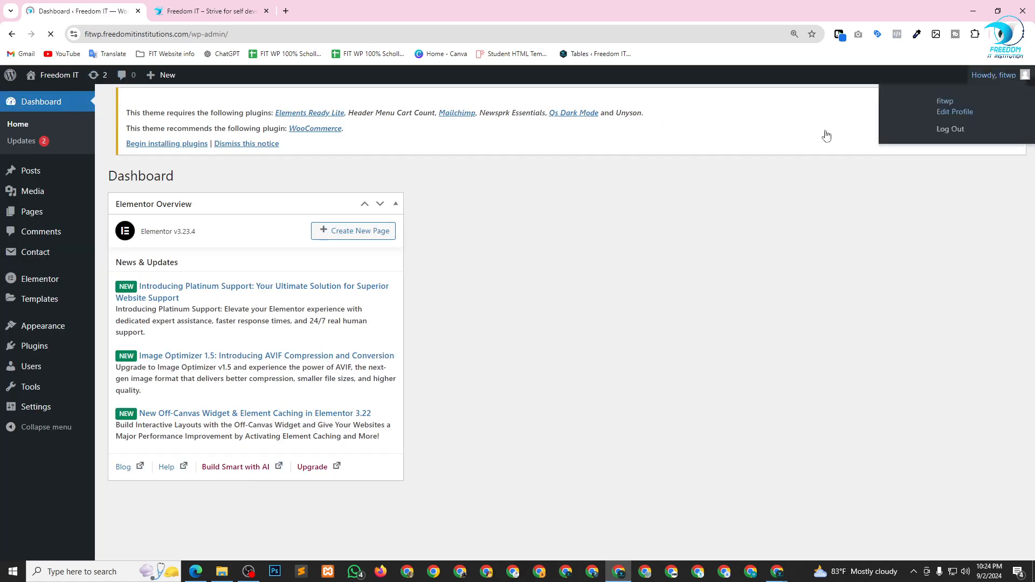
Reopen the required plugins list and bulk-install Elements Ready Lite, Header Menu Cart Count and Mailchimp
{"action": "left_click", "coordinate": [158, 166]}
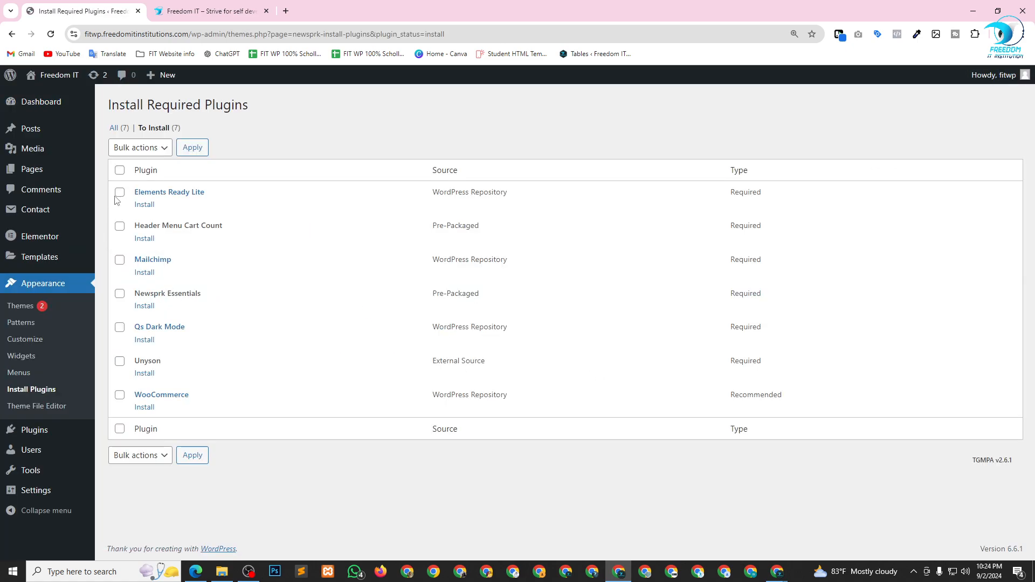
{"action": "left_click", "coordinate": [120, 192]}
{"action": "left_click", "coordinate": [120, 225]}
{"action": "left_click", "coordinate": [120, 260]}
{"action": "left_click", "coordinate": [132, 151]}
{"action": "left_click", "coordinate": [134, 176]}
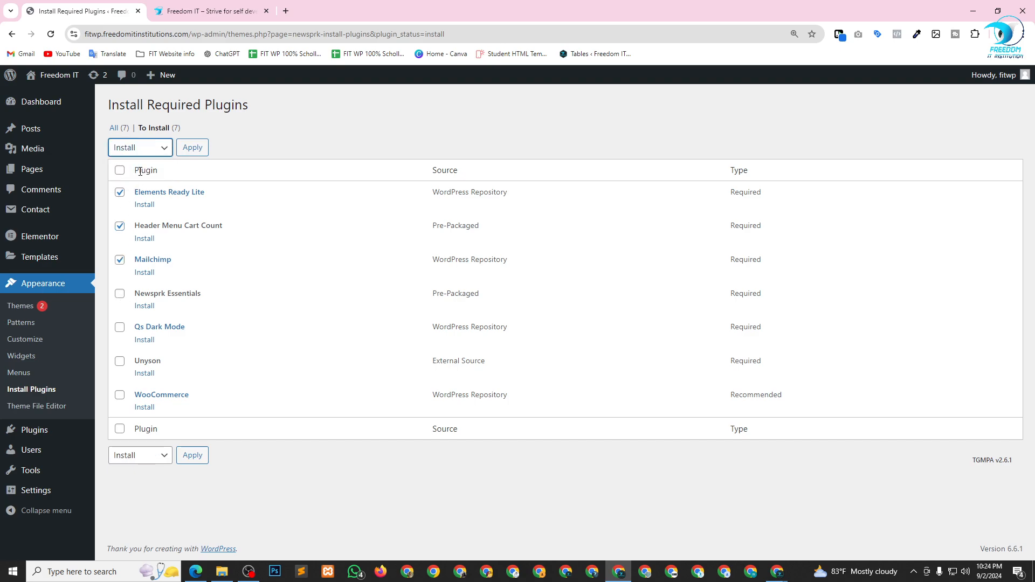
{"action": "left_click", "coordinate": [191, 148]}
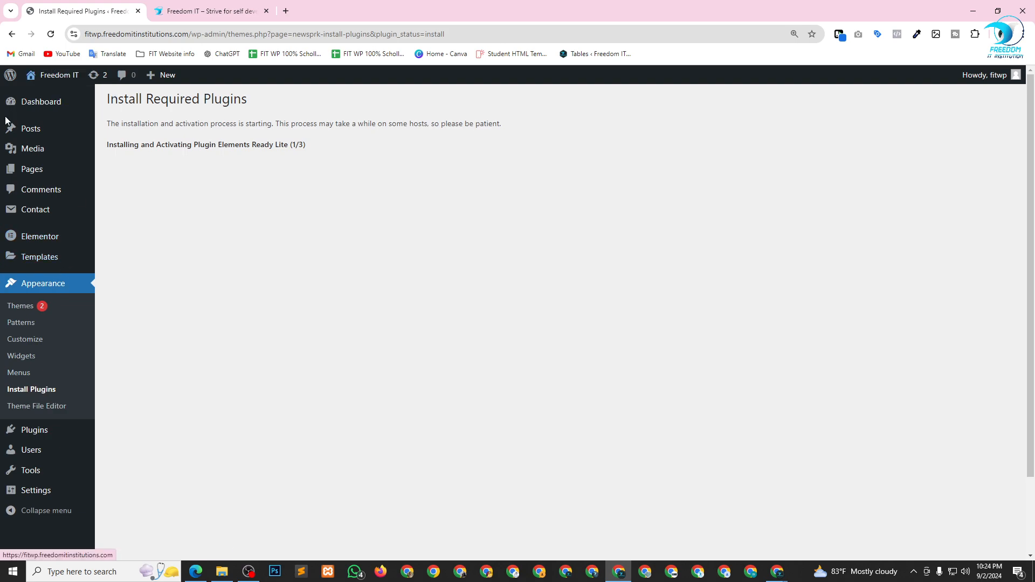
Leave the running installation for the dashboard, reopen the required plugins list, and bulk-install Header Menu Cart Count, Mailchimp and Newsprk Essentials
{"action": "left_click", "coordinate": [52, 109]}
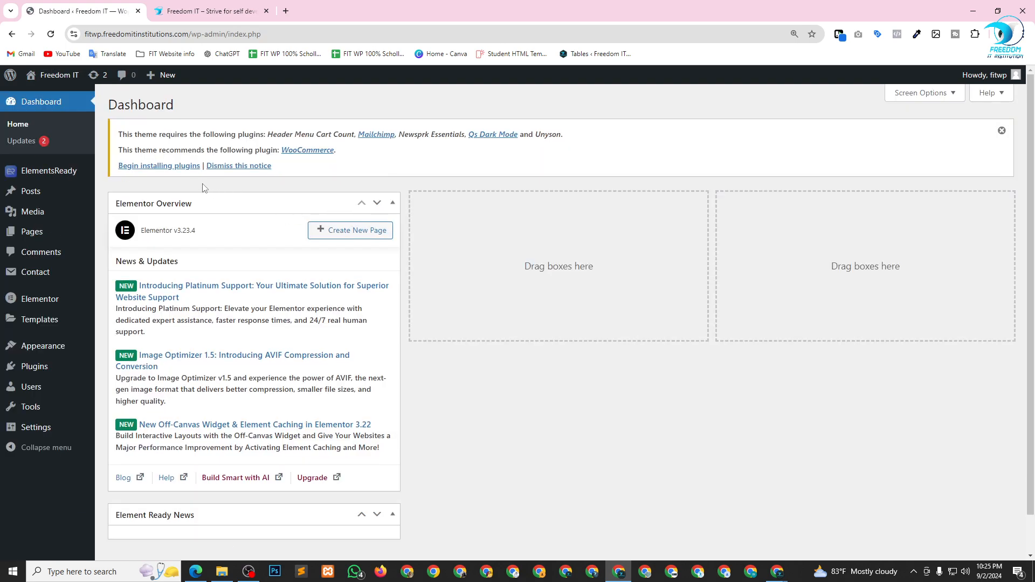
{"action": "left_click", "coordinate": [173, 166]}
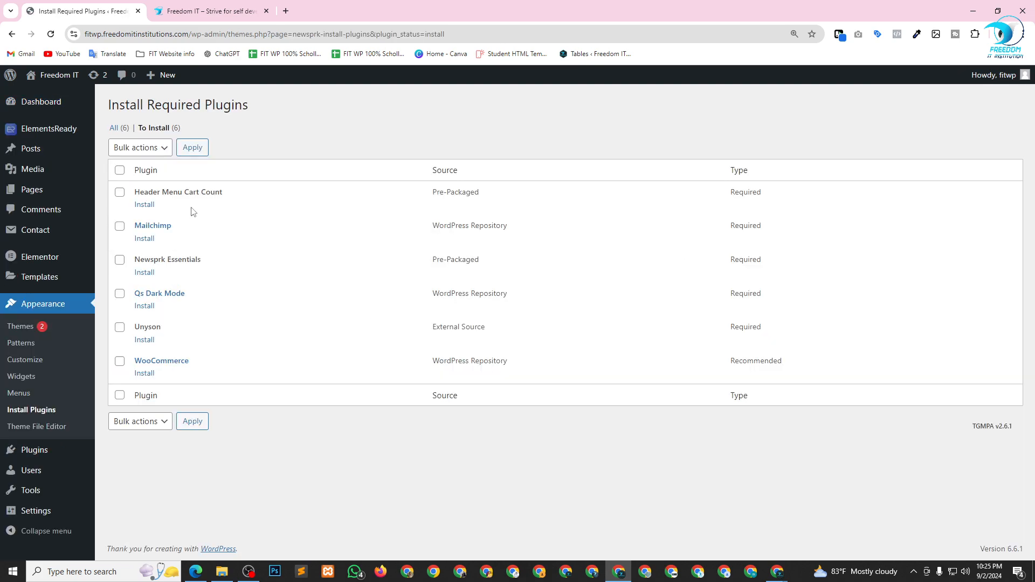
{"action": "left_click", "coordinate": [119, 171]}
{"action": "left_click", "coordinate": [138, 149]}
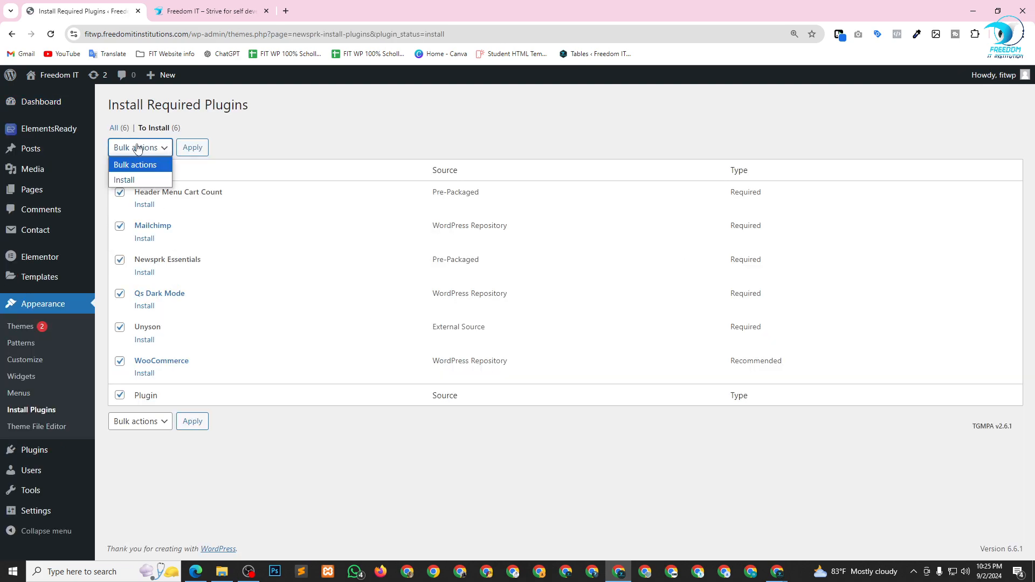
{"action": "left_click", "coordinate": [130, 178]}
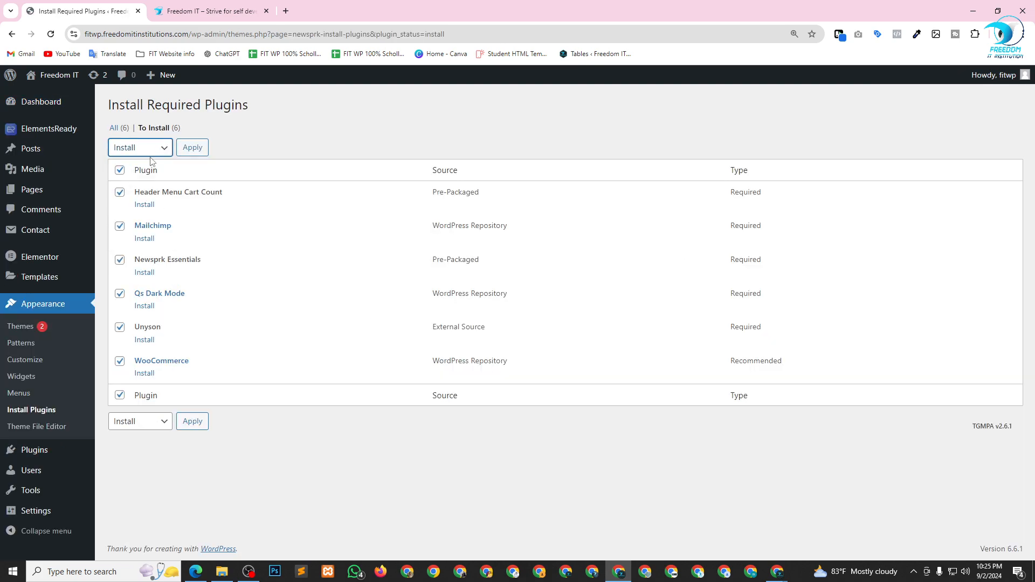
{"action": "left_click", "coordinate": [119, 294]}
{"action": "left_click", "coordinate": [119, 328]}
{"action": "left_click", "coordinate": [120, 362]}
{"action": "left_click", "coordinate": [184, 149]}
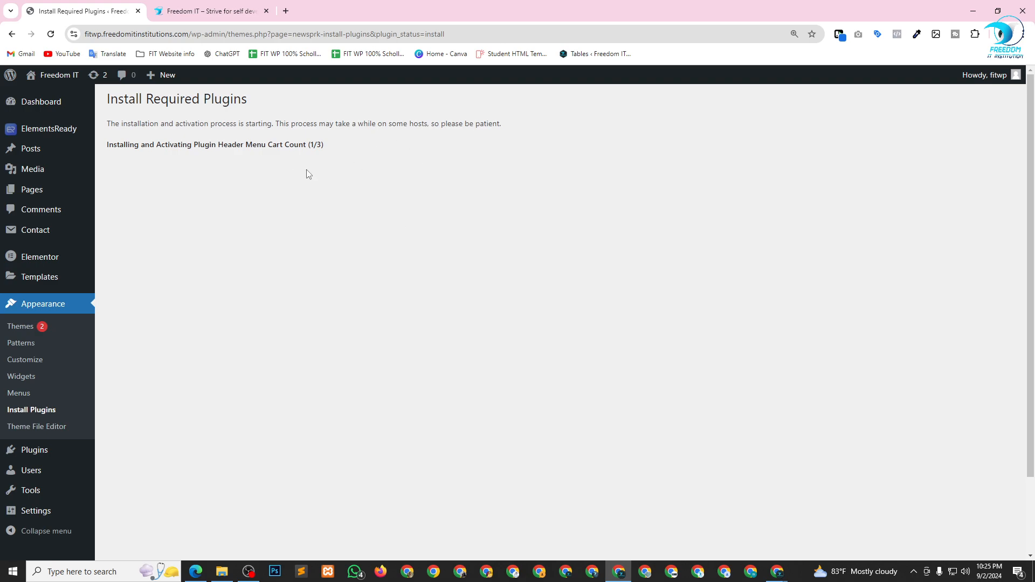
Leave the bulk installation for the dashboard, reopen the required plugins list, and install Mailchimp individually
{"action": "left_click", "coordinate": [50, 103]}
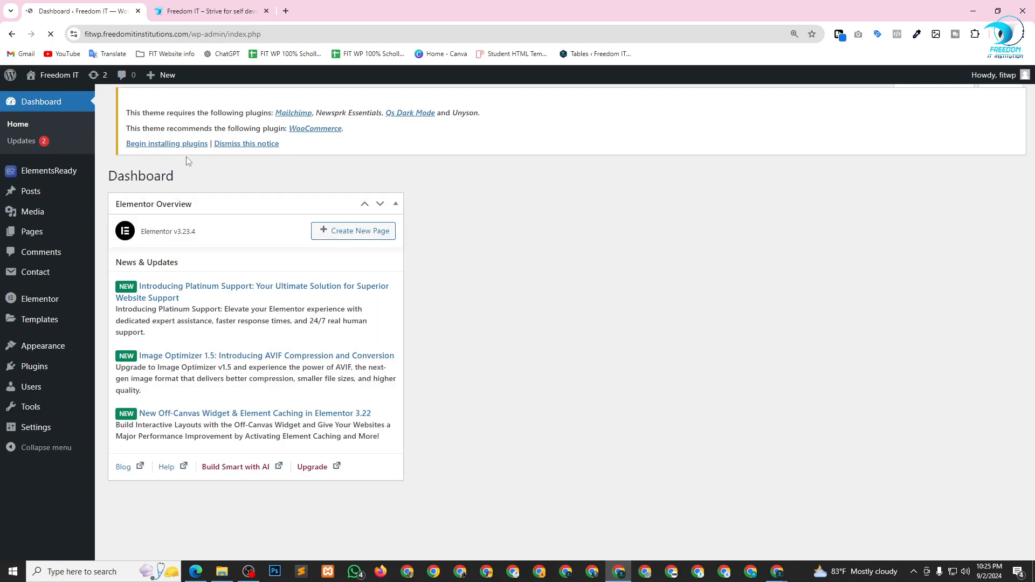
{"action": "left_click", "coordinate": [167, 145]}
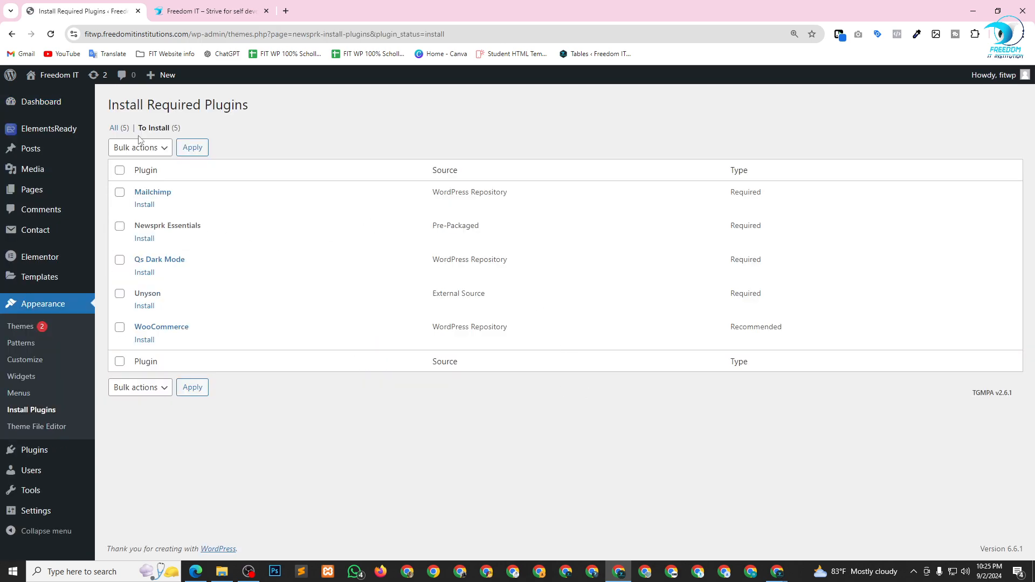
{"action": "left_click", "coordinate": [144, 205]}
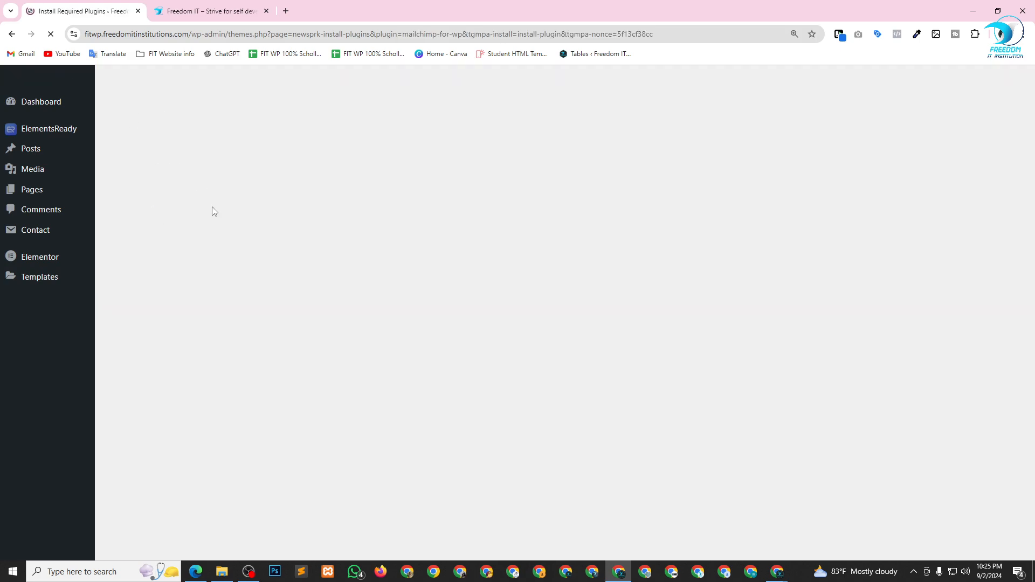
{"action": "left_click", "coordinate": [149, 227]}
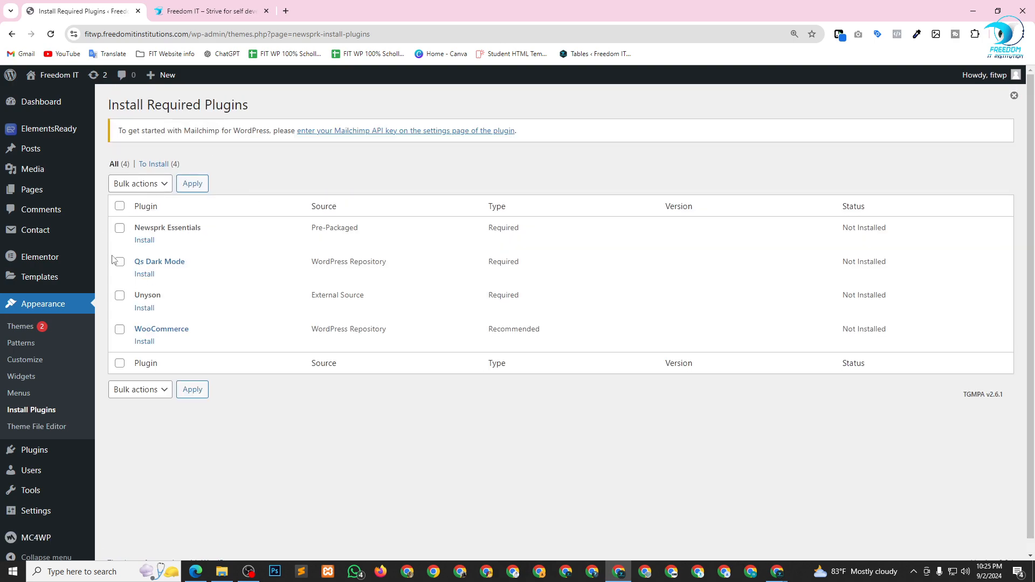
Install Newsprk Essentials and Qs Dark Mode individually, going back to the required plugins list after each
{"action": "left_click", "coordinate": [145, 240]}
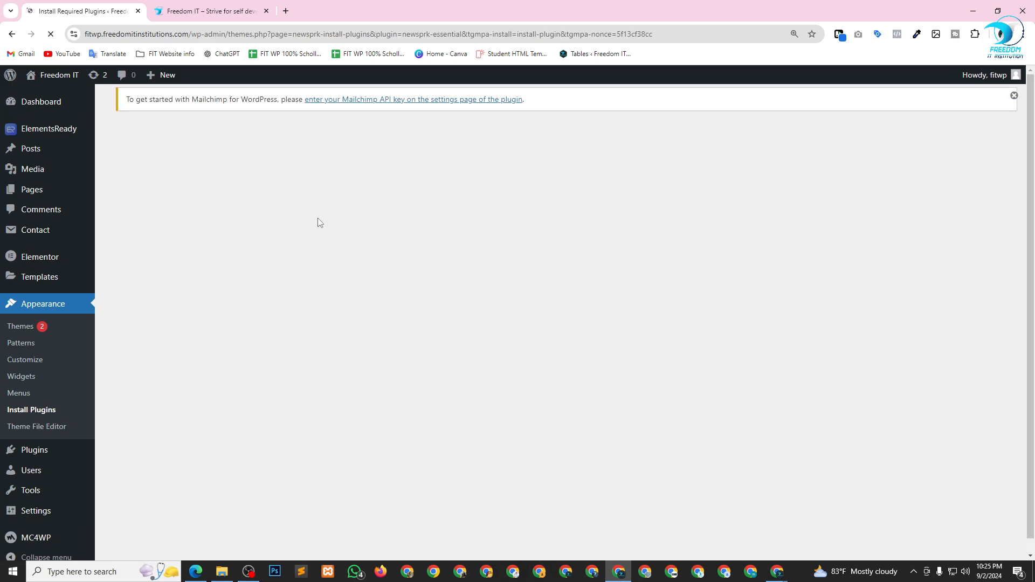
{"action": "left_click", "coordinate": [190, 236]}
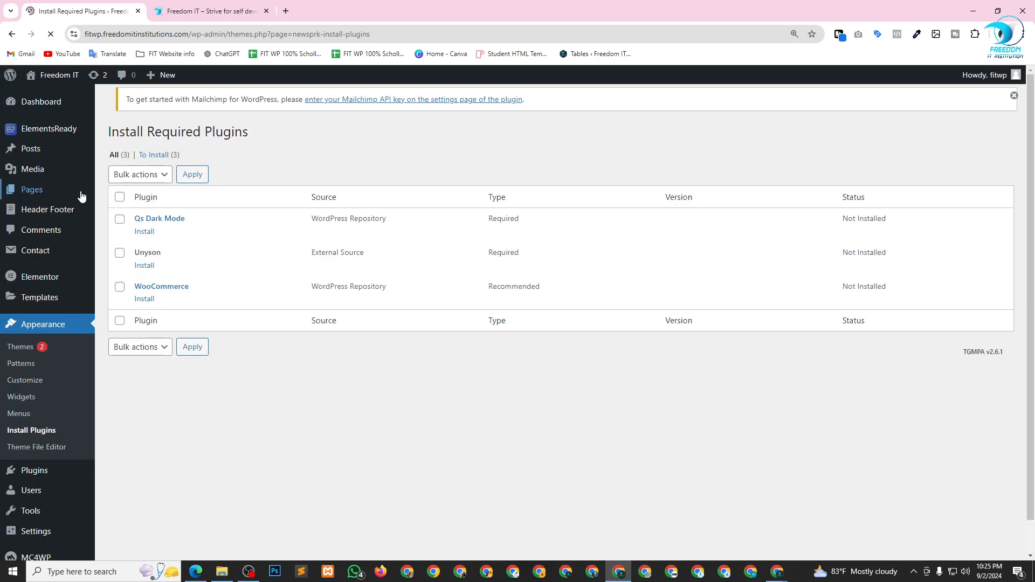
{"action": "left_click", "coordinate": [154, 233]}
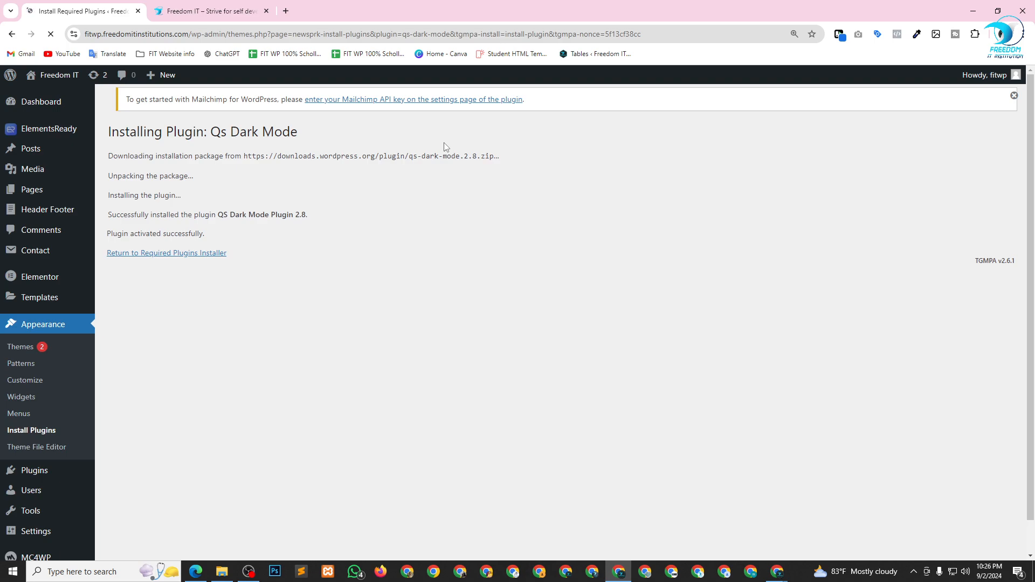
{"action": "left_click", "coordinate": [202, 253]}
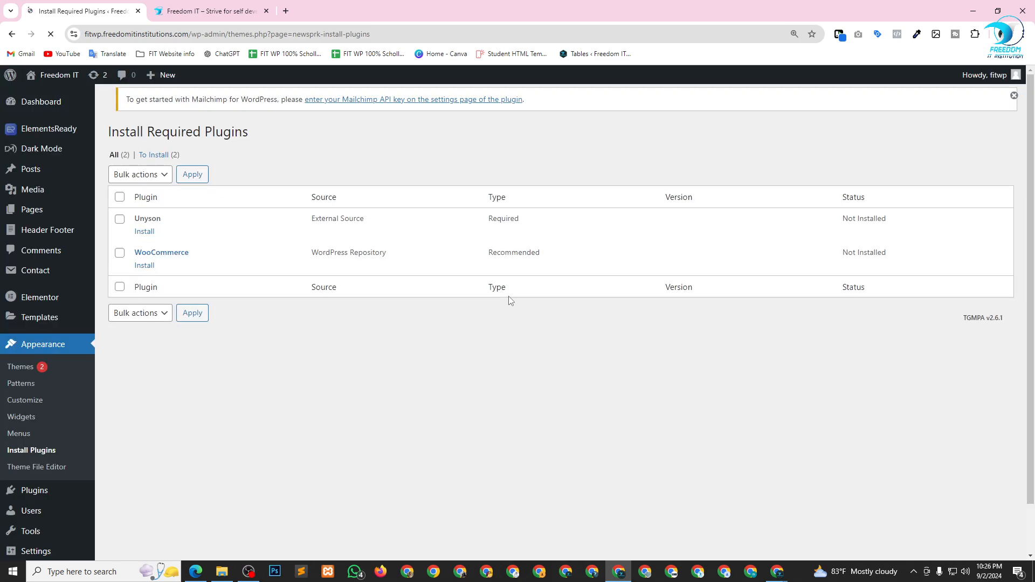
Install the Unyson plugin and the recommended WooCommerce plugin individually from the required plugins list
{"action": "left_click", "coordinate": [143, 232]}
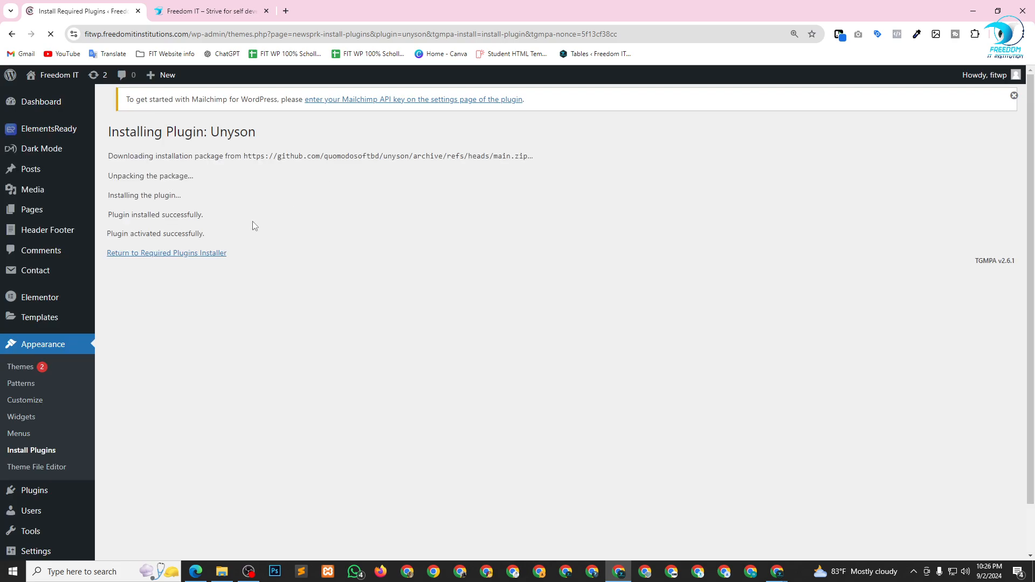
{"action": "left_click", "coordinate": [206, 255]}
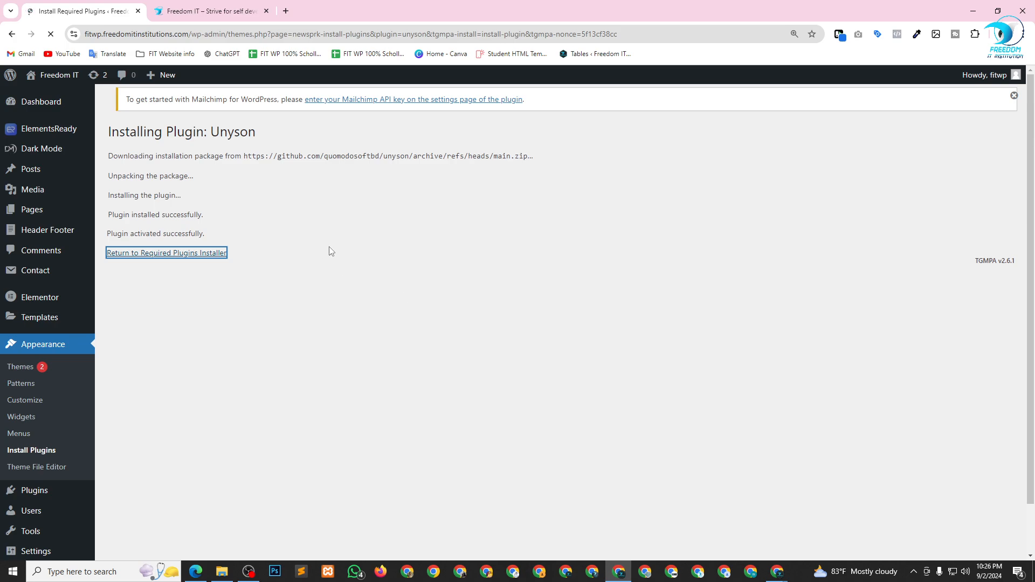
{"action": "left_click", "coordinate": [192, 254]}
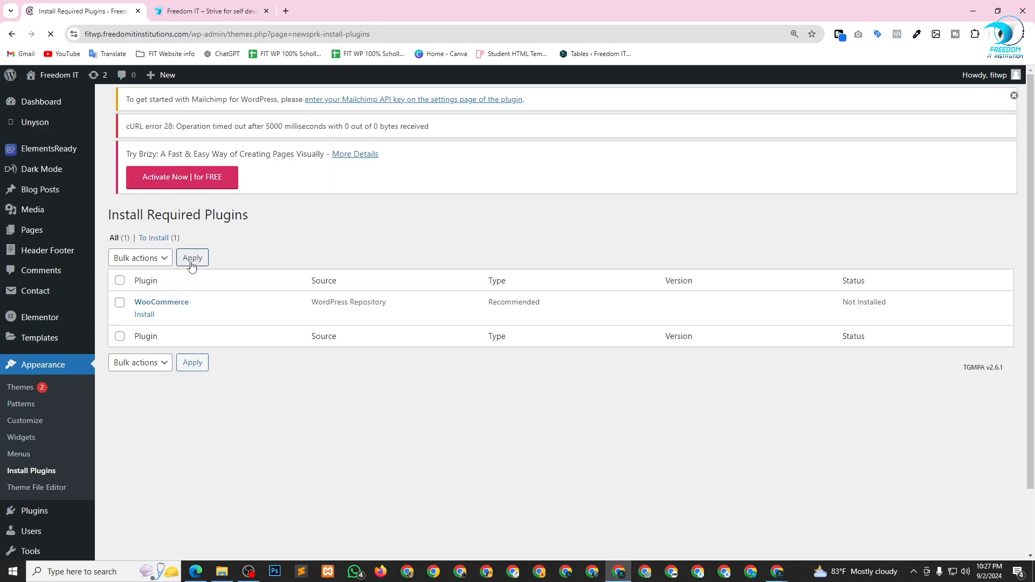
{"action": "left_click", "coordinate": [146, 315]}
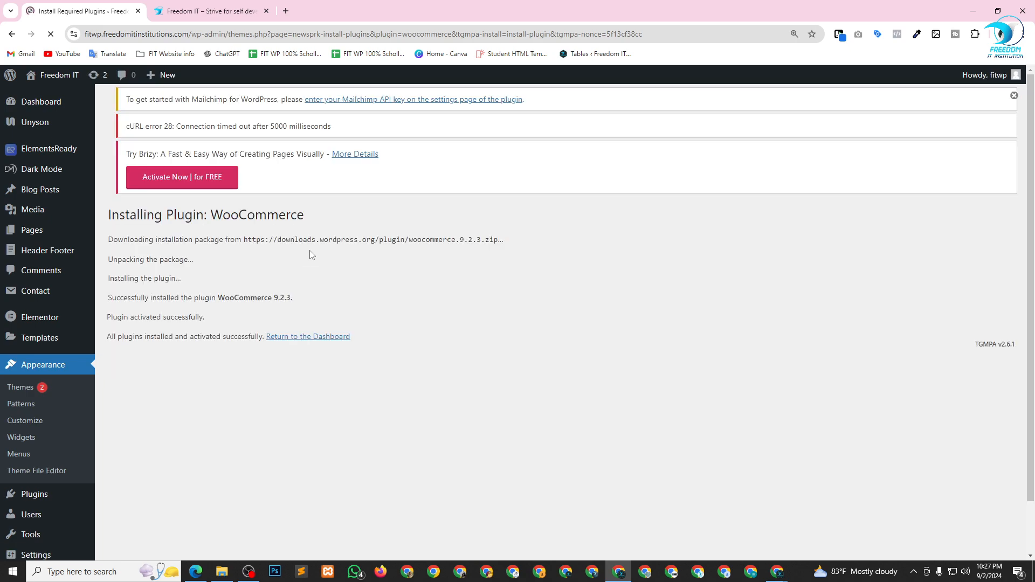
Return to the WordPress dashboard, check the live site's open page while it loads, and close that page
{"action": "left_click", "coordinate": [310, 339]}
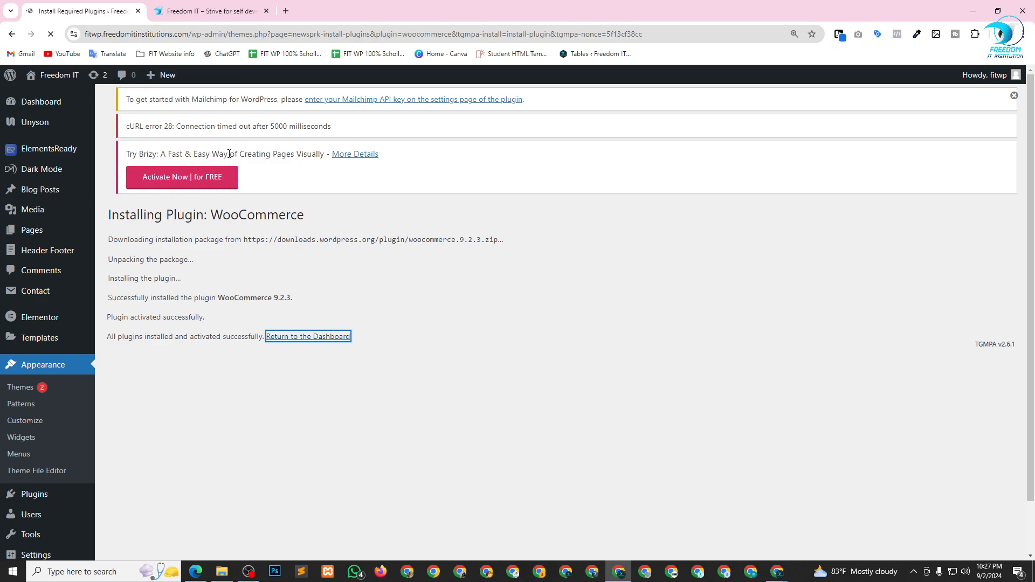
{"action": "left_click", "coordinate": [215, 10]}
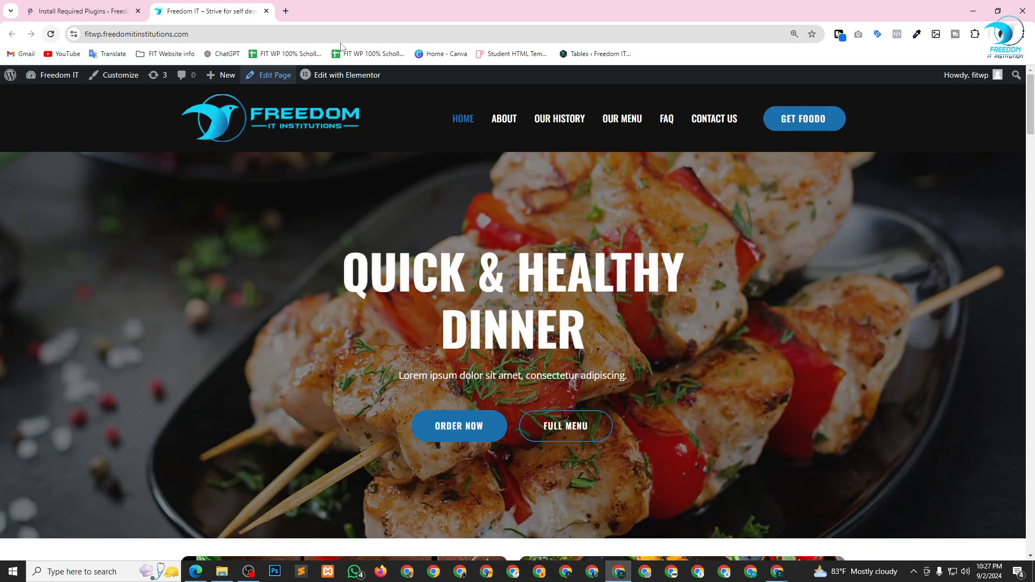
{"action": "left_click", "coordinate": [96, 14]}
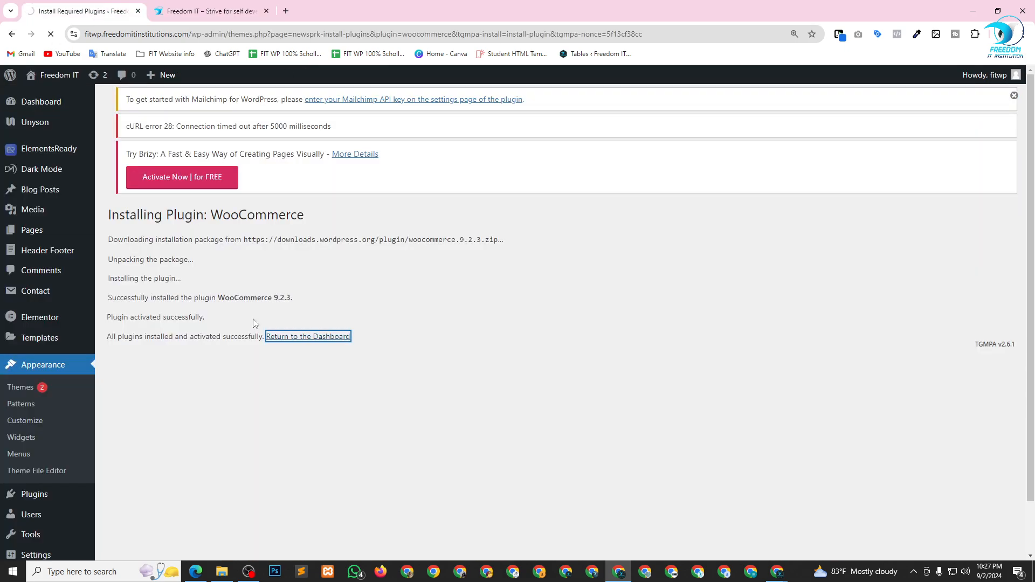
{"action": "left_click", "coordinate": [202, 8]}
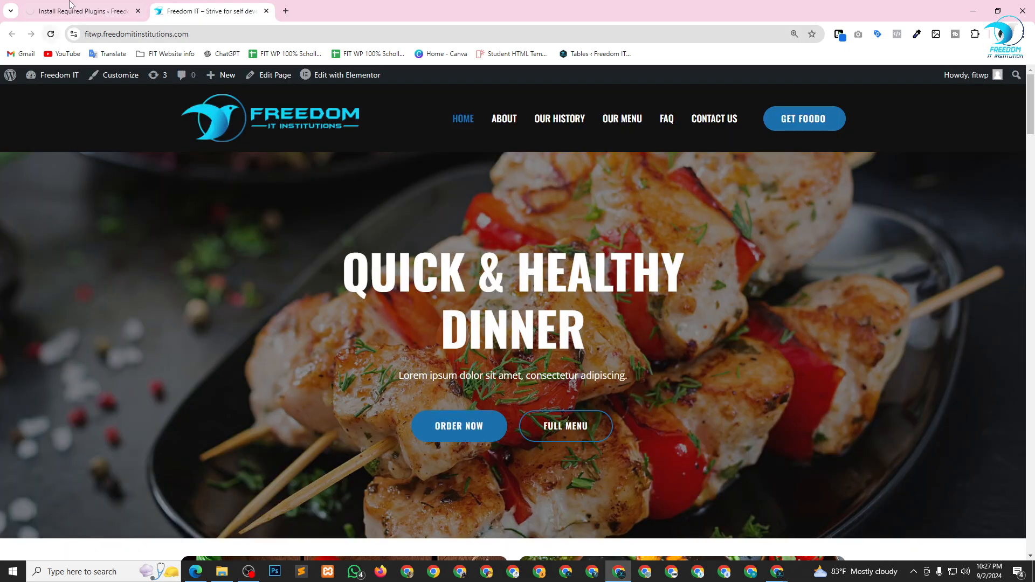
{"action": "left_click", "coordinate": [119, 12]}
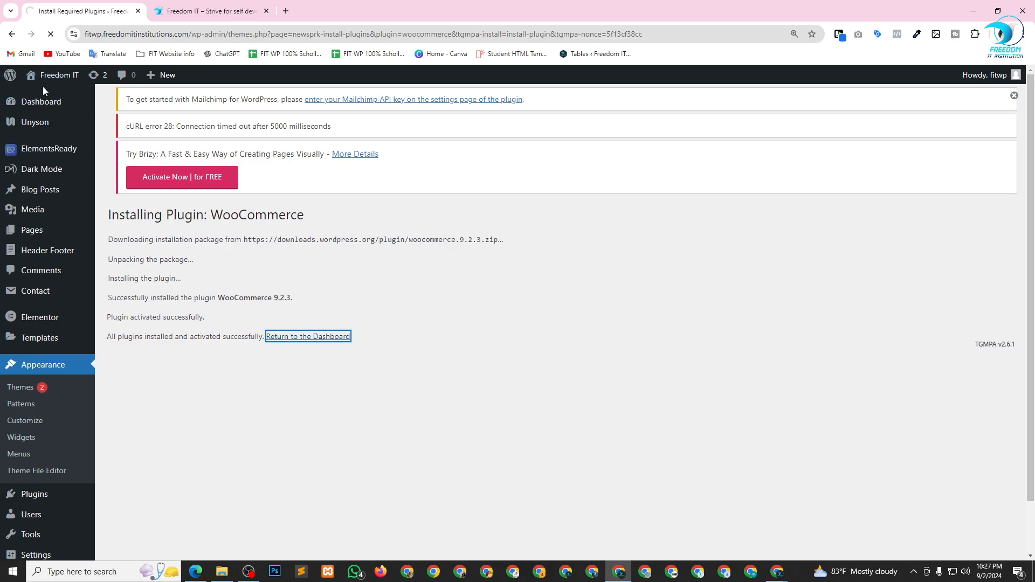
{"action": "left_click", "coordinate": [46, 105]}
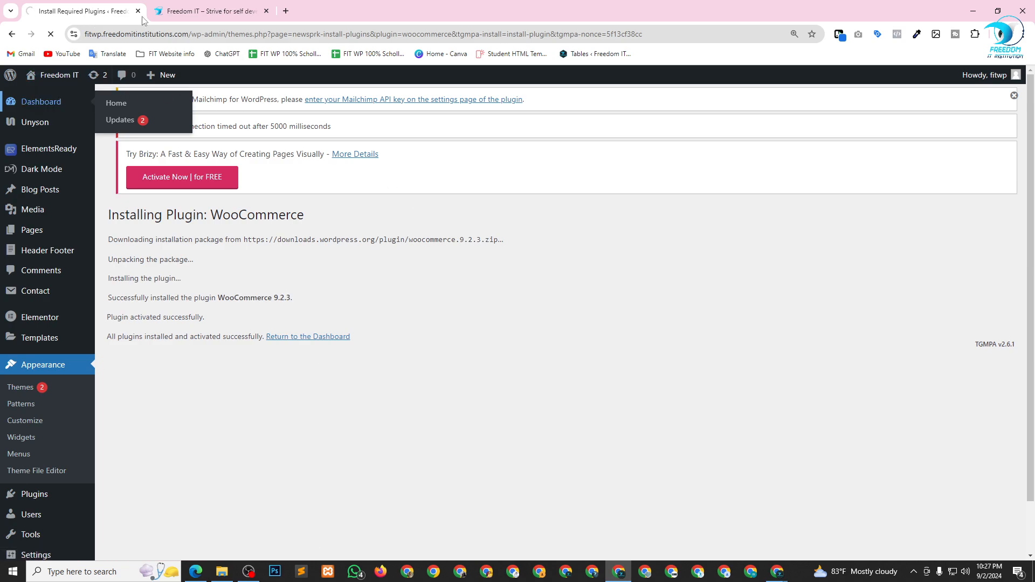
{"action": "left_click", "coordinate": [204, 7]}
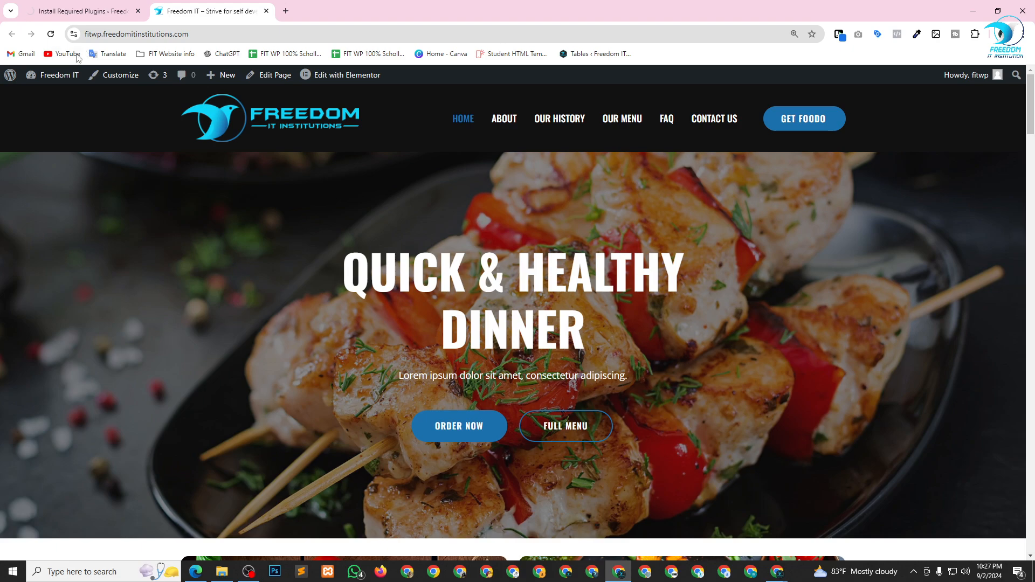
{"action": "mouse_move", "coordinate": [54, 76]}
{"action": "left_click", "coordinate": [74, 16]}
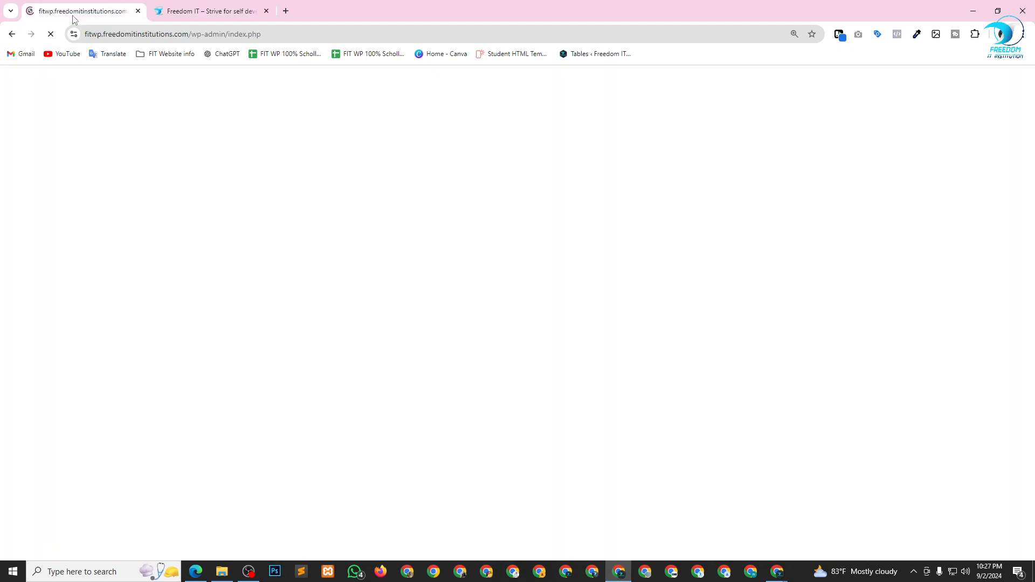
{"action": "key", "text": "ctrl+w"}
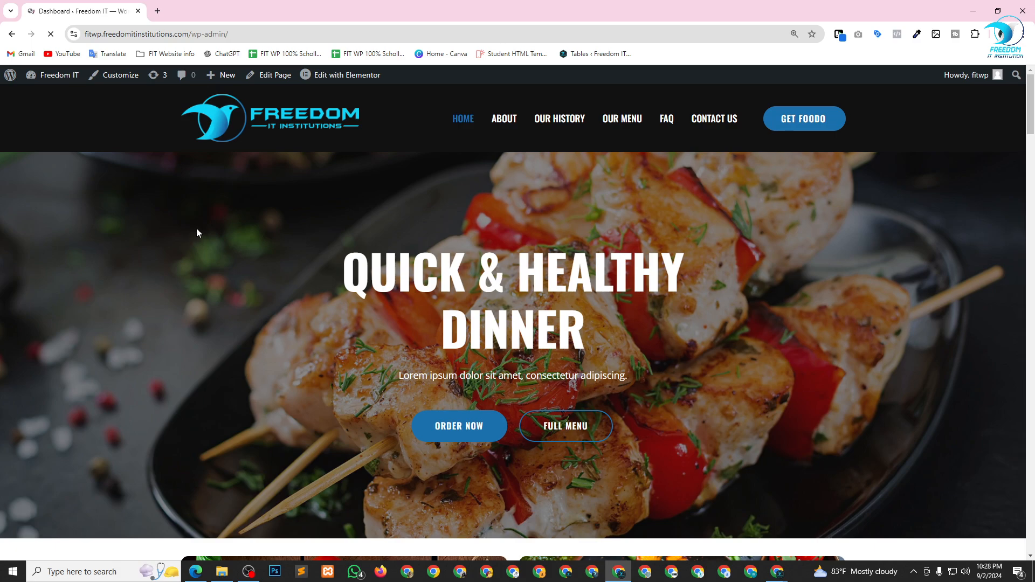
Open the live site in a separate browser tab from the dashboard and switch to it while it loads
{"action": "scroll", "coordinate": [404, 330], "scroll_direction": "down", "scroll_amount": 5}
{"action": "scroll", "coordinate": [403, 329], "scroll_direction": "down", "scroll_amount": 2}
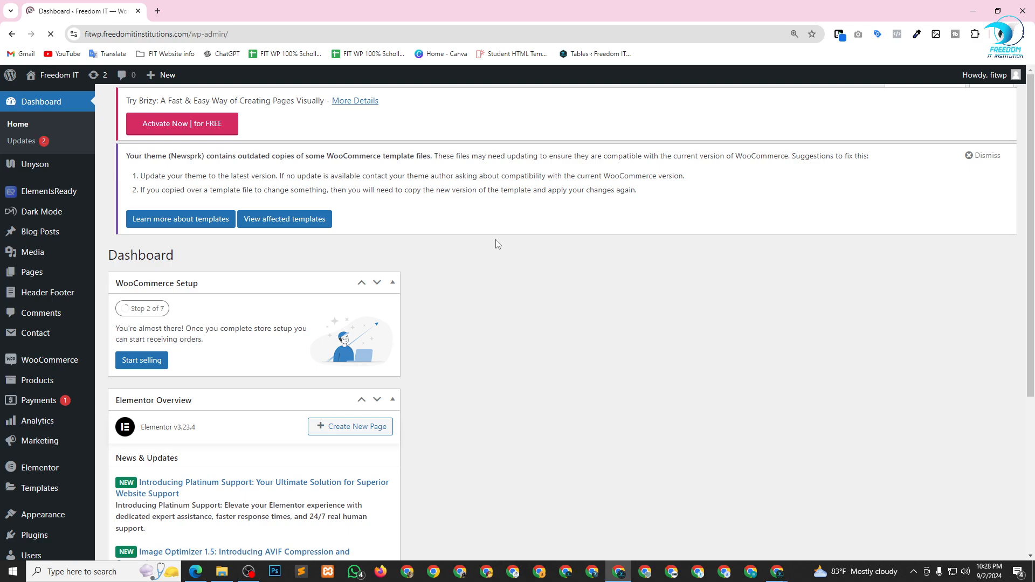
{"action": "mouse_move", "coordinate": [47, 79]}
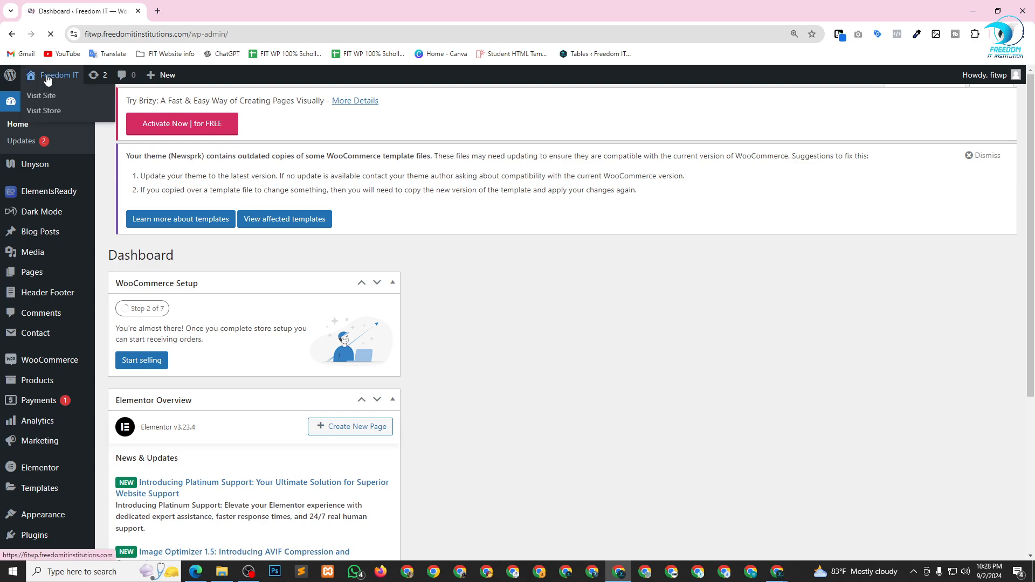
{"action": "right_click", "coordinate": [46, 99]}
{"action": "left_click", "coordinate": [76, 107]}
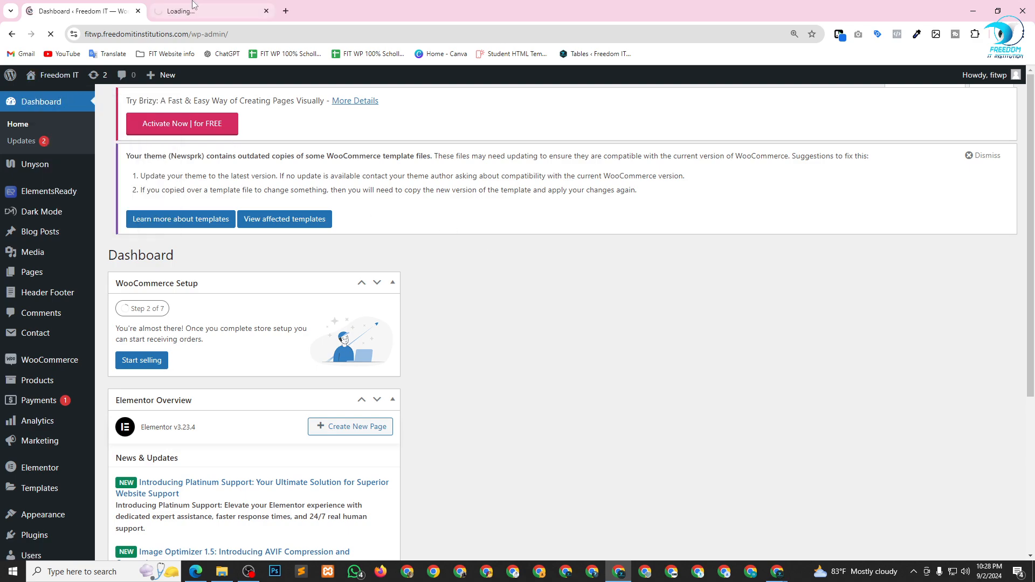
{"action": "left_click", "coordinate": [194, 6]}
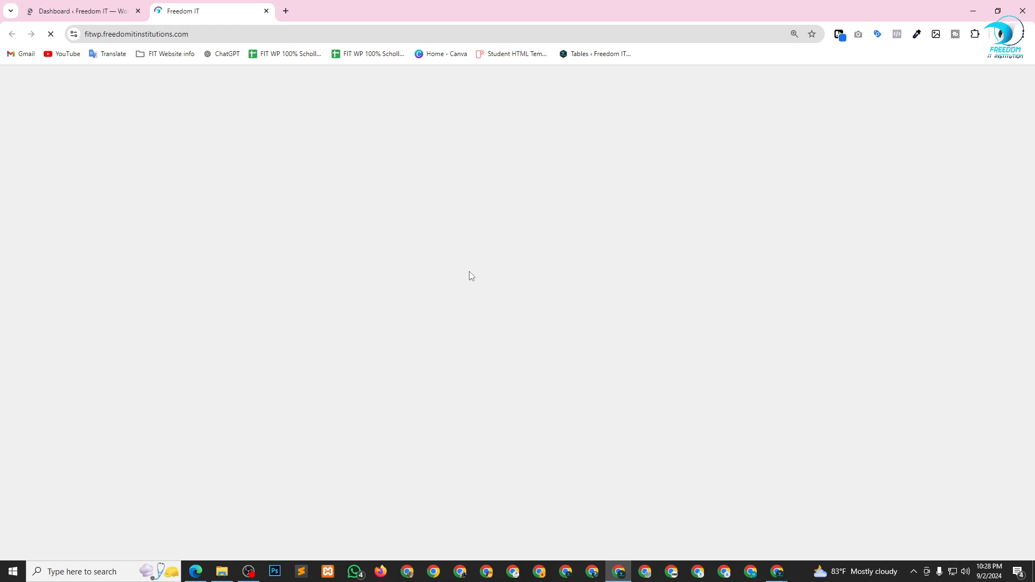
Return to the dashboard and look over the admin menu entries, including Appearance, Plugins, Dark Mode, Header Footer and Unyson
{"action": "left_click", "coordinate": [84, 4]}
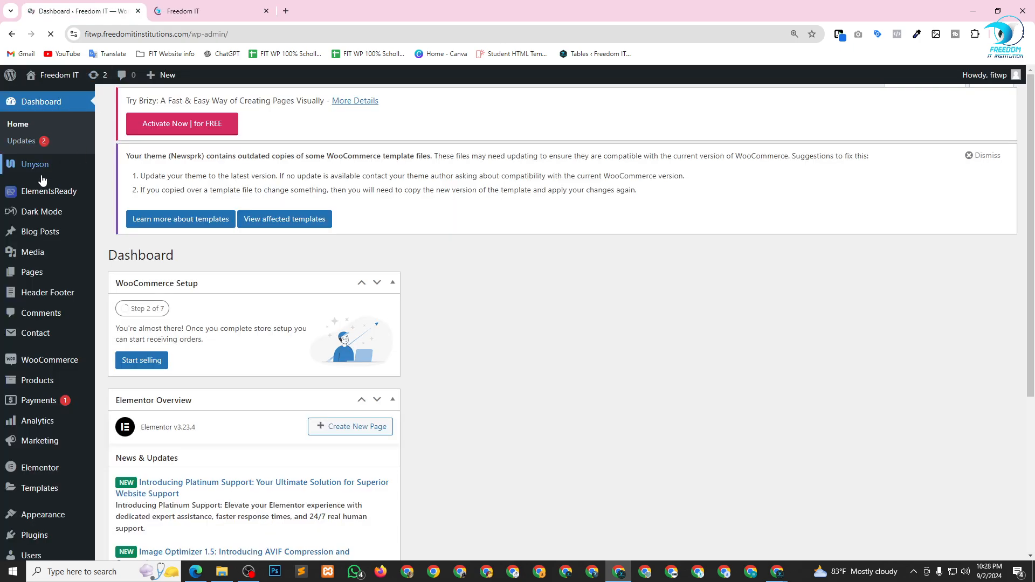
{"action": "scroll", "coordinate": [44, 241], "scroll_direction": "down", "scroll_amount": 2}
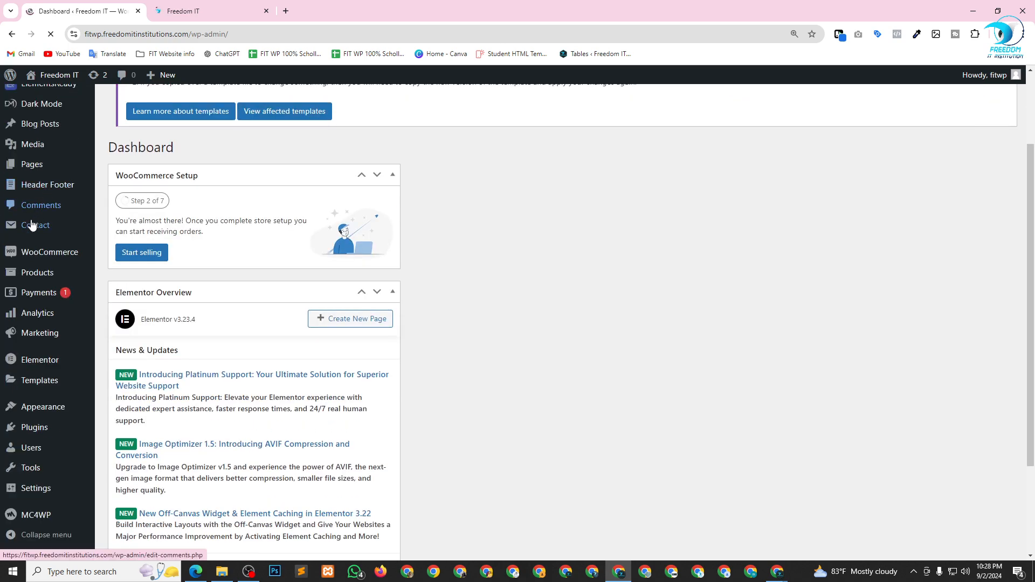
{"action": "scroll", "coordinate": [35, 265], "scroll_direction": "down", "scroll_amount": 2}
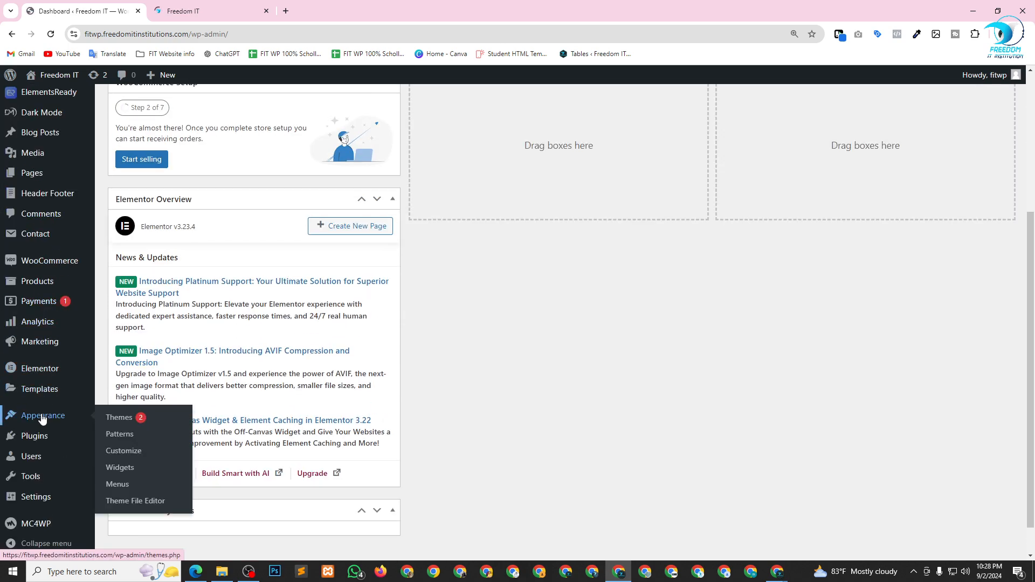
{"action": "mouse_move", "coordinate": [41, 405]}
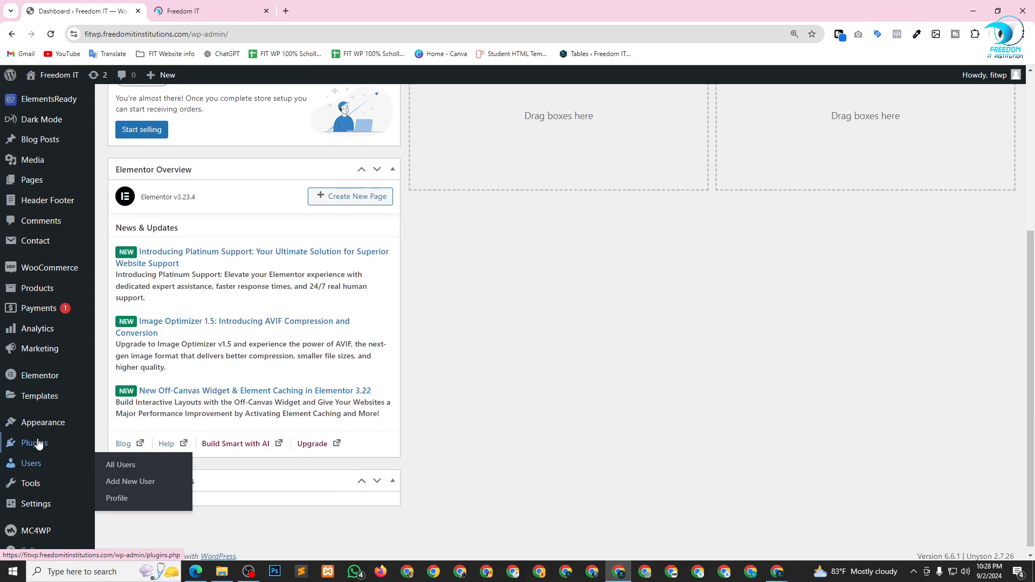
{"action": "scroll", "coordinate": [38, 507], "scroll_direction": "up", "scroll_amount": 3}
{"action": "mouse_move", "coordinate": [54, 210]}
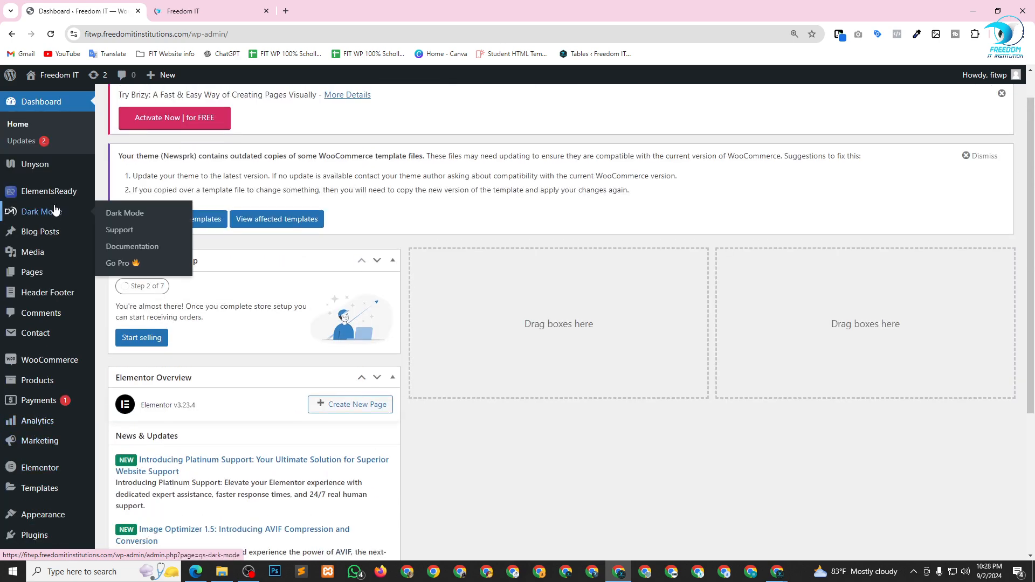
{"action": "mouse_move", "coordinate": [42, 296]}
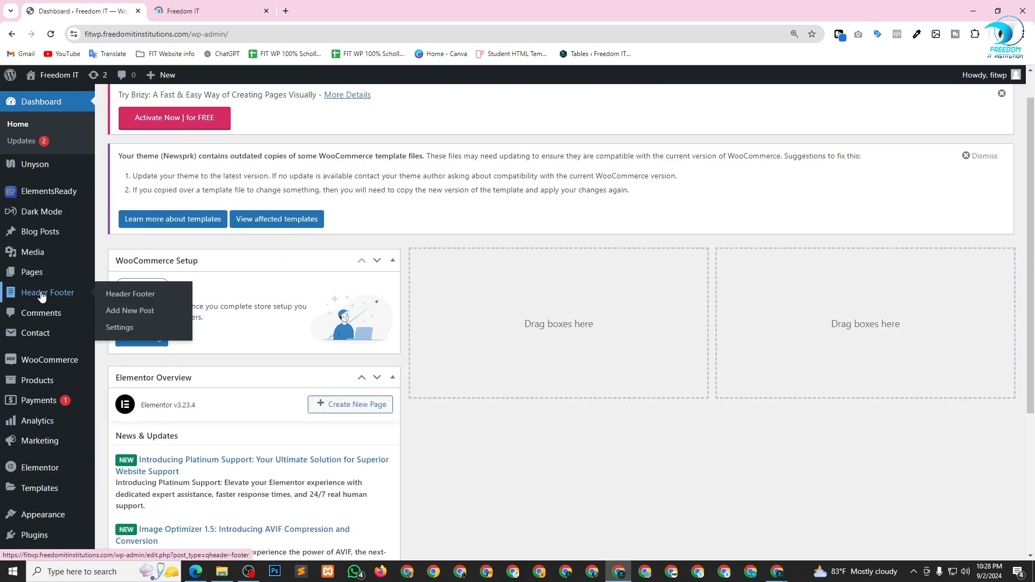
{"action": "mouse_move", "coordinate": [44, 172]}
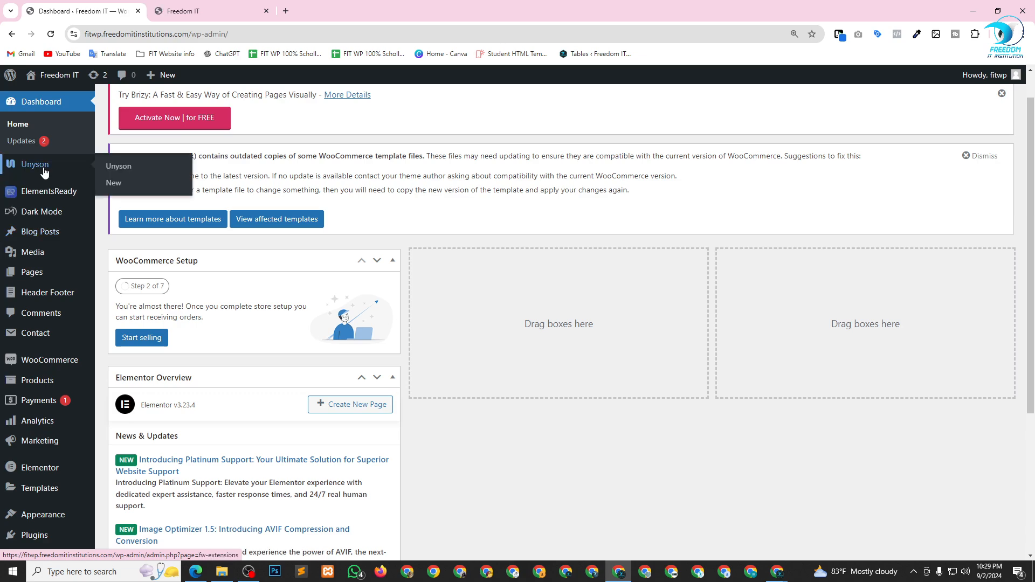
Check the live site's blog page from start to end and return to the dashboard
{"action": "left_click", "coordinate": [189, 16]}
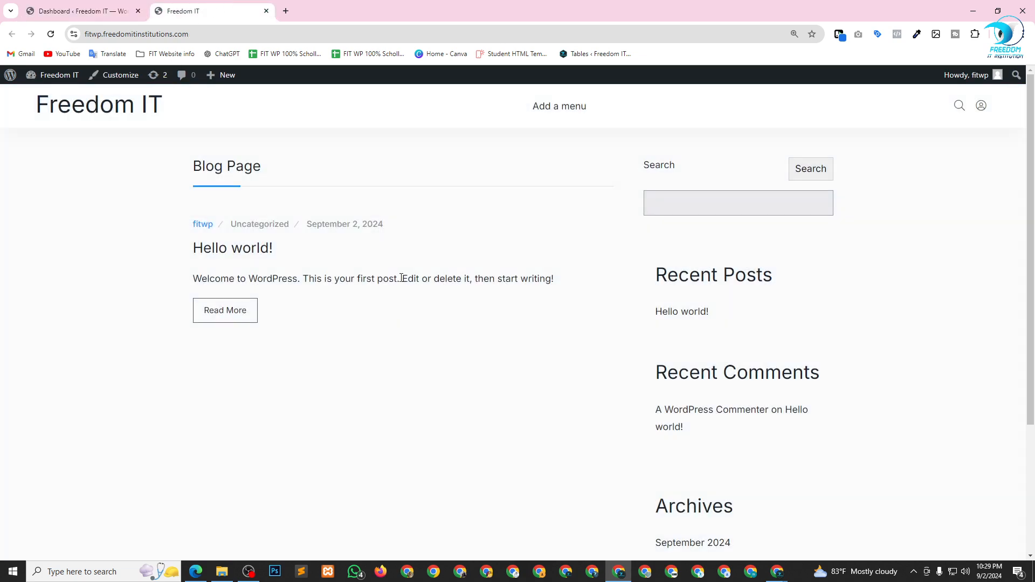
{"action": "scroll", "coordinate": [519, 289], "scroll_direction": "down", "scroll_amount": 3}
{"action": "scroll", "coordinate": [534, 346], "scroll_direction": "up", "scroll_amount": 3}
{"action": "left_click", "coordinate": [100, 11]}
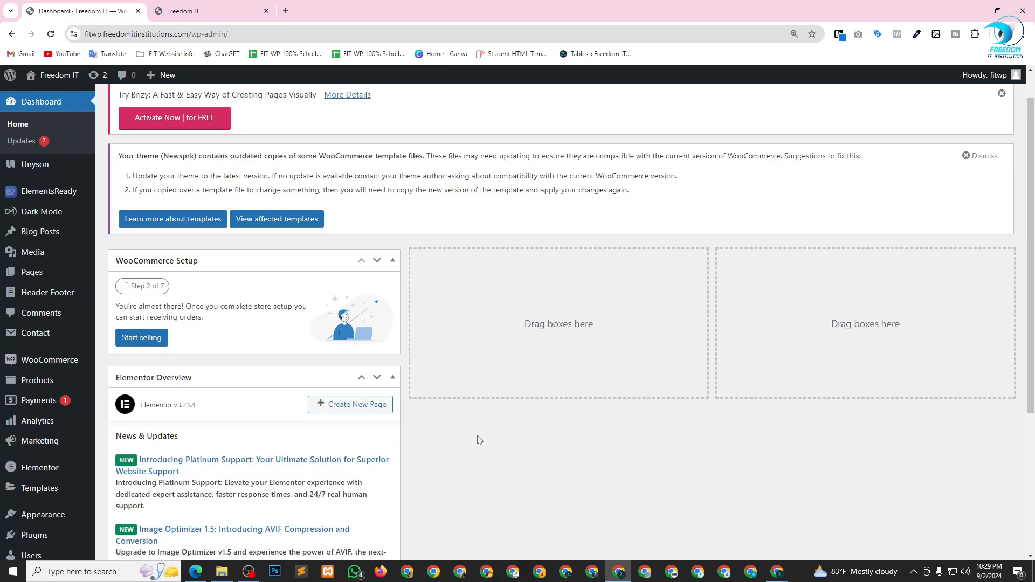
Hide the WooCommerce Setup, Elementor Overview and Element Ready News boxes on the dashboard, and dismiss the Brizy and WooCommerce template notices
{"action": "scroll", "coordinate": [920, 169], "scroll_direction": "up", "scroll_amount": 1}
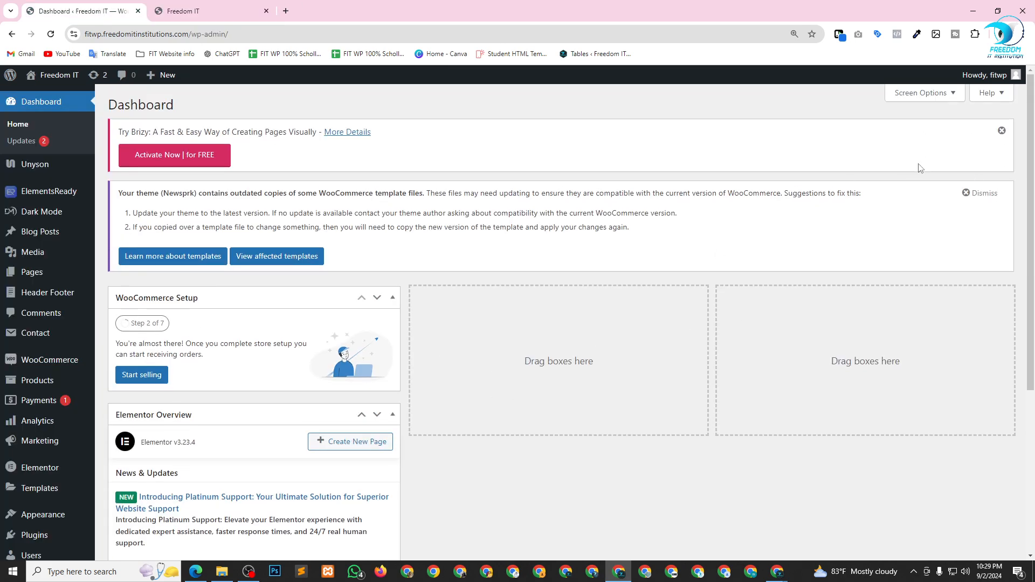
{"action": "left_click", "coordinate": [922, 93]}
{"action": "left_click", "coordinate": [142, 148]}
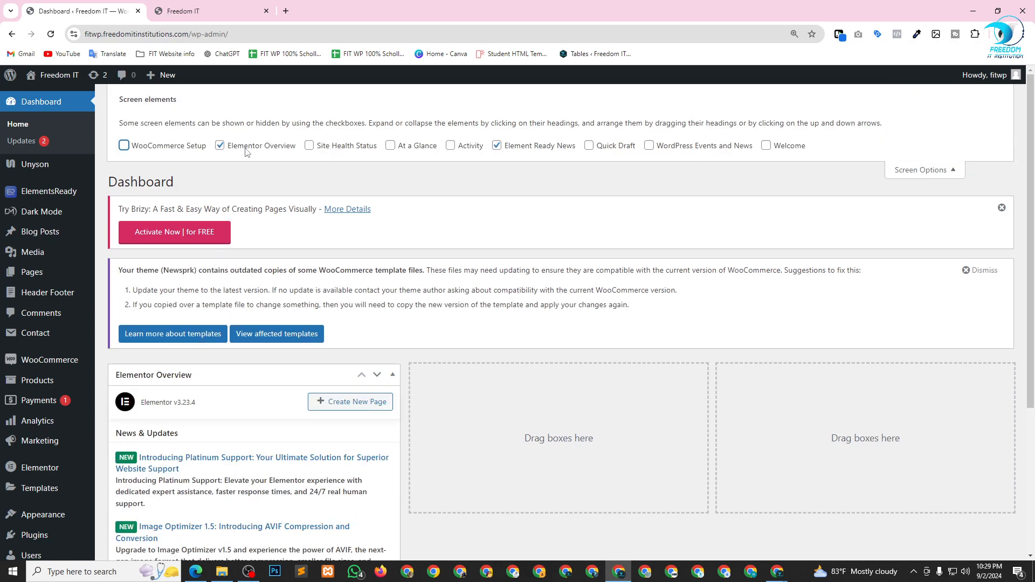
{"action": "left_click", "coordinate": [220, 146]}
{"action": "left_click", "coordinate": [345, 147]}
{"action": "left_click", "coordinate": [355, 152]}
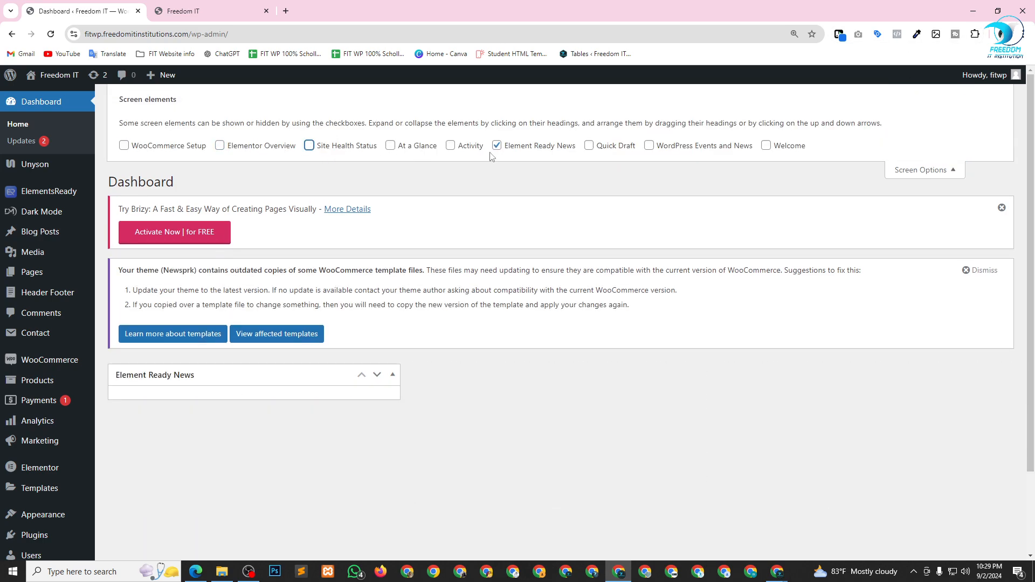
{"action": "left_click", "coordinate": [529, 145]}
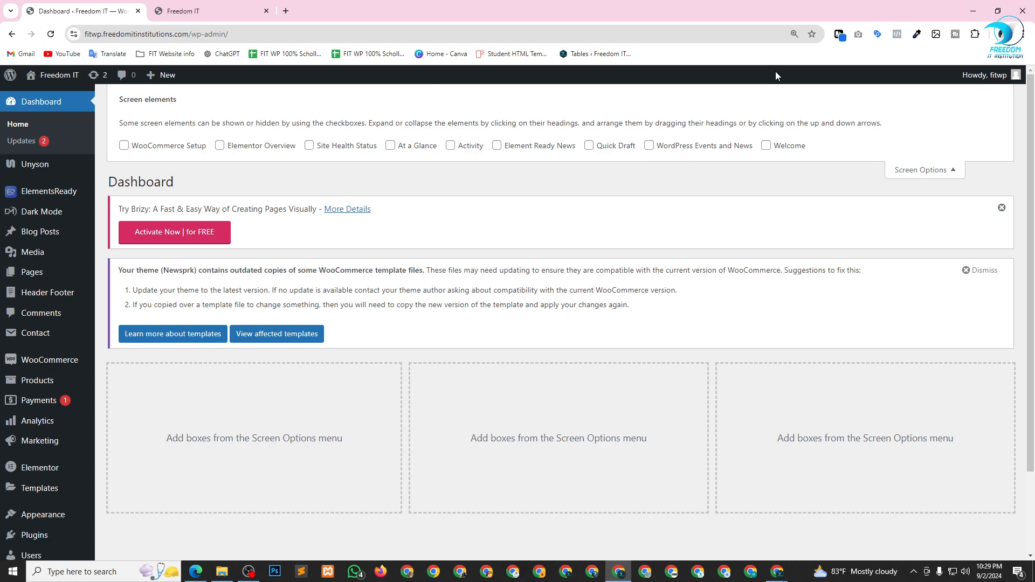
{"action": "left_click", "coordinate": [919, 171]}
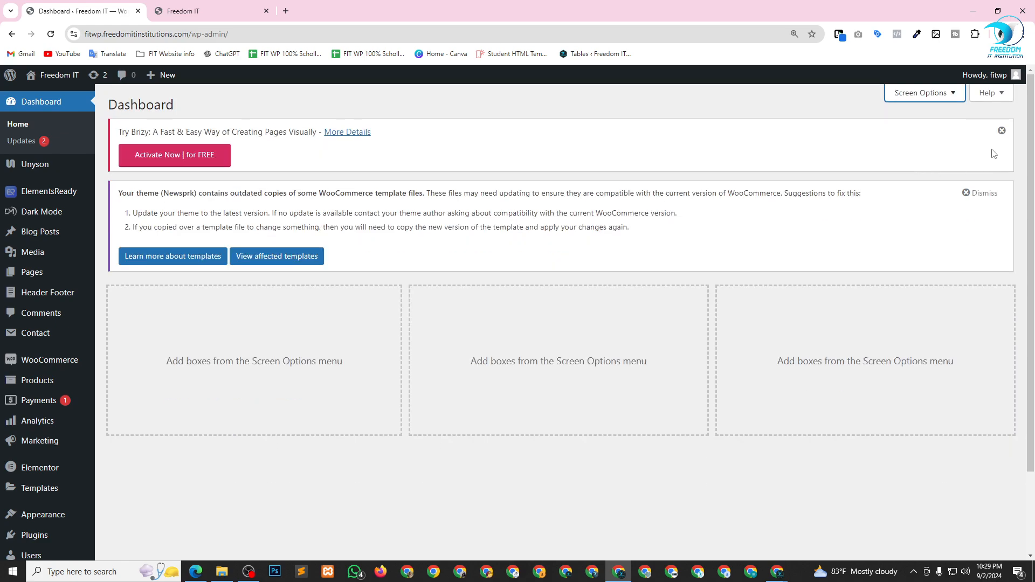
{"action": "left_click", "coordinate": [1002, 131]}
{"action": "left_click", "coordinate": [980, 131]}
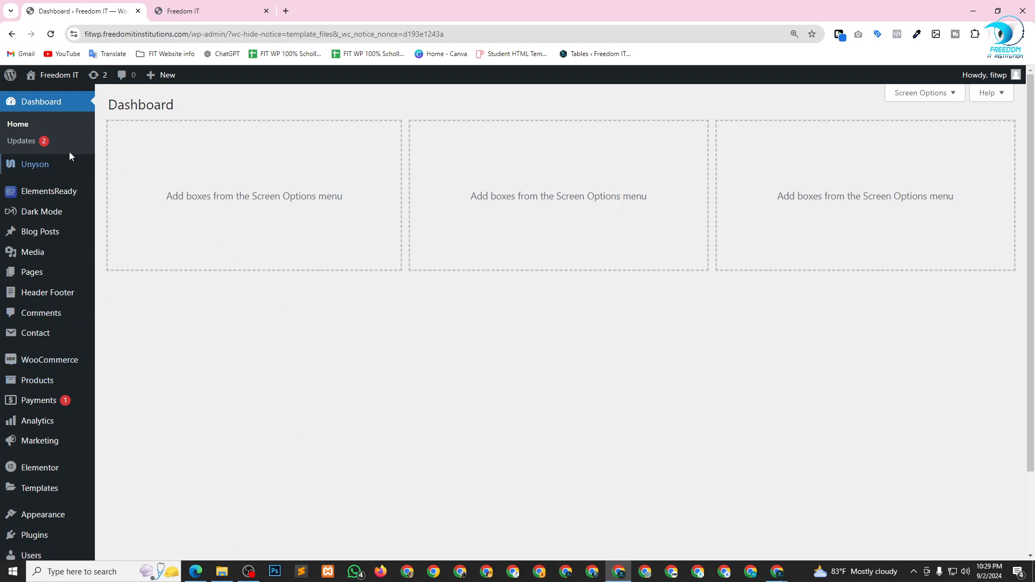
Open the Unyson extensions page and show the other available extensions
{"action": "scroll", "coordinate": [20, 260], "scroll_direction": "down", "scroll_amount": 3}
{"action": "scroll", "coordinate": [76, 370], "scroll_direction": "up", "scroll_amount": 3}
{"action": "mouse_move", "coordinate": [29, 167]}
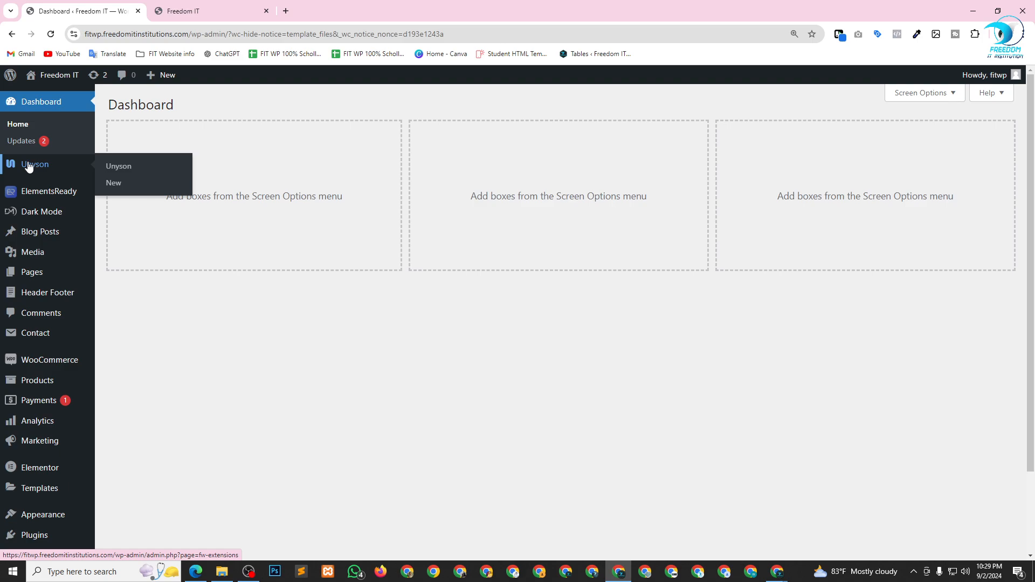
{"action": "left_click", "coordinate": [125, 173]}
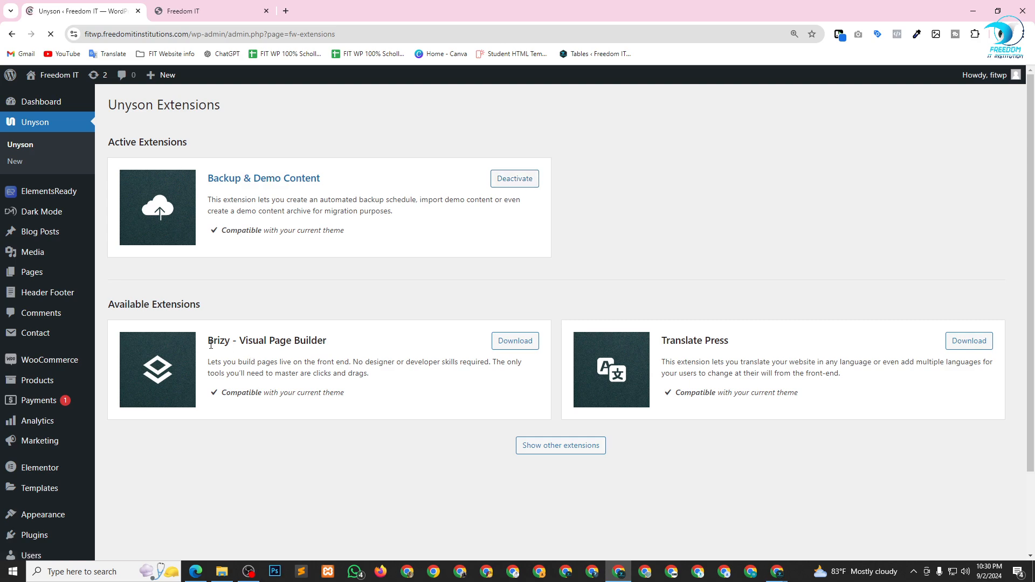
{"action": "left_click_drag", "start_coordinate": [210, 341], "coordinate": [325, 334]}
{"action": "left_click_drag", "start_coordinate": [220, 341], "coordinate": [265, 340]}
{"action": "left_click", "coordinate": [566, 452]}
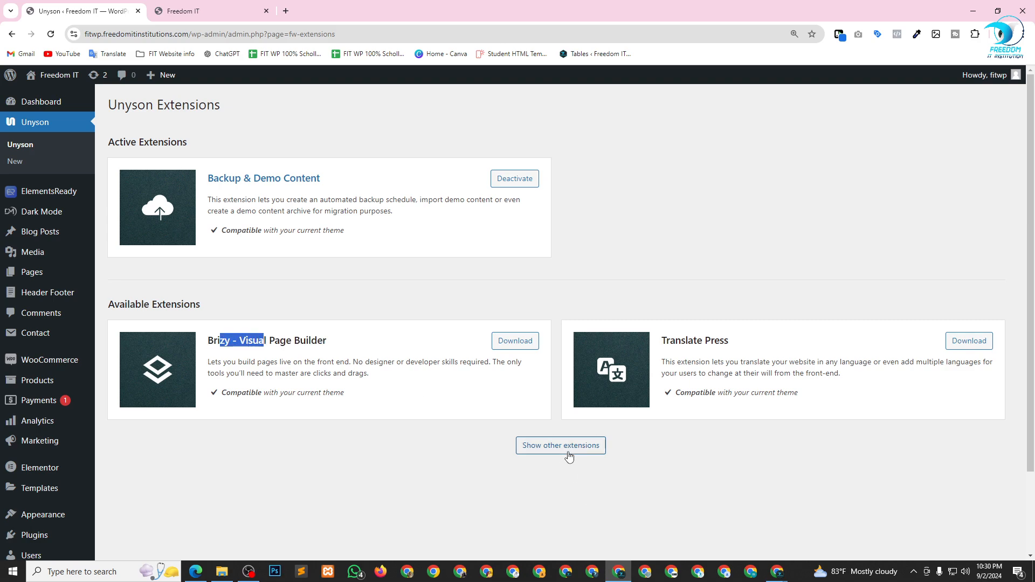
Look through the full list of available Unyson extensions and return to the active ones
{"action": "scroll", "coordinate": [507, 321], "scroll_direction": "down", "scroll_amount": 3}
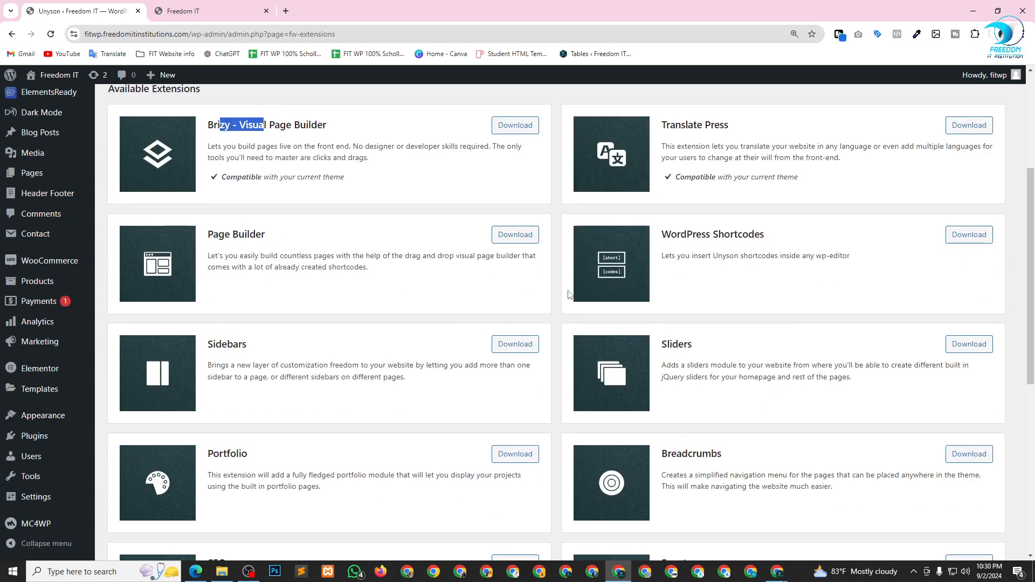
{"action": "scroll", "coordinate": [569, 295], "scroll_direction": "down", "scroll_amount": 7}
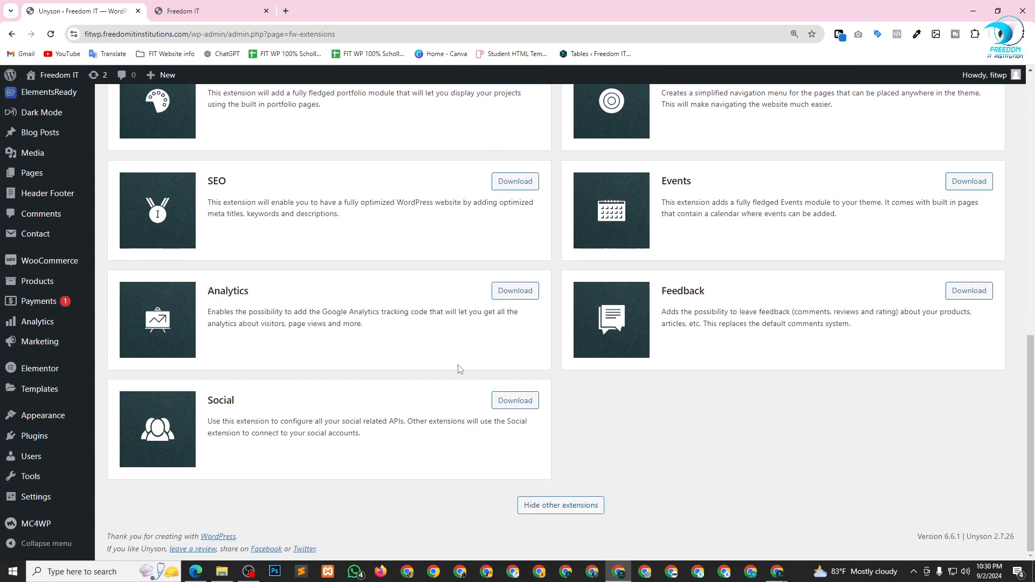
{"action": "scroll", "coordinate": [668, 453], "scroll_direction": "up", "scroll_amount": 6}
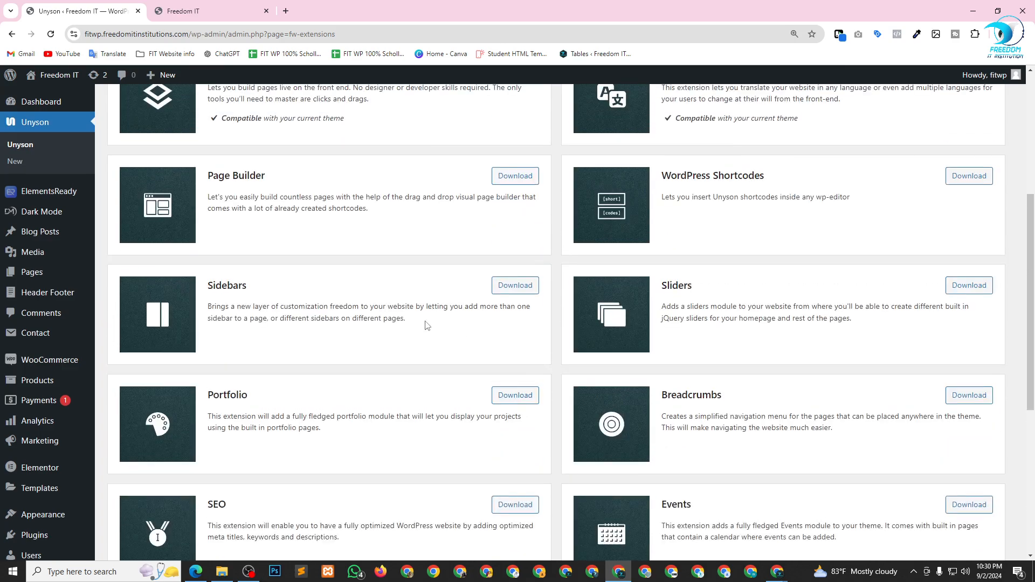
{"action": "scroll", "coordinate": [428, 323], "scroll_direction": "up", "scroll_amount": 4}
{"action": "scroll", "coordinate": [366, 300], "scroll_direction": "down", "scroll_amount": 5}
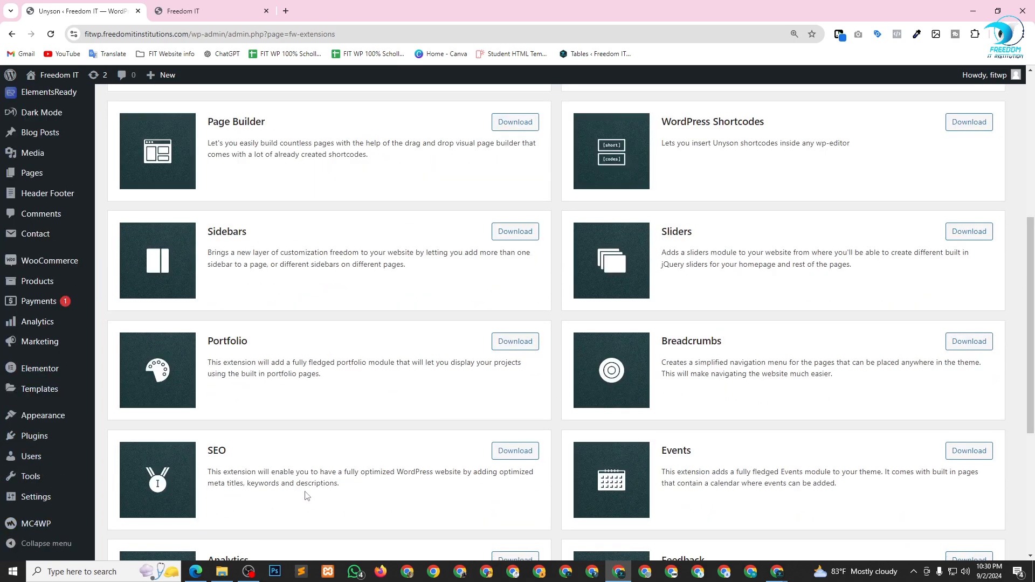
{"action": "scroll", "coordinate": [335, 431], "scroll_direction": "up", "scroll_amount": 6}
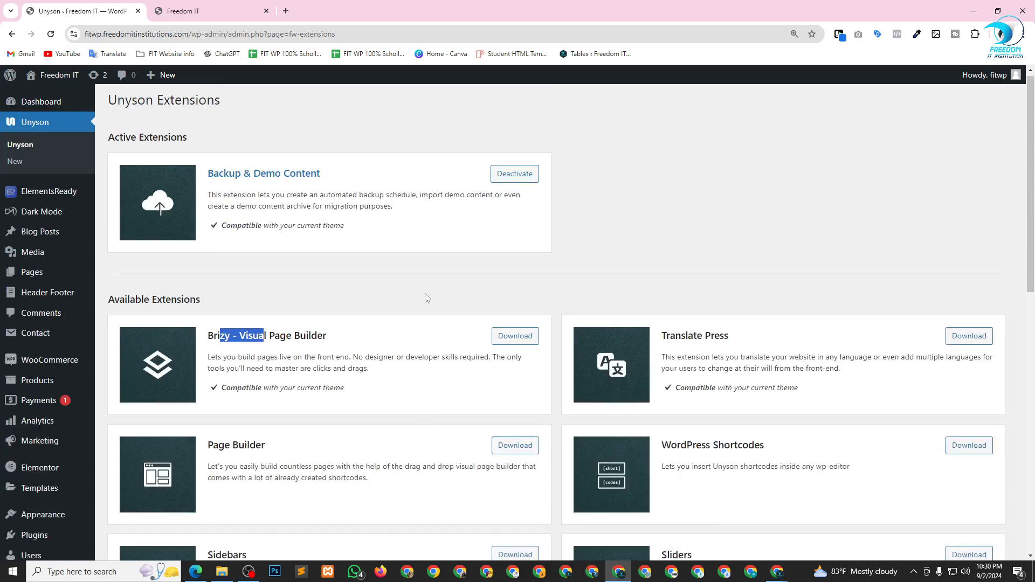
Try to open the active Backup & Demo Content extension from the Unyson extensions page
{"action": "mouse_move", "coordinate": [63, 198]}
{"action": "left_click", "coordinate": [290, 176]}
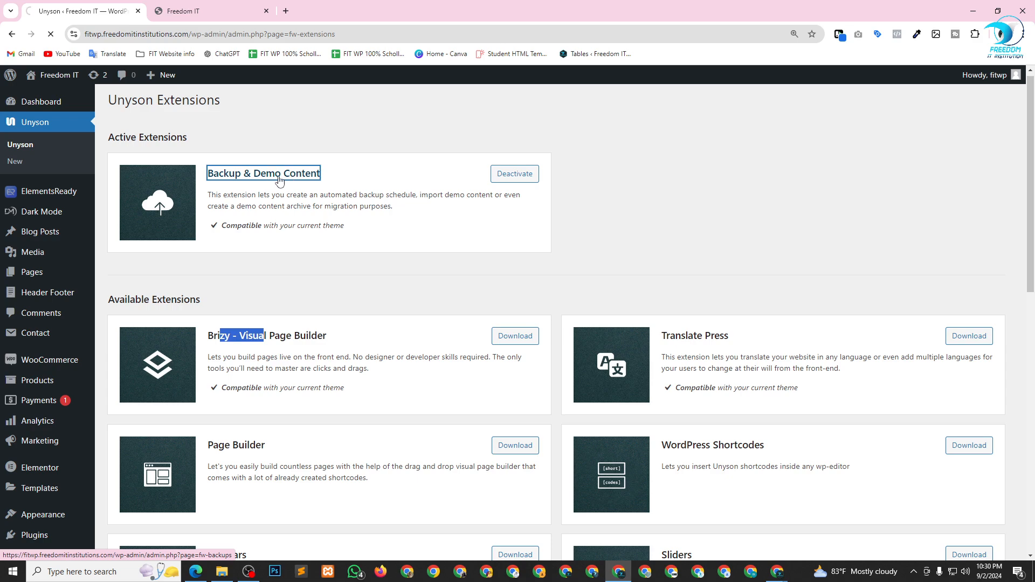
{"action": "scroll", "coordinate": [54, 410], "scroll_direction": "down", "scroll_amount": 5}
{"action": "mouse_move", "coordinate": [33, 482]}
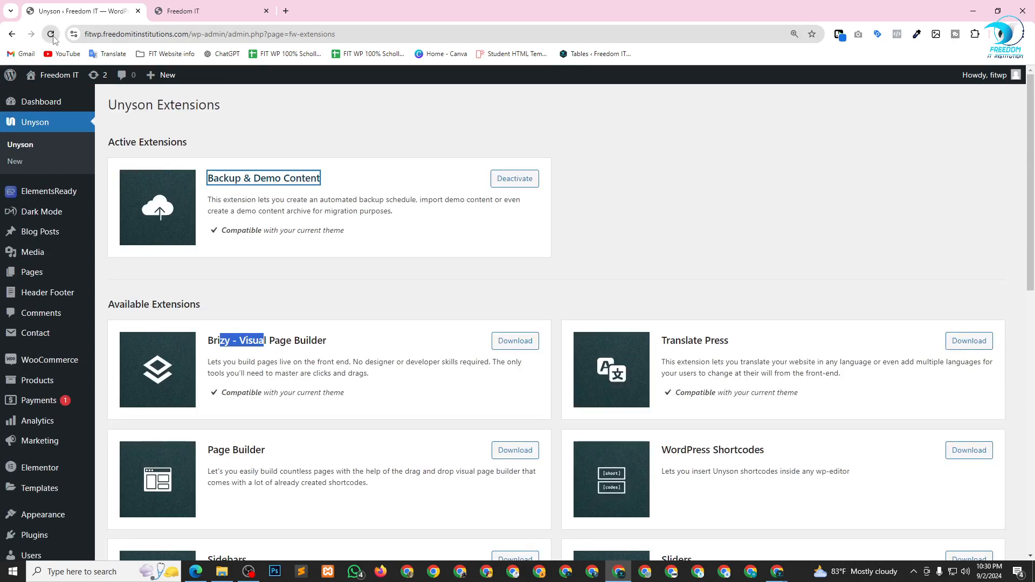
Open the Demo Content Install page and look through the available Newsprk demos down to Home v10
{"action": "scroll", "coordinate": [273, 260], "scroll_direction": "down", "scroll_amount": 7}
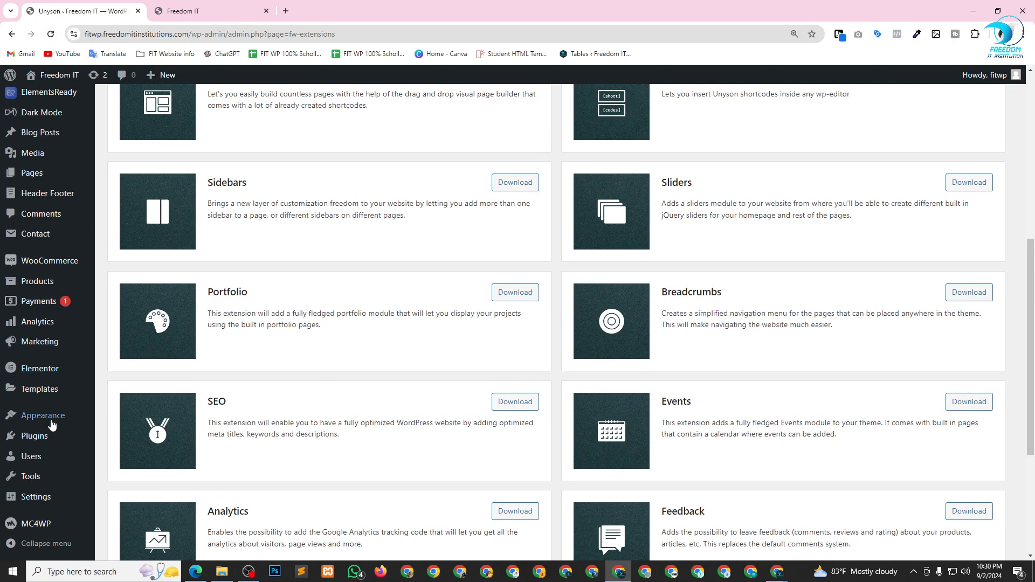
{"action": "mouse_move", "coordinate": [51, 421]}
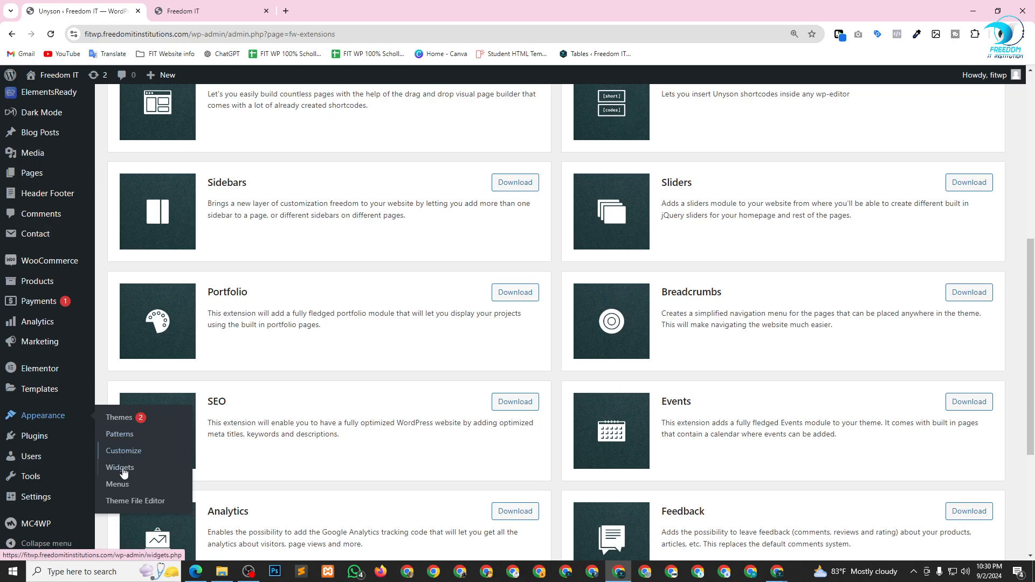
{"action": "scroll", "coordinate": [43, 418], "scroll_direction": "down", "scroll_amount": 4}
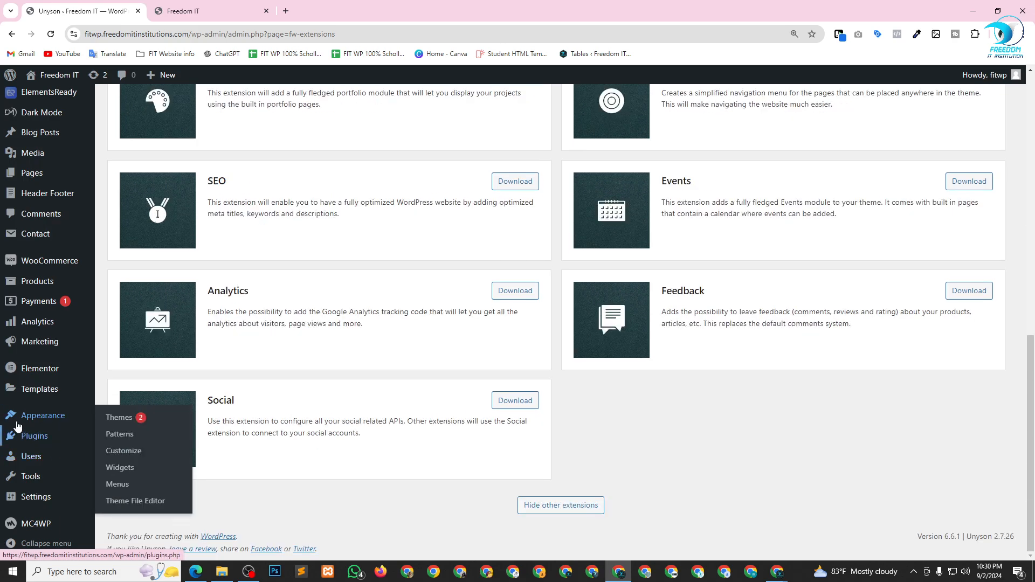
{"action": "scroll", "coordinate": [46, 226], "scroll_direction": "up", "scroll_amount": 5}
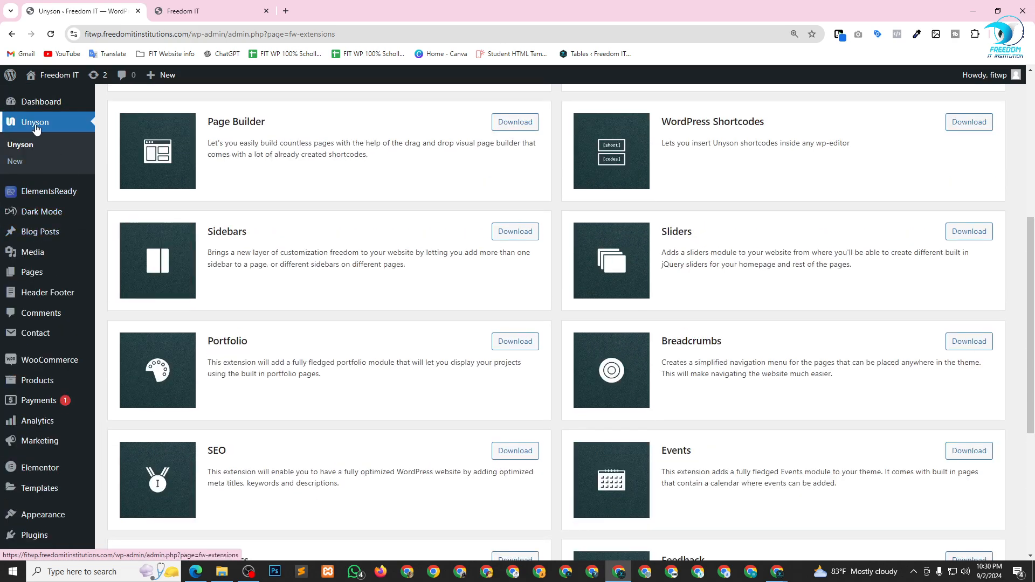
{"action": "scroll", "coordinate": [35, 127], "scroll_direction": "down", "scroll_amount": 5}
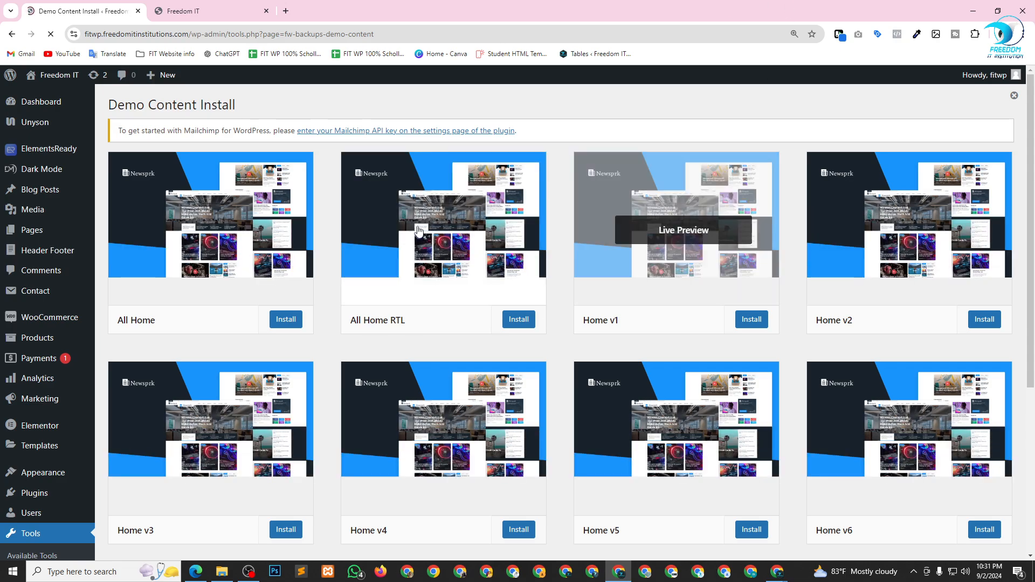
{"action": "scroll", "coordinate": [521, 218], "scroll_direction": "down", "scroll_amount": 3}
{"action": "scroll", "coordinate": [522, 218], "scroll_direction": "down", "scroll_amount": 2}
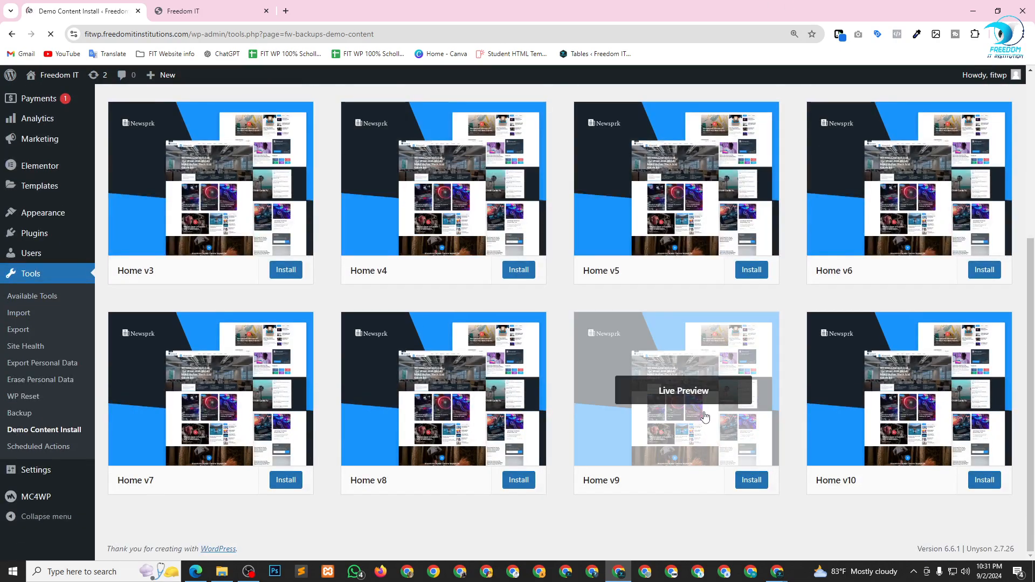
Install the All Home demo content from the Newsprk demos and accept the replacement of the site's current content
{"action": "scroll", "coordinate": [688, 411], "scroll_direction": "up", "scroll_amount": 5}
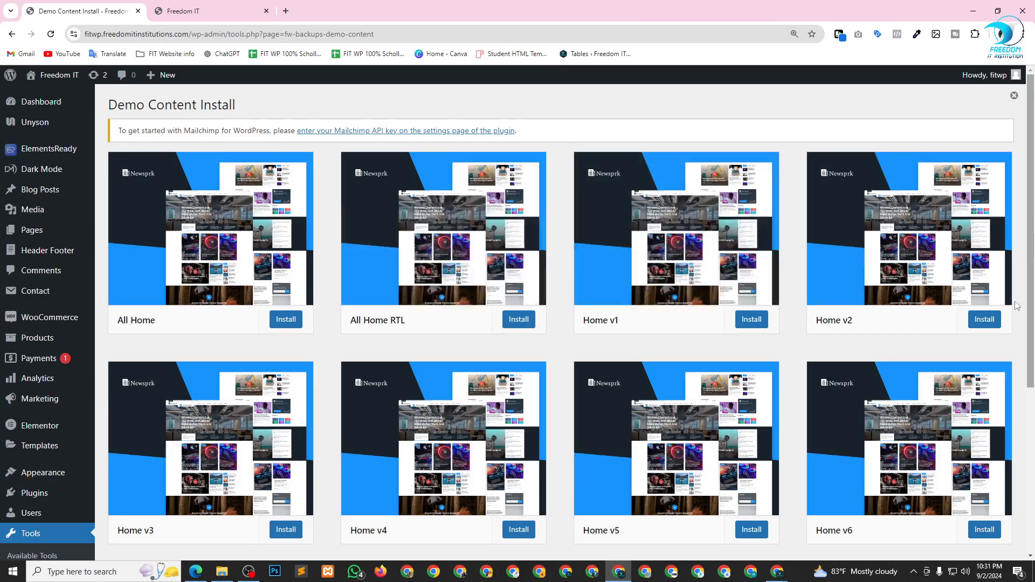
{"action": "scroll", "coordinate": [743, 255], "scroll_direction": "down", "scroll_amount": 3}
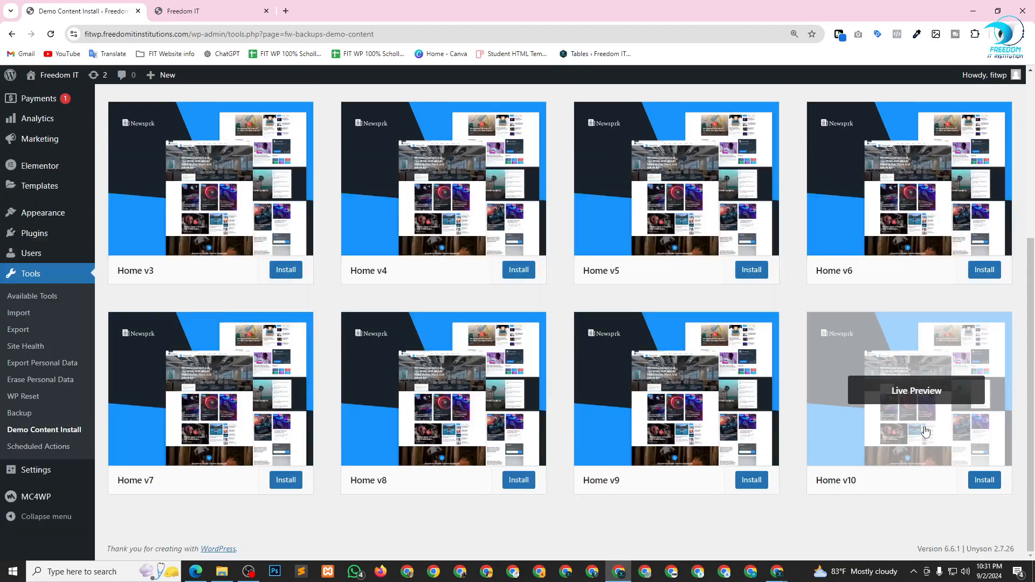
{"action": "scroll", "coordinate": [590, 451], "scroll_direction": "up", "scroll_amount": 3}
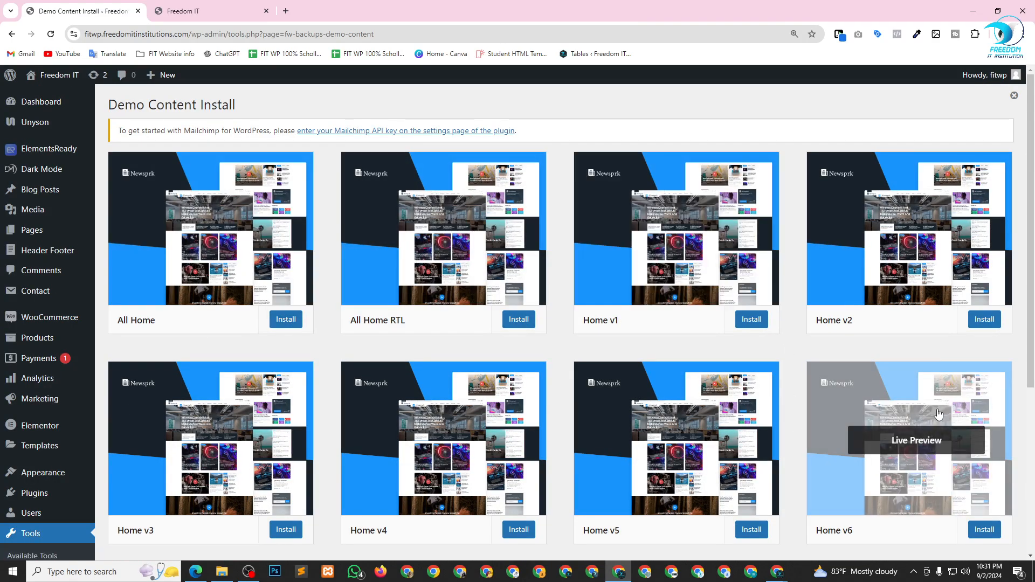
{"action": "scroll", "coordinate": [962, 411], "scroll_direction": "down", "scroll_amount": 2}
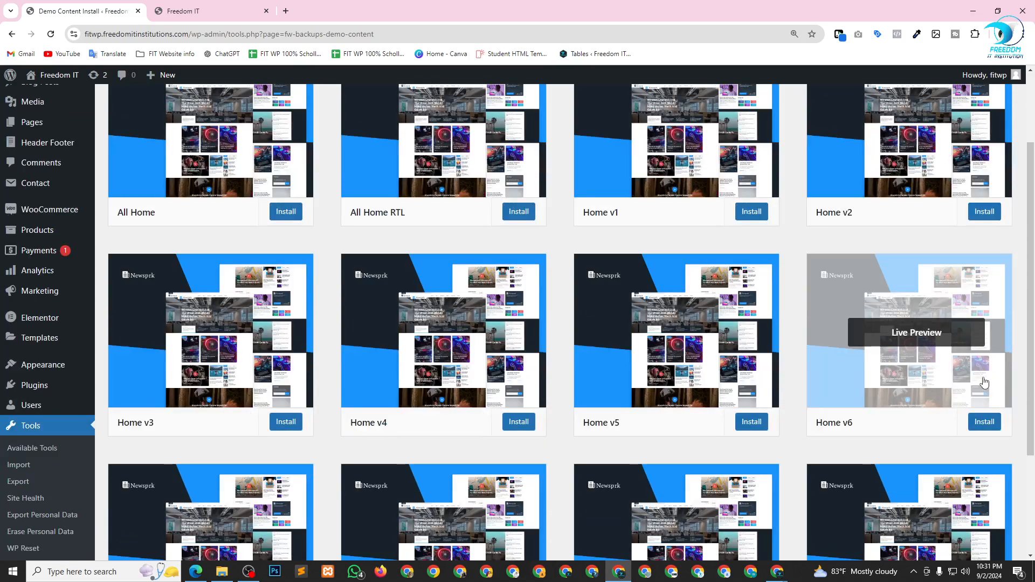
{"action": "scroll", "coordinate": [961, 379], "scroll_direction": "down", "scroll_amount": 3}
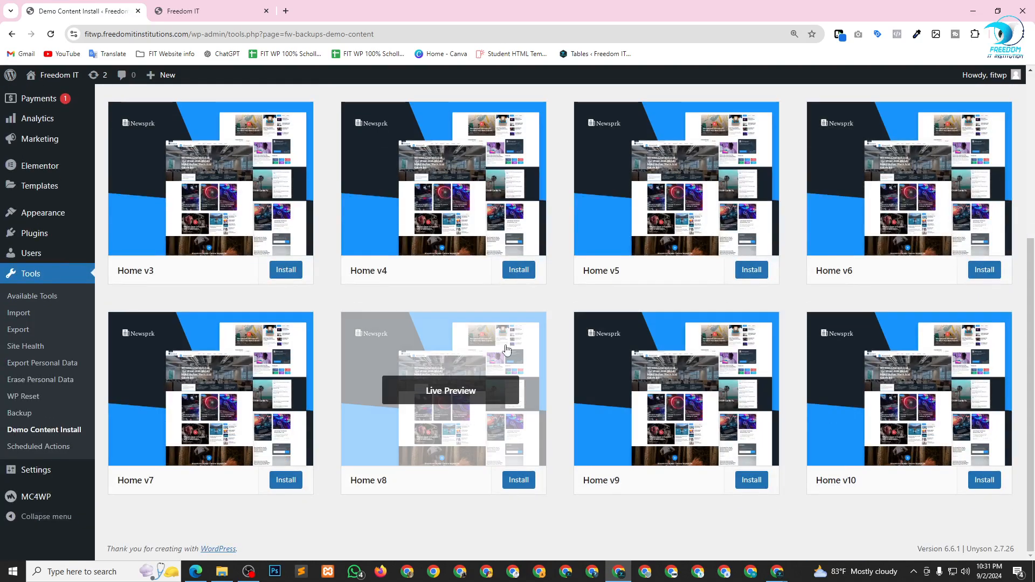
{"action": "scroll", "coordinate": [450, 446], "scroll_direction": "up", "scroll_amount": 5}
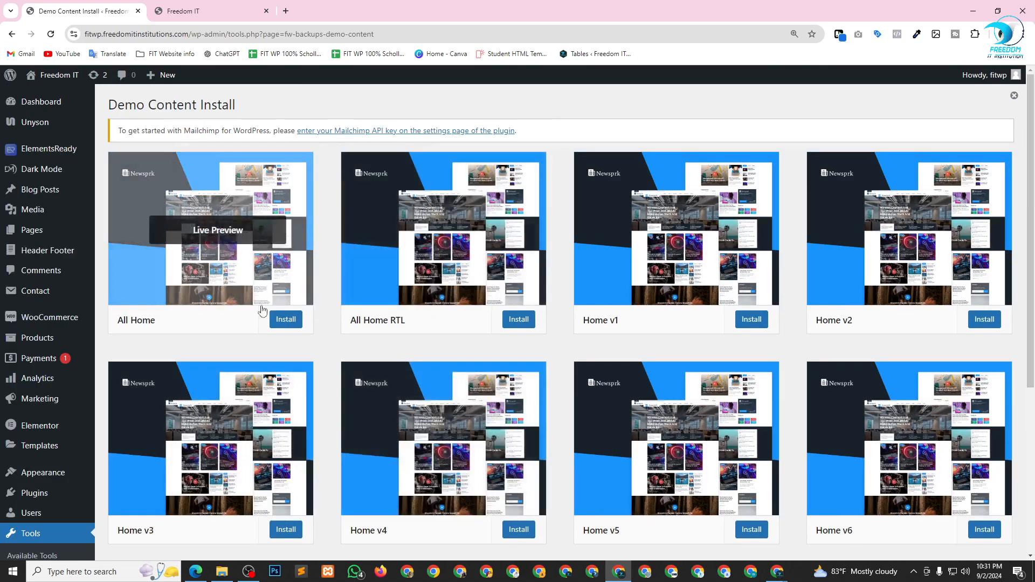
{"action": "left_click", "coordinate": [290, 323]}
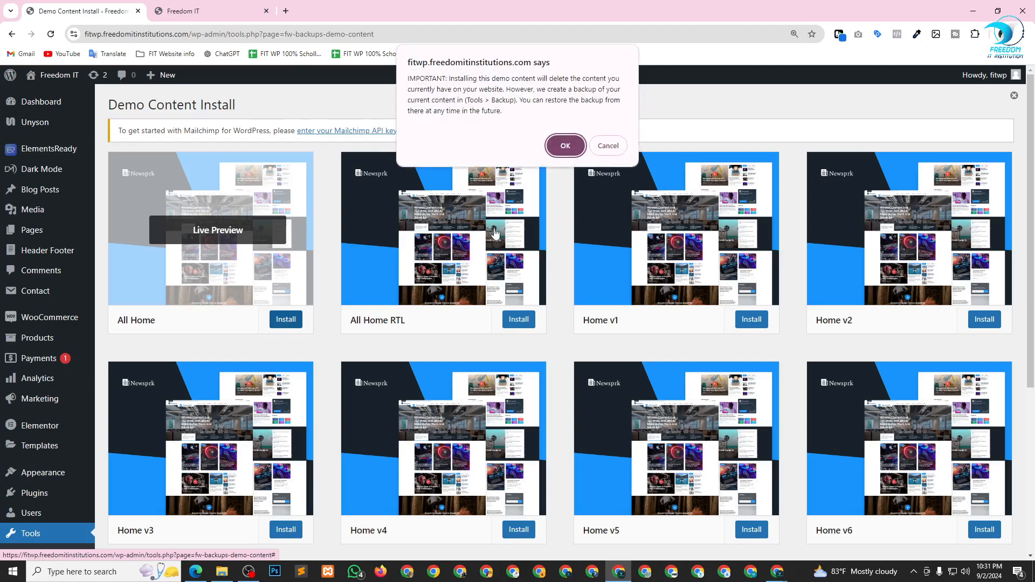
{"action": "left_click", "coordinate": [565, 146]}
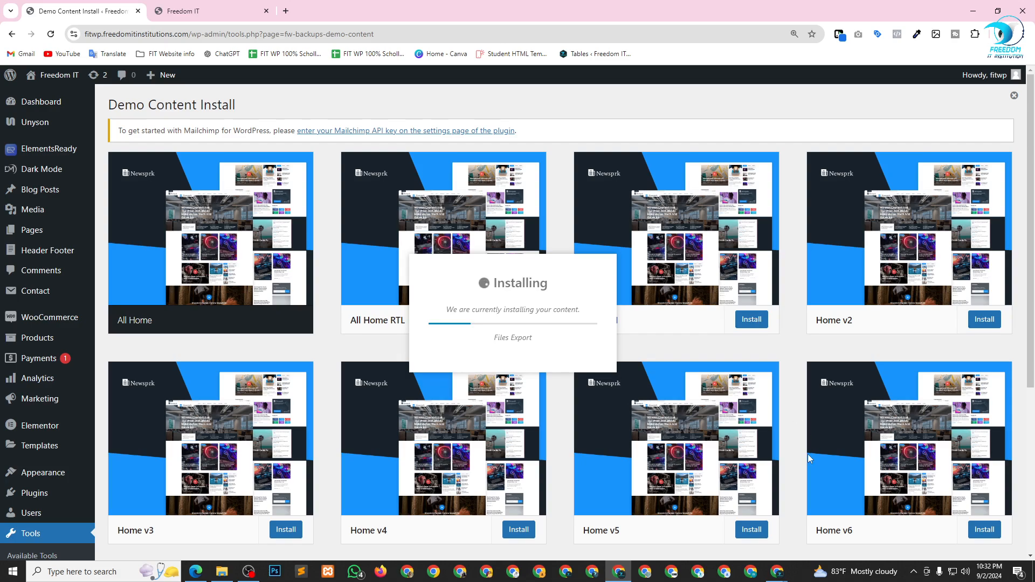
{"action": "scroll", "coordinate": [749, 491], "scroll_direction": "down", "scroll_amount": 1}
{"action": "scroll", "coordinate": [748, 490], "scroll_direction": "down", "scroll_amount": 2}
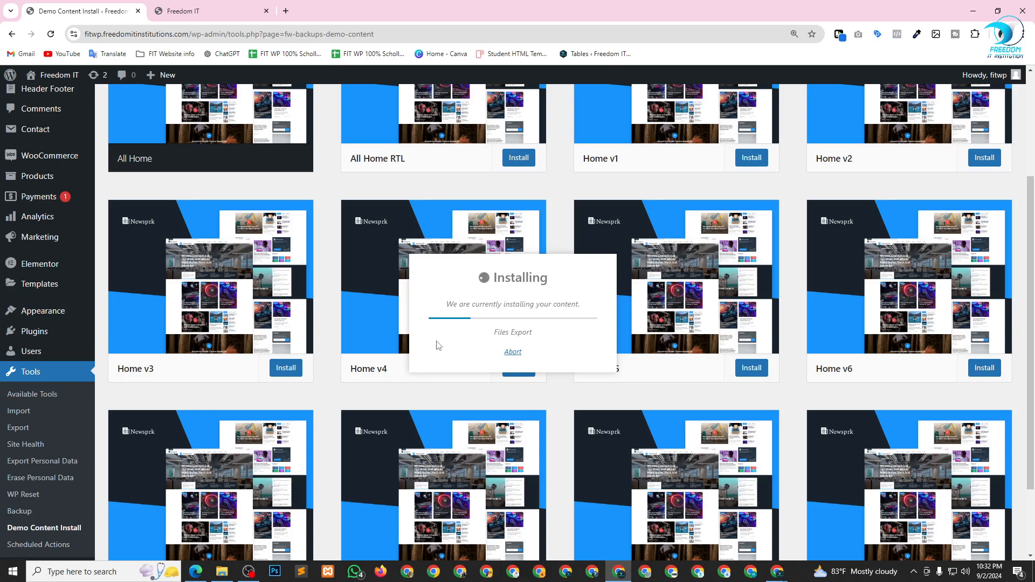
{"action": "scroll", "coordinate": [267, 343], "scroll_direction": "up", "scroll_amount": 2}
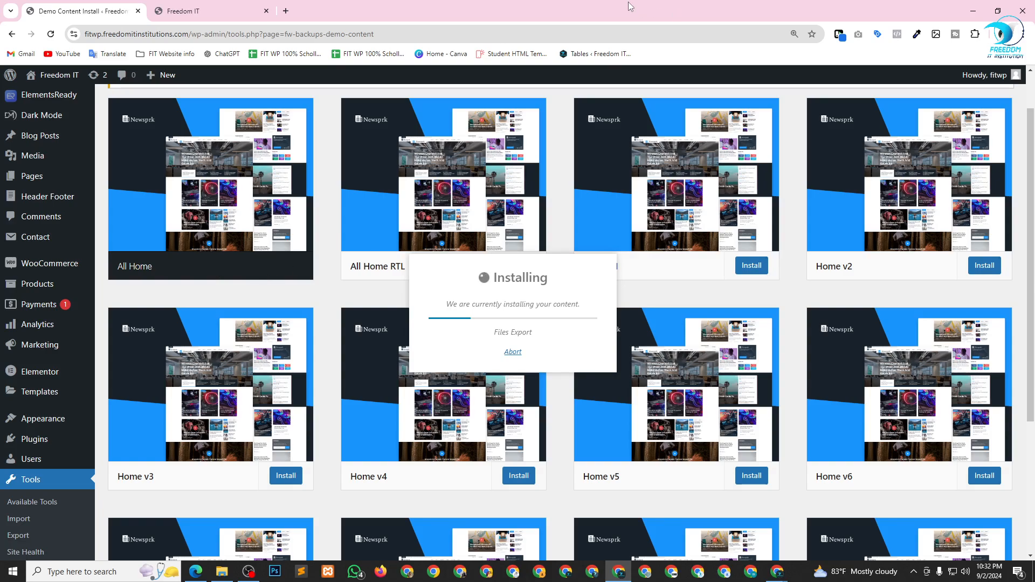
{"action": "scroll", "coordinate": [371, 218], "scroll_direction": "down", "scroll_amount": 4}
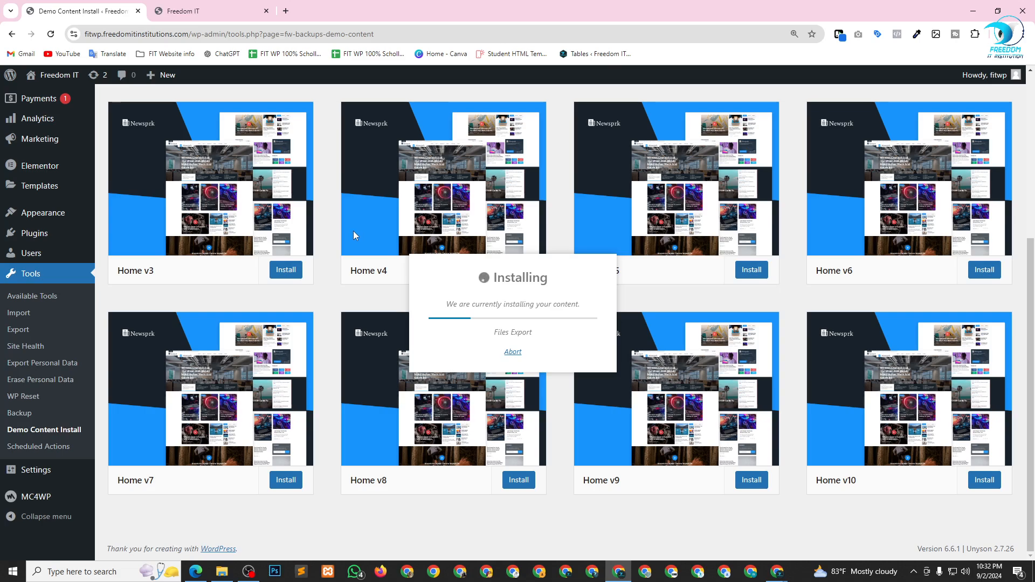
{"action": "scroll", "coordinate": [354, 235], "scroll_direction": "up", "scroll_amount": 1}
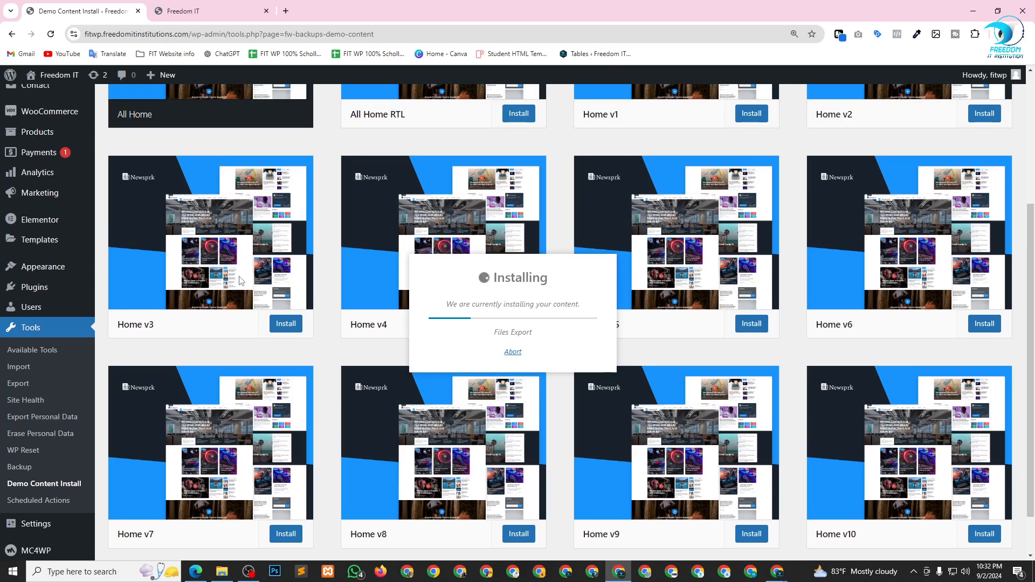
{"action": "scroll", "coordinate": [240, 281], "scroll_direction": "up", "scroll_amount": 2}
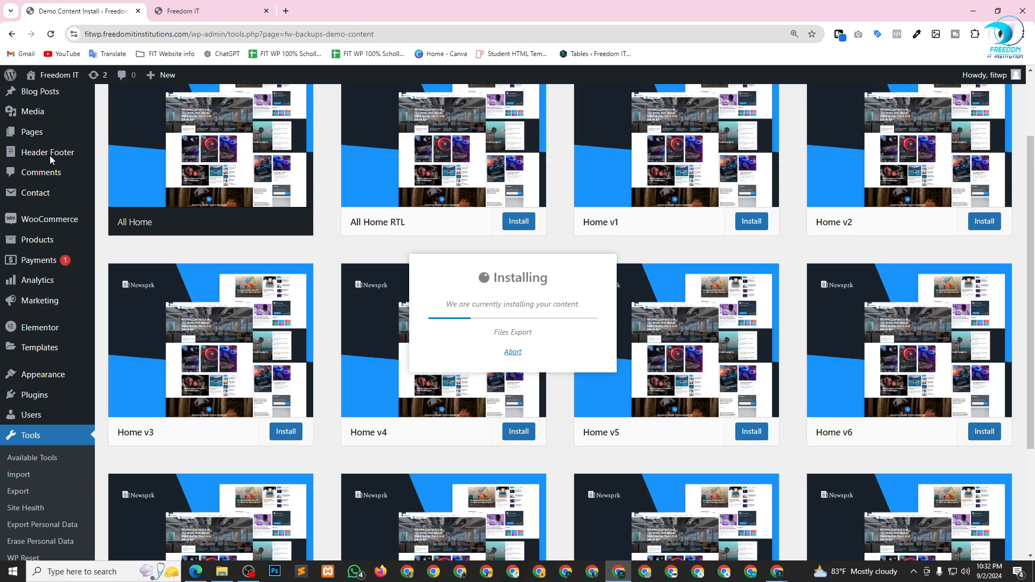
{"action": "scroll", "coordinate": [31, 160], "scroll_direction": "up", "scroll_amount": 2}
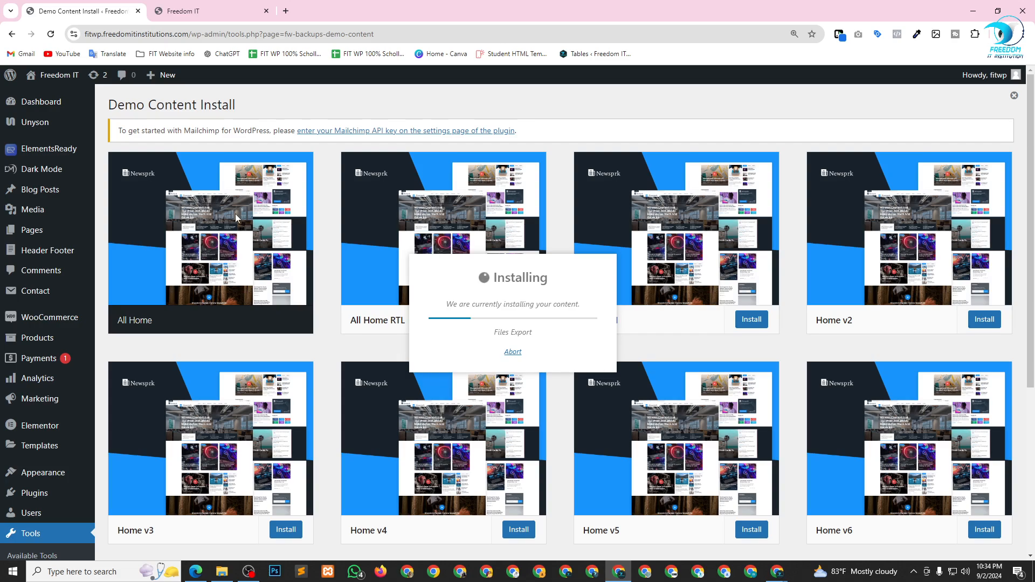
{"action": "scroll", "coordinate": [235, 214], "scroll_direction": "down", "scroll_amount": 3}
{"action": "scroll", "coordinate": [330, 442], "scroll_direction": "down", "scroll_amount": 2}
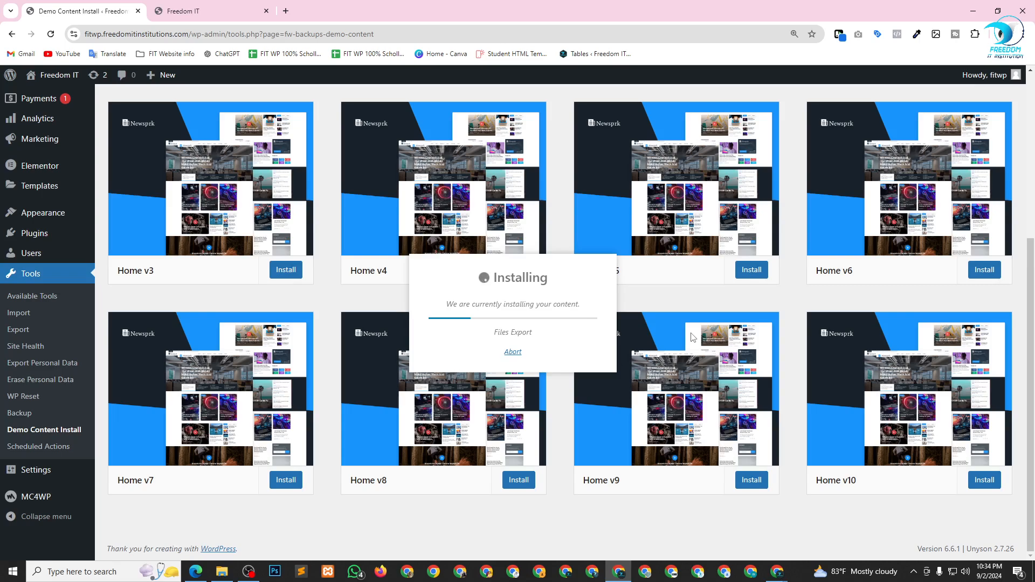
{"action": "scroll", "coordinate": [314, 389], "scroll_direction": "up", "scroll_amount": 5}
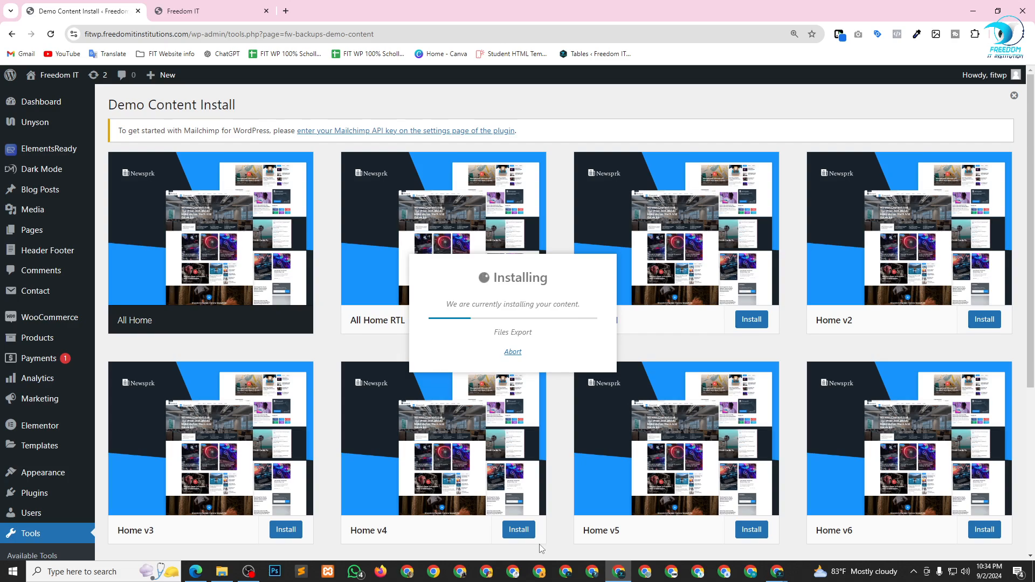
Switch to another Chrome window, search Google for fiverr and open the Fiverr website from the results
{"action": "left_click", "coordinate": [487, 573]}
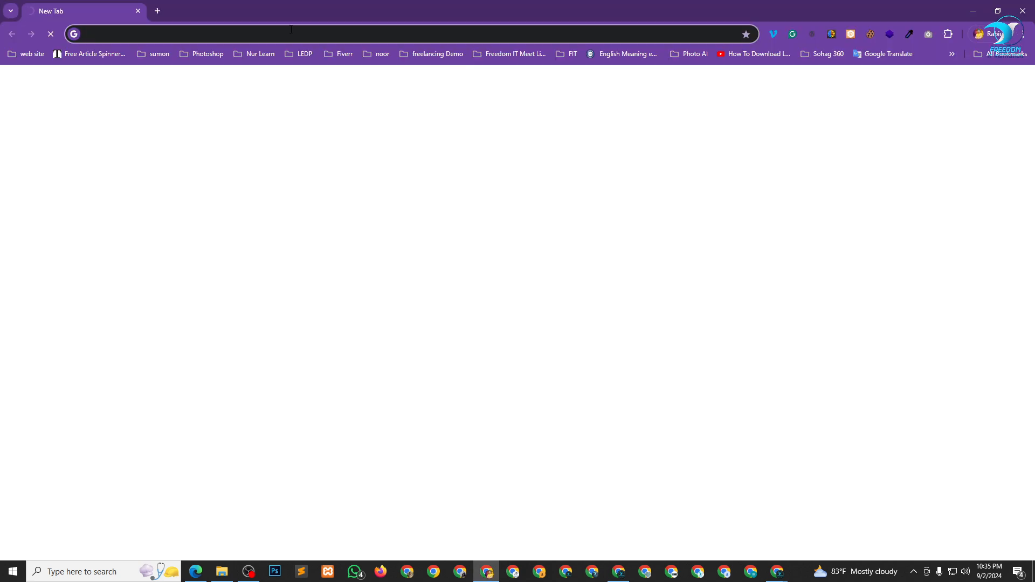
{"action": "type", "text": "five"}
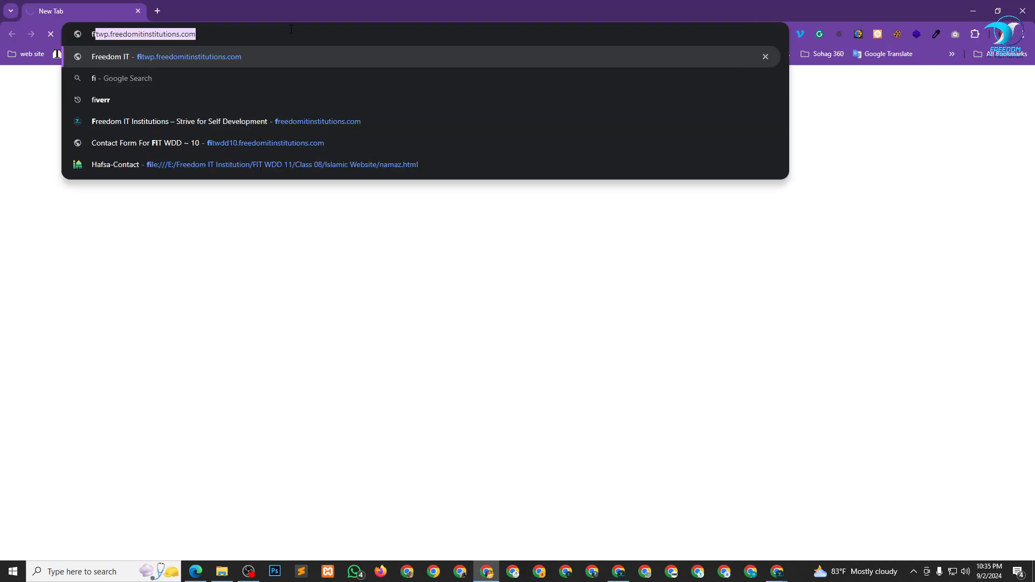
{"action": "key", "text": "Return"}
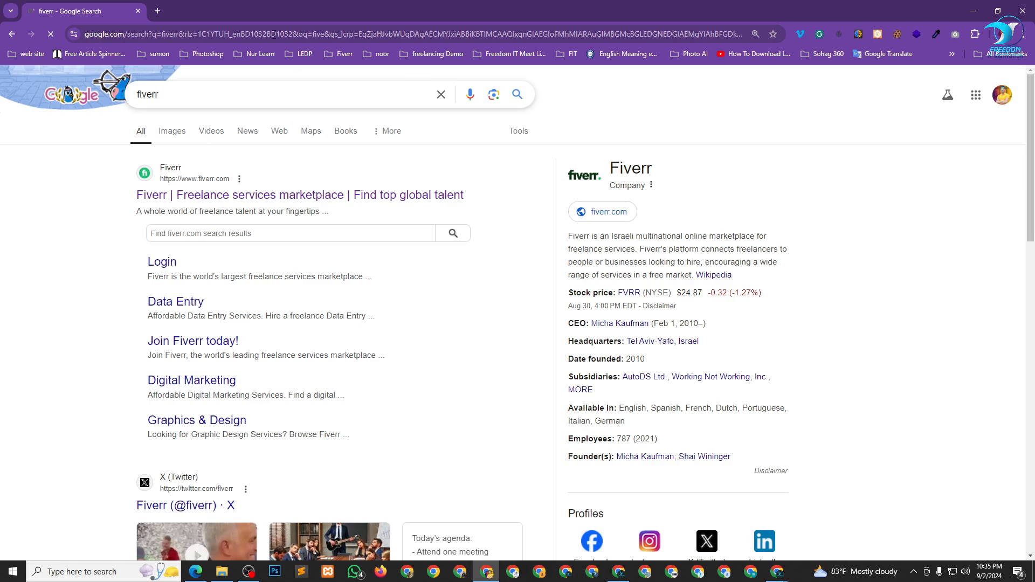
{"action": "left_click", "coordinate": [182, 197]}
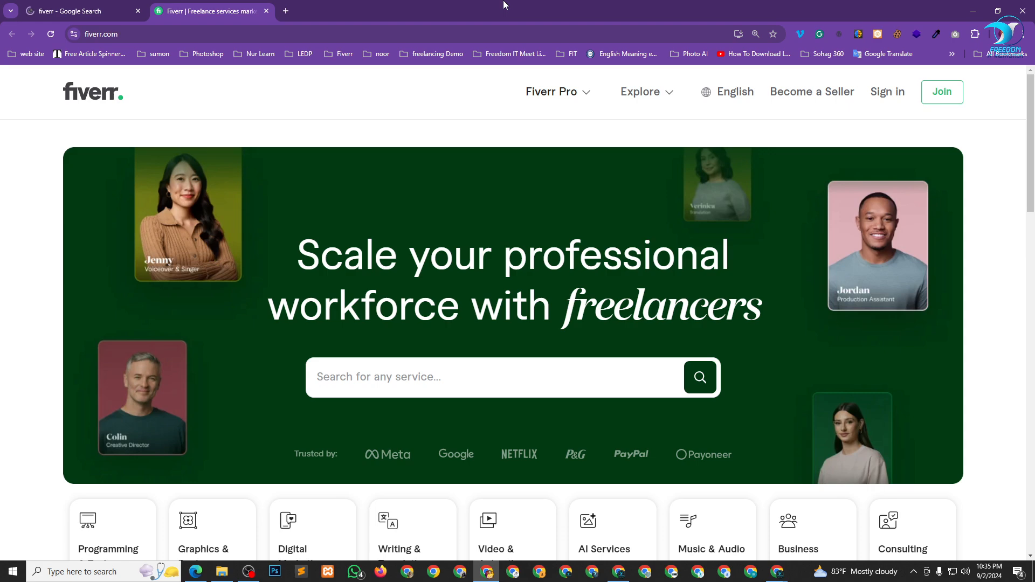
Search Fiverr for "wordpress theme install and demo import"
{"action": "scroll", "coordinate": [469, 124], "scroll_direction": "down", "scroll_amount": 2}
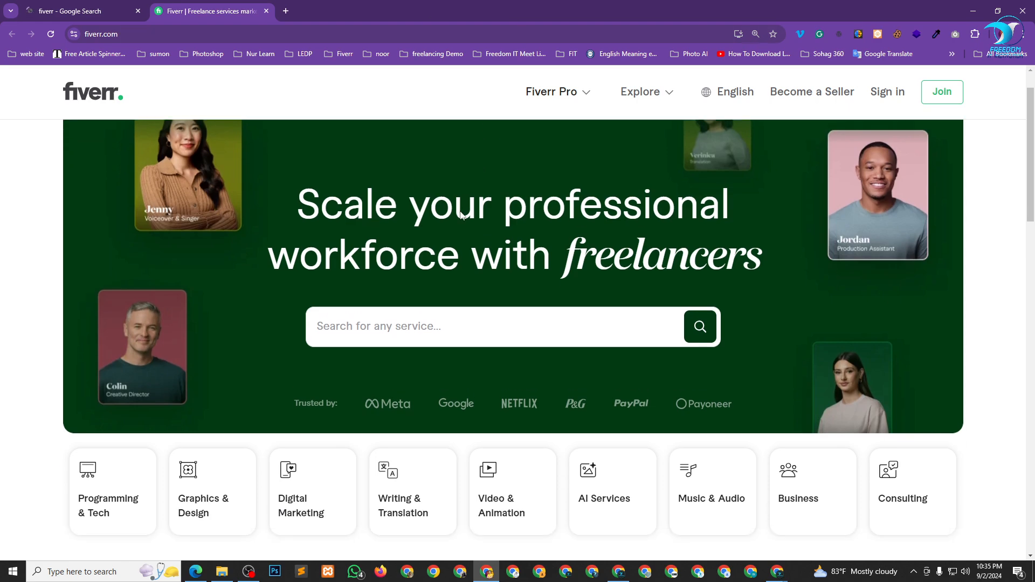
{"action": "left_click", "coordinate": [430, 271]}
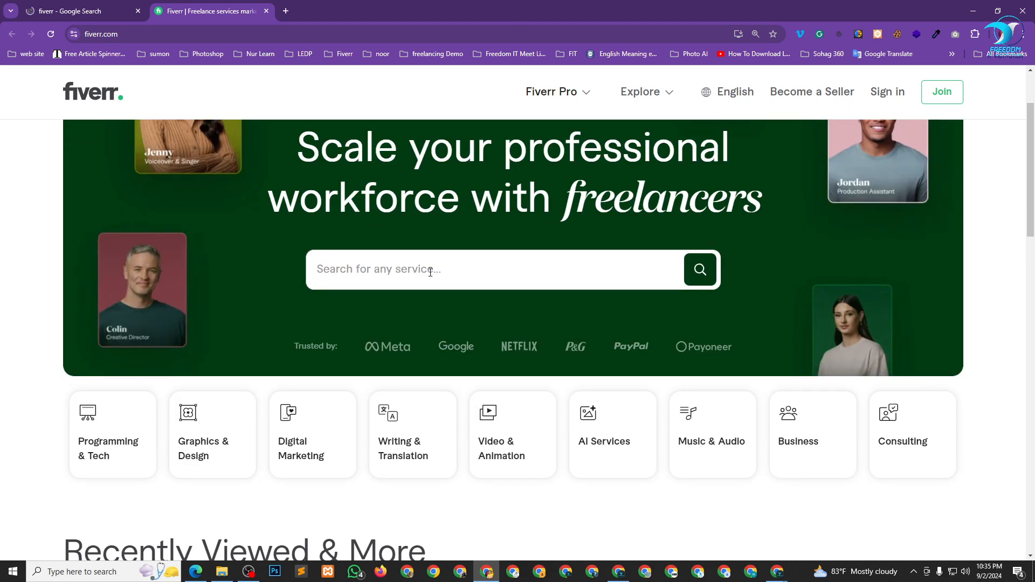
{"action": "type", "text": "wot"}
{"action": "key", "text": "BackSpace"}
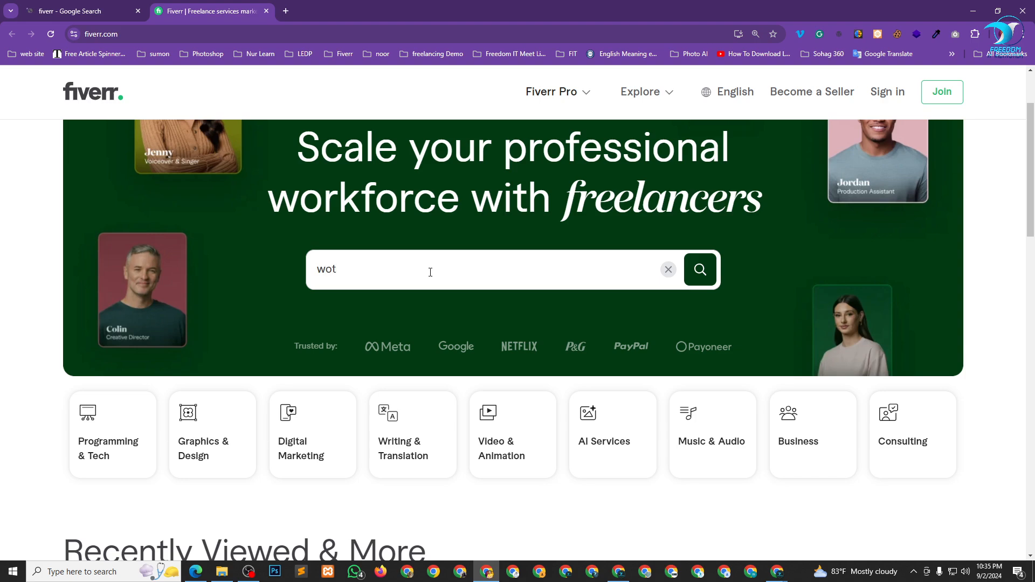
{"action": "type", "text": "rf"}
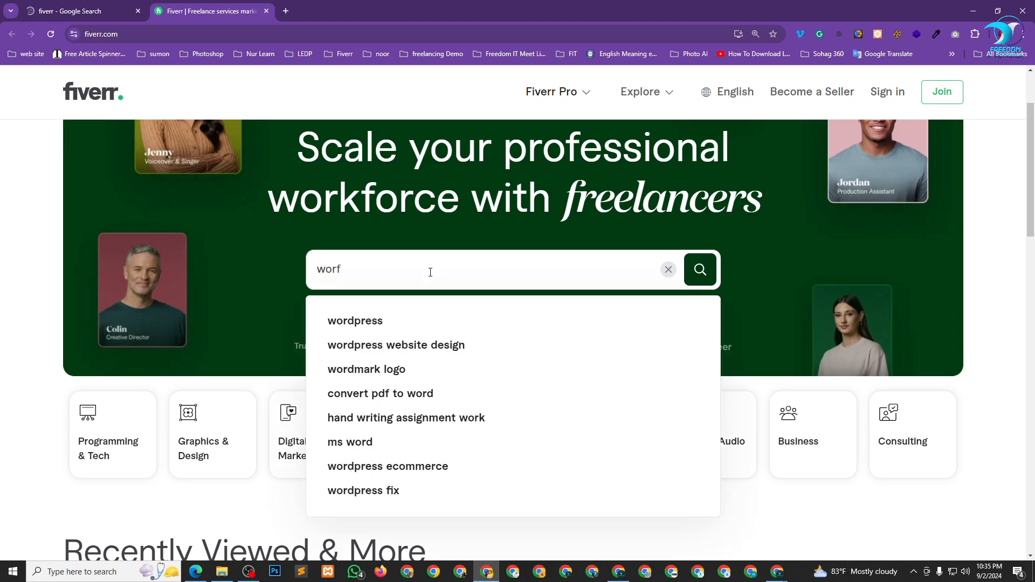
{"action": "key", "text": "BackSpace"}
{"action": "type", "text": "dpr"}
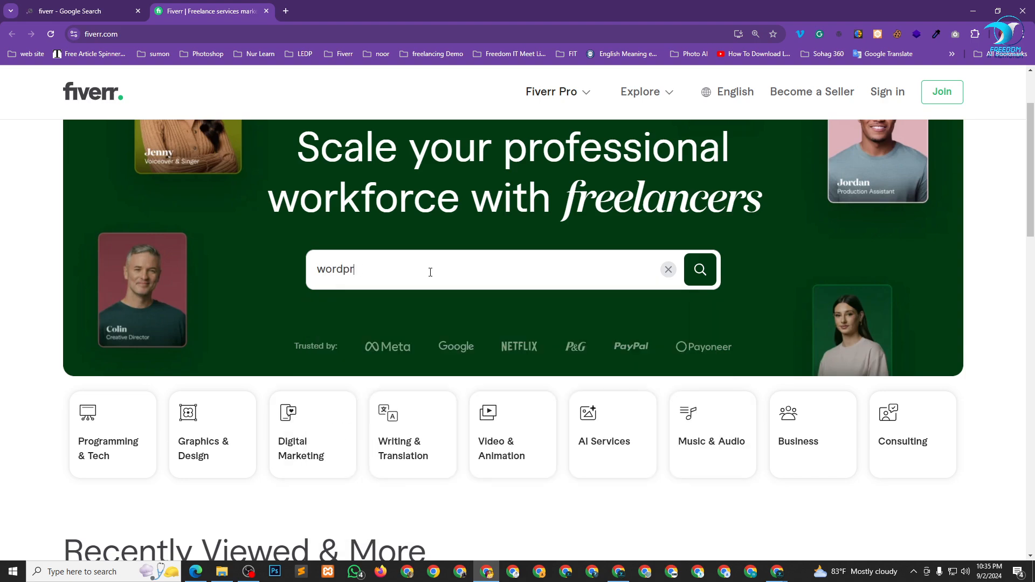
{"action": "type", "text": "ess them"}
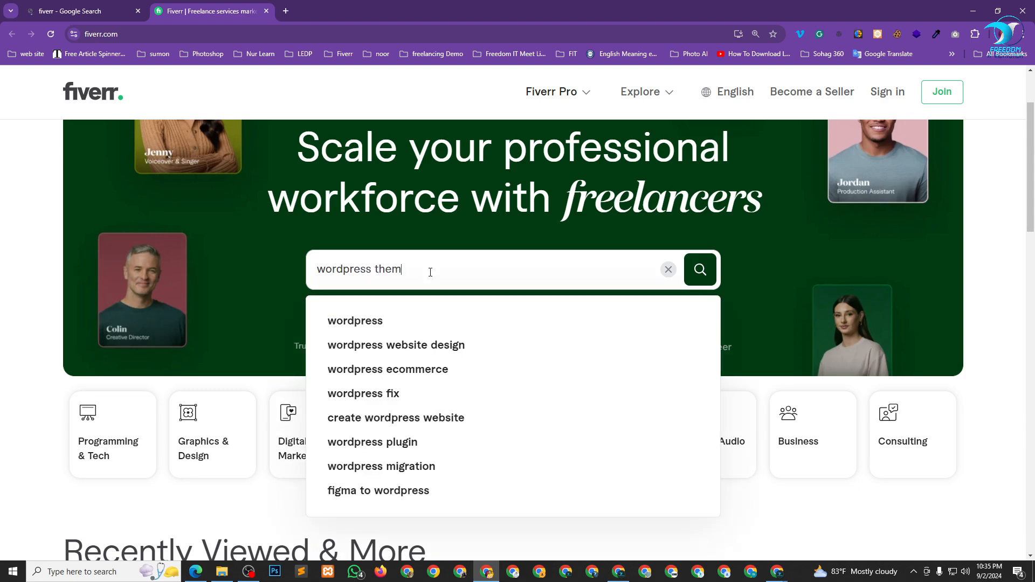
{"action": "type", "text": "e install"}
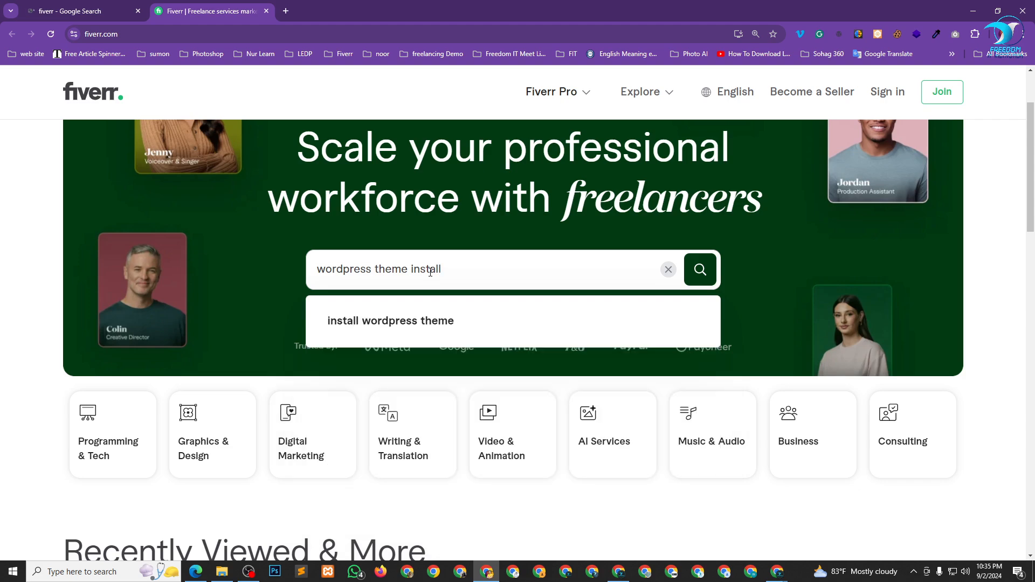
{"action": "type", "text": " and "}
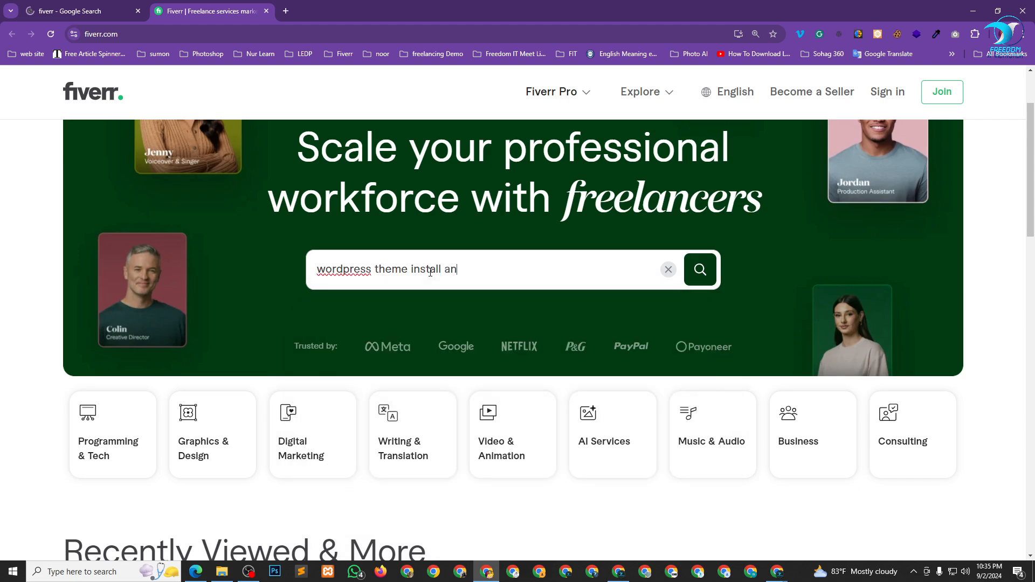
{"action": "type", "text": "demo import"}
{"action": "key", "text": "Return"}
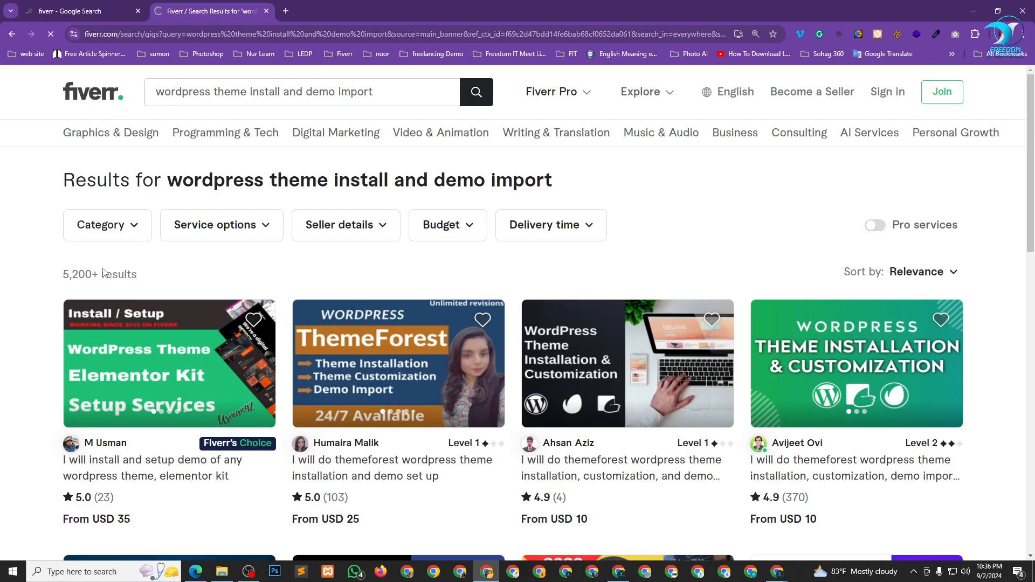
Check the number of matching services and their prices, and open the first gig, on WordPress theme and Elementor kit demo setup, in a new tab
{"action": "left_click_drag", "start_coordinate": [53, 277], "coordinate": [130, 273]}
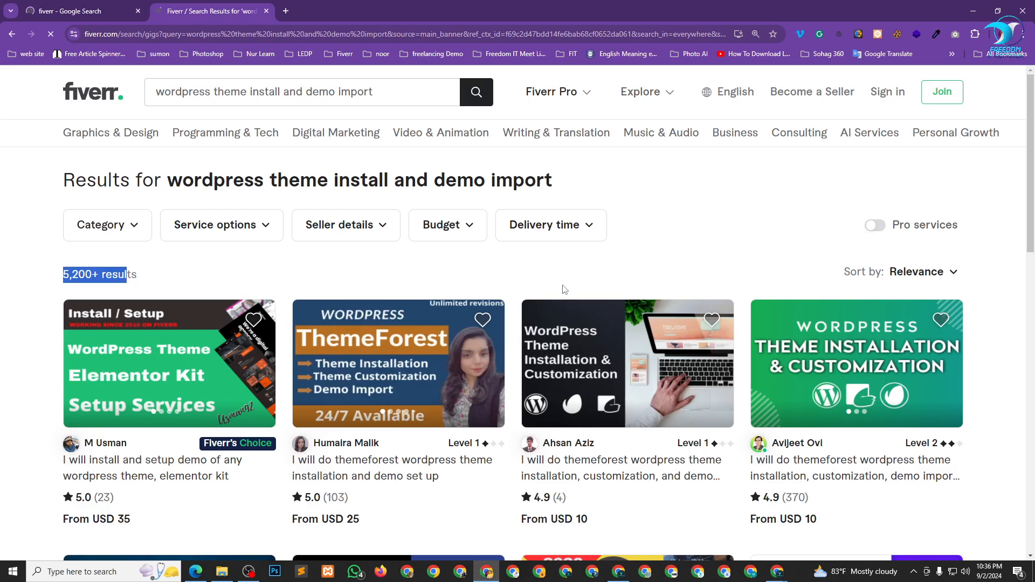
{"action": "scroll", "coordinate": [535, 268], "scroll_direction": "down", "scroll_amount": 2}
{"action": "scroll", "coordinate": [535, 268], "scroll_direction": "down", "scroll_amount": 2}
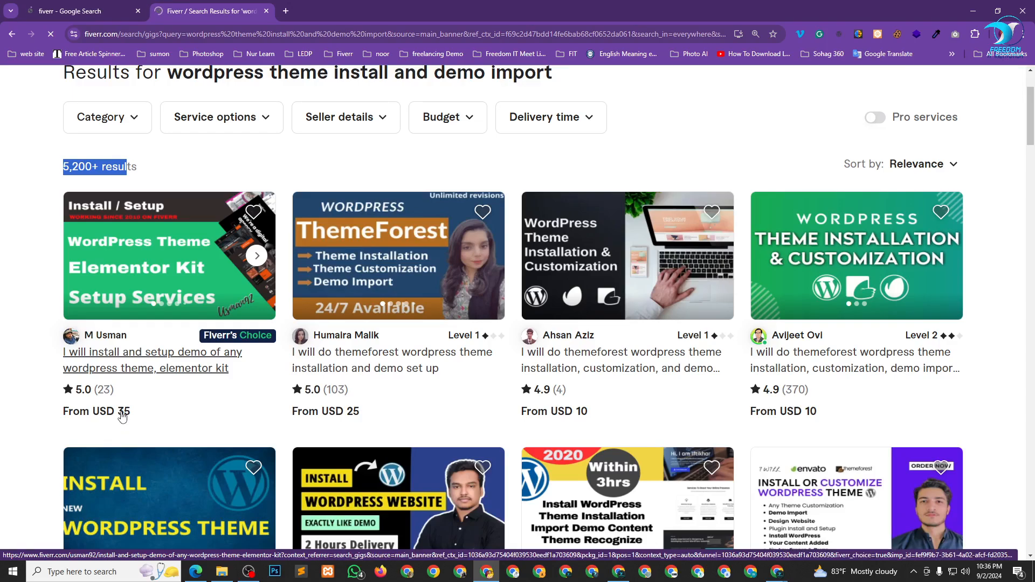
{"action": "right_click", "coordinate": [135, 381]}
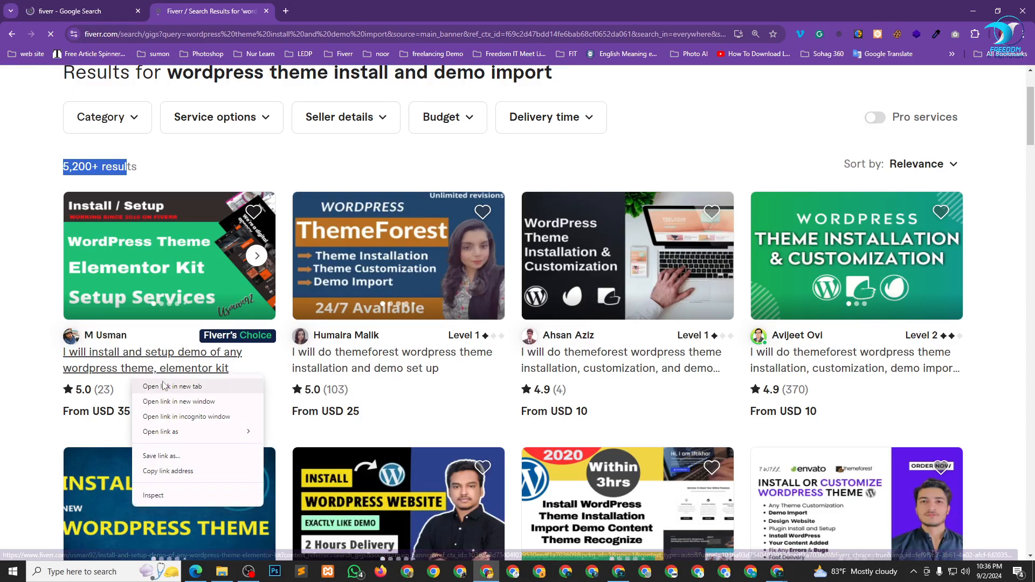
{"action": "left_click", "coordinate": [146, 387]}
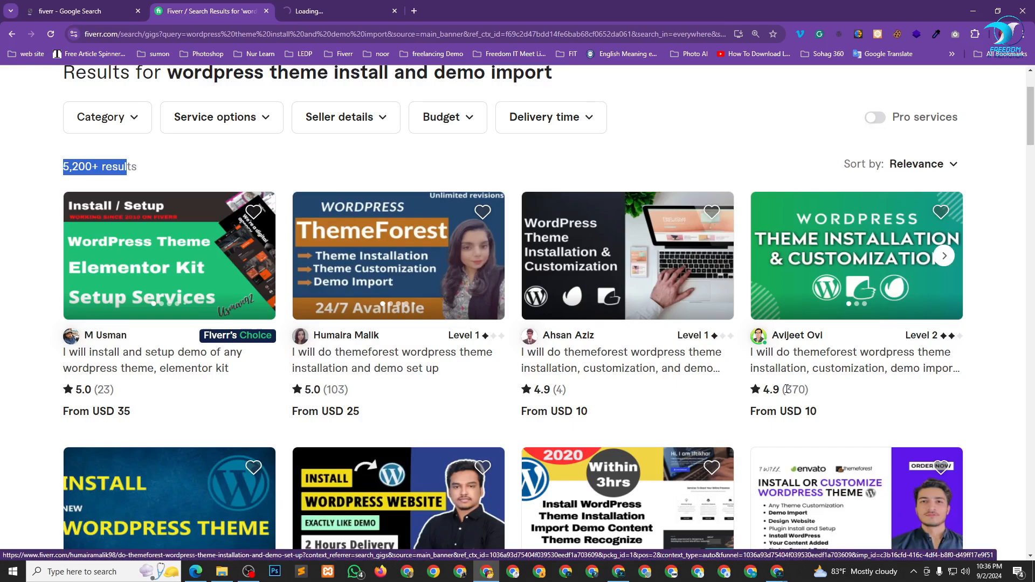
Compare the review counts and starting prices of the other theme installation gigs in the first two rows of results
{"action": "left_click_drag", "start_coordinate": [809, 390], "coordinate": [784, 390]}
{"action": "scroll", "coordinate": [868, 383], "scroll_direction": "down", "scroll_amount": 3}
{"action": "scroll", "coordinate": [869, 384], "scroll_direction": "down", "scroll_amount": 2}
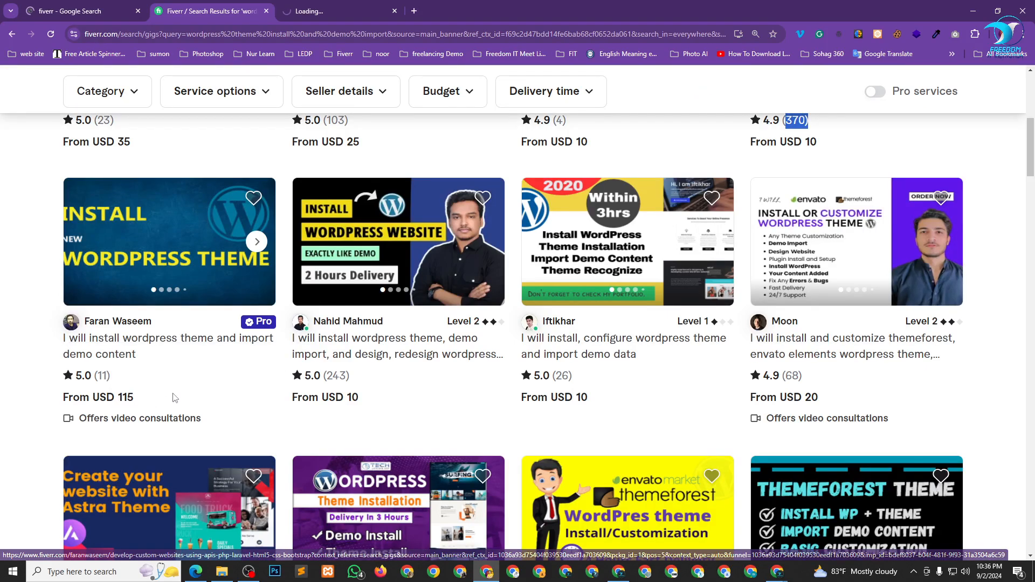
{"action": "double_click", "coordinate": [347, 376]}
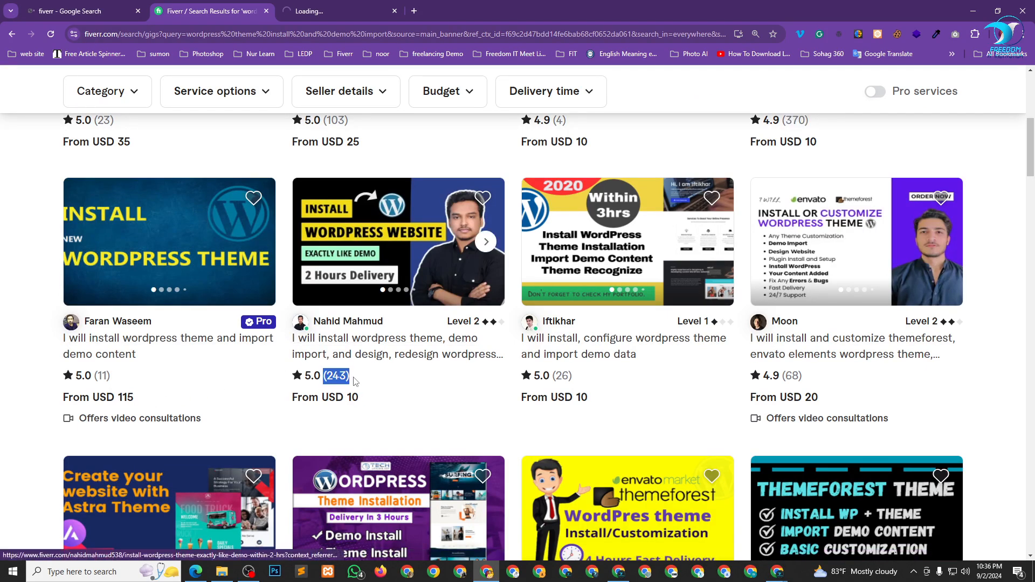
Compare the review counts and starting prices of the theme installation gigs in the third and fourth rows of results
{"action": "scroll", "coordinate": [796, 347], "scroll_direction": "down", "scroll_amount": 1}
{"action": "scroll", "coordinate": [796, 347], "scroll_direction": "down", "scroll_amount": 4}
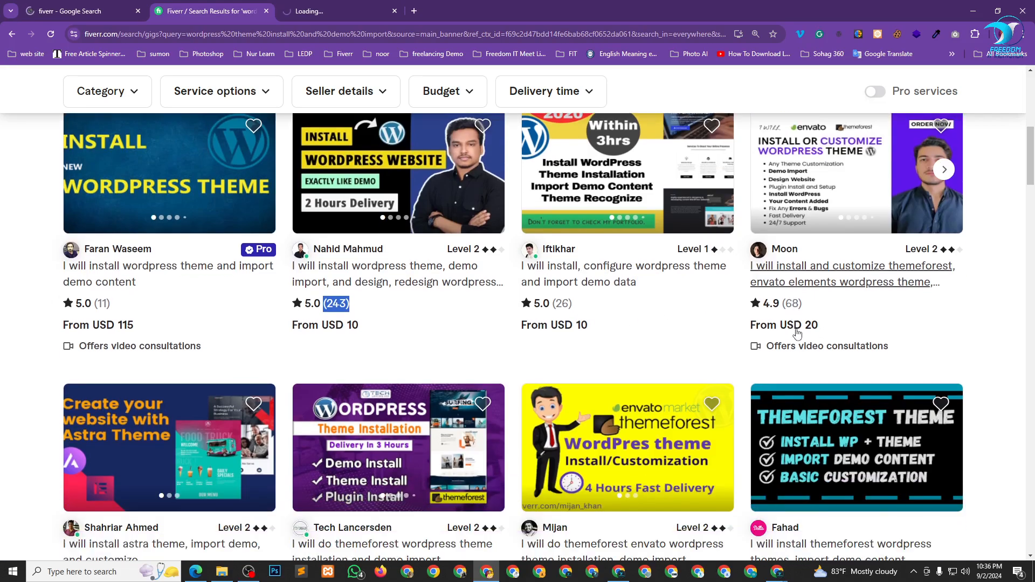
{"action": "left_click_drag", "start_coordinate": [331, 385], "coordinate": [347, 385]}
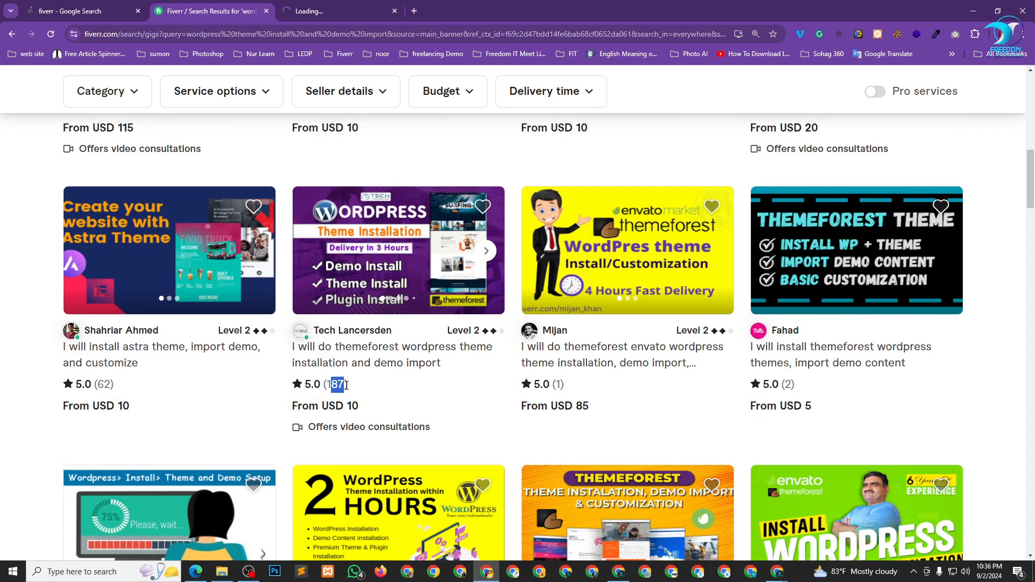
{"action": "left_click_drag", "start_coordinate": [98, 385], "coordinate": [115, 387]}
{"action": "scroll", "coordinate": [882, 372], "scroll_direction": "down", "scroll_amount": 5}
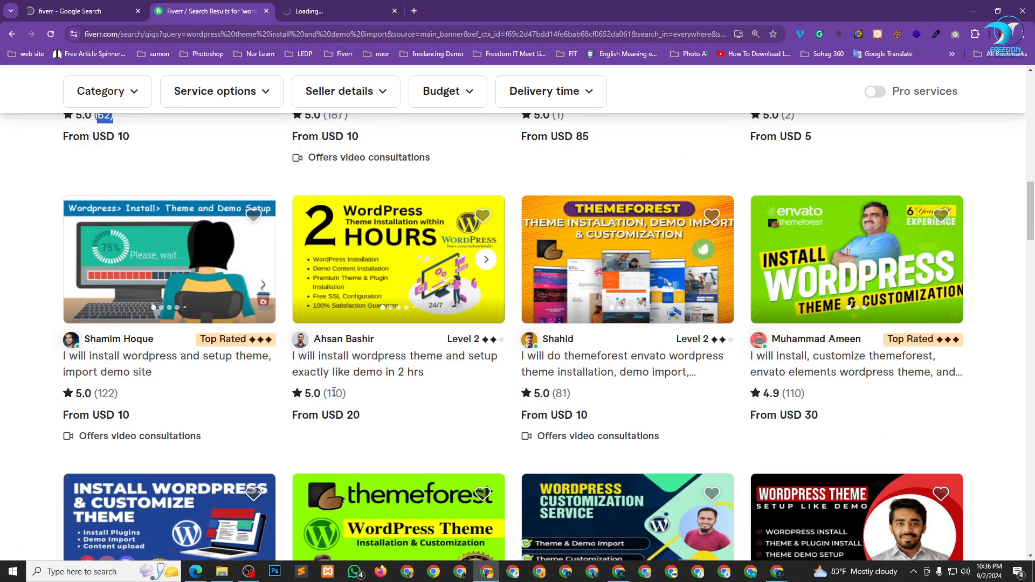
{"action": "left_click_drag", "start_coordinate": [326, 393], "coordinate": [337, 392]}
{"action": "left_click", "coordinate": [110, 392]}
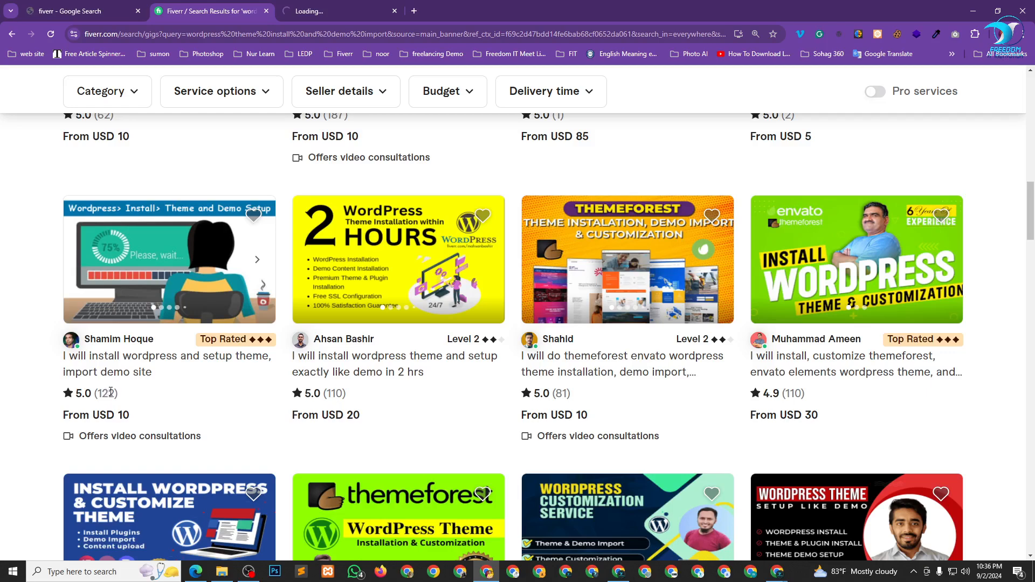
{"action": "left_click_drag", "start_coordinate": [103, 393], "coordinate": [114, 393]}
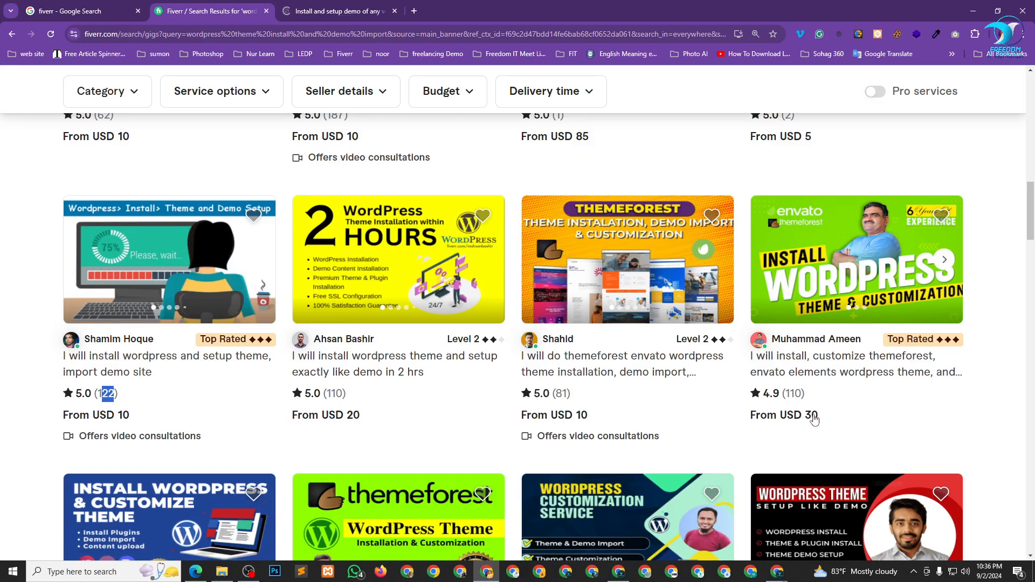
{"action": "left_click_drag", "start_coordinate": [806, 393], "coordinate": [786, 393]}
Compare the review counts and starting prices of the gigs in the fifth row of results
{"action": "scroll", "coordinate": [793, 399], "scroll_direction": "down", "scroll_amount": 4}
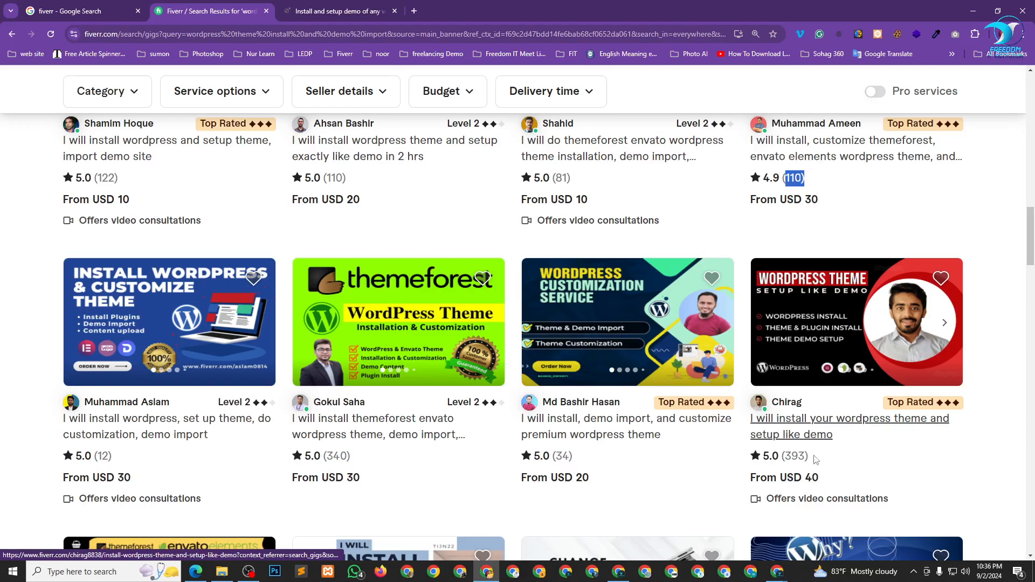
{"action": "left_click_drag", "start_coordinate": [786, 458], "coordinate": [805, 458]}
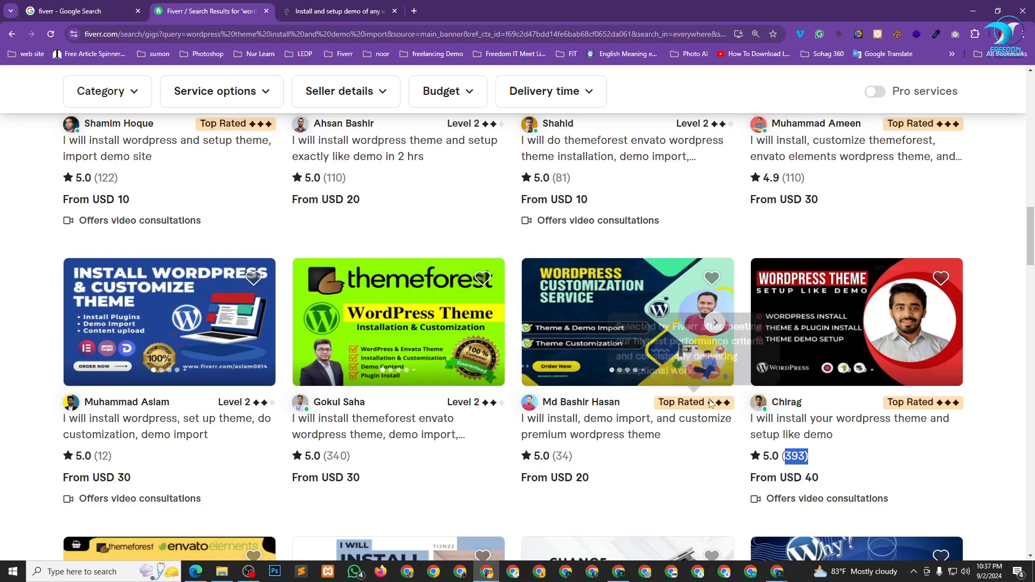
{"action": "left_click_drag", "start_coordinate": [332, 456], "coordinate": [349, 458]}
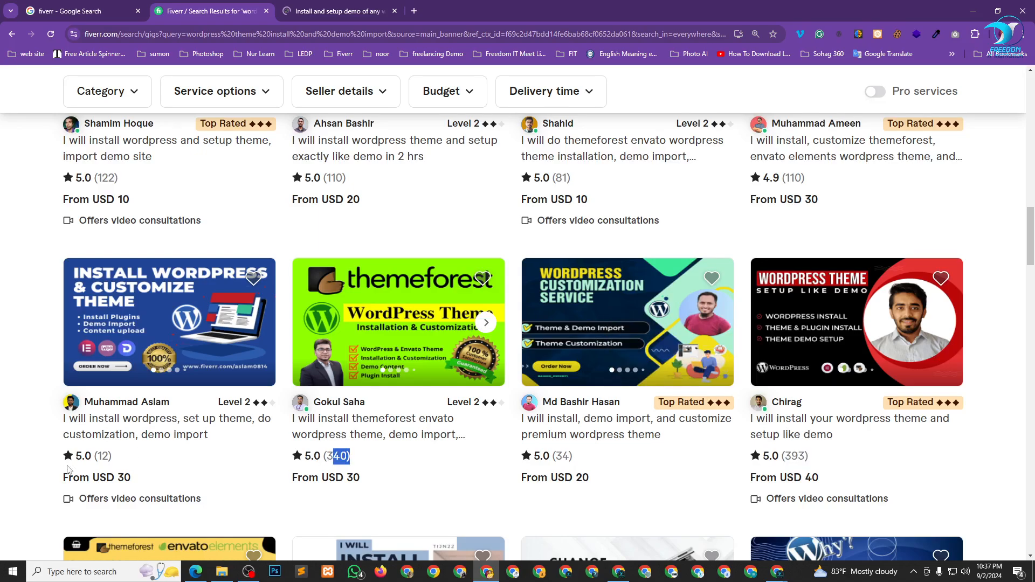
{"action": "scroll", "coordinate": [393, 403], "scroll_direction": "down", "scroll_amount": 6}
{"action": "scroll", "coordinate": [393, 404], "scroll_direction": "up", "scroll_amount": 5}
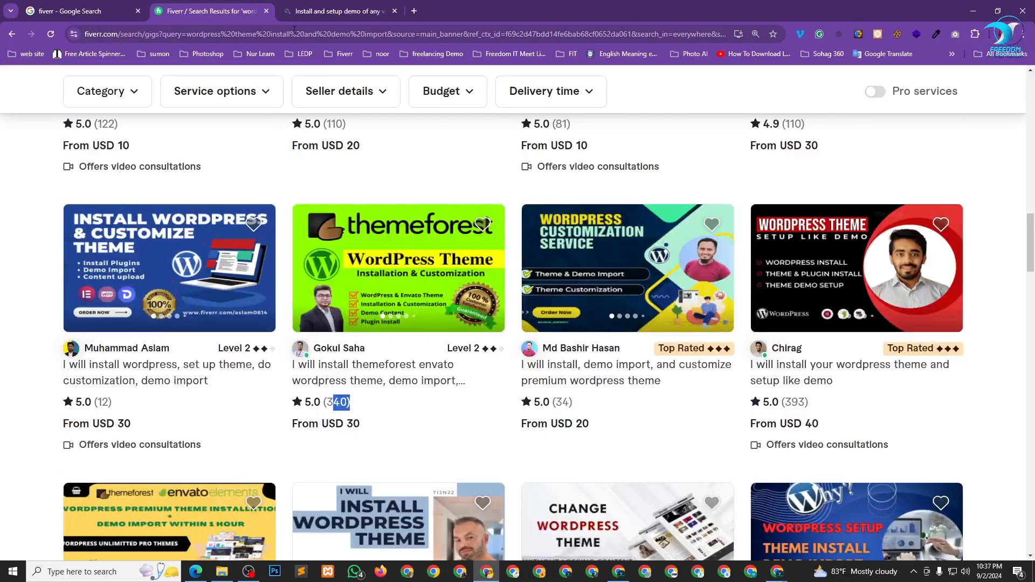
Review the Standard and Premium packages of the opened theme and Elementor kit gig, closing the Fiverr pages when done
{"action": "left_click", "coordinate": [351, 6]}
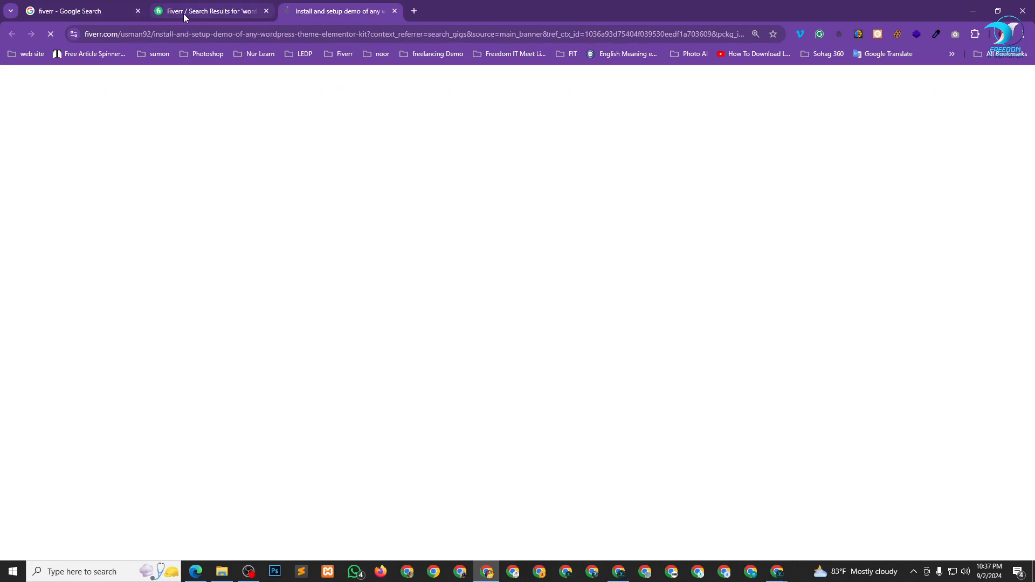
{"action": "left_click", "coordinate": [138, 10]}
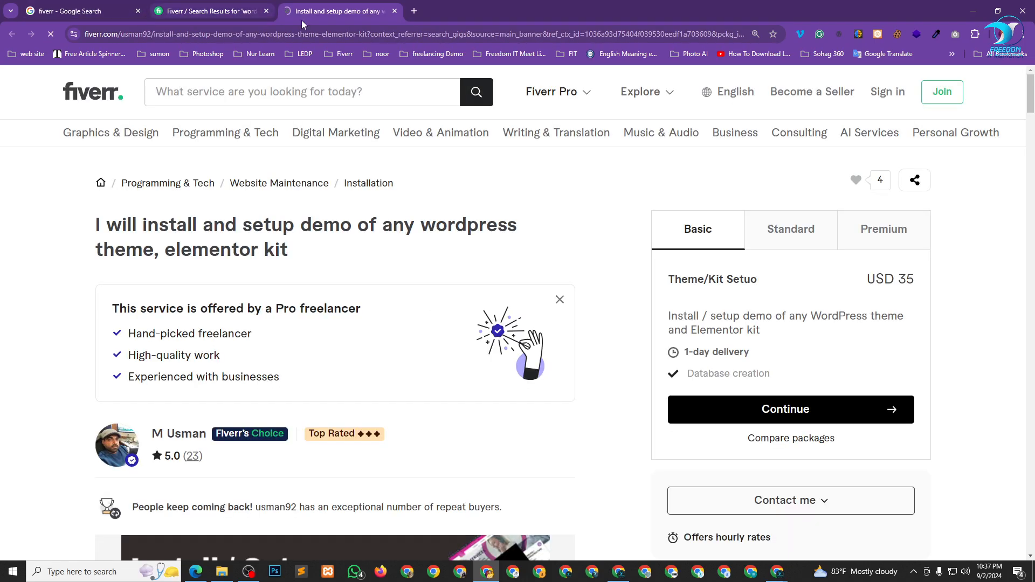
{"action": "left_click", "coordinate": [785, 237]}
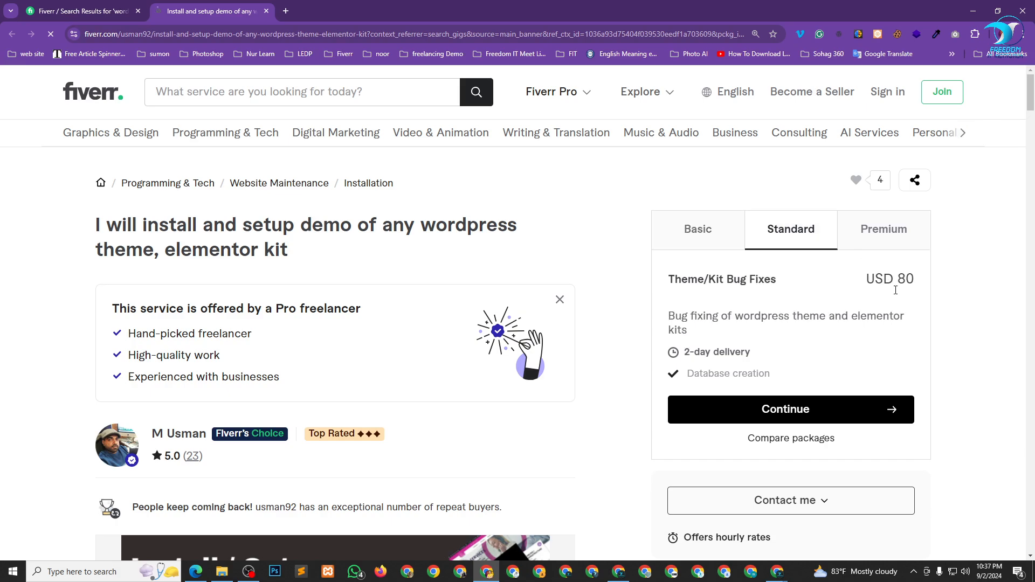
{"action": "left_click", "coordinate": [885, 242]}
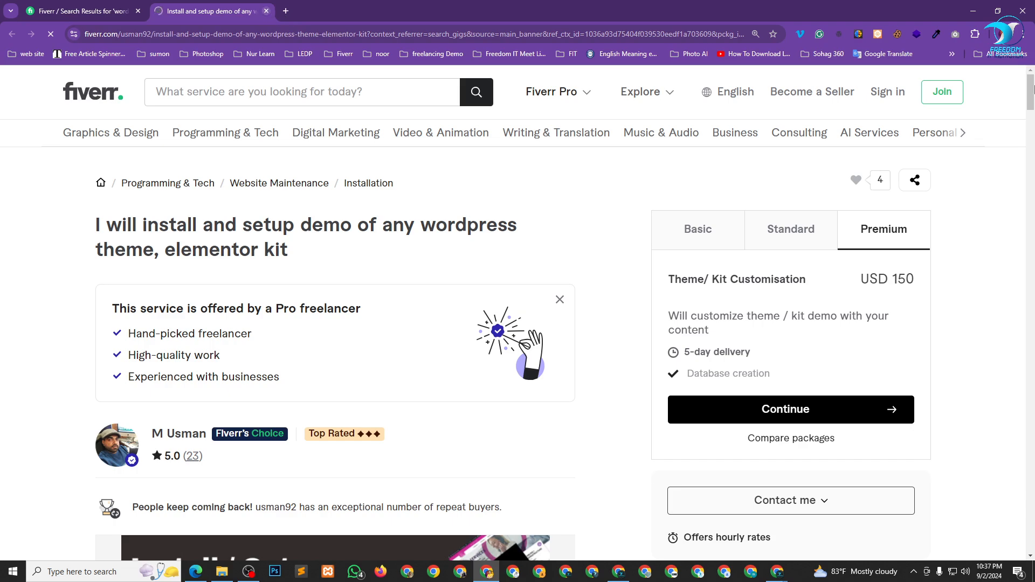
{"action": "left_click", "coordinate": [266, 12]}
{"action": "left_click", "coordinate": [1032, 11]}
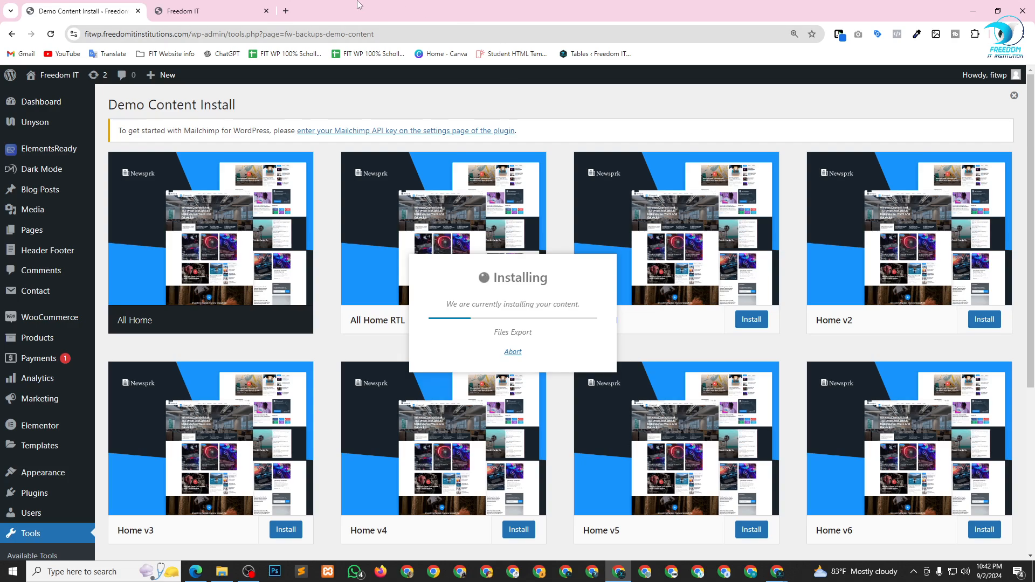
Check the site's front page alongside the progress of the All Home demo installation
{"action": "left_click", "coordinate": [230, 7]}
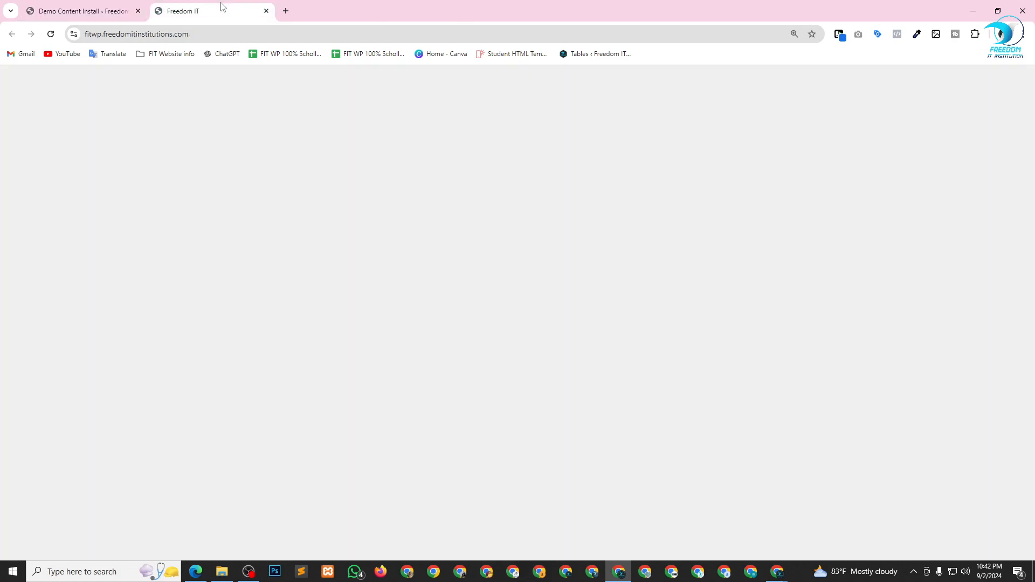
{"action": "left_click", "coordinate": [87, 4]}
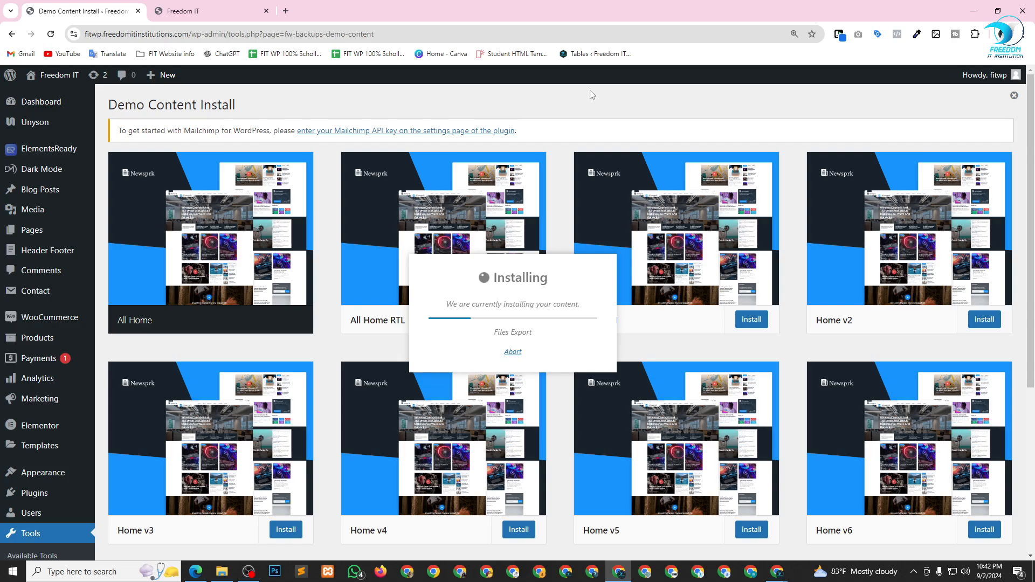
{"action": "left_click", "coordinate": [223, 7]}
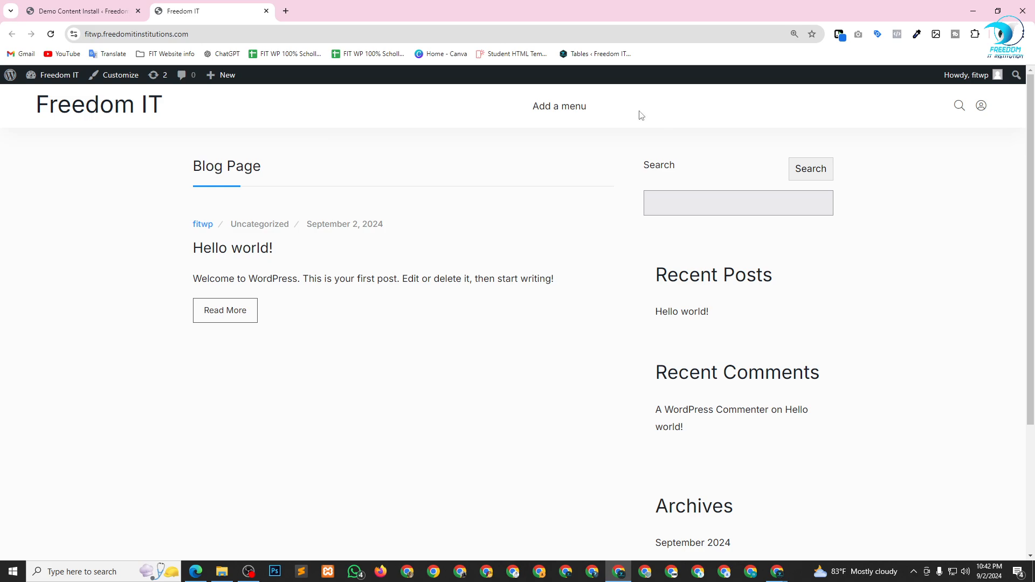
{"action": "left_click", "coordinate": [103, 11]}
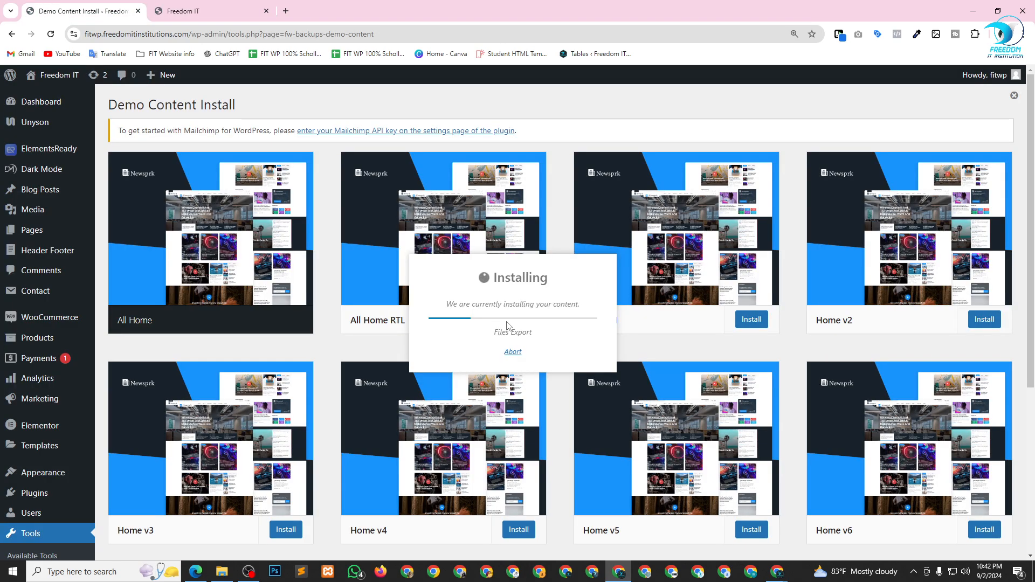
{"action": "left_click", "coordinate": [211, 5]}
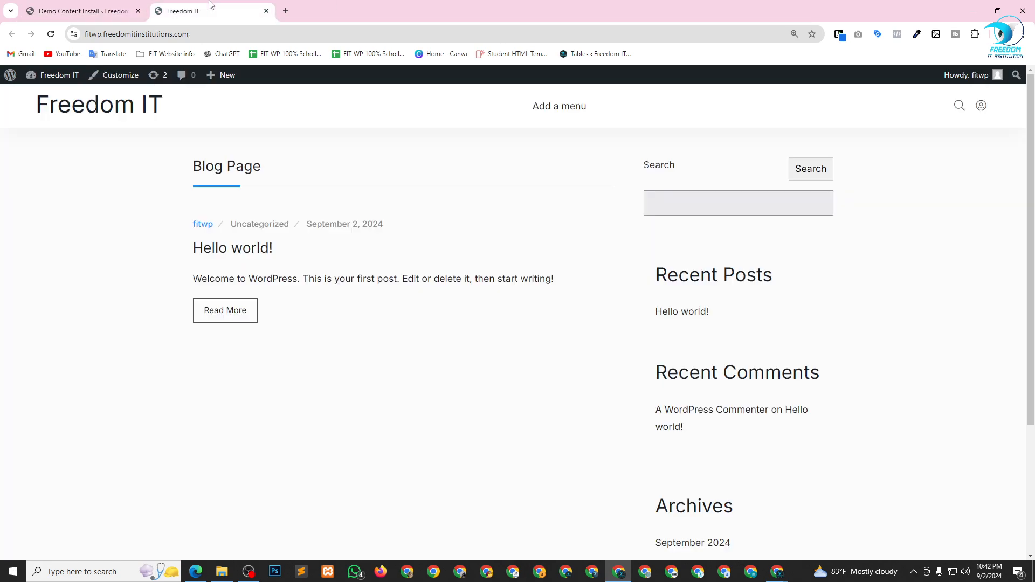
Go from the site's front page to the WordPress dashboard and open the list of all pages
{"action": "mouse_move", "coordinate": [32, 75]}
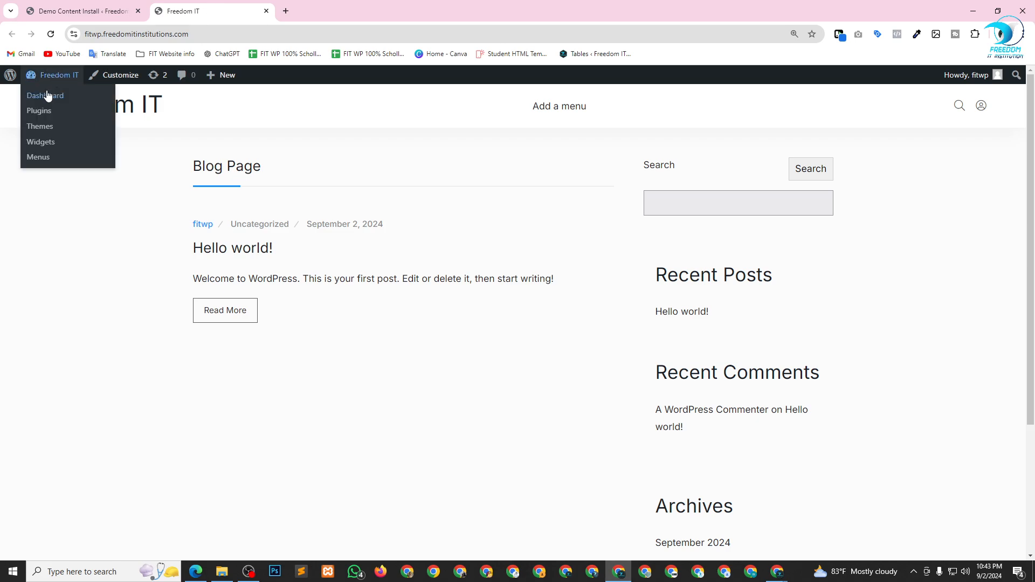
{"action": "left_click", "coordinate": [40, 155]}
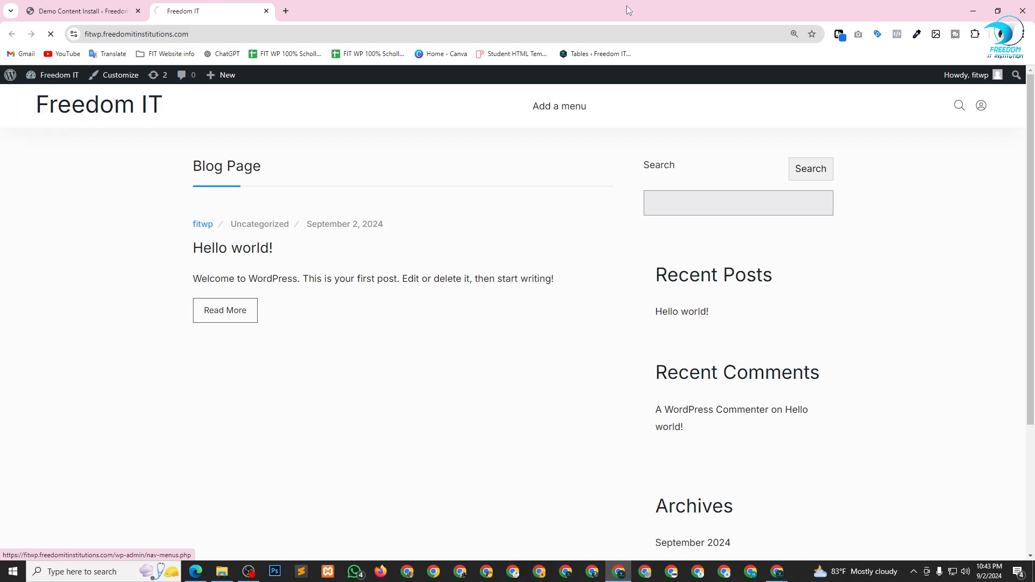
{"action": "left_click", "coordinate": [64, 6]}
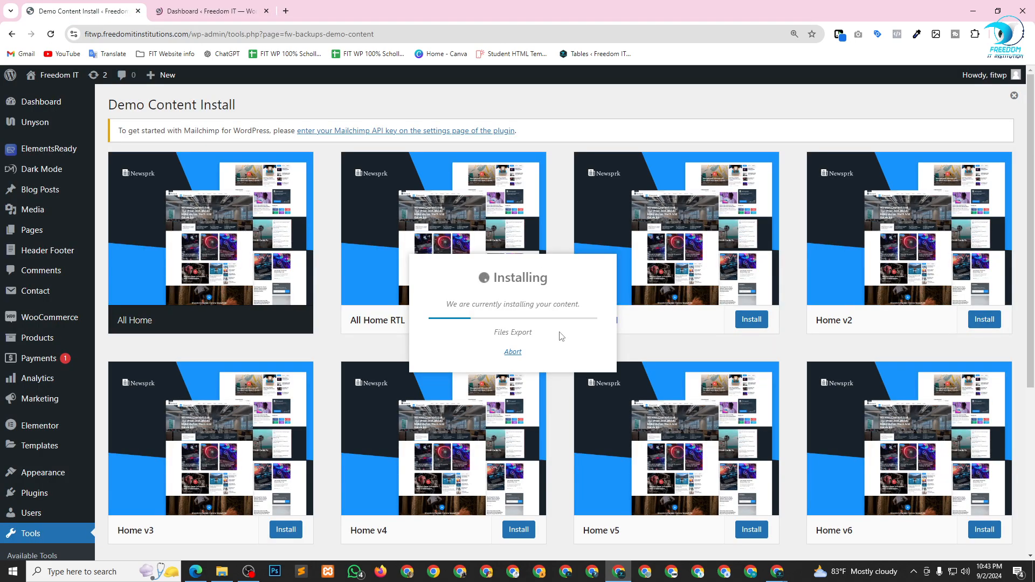
{"action": "left_click", "coordinate": [182, 13]}
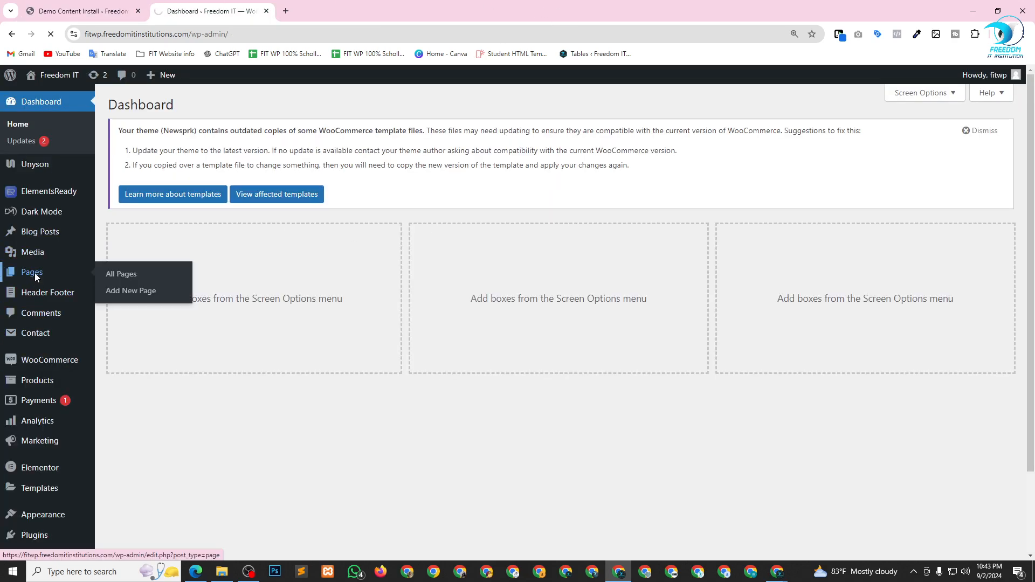
{"action": "left_click", "coordinate": [33, 273]}
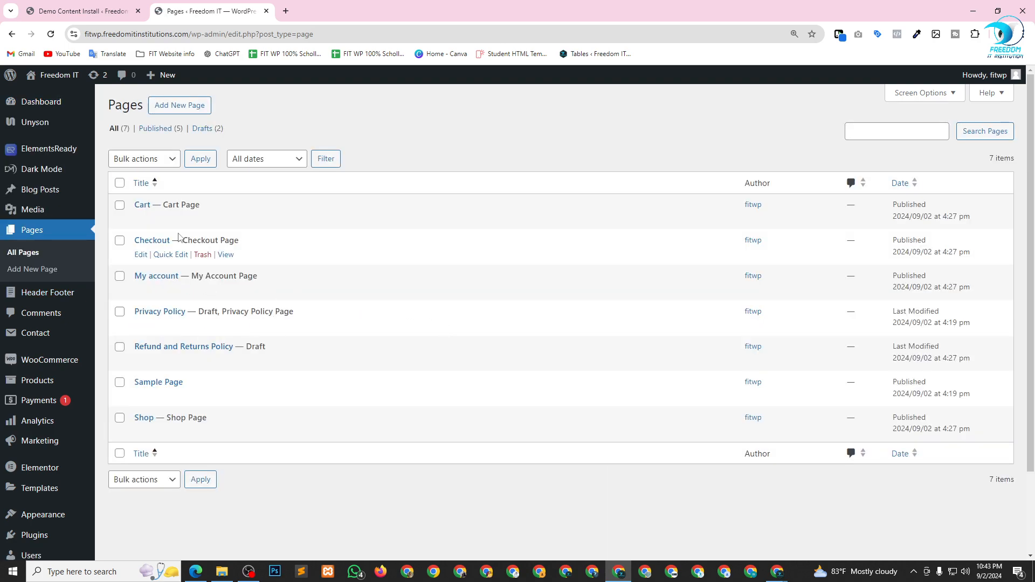
Check the demo import's progress and current stage on the Demo Content Install page, comparing it with the list of pages
{"action": "left_click", "coordinate": [86, 9]}
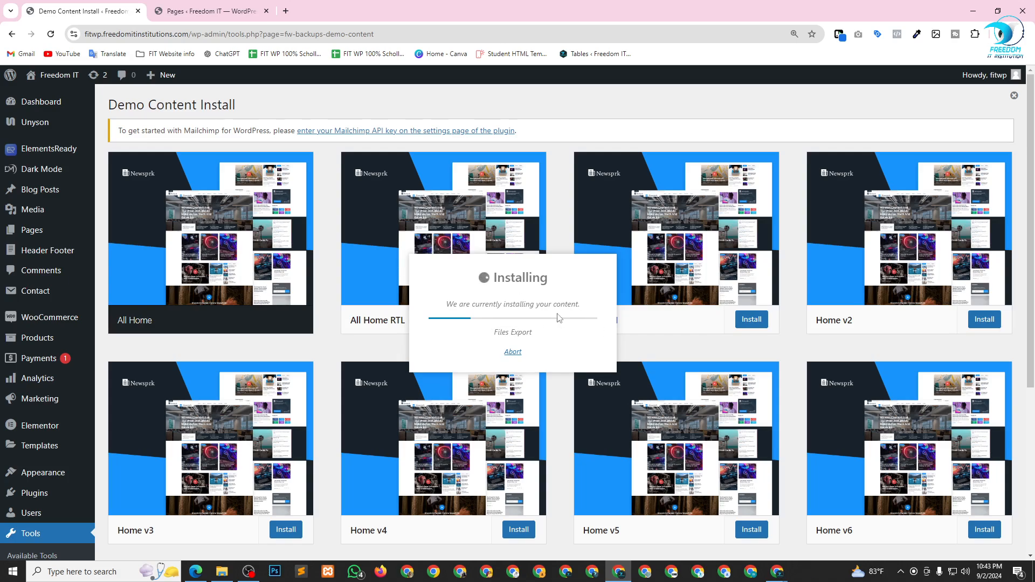
{"action": "left_click_drag", "start_coordinate": [476, 305], "coordinate": [573, 308]}
{"action": "left_click", "coordinate": [206, 10]}
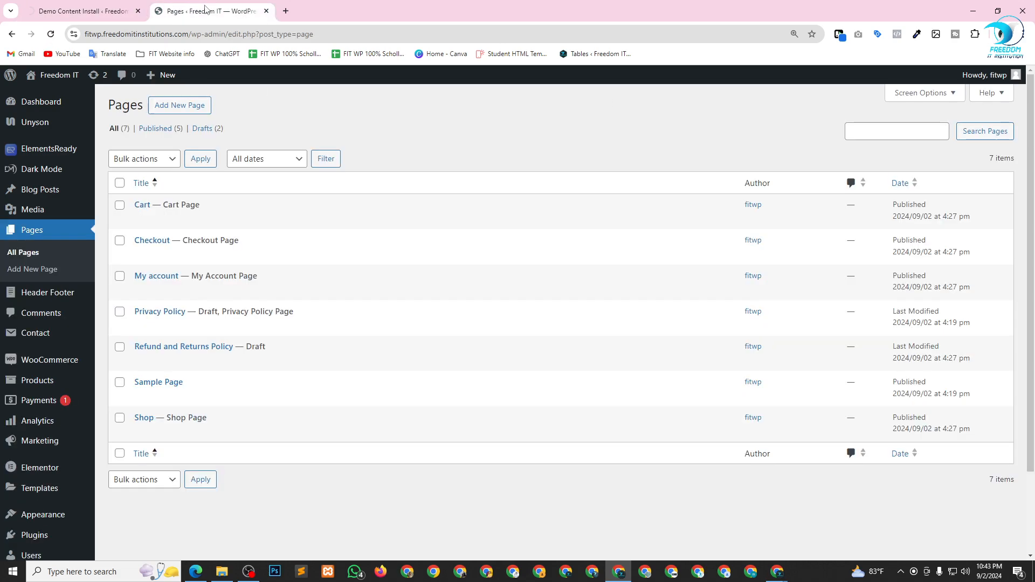
{"action": "left_click", "coordinate": [56, 8]}
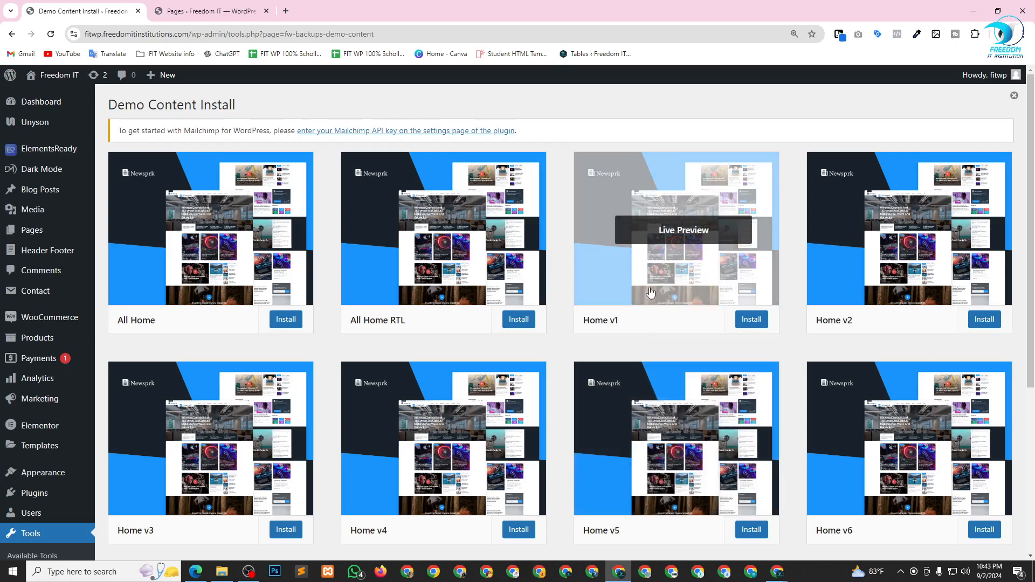
{"action": "left_click", "coordinate": [753, 321]}
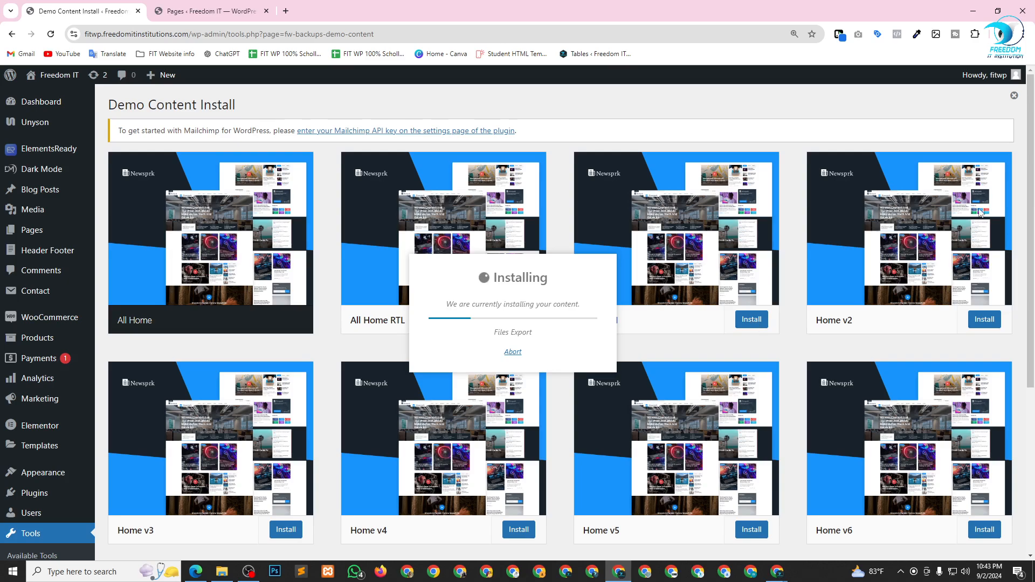
{"action": "scroll", "coordinate": [890, 399], "scroll_direction": "down", "scroll_amount": 3}
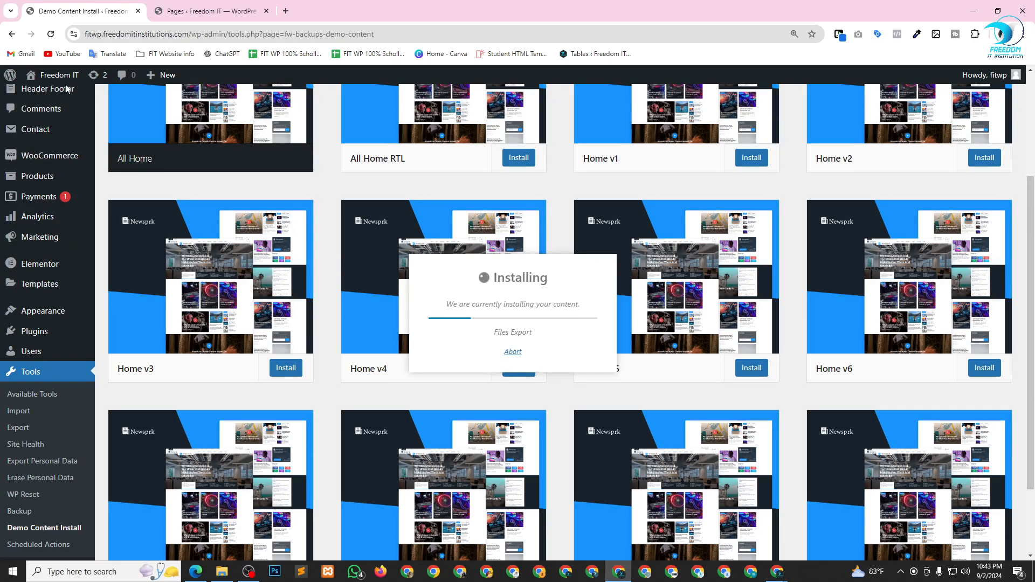
{"action": "scroll", "coordinate": [521, 330], "scroll_direction": "up", "scroll_amount": 3}
{"action": "triple_click", "coordinate": [505, 334]}
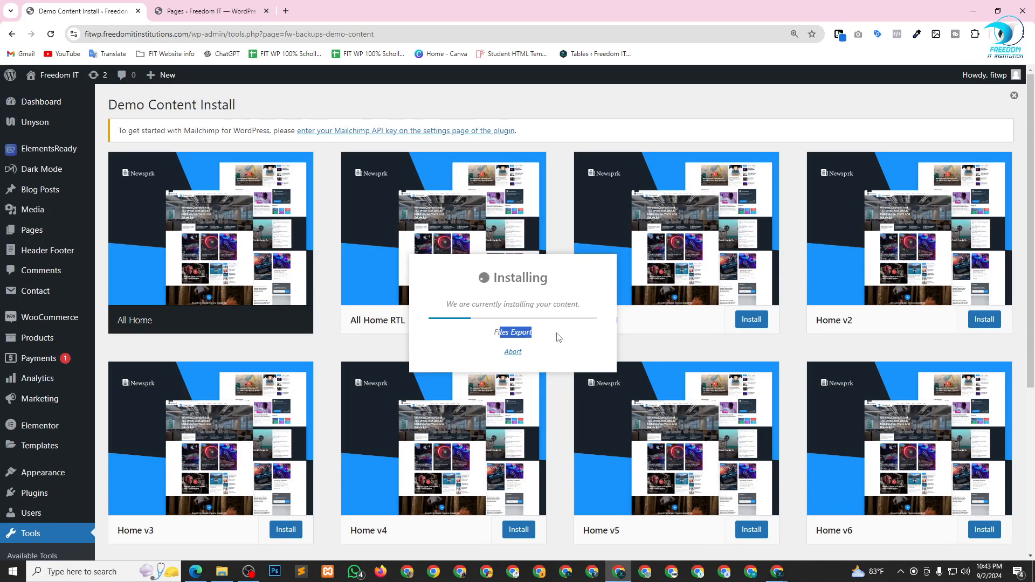
Return to the WordPress dashboard and open the Reading settings, checking on the demo installation along the way
{"action": "left_click", "coordinate": [211, 9]}
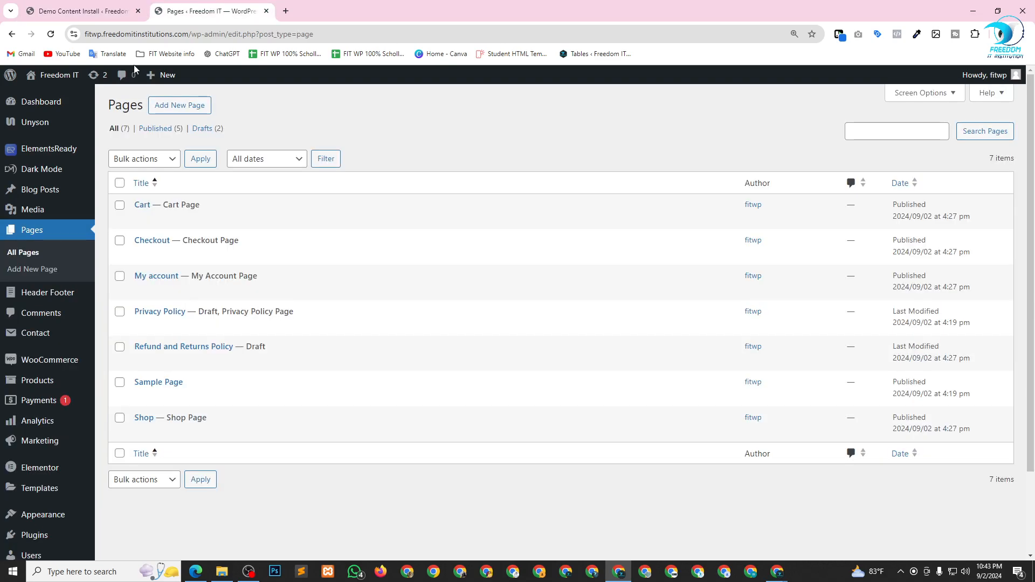
{"action": "left_click", "coordinate": [60, 105]}
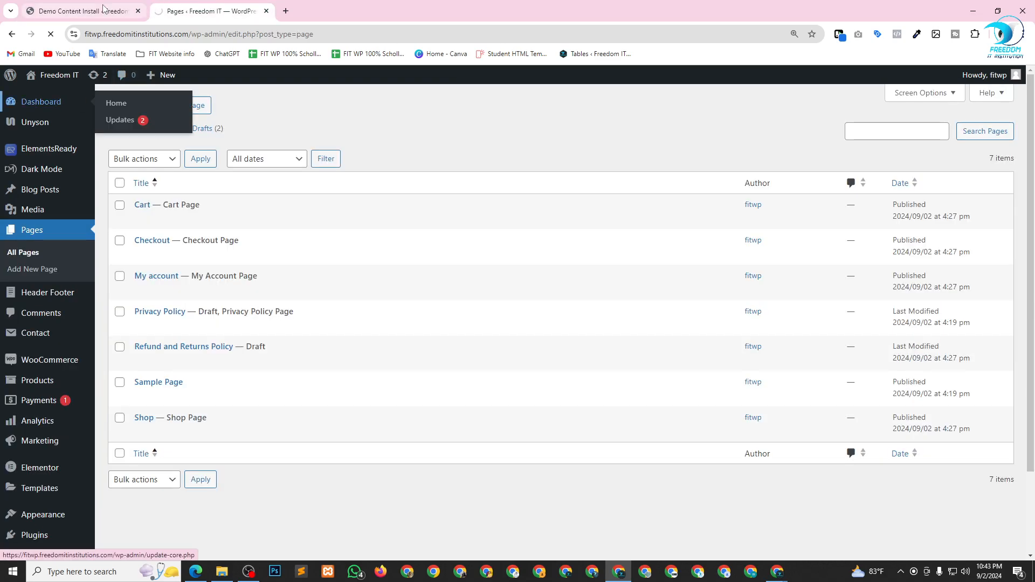
{"action": "left_click", "coordinate": [81, 10]}
{"action": "left_click", "coordinate": [230, 11]}
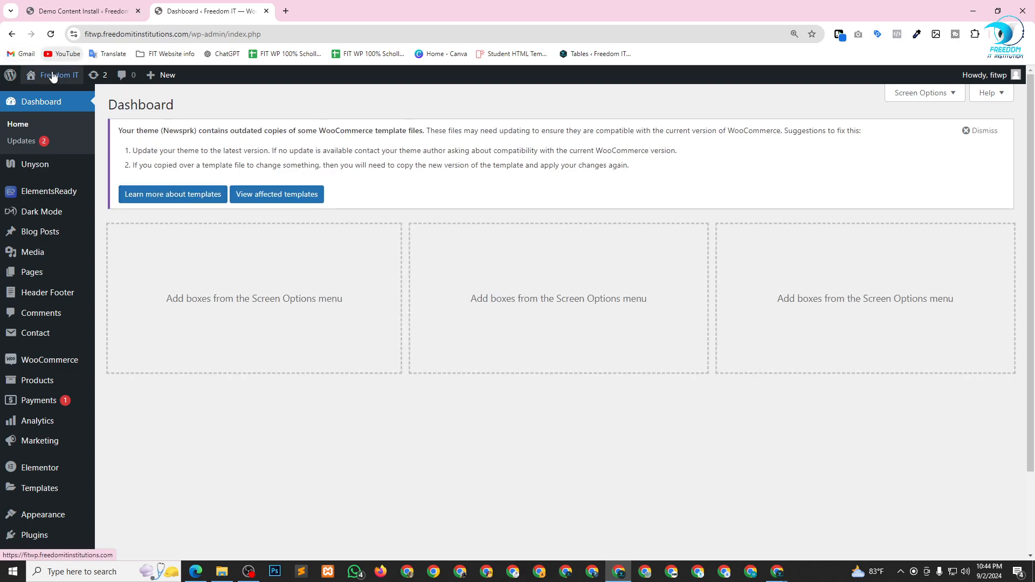
{"action": "scroll", "coordinate": [23, 473], "scroll_direction": "down", "scroll_amount": 2}
{"action": "mouse_move", "coordinate": [10, 500]}
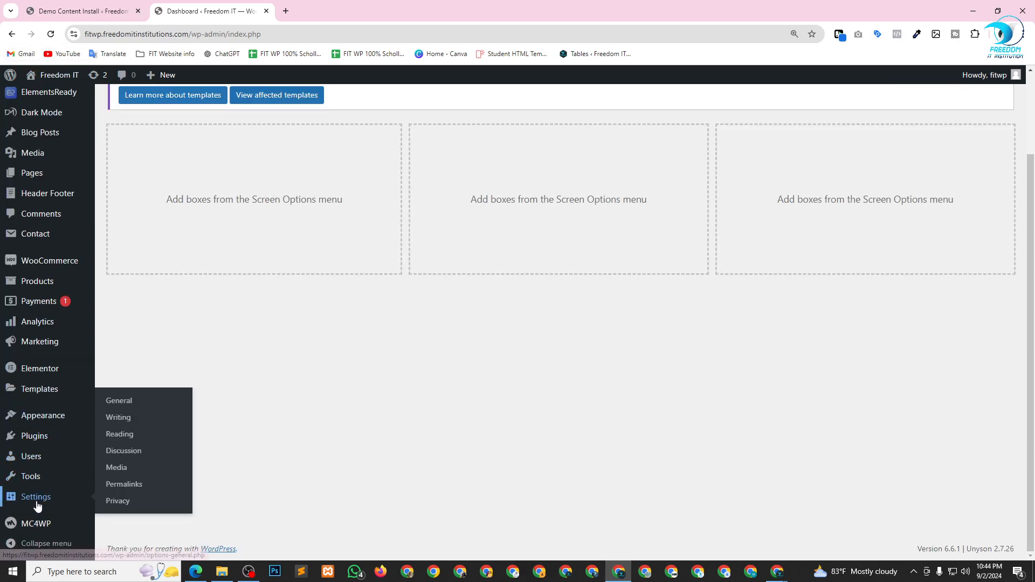
{"action": "left_click", "coordinate": [124, 442]}
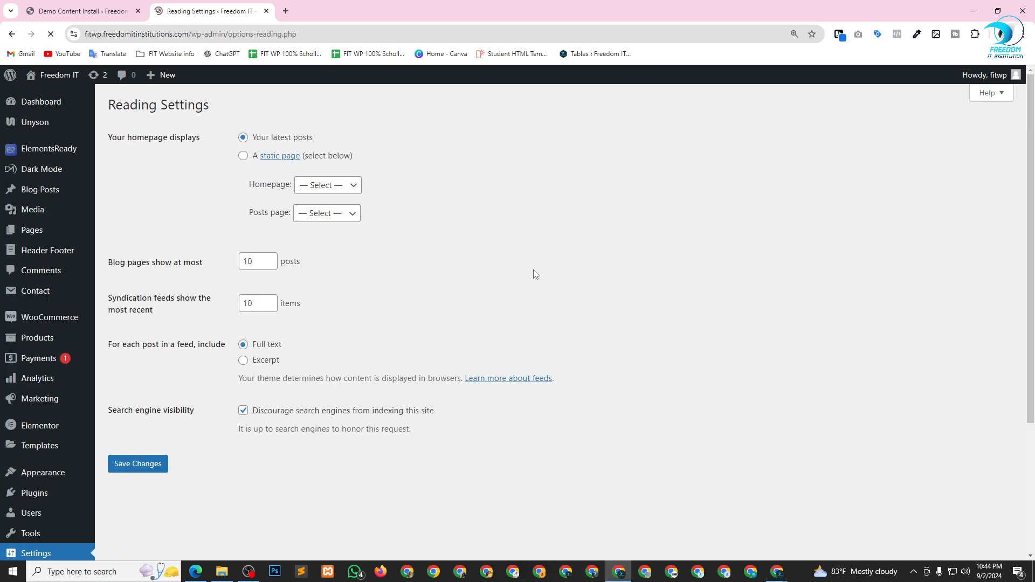
Set the homepage to display a static page and look through the pages offered as the homepage
{"action": "left_click", "coordinate": [243, 156]}
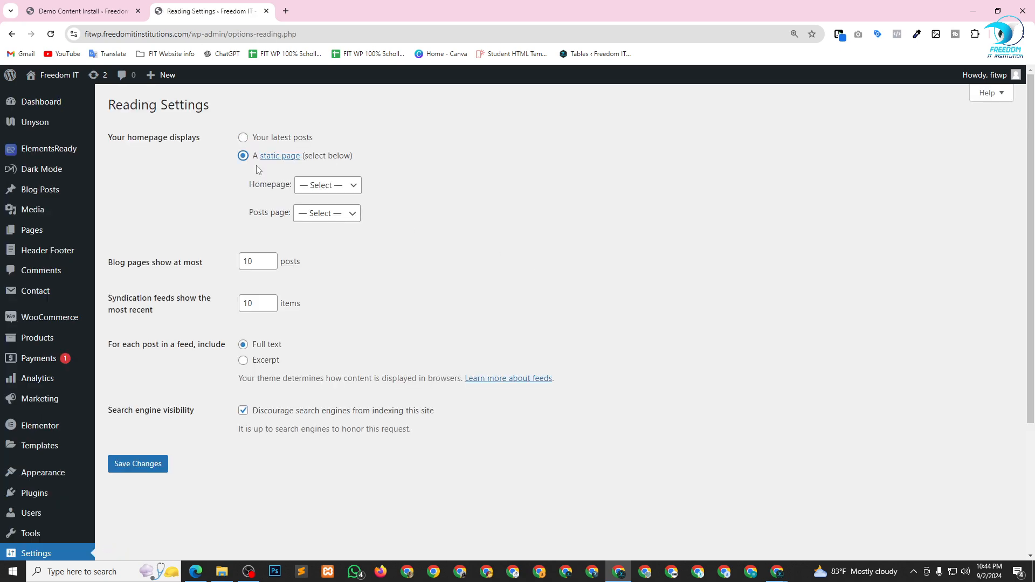
{"action": "left_click", "coordinate": [350, 187]}
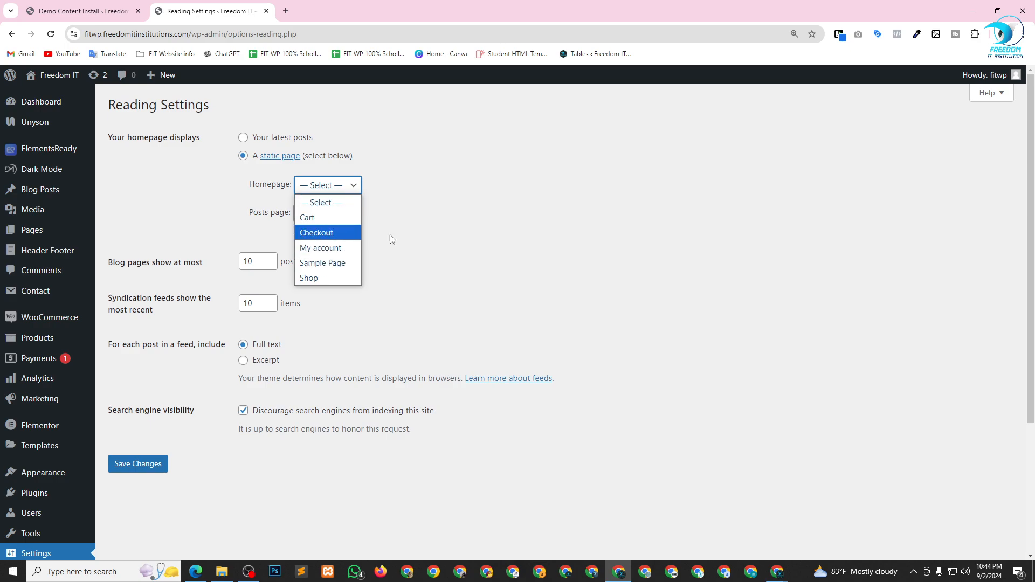
{"action": "left_click", "coordinate": [534, 254]}
Return to the Demo Content Install page, reload it and start the All Home demo installation again
{"action": "left_click", "coordinate": [75, 11]}
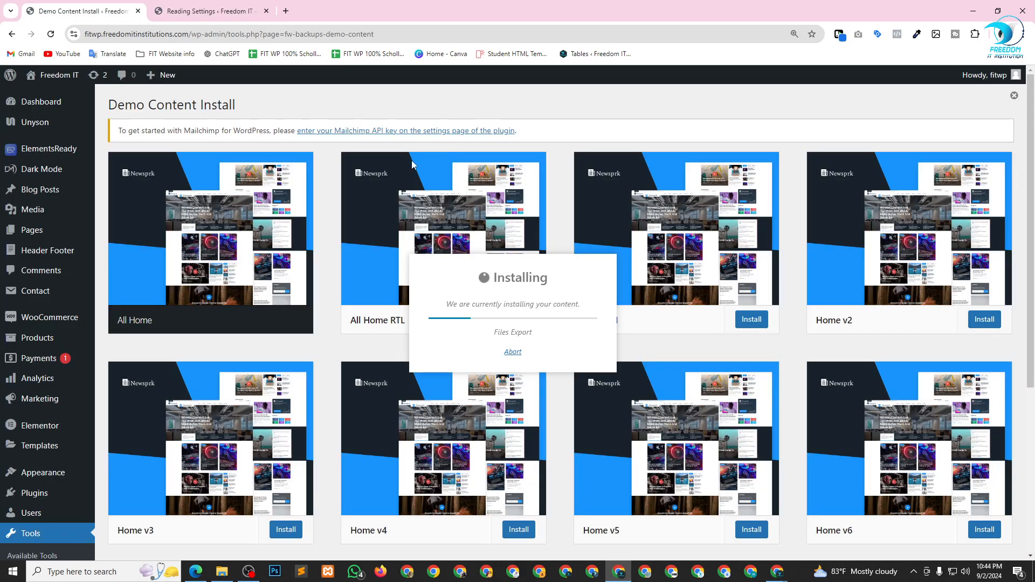
{"action": "scroll", "coordinate": [450, 230], "scroll_direction": "down", "scroll_amount": 1}
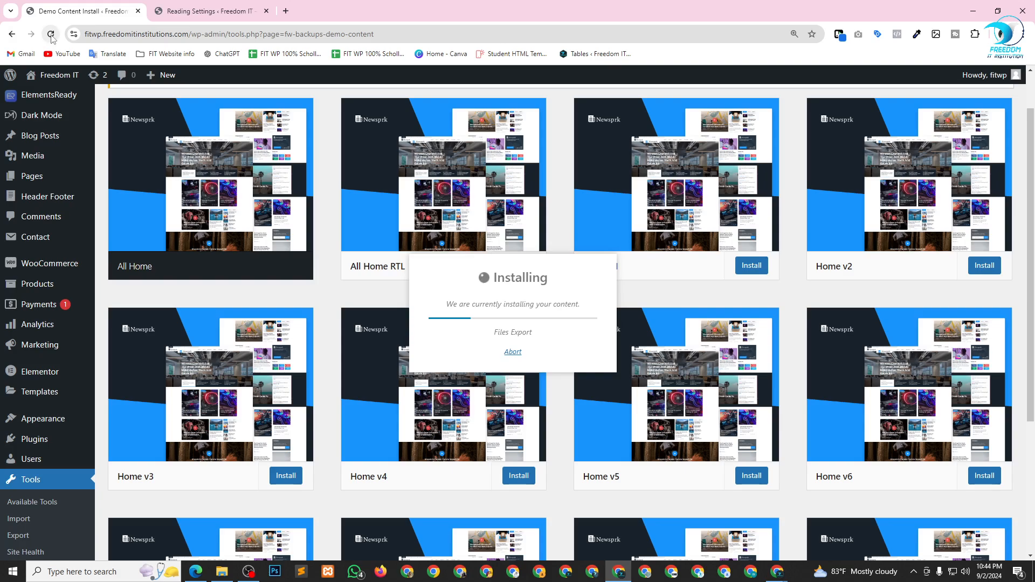
{"action": "left_click", "coordinate": [51, 34]}
{"action": "scroll", "coordinate": [211, 278], "scroll_direction": "up", "scroll_amount": 1}
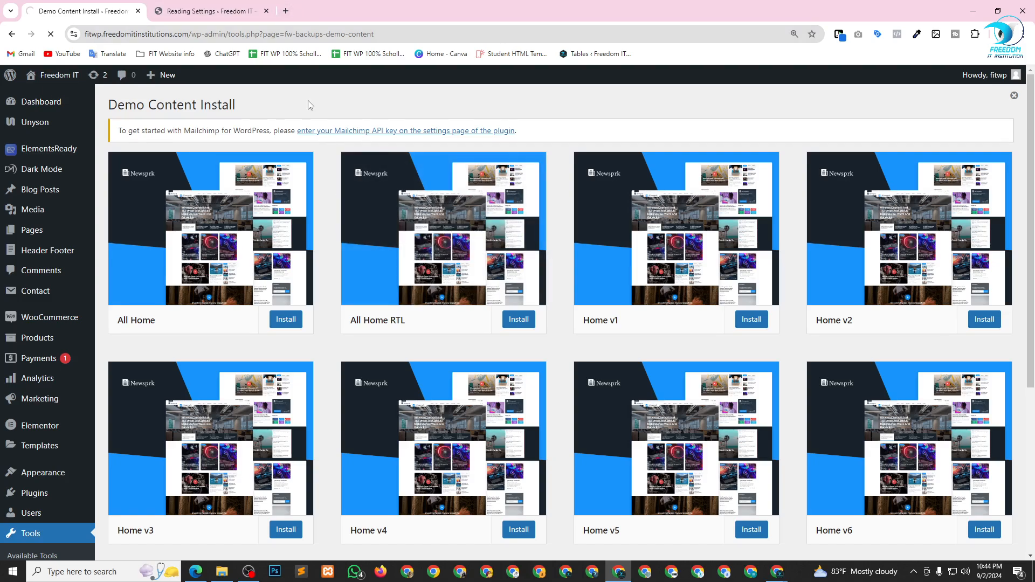
{"action": "left_click", "coordinate": [286, 319]}
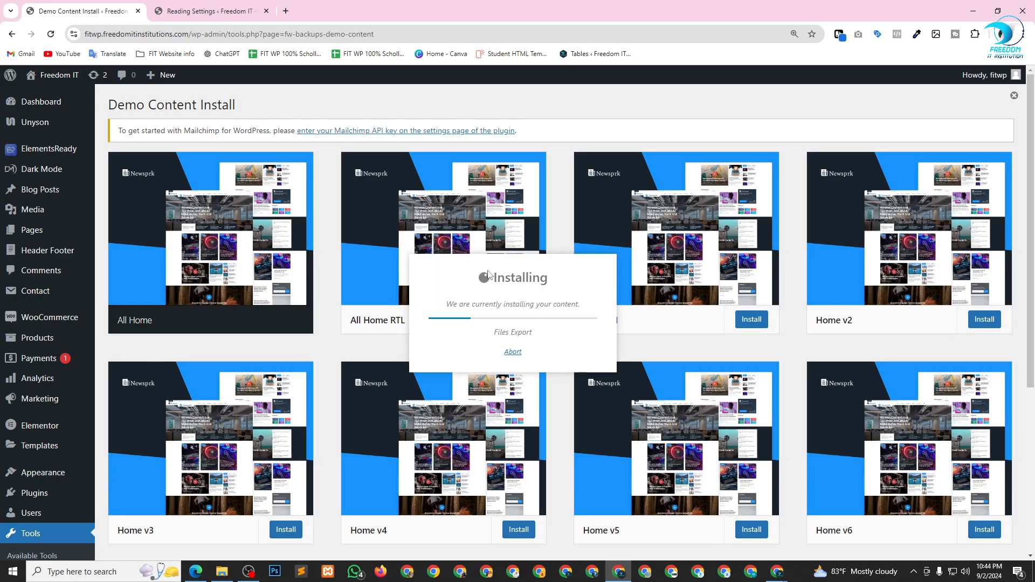
Check the All Home installation's status message, progress bar and current stage
{"action": "left_click_drag", "start_coordinate": [468, 304], "coordinate": [594, 302]}
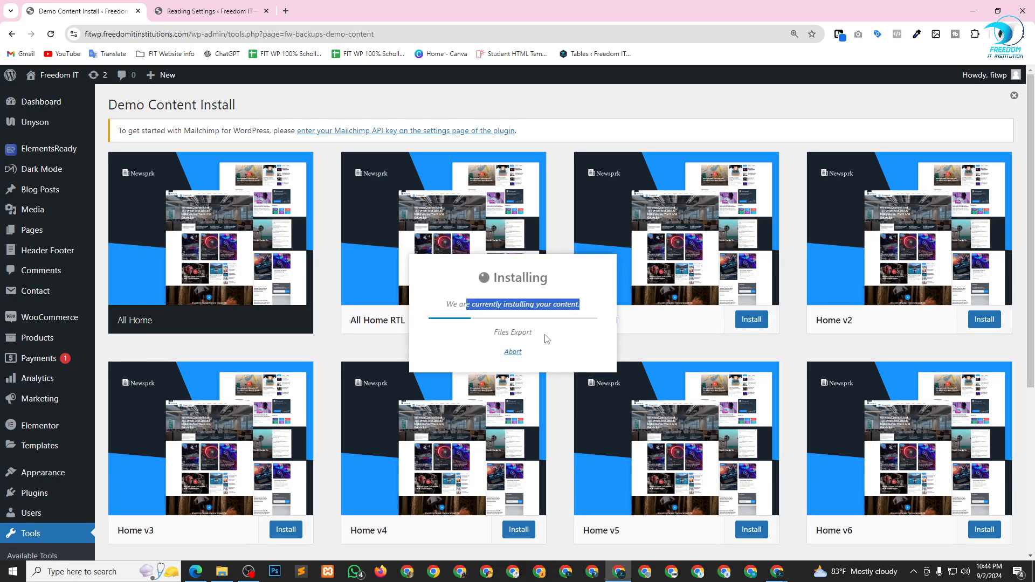
{"action": "left_click", "coordinate": [570, 318]}
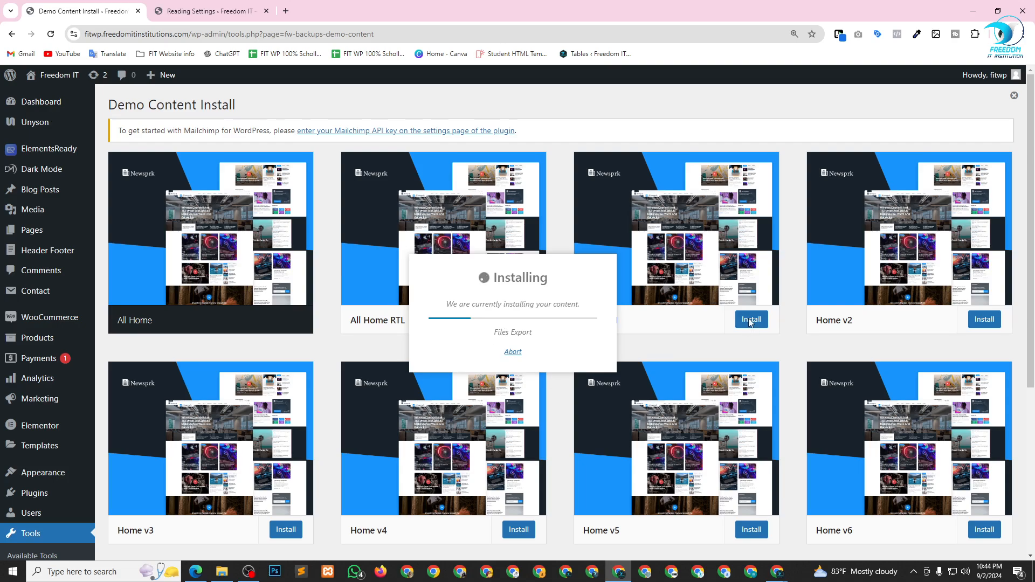
{"action": "left_click_drag", "start_coordinate": [497, 320], "coordinate": [521, 324]}
{"action": "left_click", "coordinate": [567, 335]}
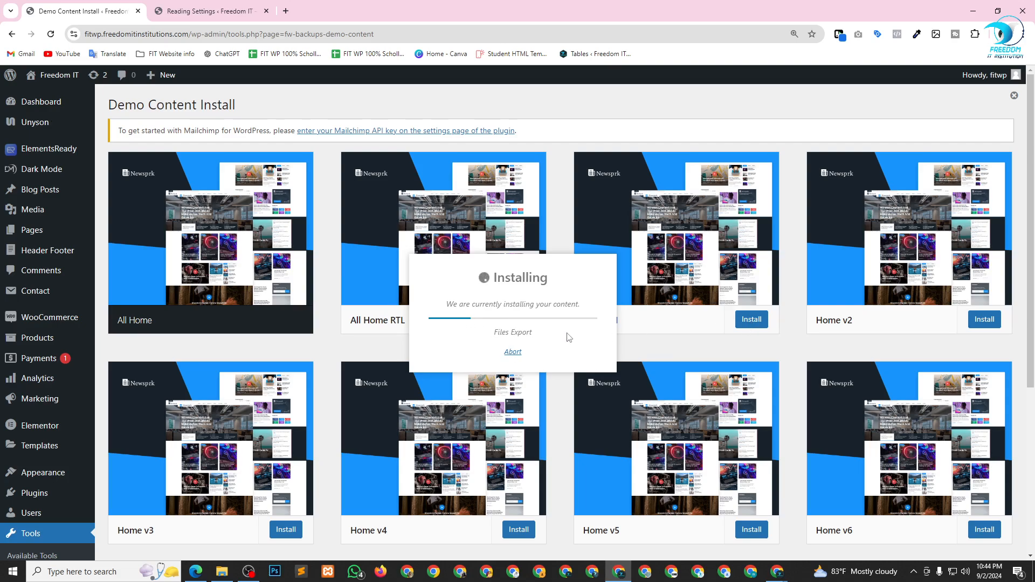
Close the Demo Content Install tab and go through the dashboard to the Unyson extensions page
{"action": "left_click", "coordinate": [138, 10]}
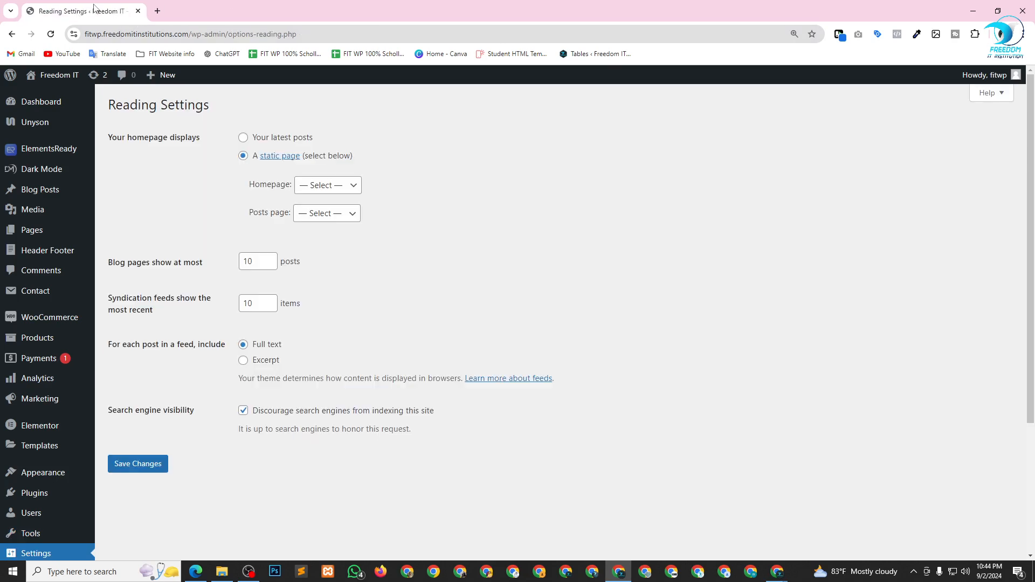
{"action": "left_click", "coordinate": [54, 100]}
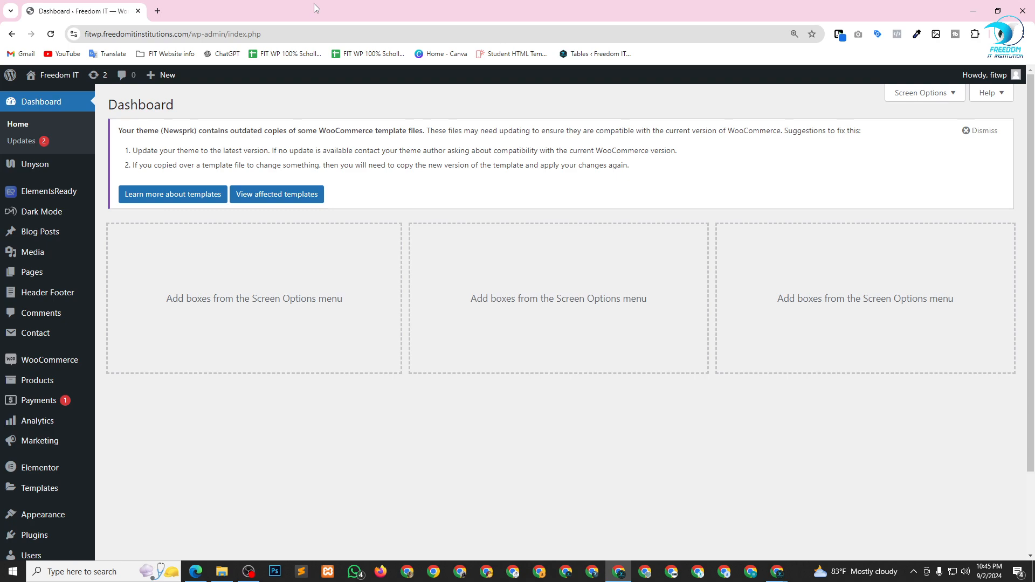
{"action": "left_click", "coordinate": [26, 169]}
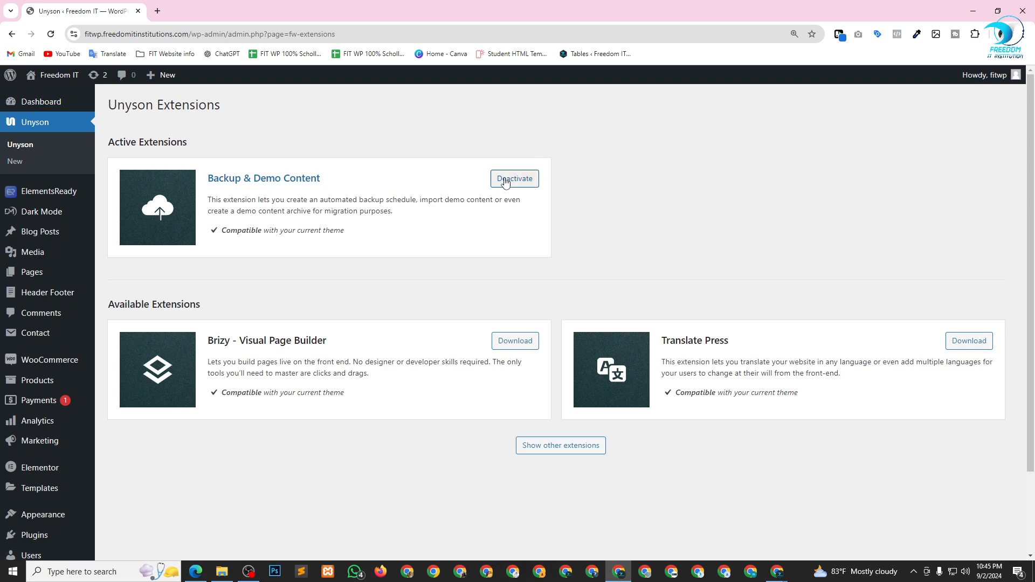
Open the Demo Content Install page again and try once more to install the All Home demo
{"action": "scroll", "coordinate": [252, 288], "scroll_direction": "down", "scroll_amount": 3}
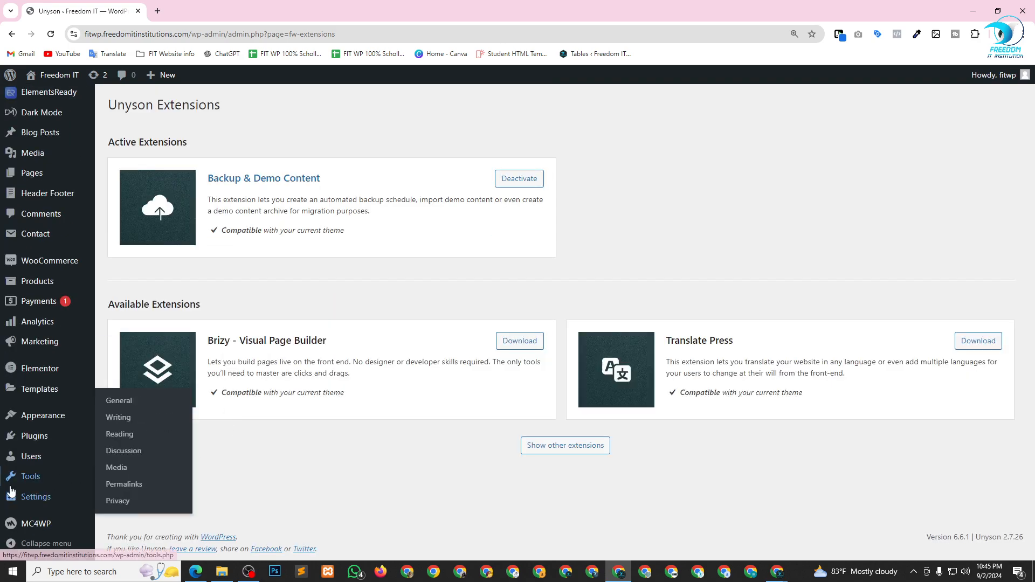
{"action": "mouse_move", "coordinate": [50, 480]}
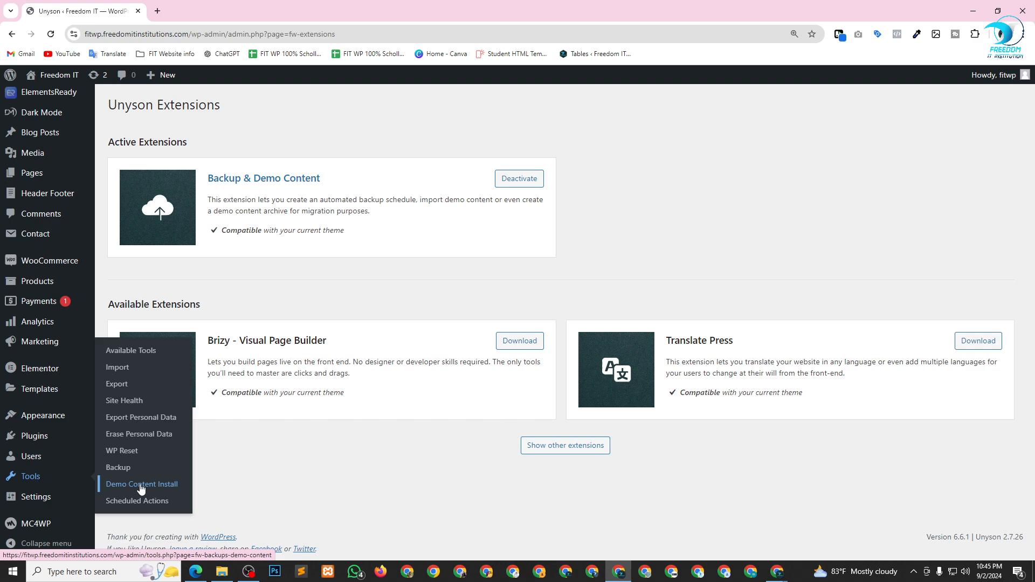
{"action": "left_click", "coordinate": [166, 491]}
{"action": "left_click", "coordinate": [168, 485]}
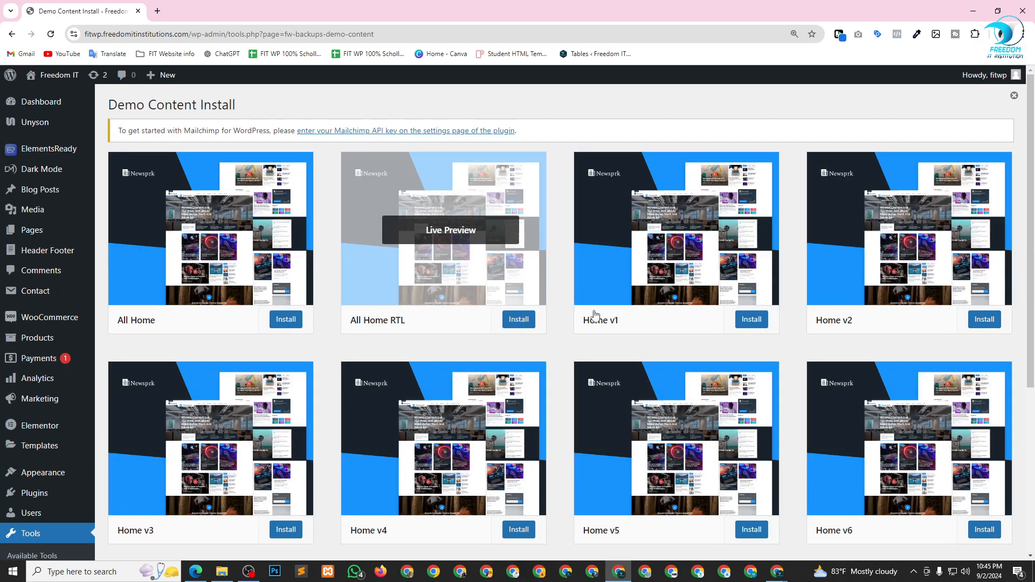
{"action": "left_click", "coordinate": [519, 319]}
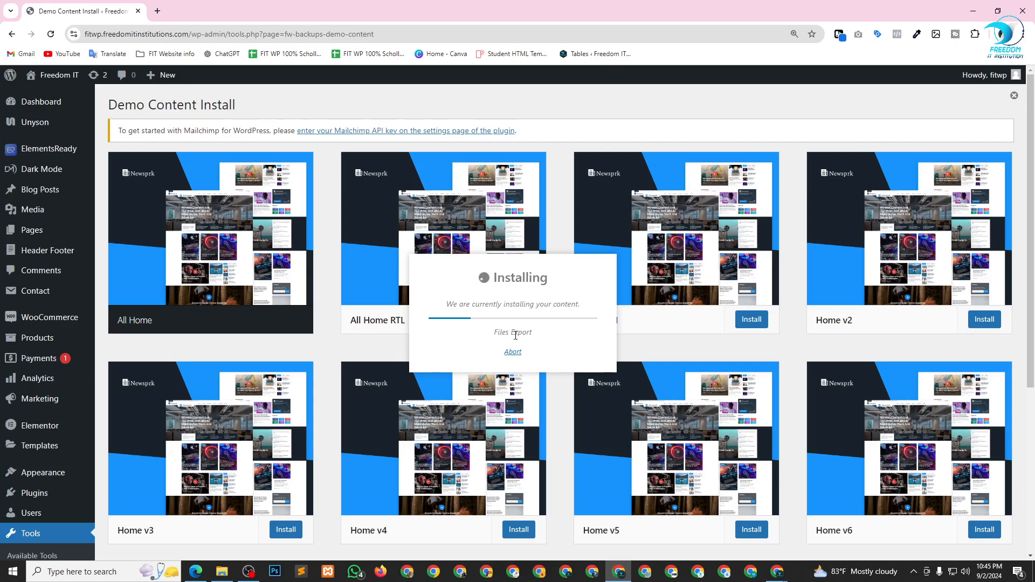
Look over the list of demos during the installation, and reload the Demo Content Install page to recheck its state
{"action": "scroll", "coordinate": [113, 356], "scroll_direction": "down", "scroll_amount": 5}
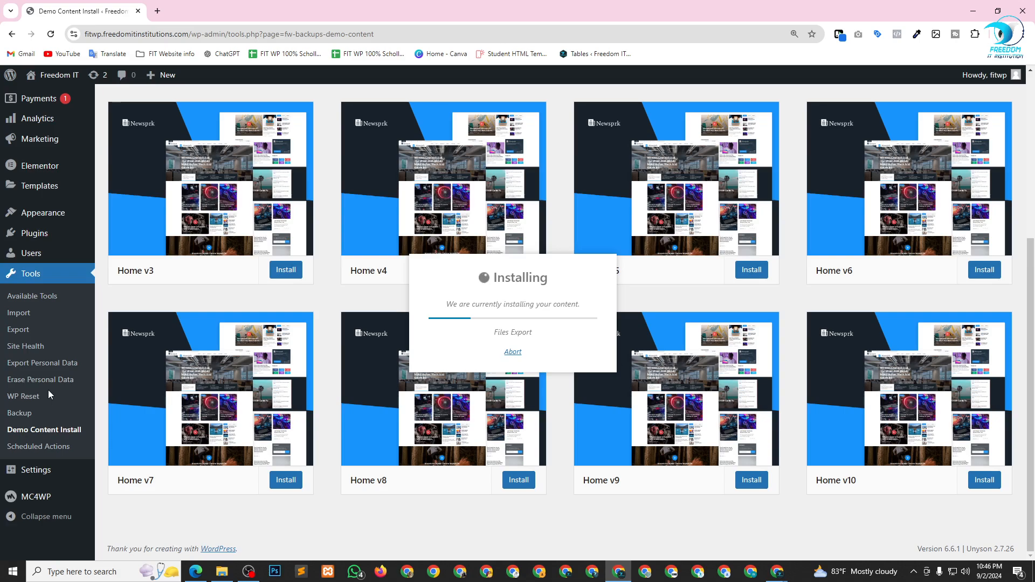
{"action": "scroll", "coordinate": [31, 432], "scroll_direction": "up", "scroll_amount": 2}
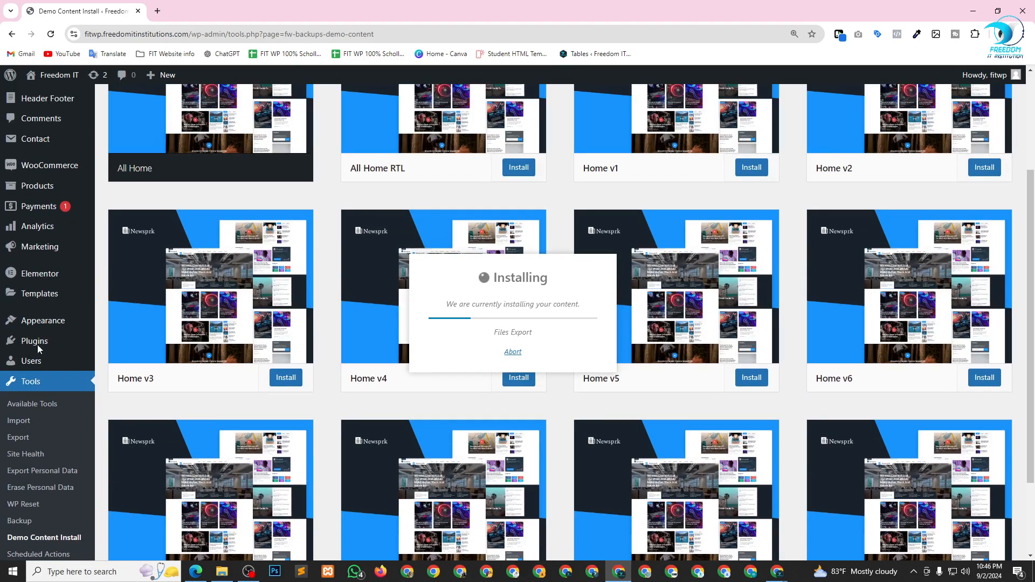
{"action": "scroll", "coordinate": [2, 298], "scroll_direction": "up", "scroll_amount": 2}
{"action": "scroll", "coordinate": [51, 298], "scroll_direction": "down", "scroll_amount": 4}
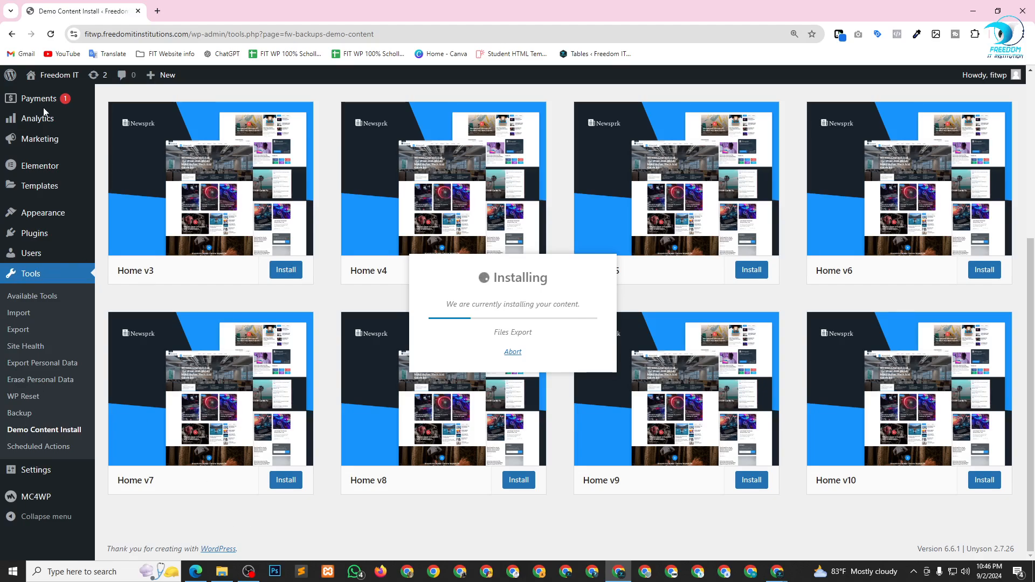
{"action": "scroll", "coordinate": [46, 113], "scroll_direction": "up", "scroll_amount": 5}
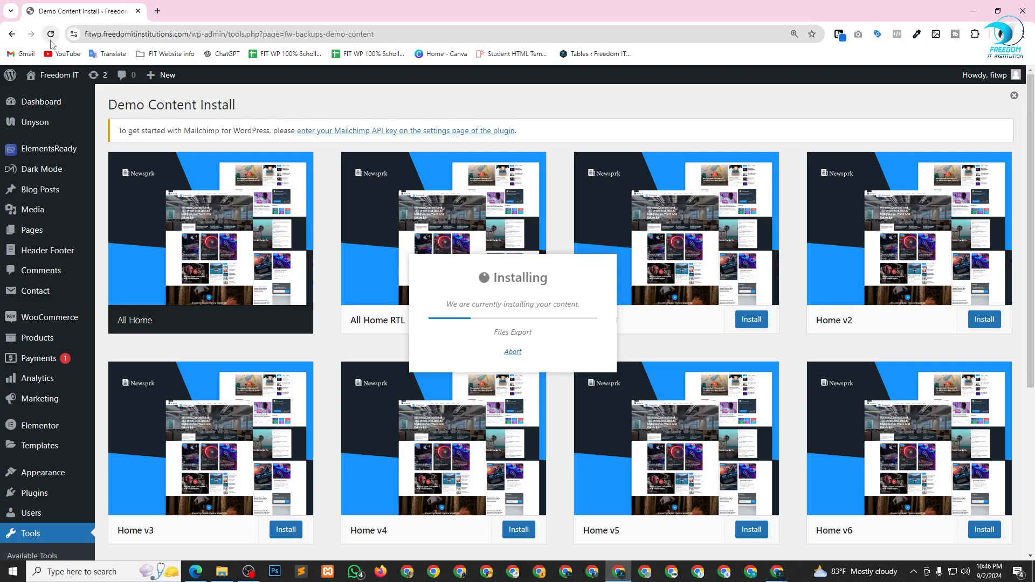
{"action": "left_click", "coordinate": [51, 34]}
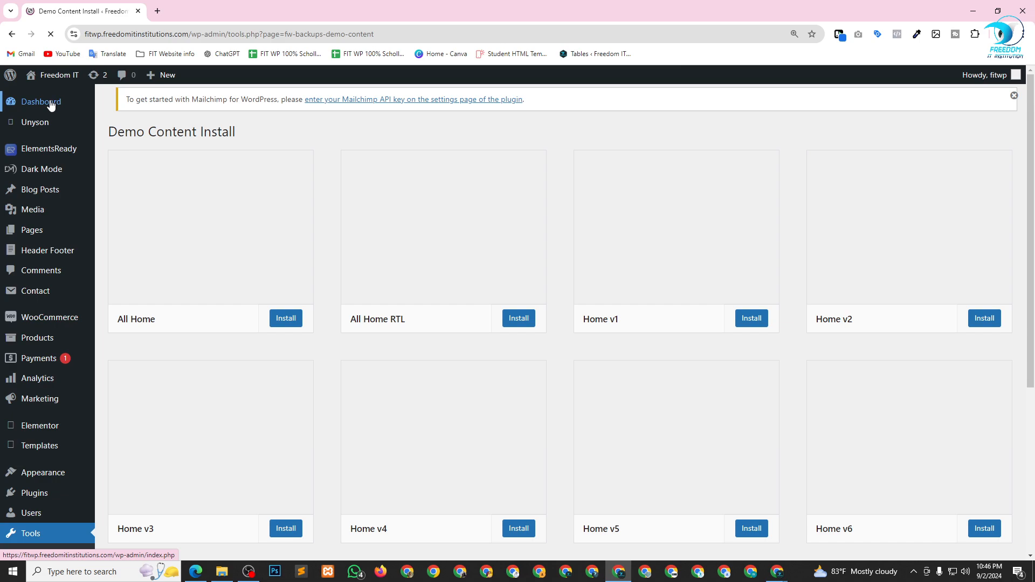
Open the WP Reset tool and run Site Reset on the whole site, entering "reset" as the confirmation text
{"action": "mouse_move", "coordinate": [51, 106]}
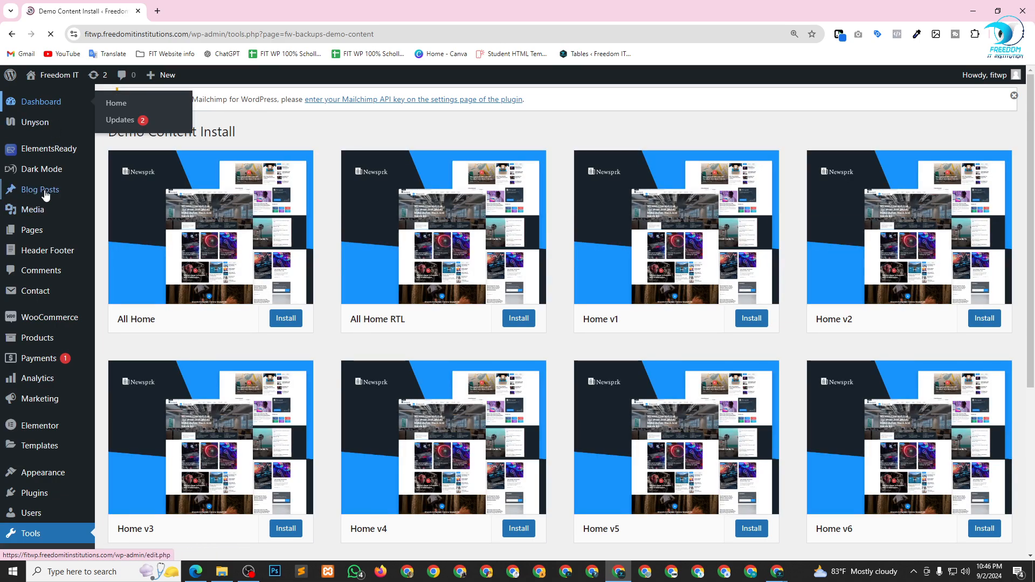
{"action": "scroll", "coordinate": [32, 214], "scroll_direction": "down", "scroll_amount": 1}
{"action": "scroll", "coordinate": [33, 214], "scroll_direction": "down", "scroll_amount": 5}
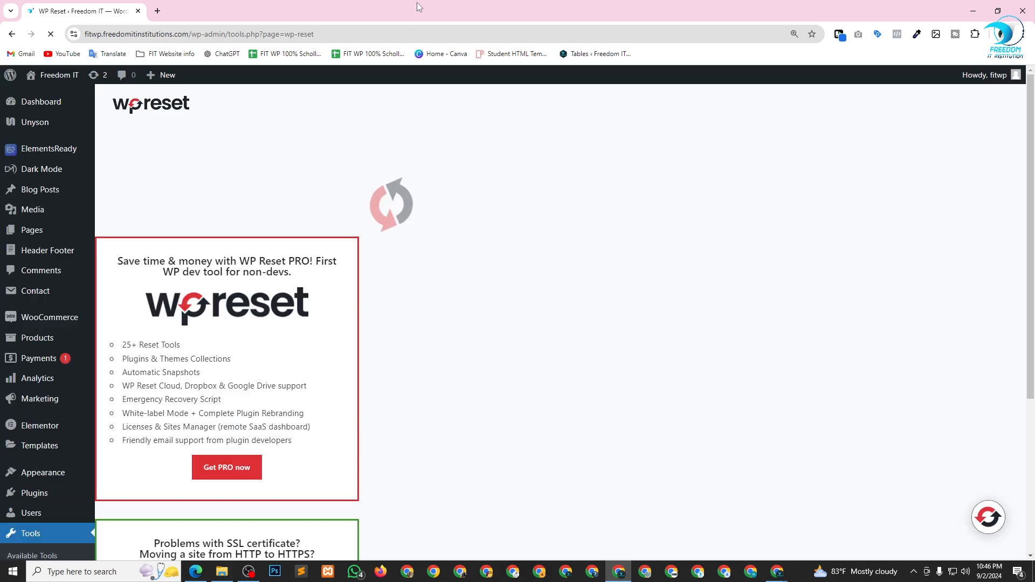
{"action": "scroll", "coordinate": [385, 260], "scroll_direction": "down", "scroll_amount": 18}
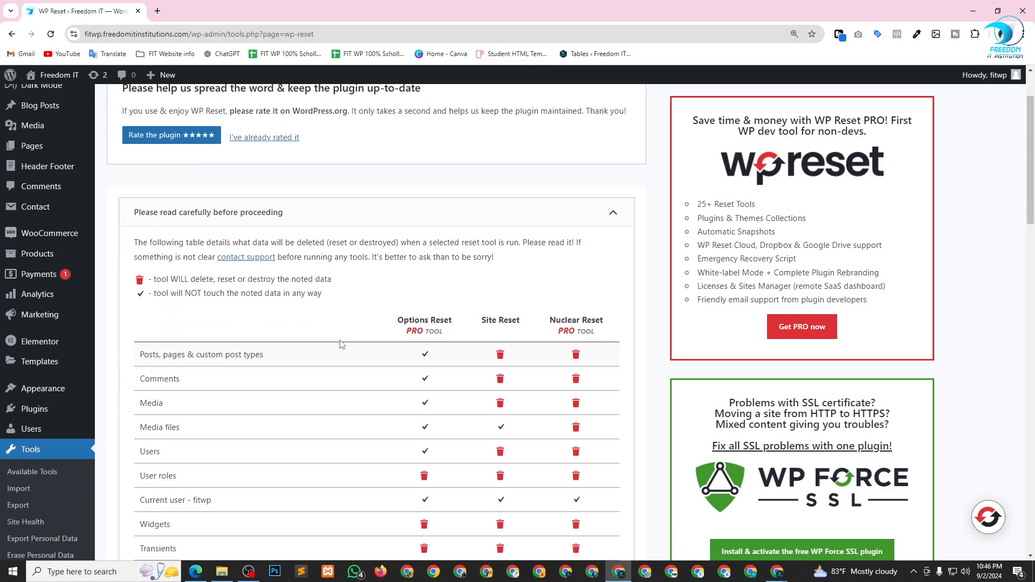
{"action": "scroll", "coordinate": [343, 302], "scroll_direction": "down", "scroll_amount": 3}
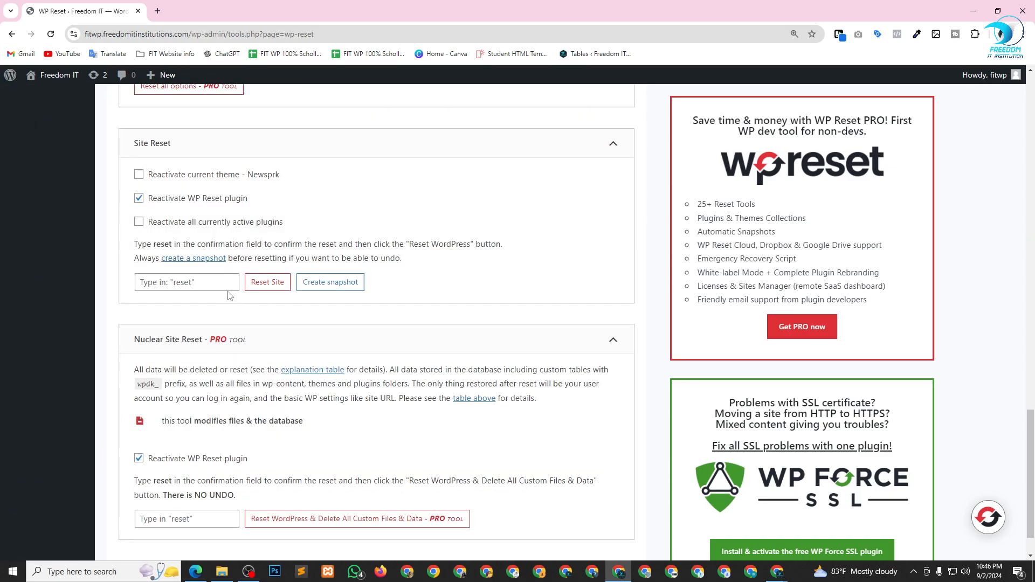
{"action": "left_click", "coordinate": [186, 279]}
{"action": "type", "text": "reset"}
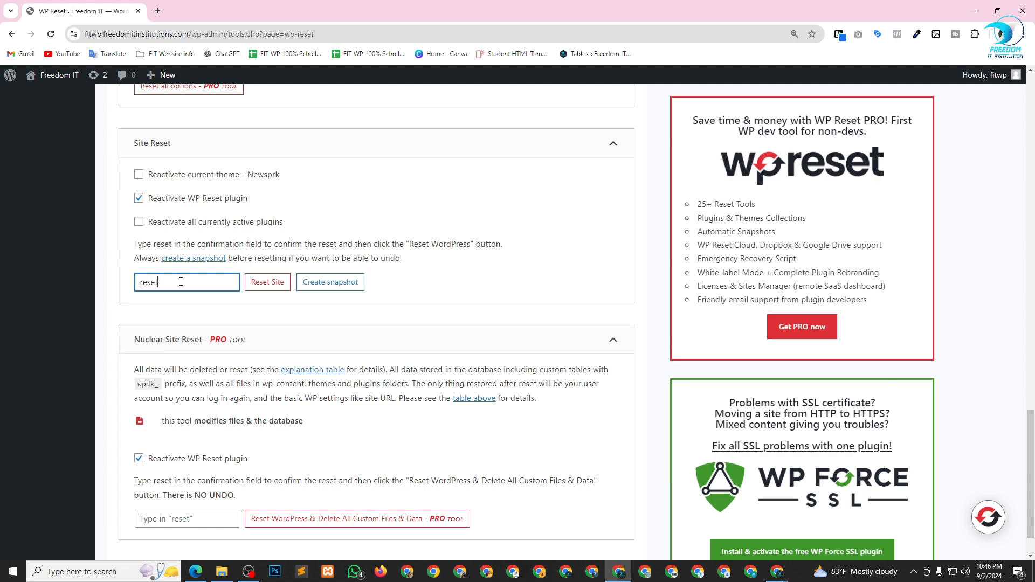
{"action": "left_click", "coordinate": [267, 282]}
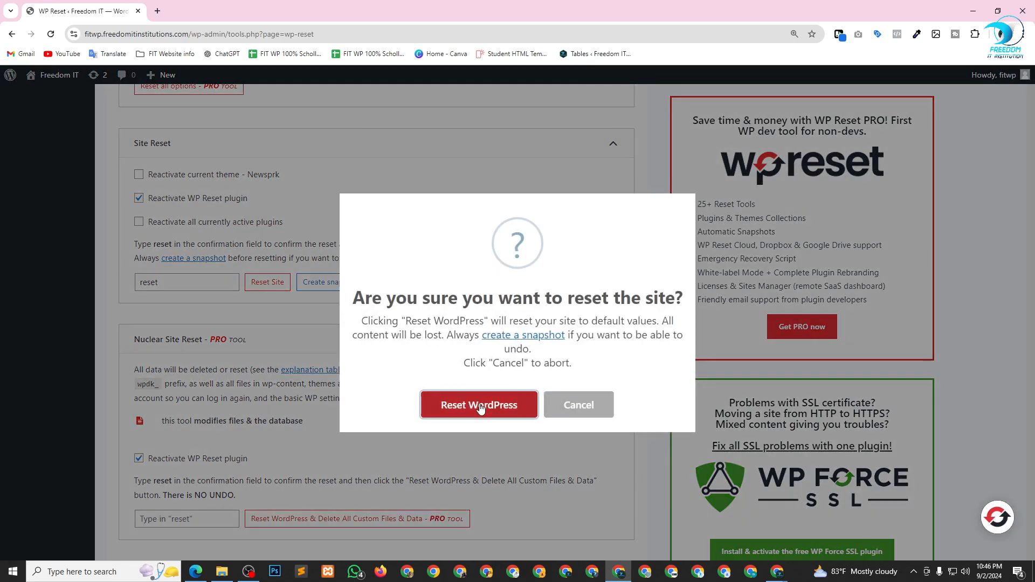
{"action": "left_click", "coordinate": [480, 407]}
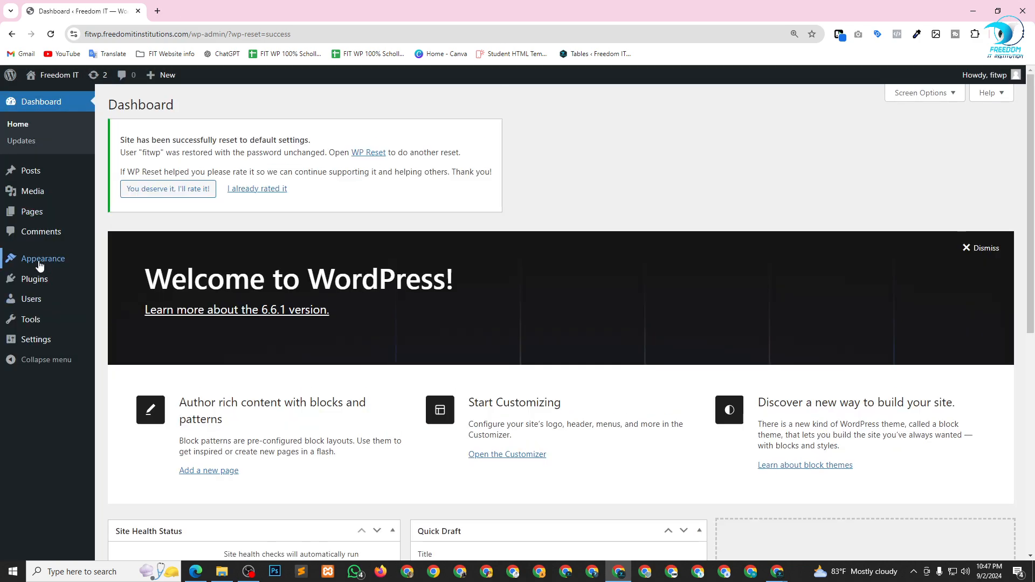
Open the installed themes, glancing at the Theme File Editor on the way, and activate the Hello Elementor theme
{"action": "mouse_move", "coordinate": [39, 264]}
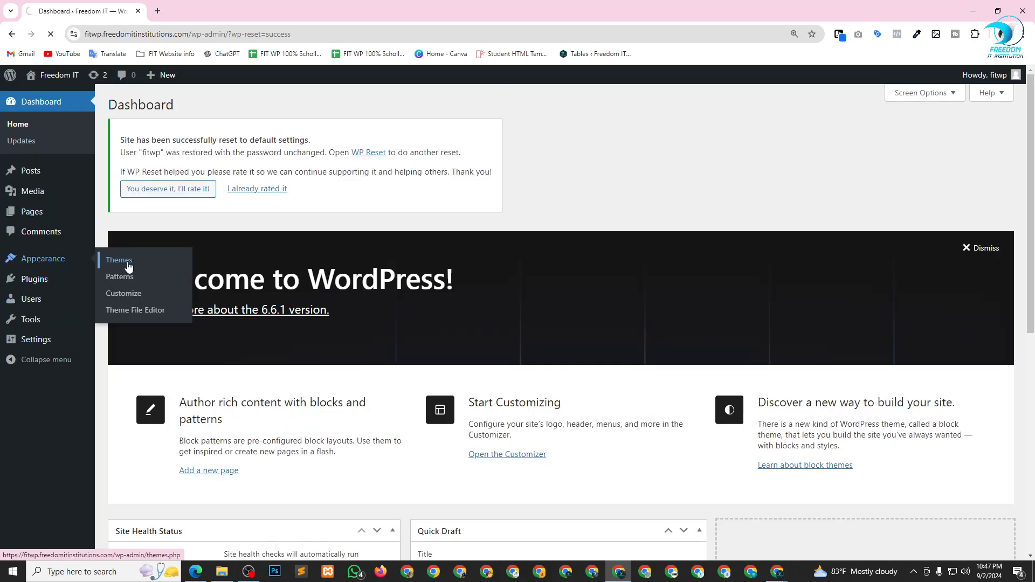
{"action": "mouse_move", "coordinate": [37, 285]}
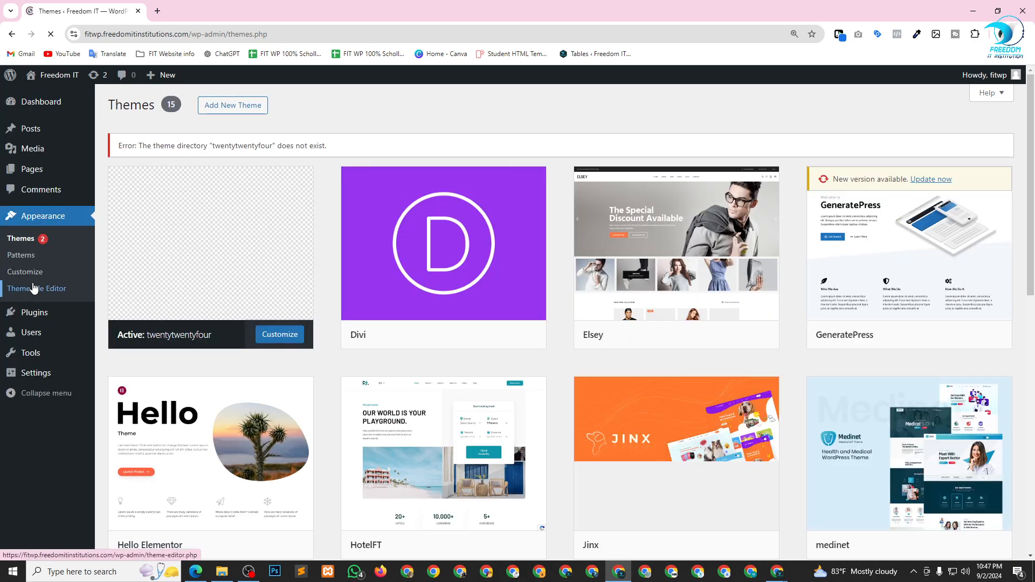
{"action": "left_click", "coordinate": [34, 289]}
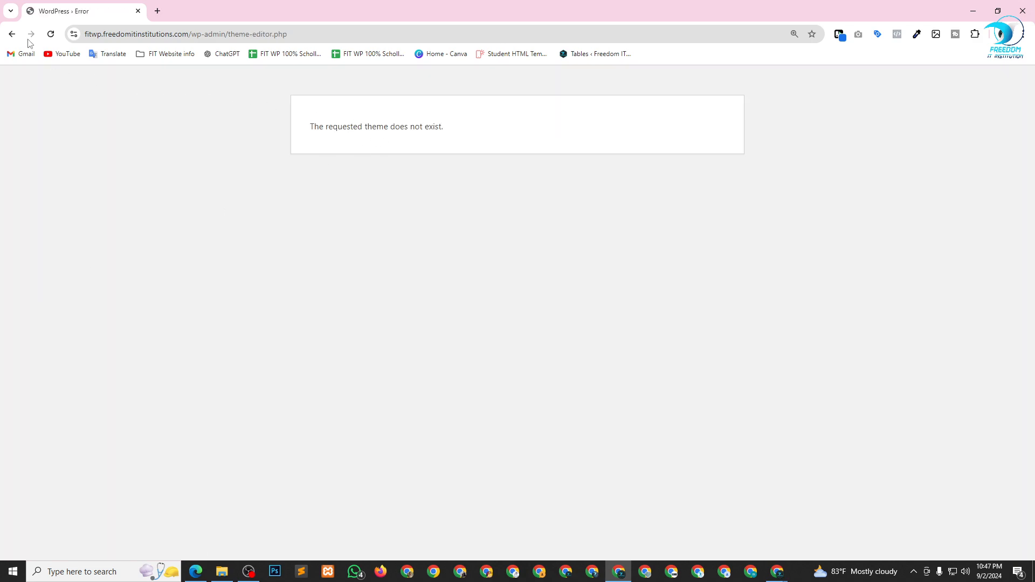
{"action": "left_click", "coordinate": [11, 34]}
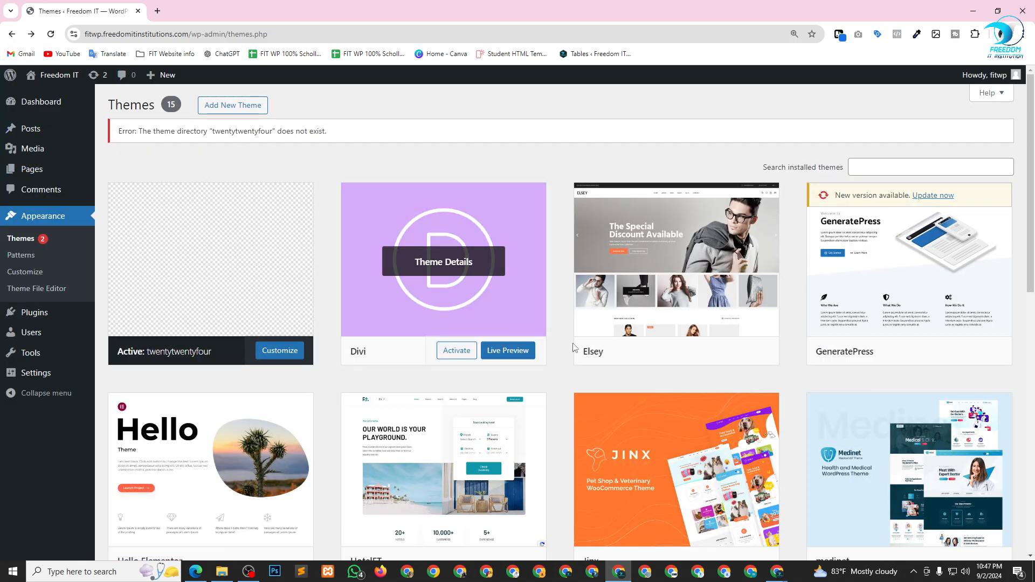
{"action": "scroll", "coordinate": [269, 404], "scroll_direction": "down", "scroll_amount": 4}
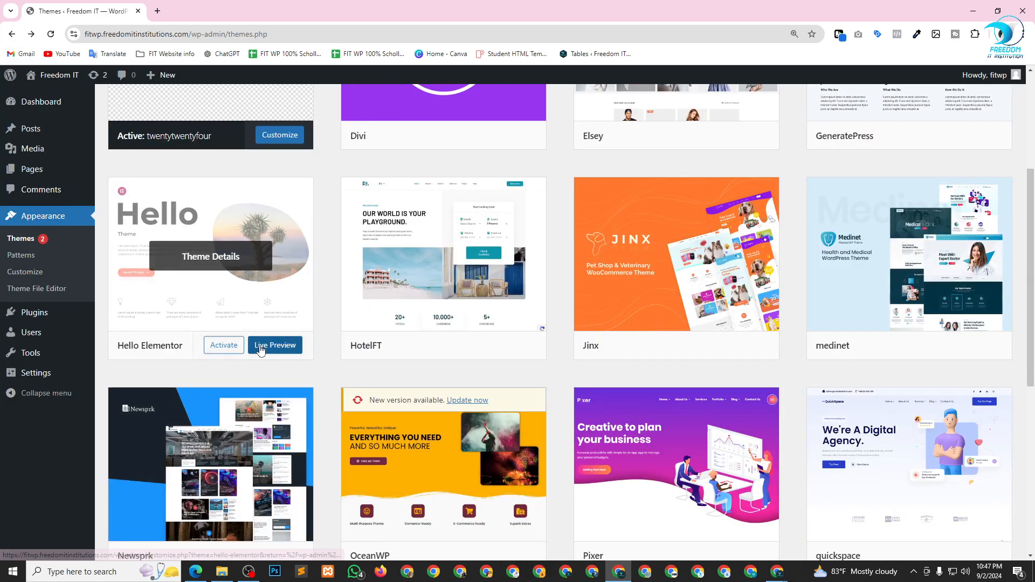
{"action": "left_click", "coordinate": [223, 345]}
{"action": "scroll", "coordinate": [203, 274], "scroll_direction": "up", "scroll_amount": 1}
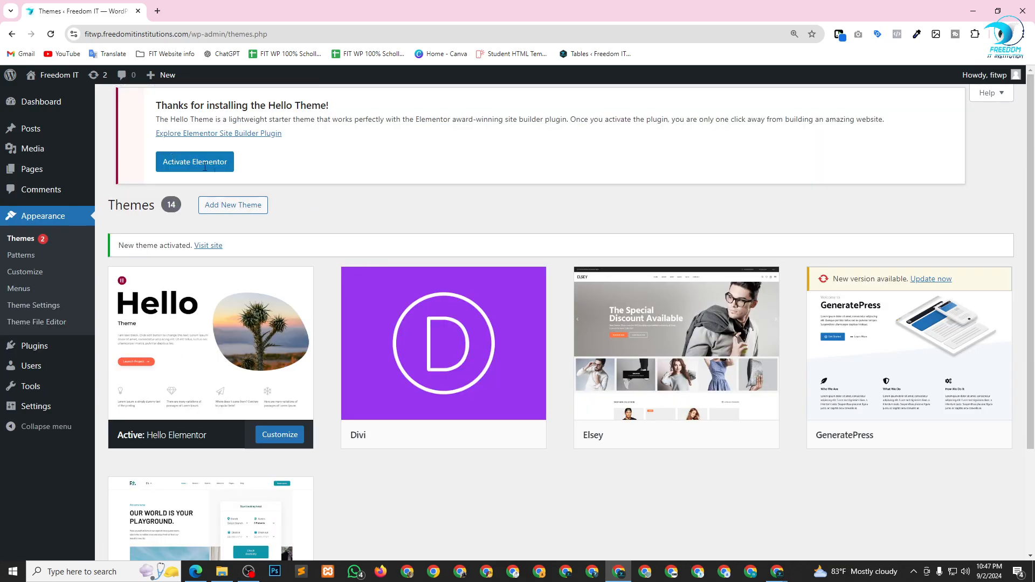
Bulk delete all installed plugins from the site and accept the deletion of their data
{"action": "scroll", "coordinate": [41, 302], "scroll_direction": "down", "scroll_amount": 5}
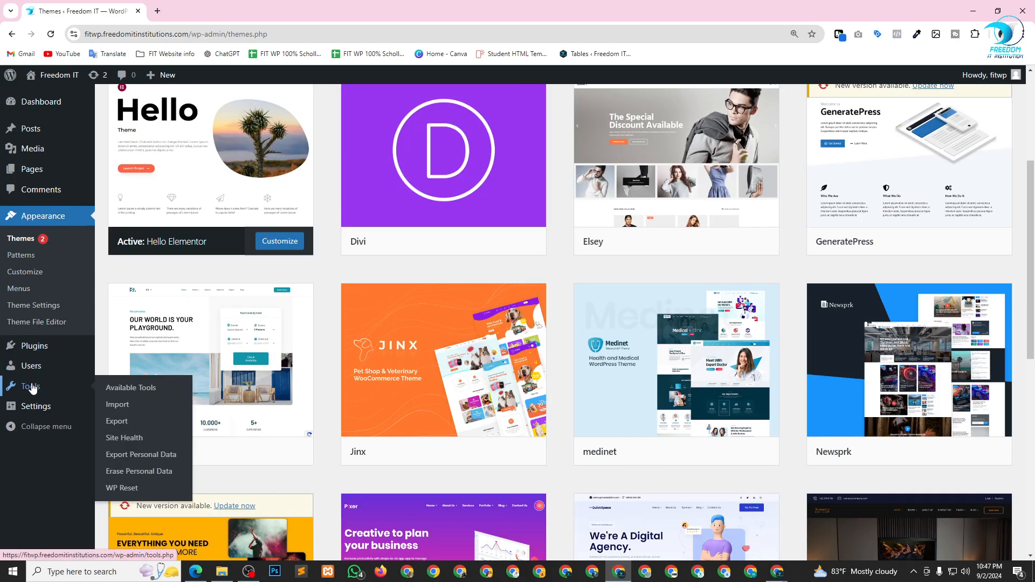
{"action": "left_click", "coordinate": [39, 348]}
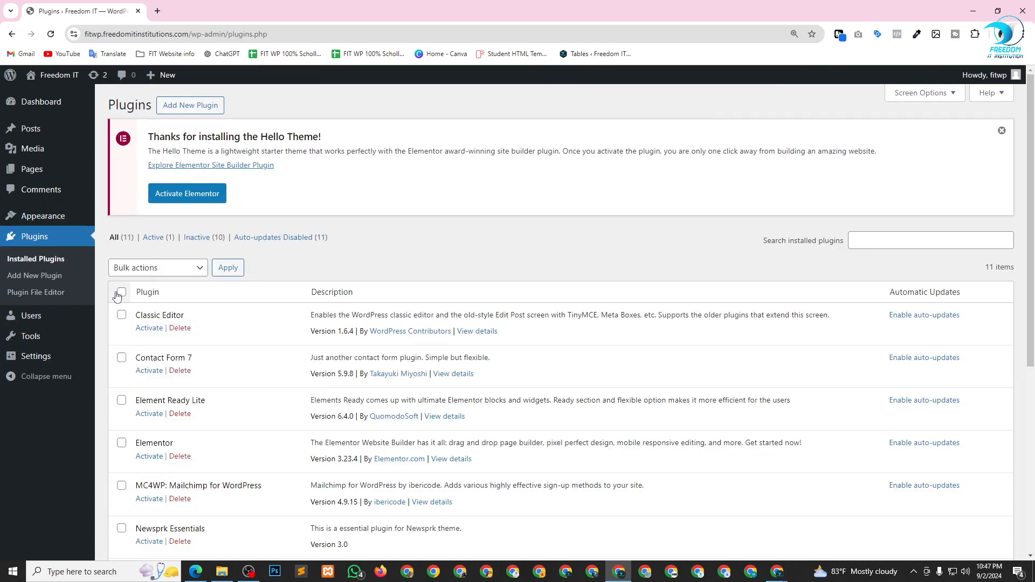
{"action": "left_click", "coordinate": [144, 272]}
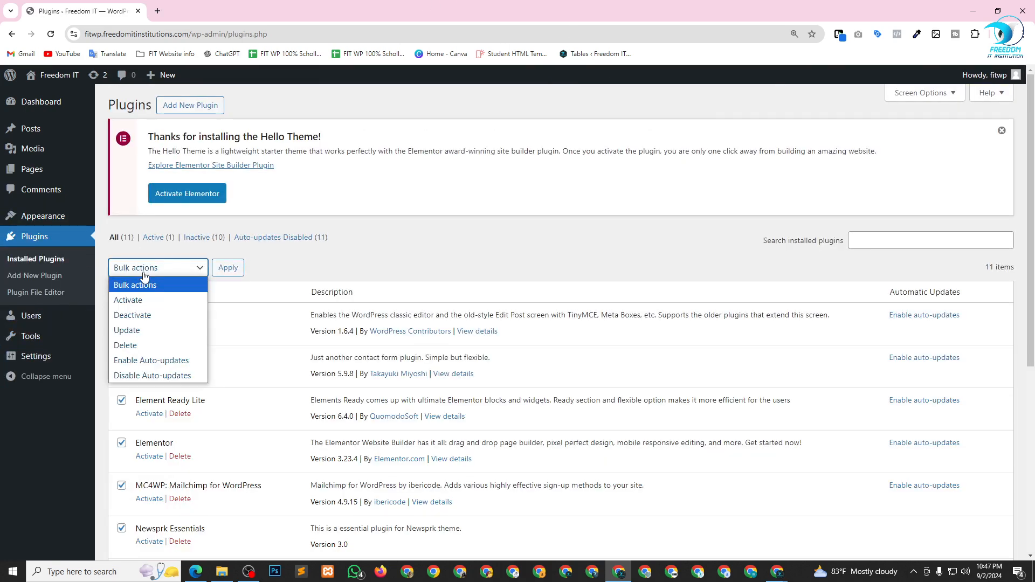
{"action": "left_click", "coordinate": [125, 345]}
{"action": "left_click", "coordinate": [229, 268]}
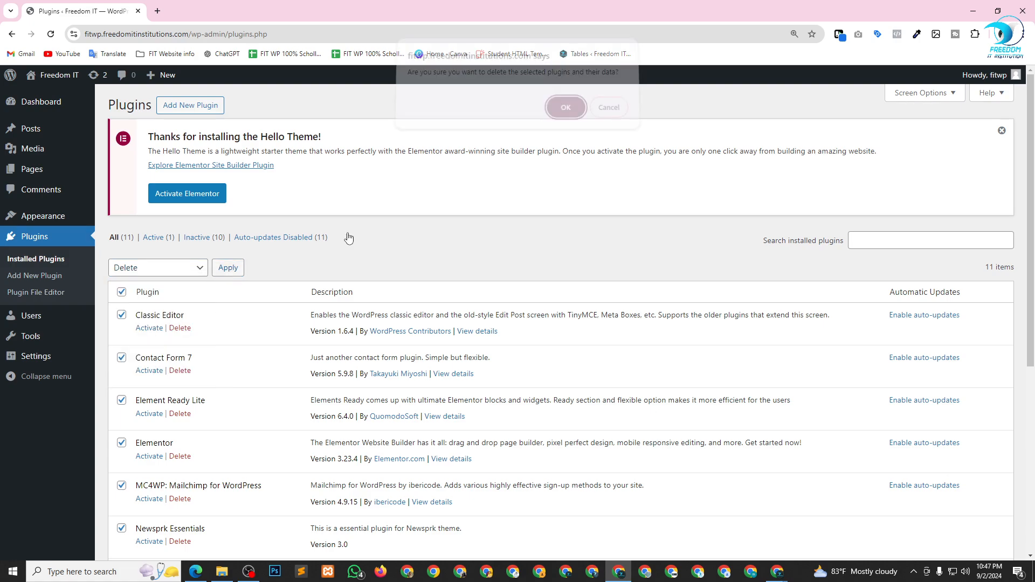
{"action": "left_click", "coordinate": [564, 108]}
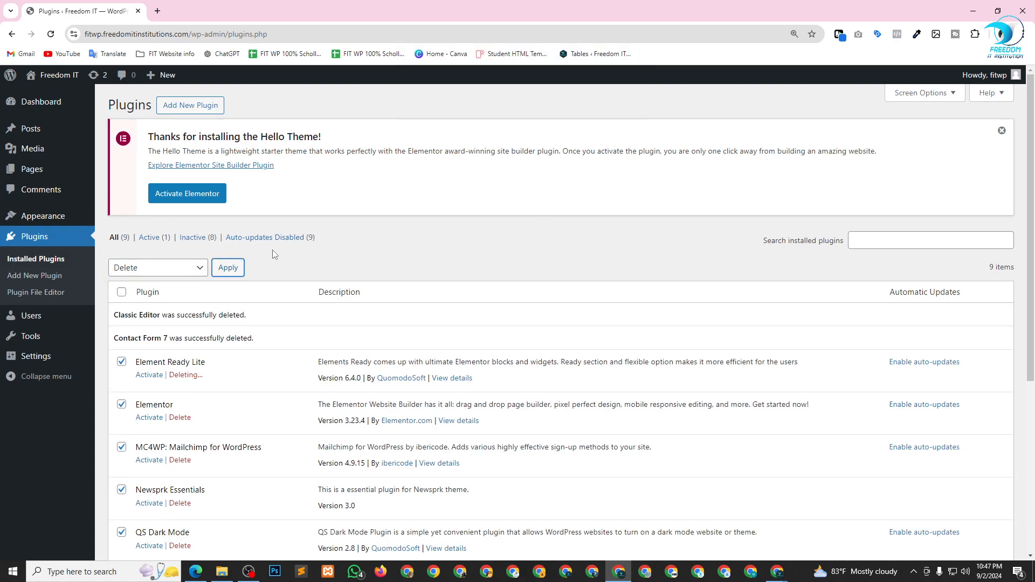
Switch to File Explorer and extract the newsify-magazine-wordpress-theme zip in the Resource folder into a folder of the same name
{"action": "mouse_move", "coordinate": [41, 217]}
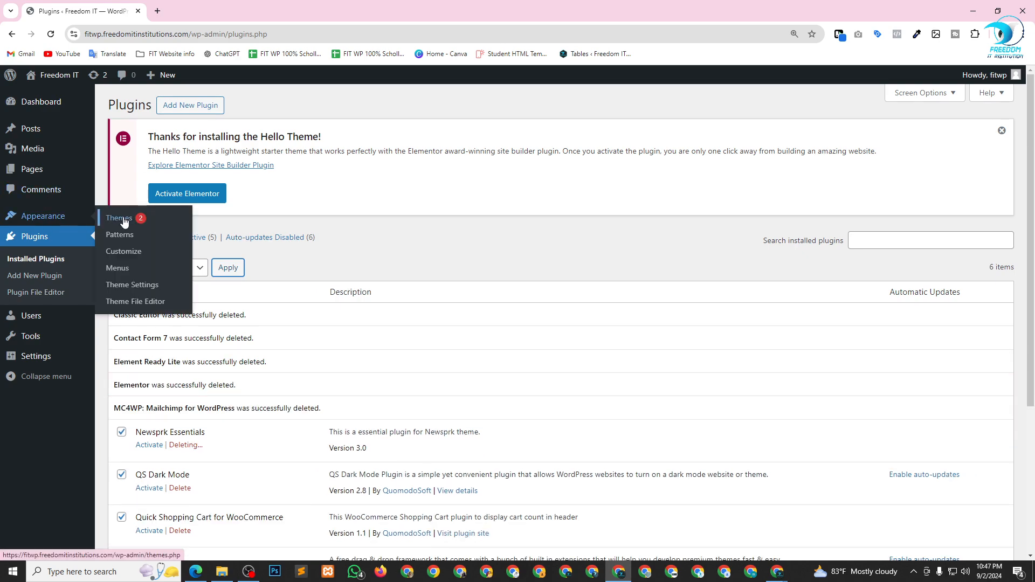
{"action": "left_click", "coordinate": [222, 572]}
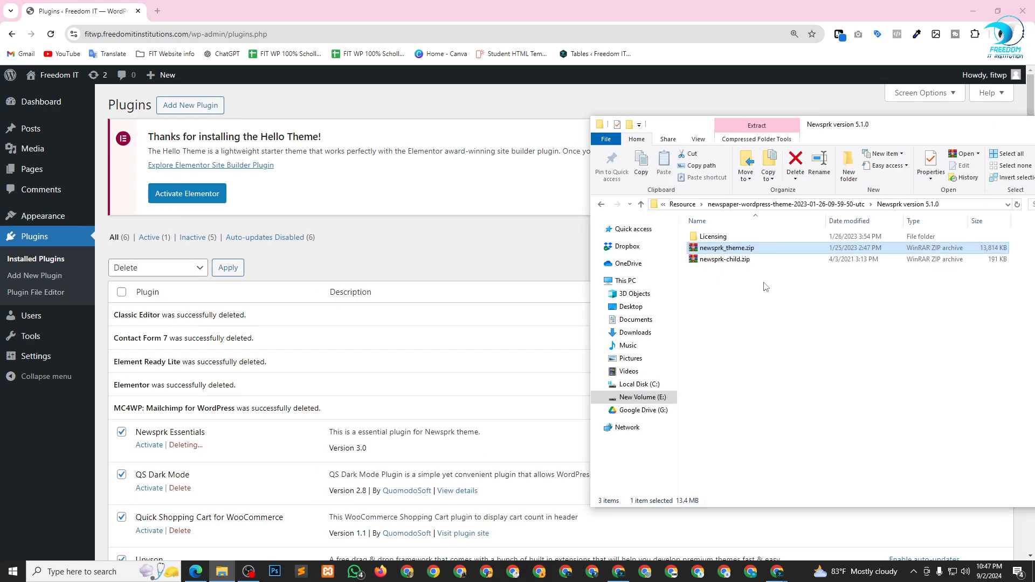
{"action": "left_click", "coordinate": [641, 205]}
{"action": "left_click", "coordinate": [641, 204]}
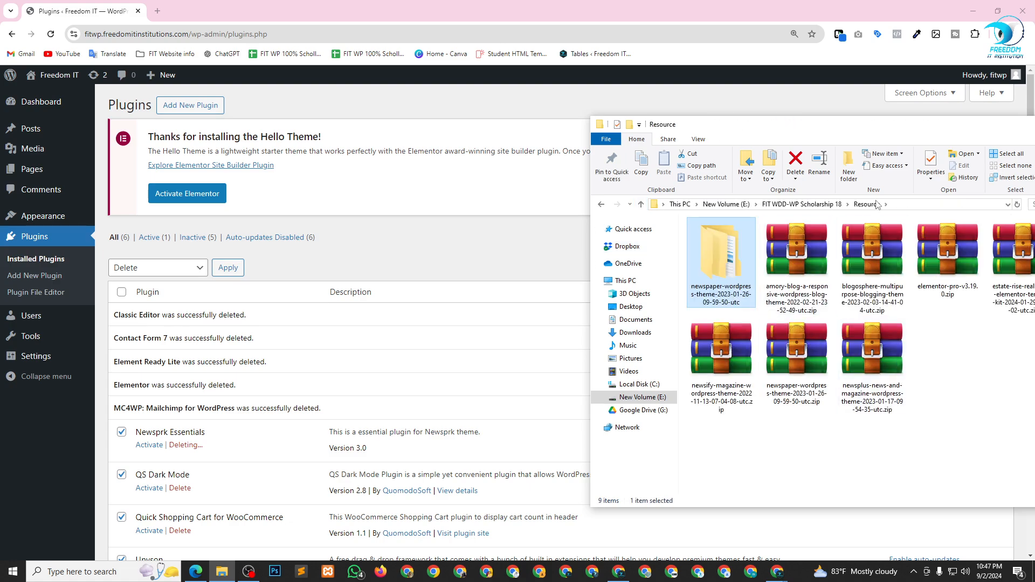
{"action": "left_click_drag", "start_coordinate": [889, 131], "coordinate": [692, 139]}
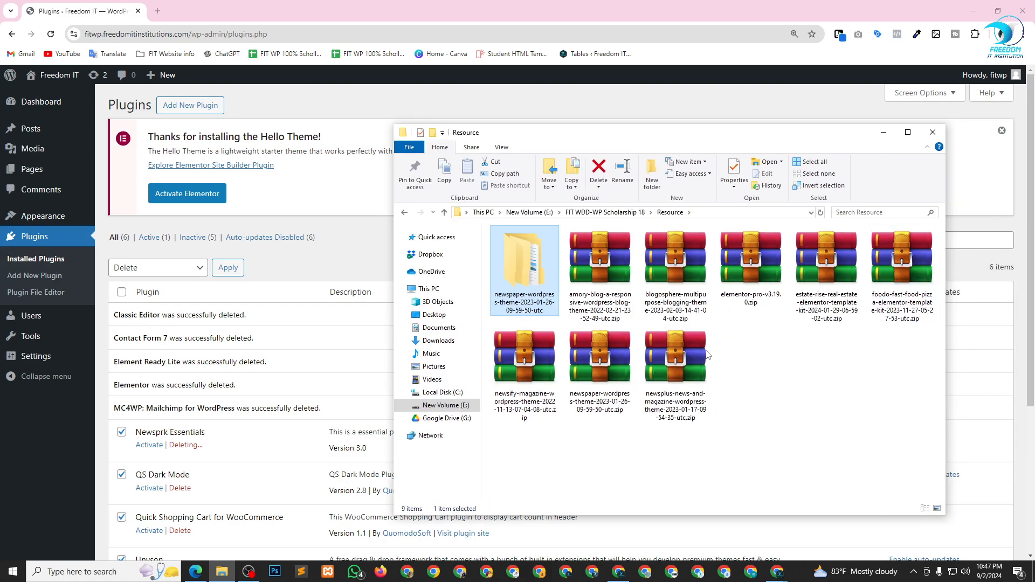
{"action": "left_click", "coordinate": [533, 380]}
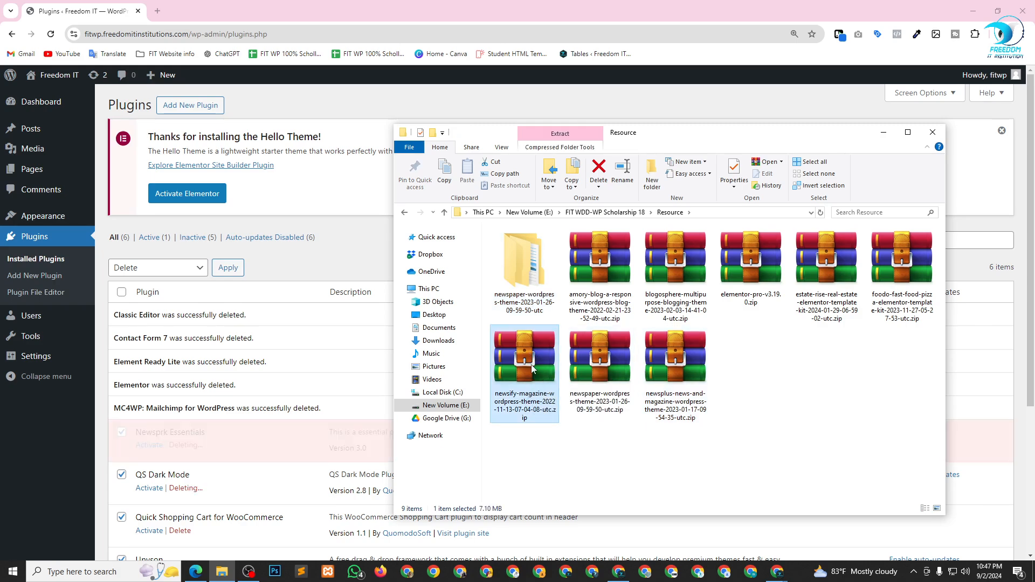
{"action": "right_click", "coordinate": [533, 369]}
{"action": "left_click", "coordinate": [593, 267]}
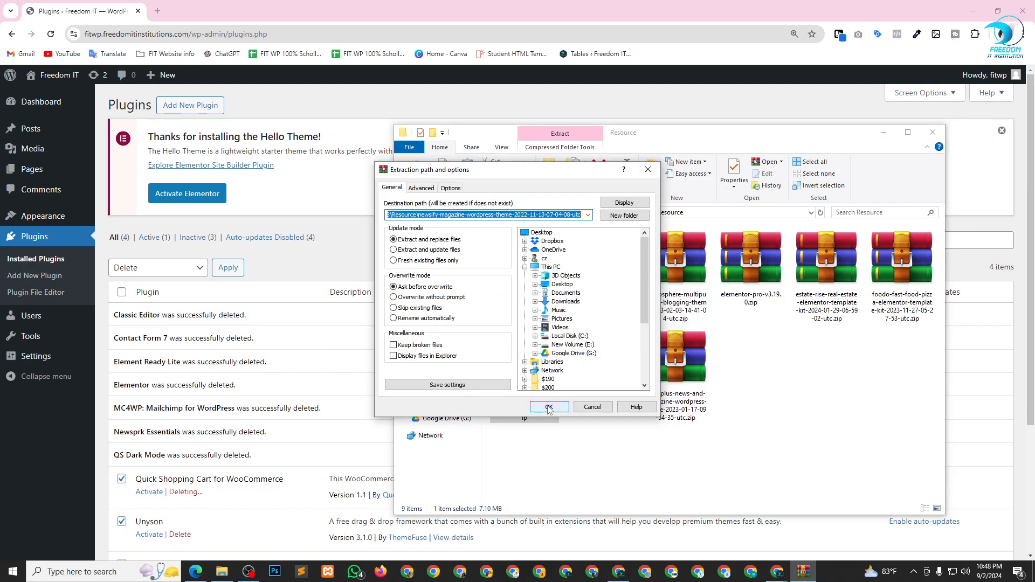
{"action": "left_click", "coordinate": [548, 407]}
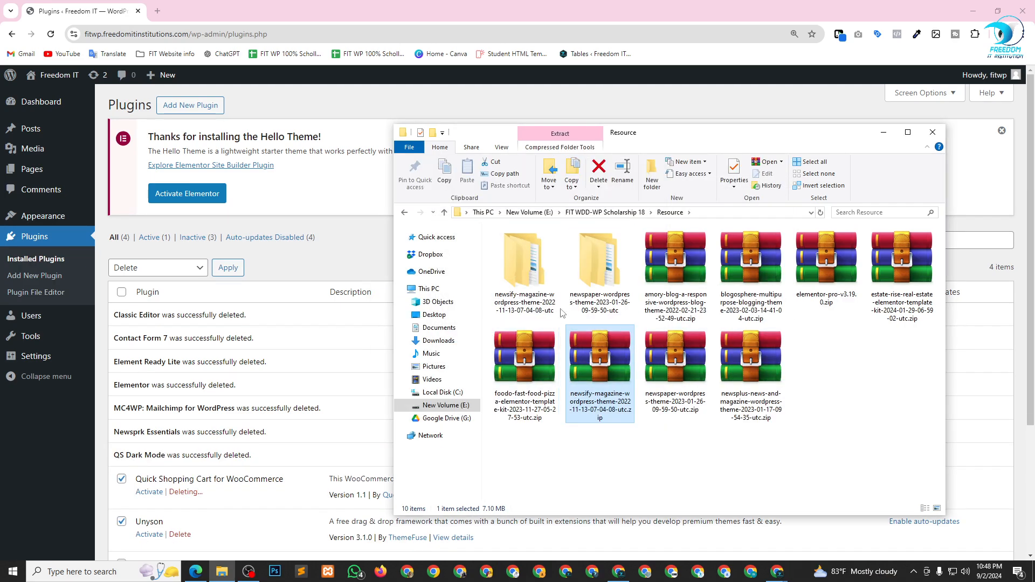
Look inside the extracted newsify theme folder and return to the Resource folder
{"action": "double_click", "coordinate": [526, 270]}
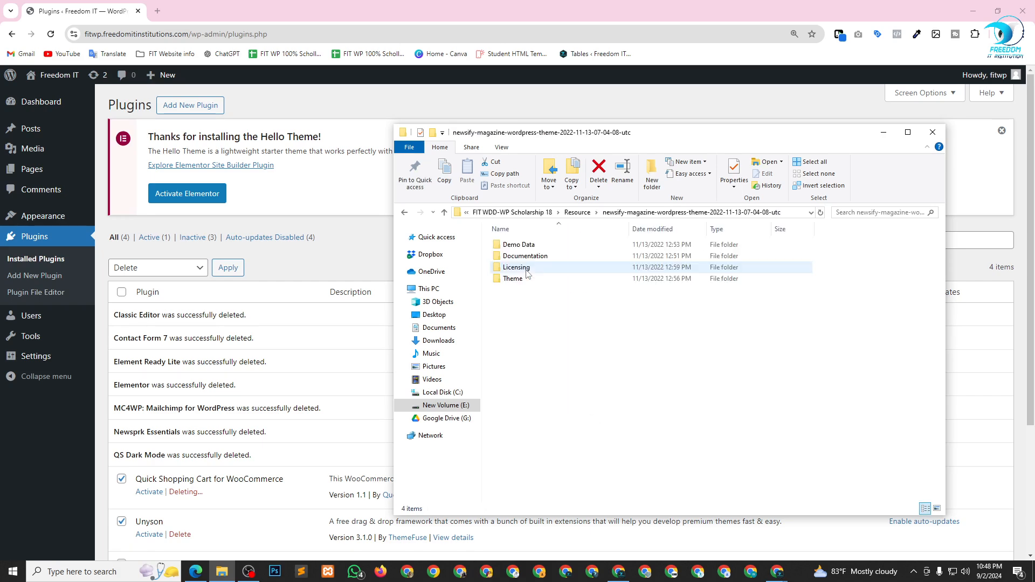
{"action": "left_click", "coordinate": [444, 213]}
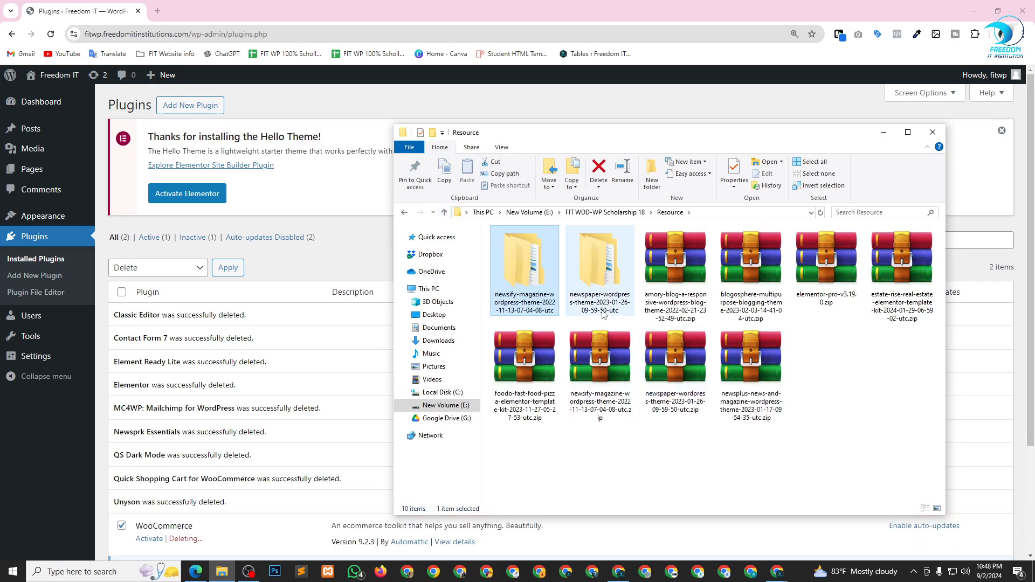
{"action": "left_click", "coordinate": [608, 275]}
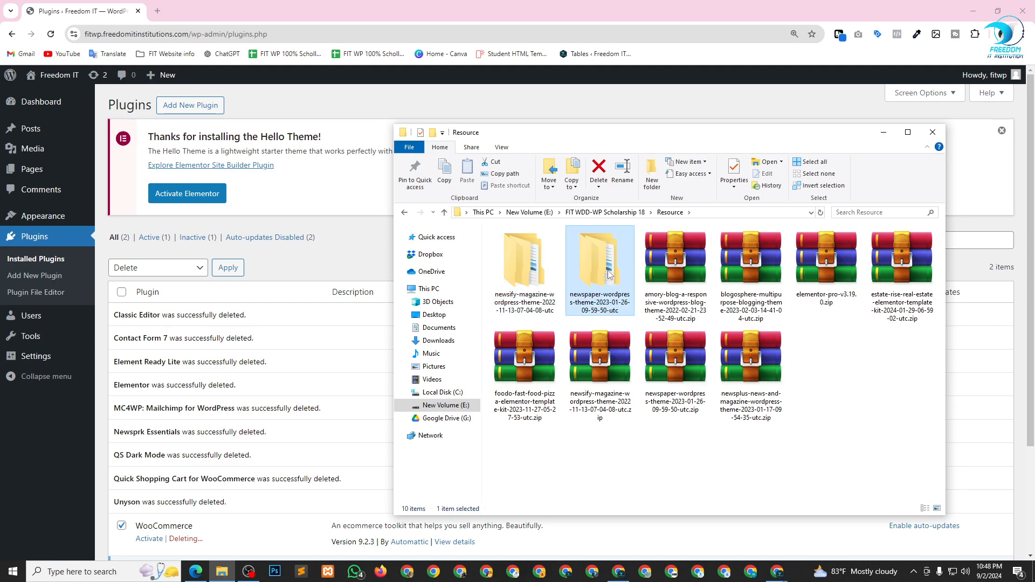
{"action": "left_click", "coordinate": [533, 279]}
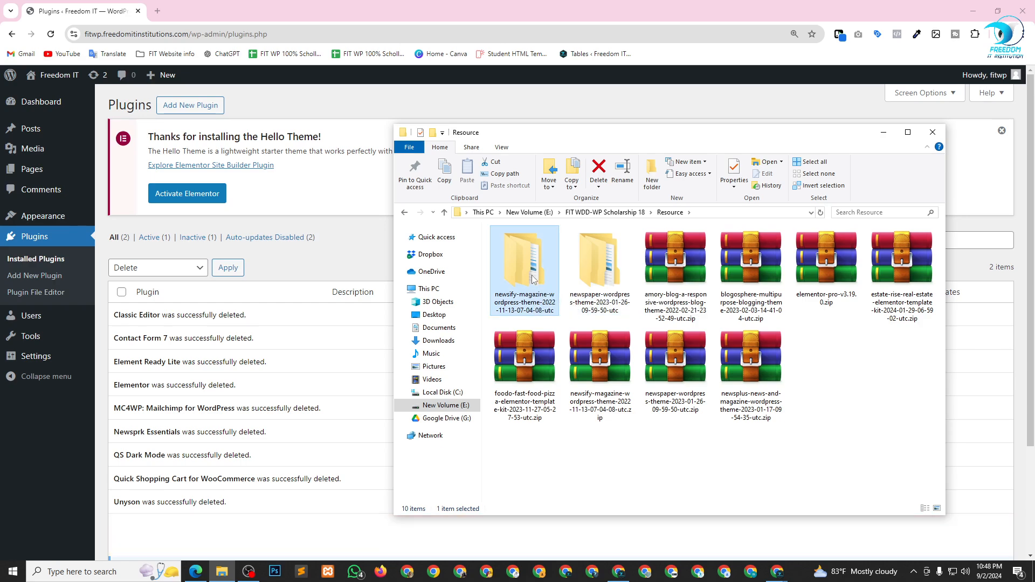
Open the form for uploading a new theme in the WordPress admin
{"action": "left_click", "coordinate": [46, 217]}
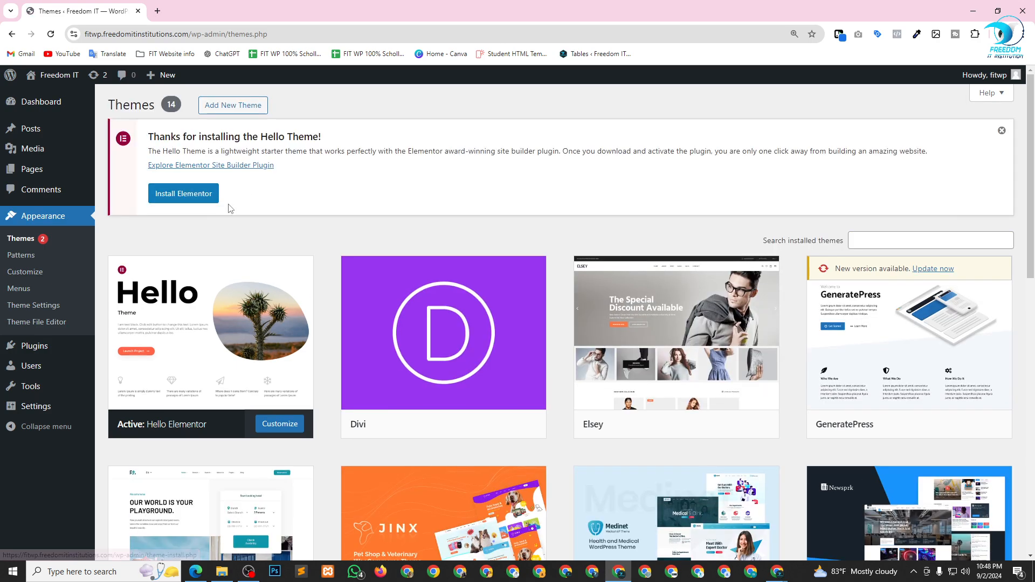
{"action": "left_click", "coordinate": [229, 106]}
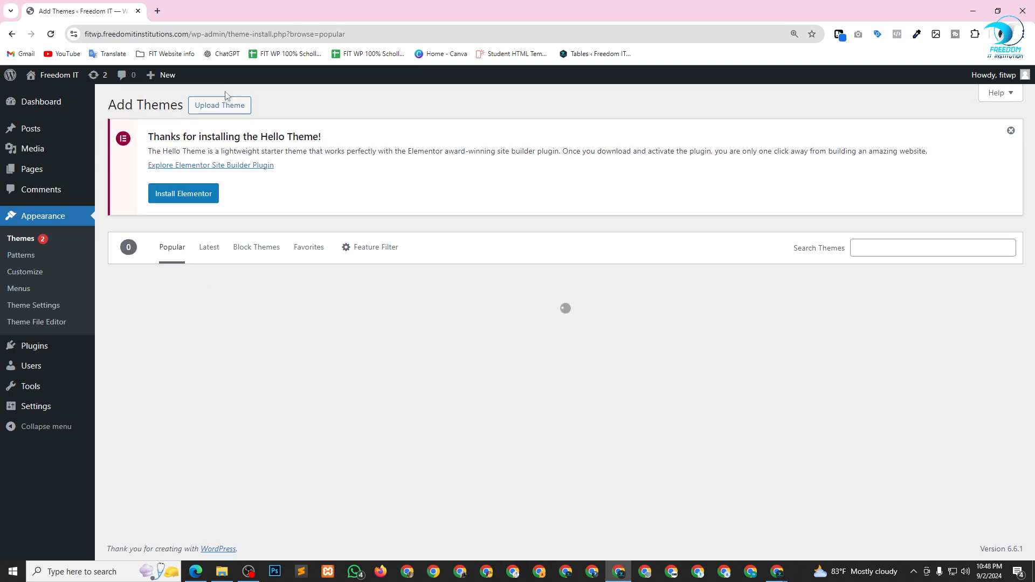
{"action": "left_click", "coordinate": [226, 104]}
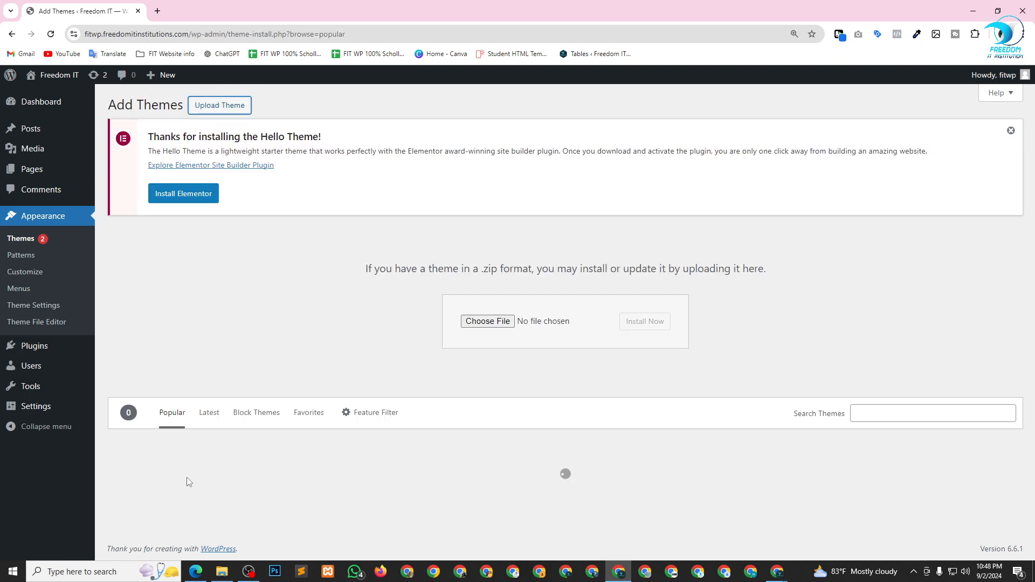
Install the theme from newsify.zip in the extracted newsify folder's Theme subfolder and activate it
{"action": "scroll", "coordinate": [275, 470], "scroll_direction": "down", "scroll_amount": 2}
{"action": "left_click", "coordinate": [221, 572]}
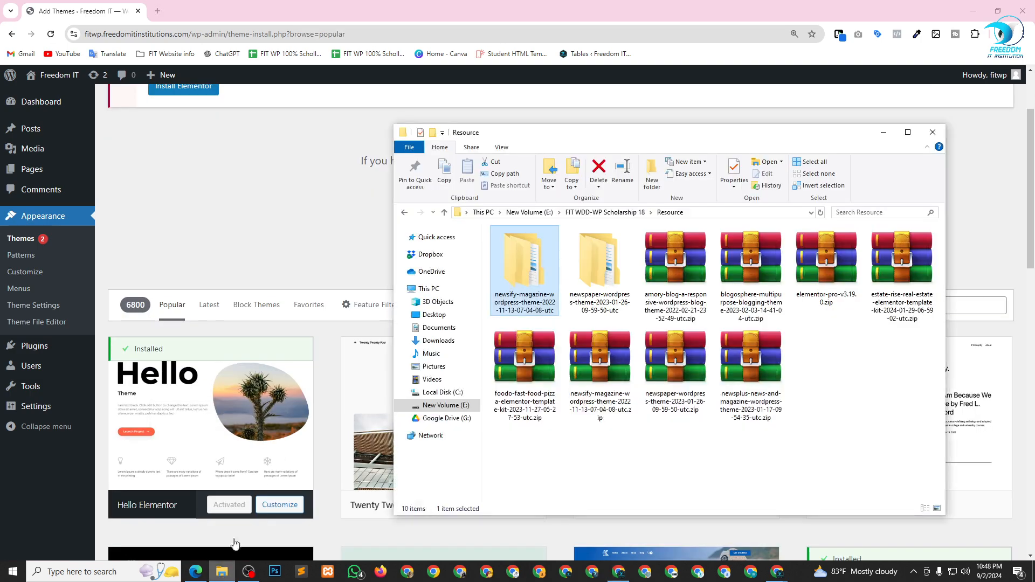
{"action": "double_click", "coordinate": [523, 286]}
{"action": "double_click", "coordinate": [521, 280]}
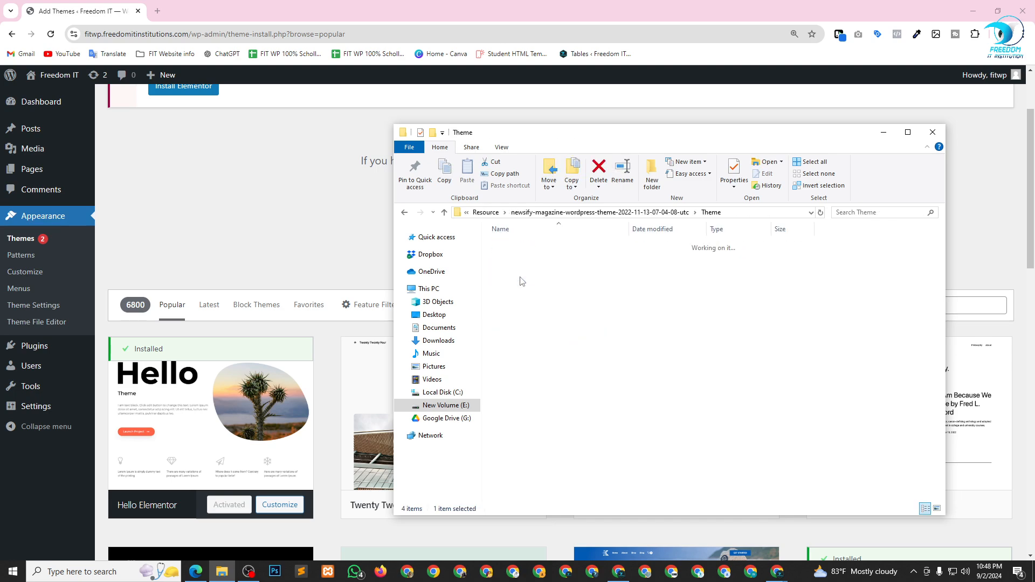
{"action": "left_click_drag", "start_coordinate": [592, 133], "coordinate": [511, 292]}
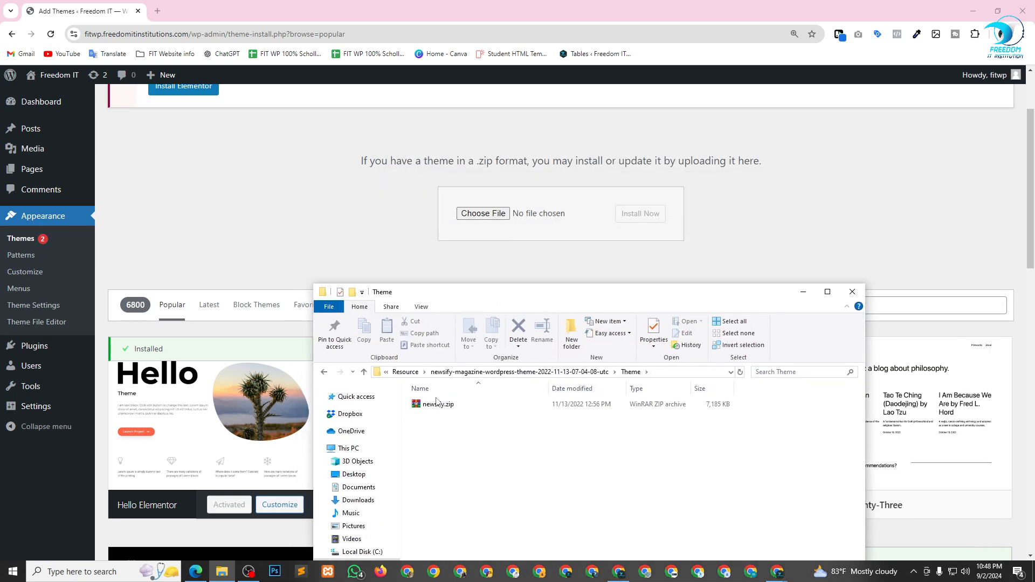
{"action": "left_click", "coordinate": [439, 408]}
{"action": "left_click_drag", "start_coordinate": [446, 411], "coordinate": [484, 215]}
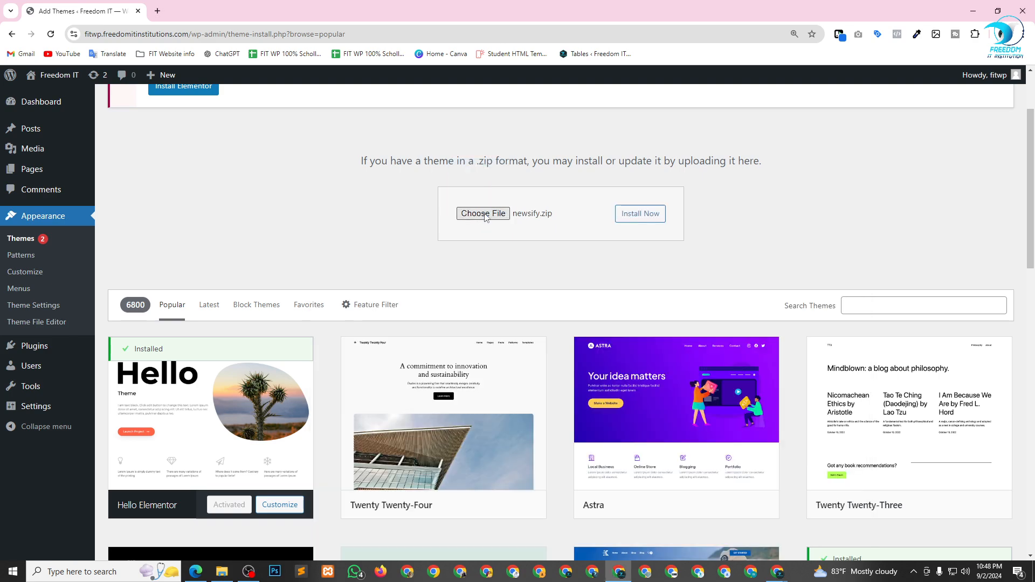
{"action": "left_click", "coordinate": [649, 215]}
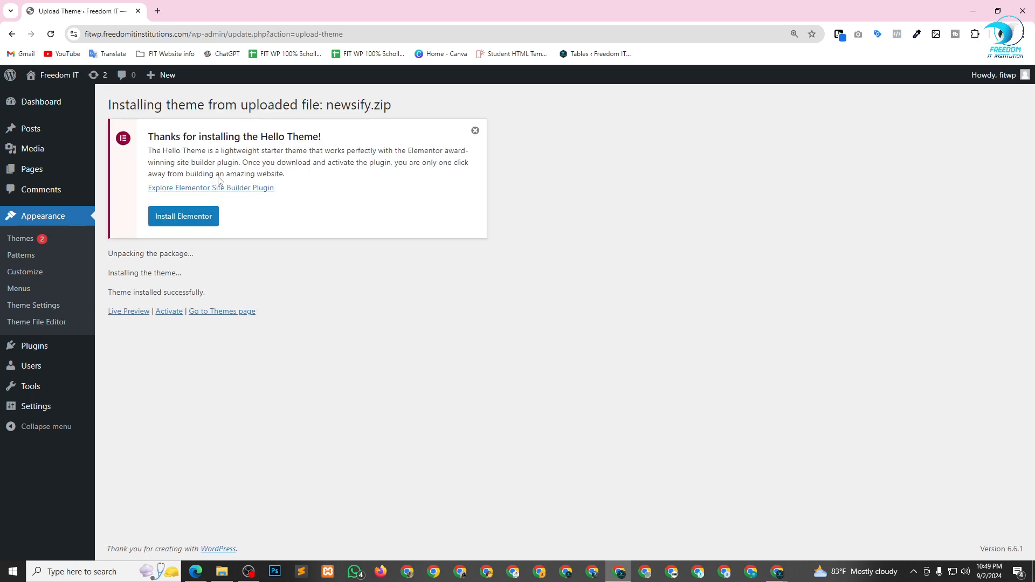
{"action": "left_click", "coordinate": [164, 316]}
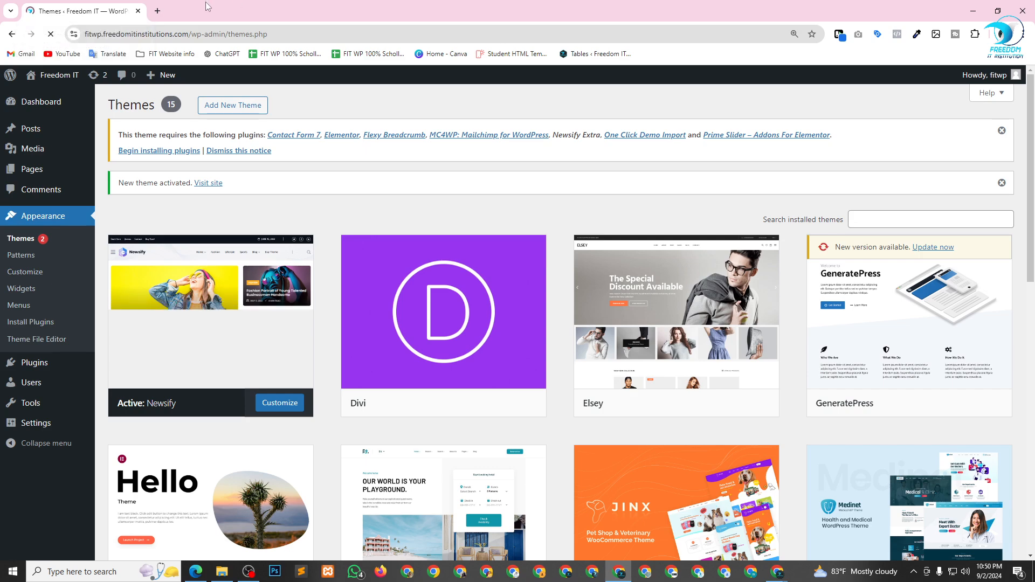
Bulk install all the plugins required by the Newsify theme
{"action": "left_click", "coordinate": [139, 151]}
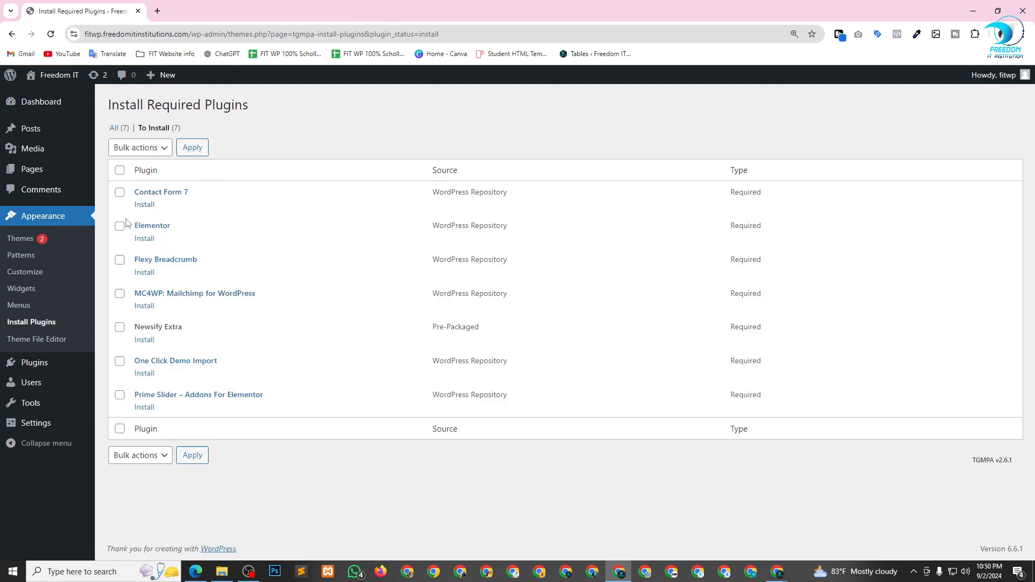
{"action": "left_click", "coordinate": [120, 171]}
{"action": "left_click", "coordinate": [140, 147]}
{"action": "left_click", "coordinate": [124, 178]}
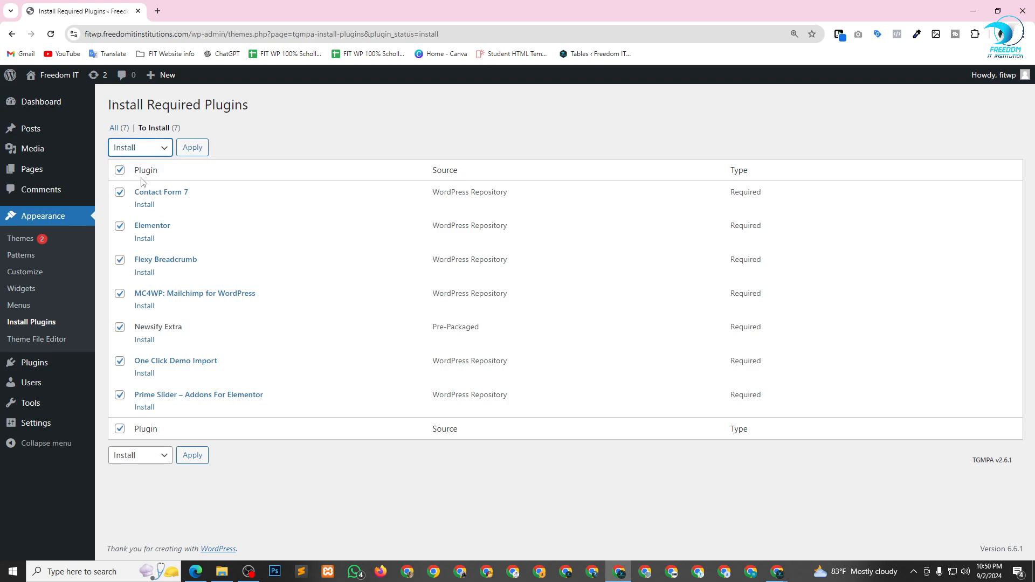
{"action": "left_click", "coordinate": [206, 149]}
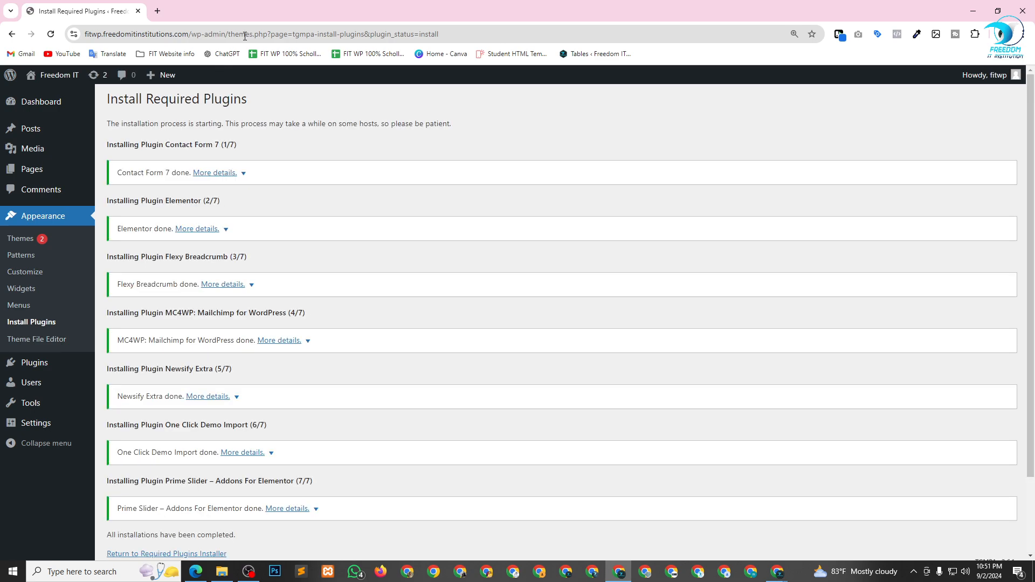
Return to the required plugins list and bulk activate all the installed plugins
{"action": "scroll", "coordinate": [210, 358], "scroll_direction": "down", "scroll_amount": 3}
{"action": "left_click", "coordinate": [191, 464]}
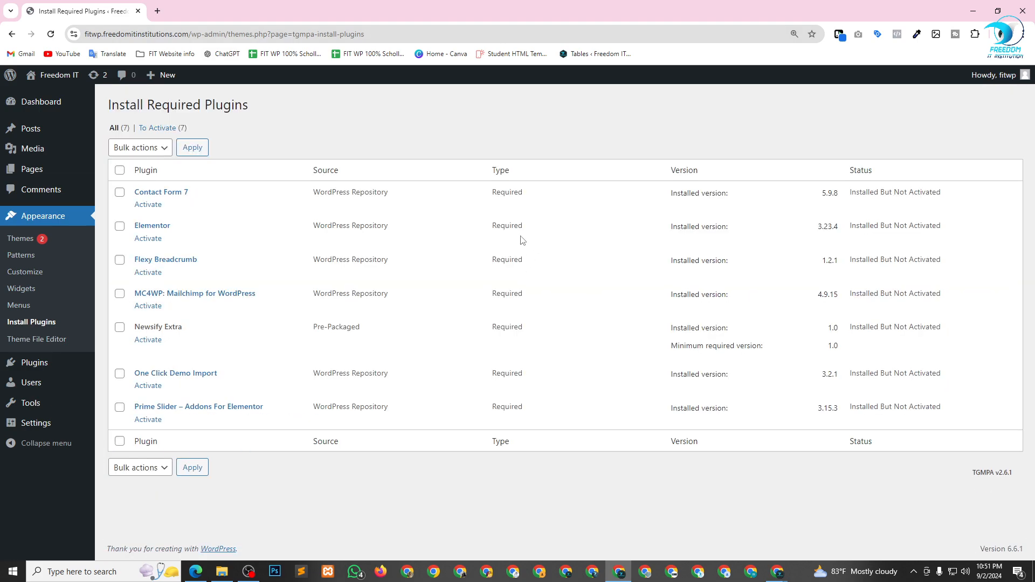
{"action": "left_click", "coordinate": [120, 170]}
{"action": "left_click", "coordinate": [139, 148]}
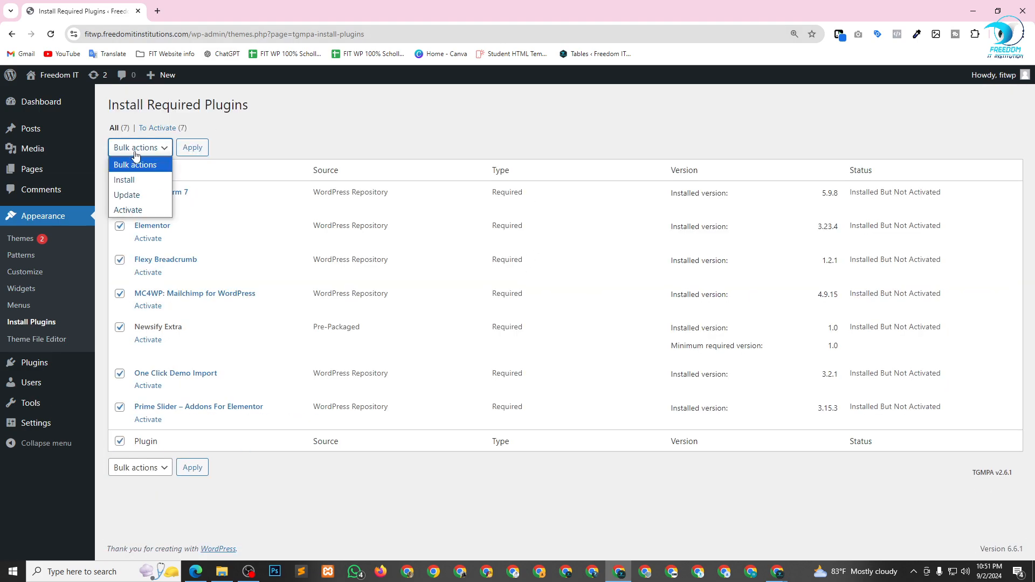
{"action": "left_click", "coordinate": [140, 214]}
{"action": "left_click", "coordinate": [192, 148]}
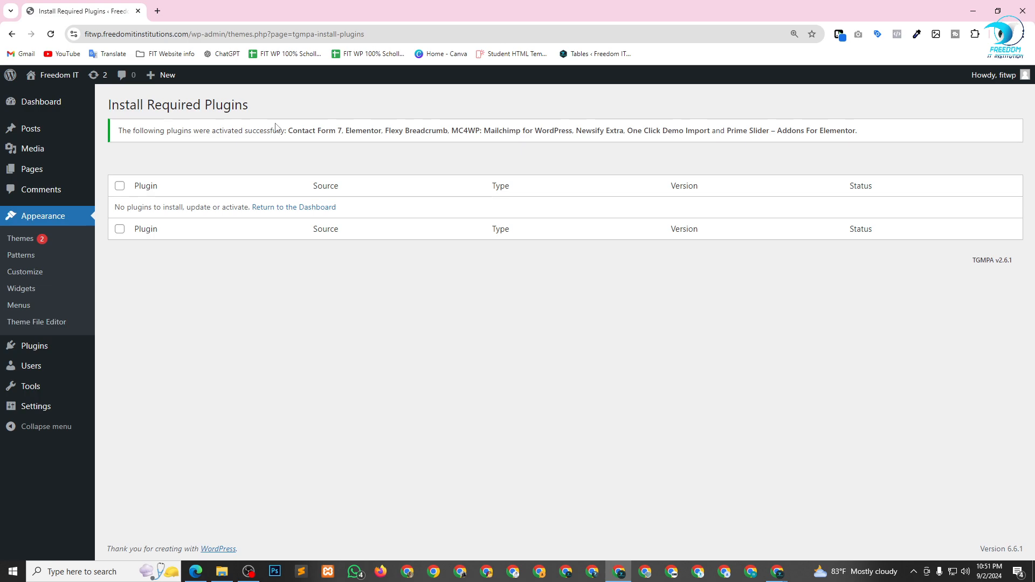
Return to the WordPress dashboard and close the Elementor onboarding wizard
{"action": "left_click", "coordinate": [273, 209]}
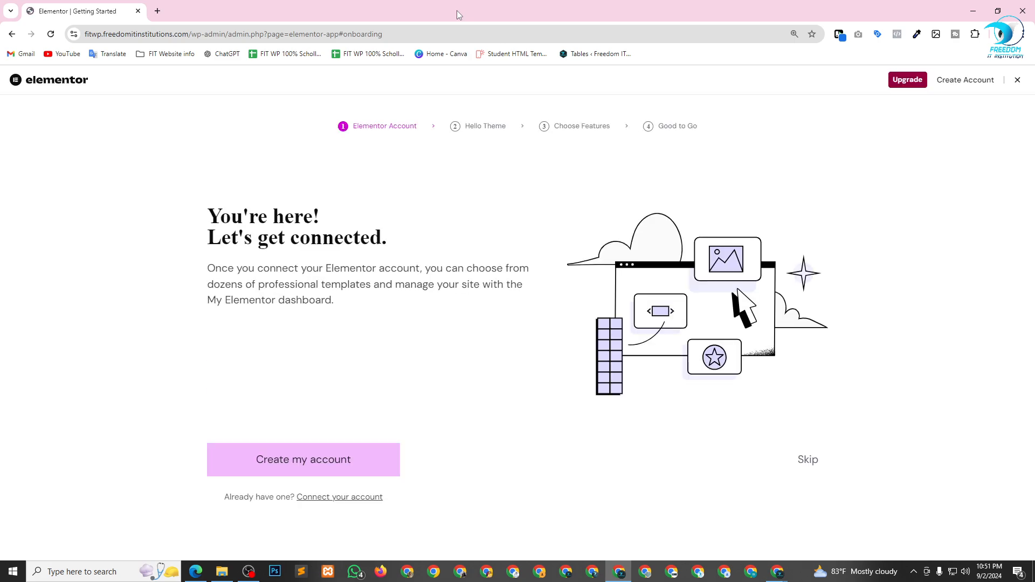
{"action": "left_click", "coordinate": [1018, 80]}
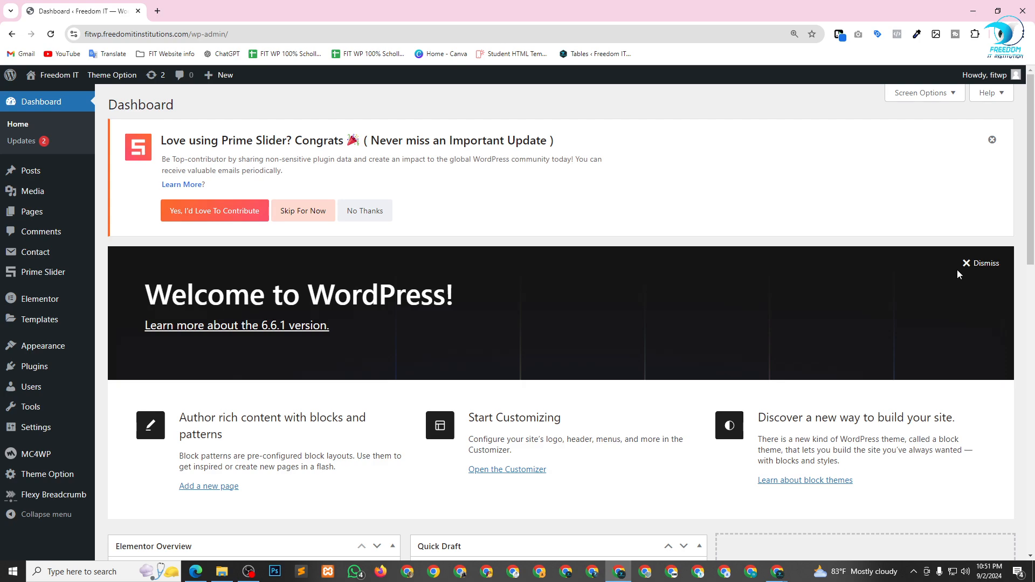
Hide every dashboard screen element, from Elementor Overview and Site Health Status through Prime Slider News & Updates and Welcome
{"action": "left_click", "coordinate": [922, 92]}
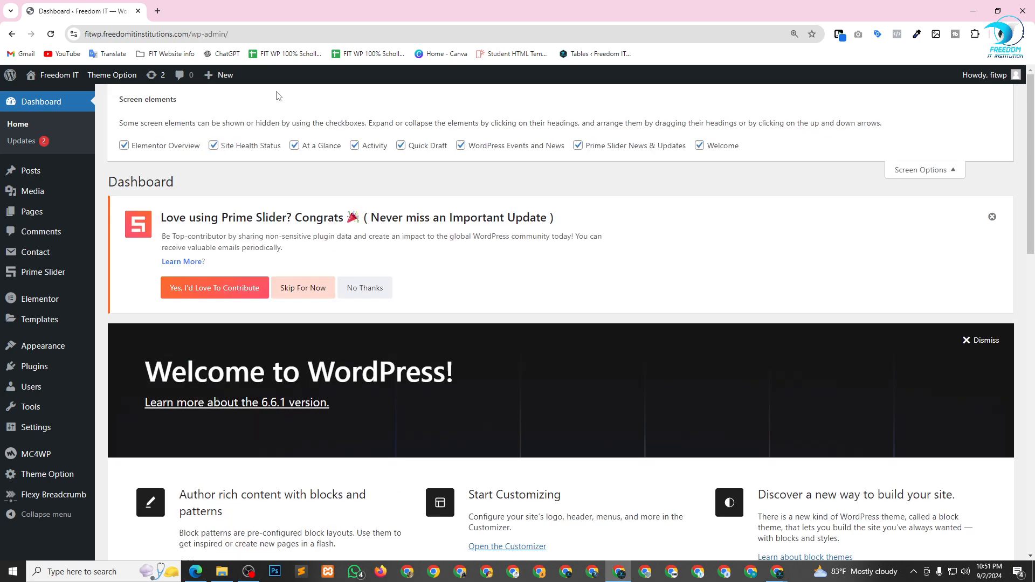
{"action": "left_click", "coordinate": [185, 146]}
{"action": "left_click", "coordinate": [216, 146]}
{"action": "left_click", "coordinate": [295, 146]}
{"action": "left_click", "coordinate": [354, 146]}
{"action": "left_click", "coordinate": [401, 145]}
{"action": "left_click", "coordinate": [461, 145]}
{"action": "left_click", "coordinate": [578, 145]}
{"action": "left_click", "coordinate": [700, 145]}
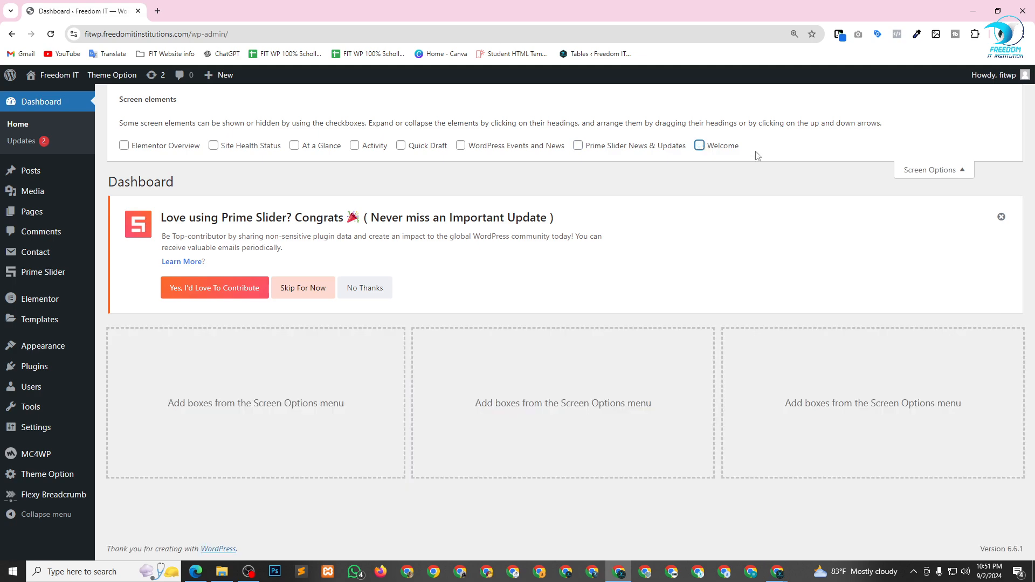
Collapse the dashboard's screen options and dismiss the Prime Slider contribution notice
{"action": "left_click", "coordinate": [927, 180]}
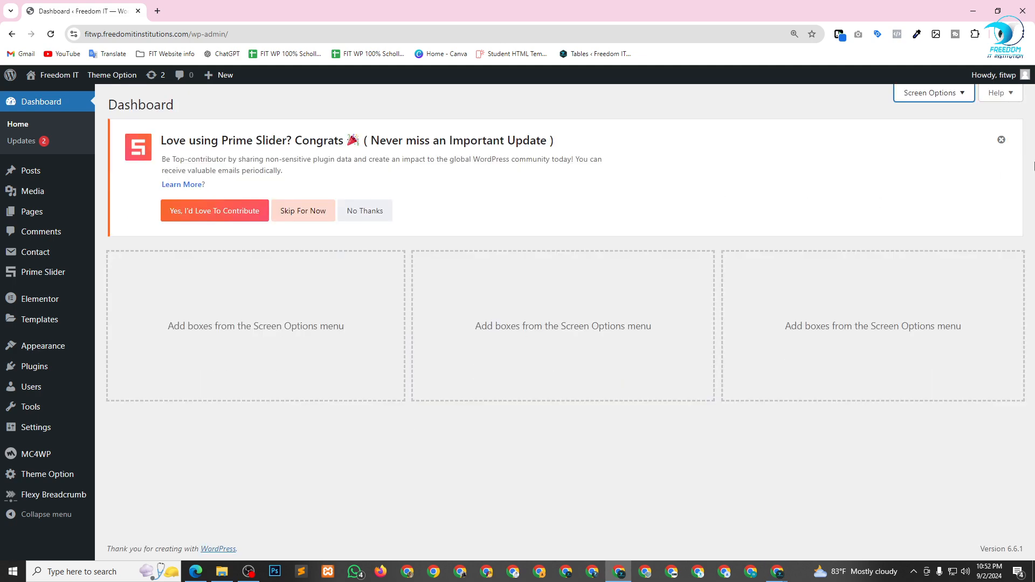
{"action": "left_click", "coordinate": [1002, 140]}
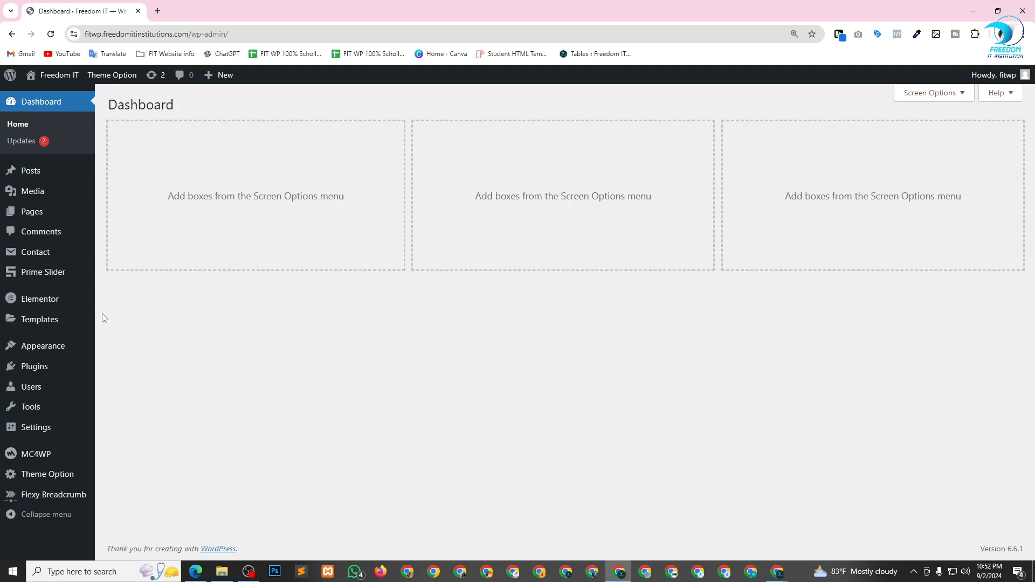
Open the Import Demo Data page under Appearance and start the demo data import for the Newsify theme
{"action": "mouse_move", "coordinate": [33, 347]}
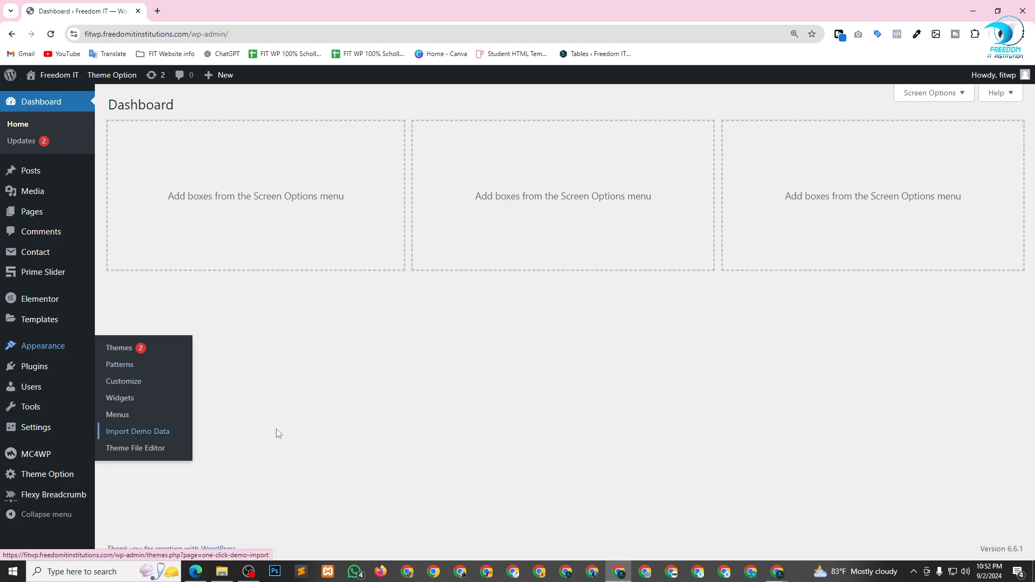
{"action": "mouse_move", "coordinate": [31, 344]}
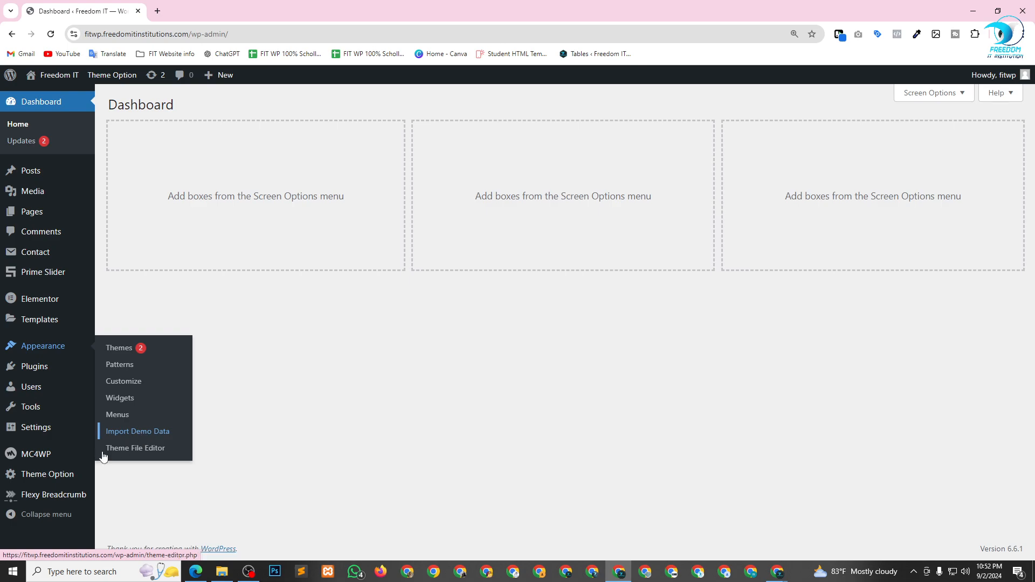
{"action": "mouse_move", "coordinate": [33, 411]}
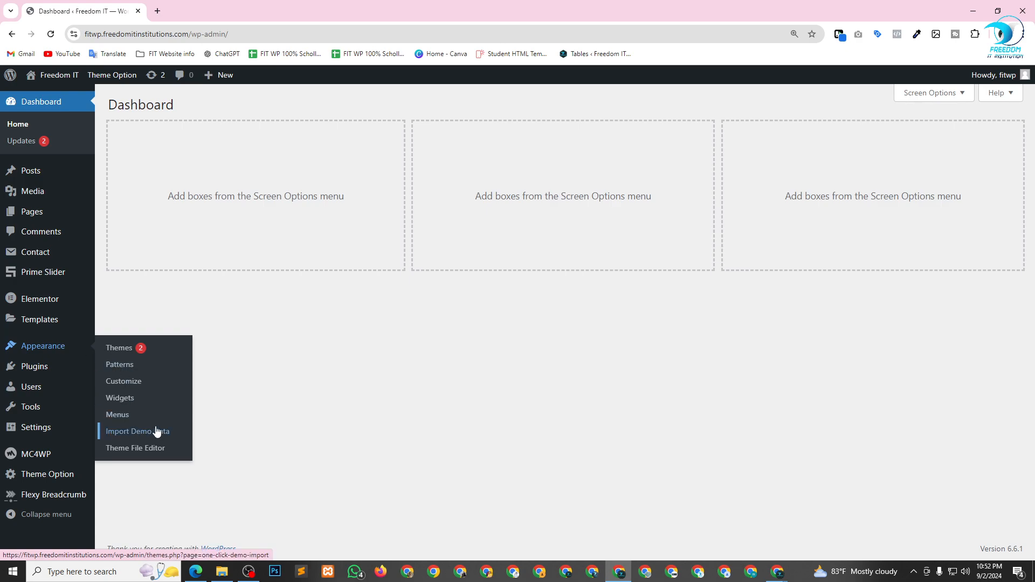
{"action": "left_click", "coordinate": [140, 436]}
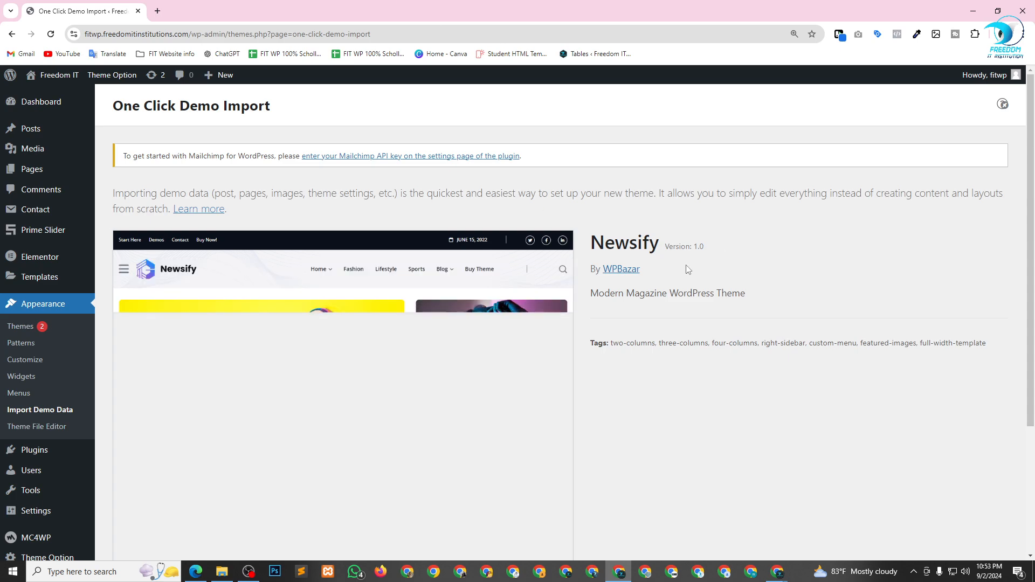
{"action": "double_click", "coordinate": [618, 243]}
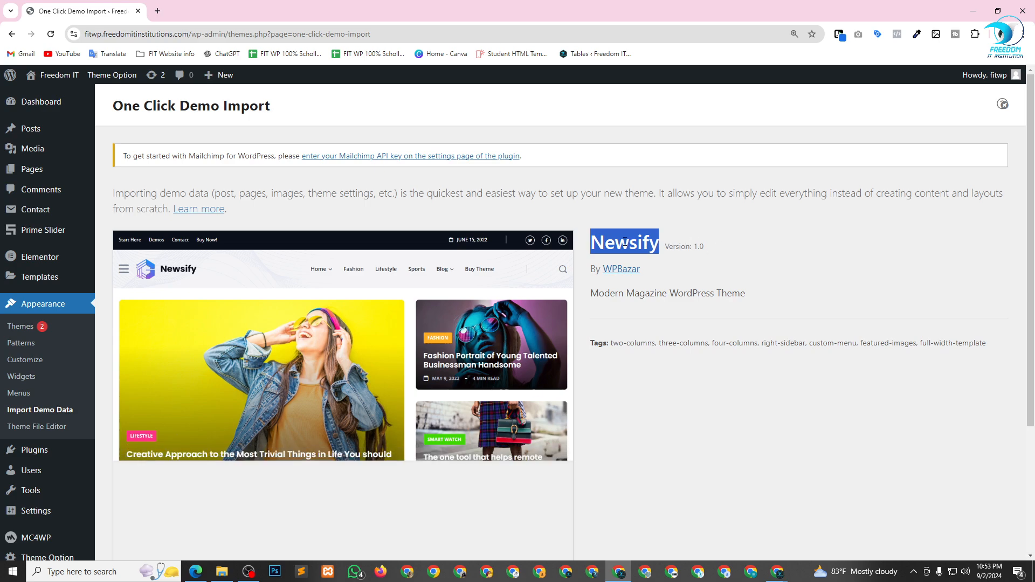
{"action": "scroll", "coordinate": [726, 276], "scroll_direction": "down", "scroll_amount": 2}
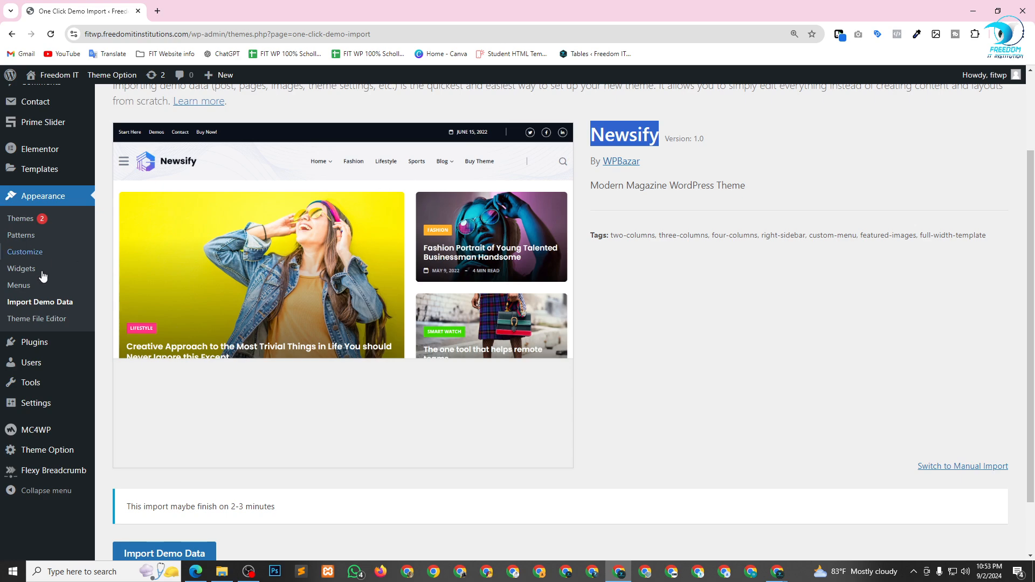
{"action": "scroll", "coordinate": [326, 301], "scroll_direction": "up", "scroll_amount": 2}
{"action": "scroll", "coordinate": [326, 301], "scroll_direction": "down", "scroll_amount": 3}
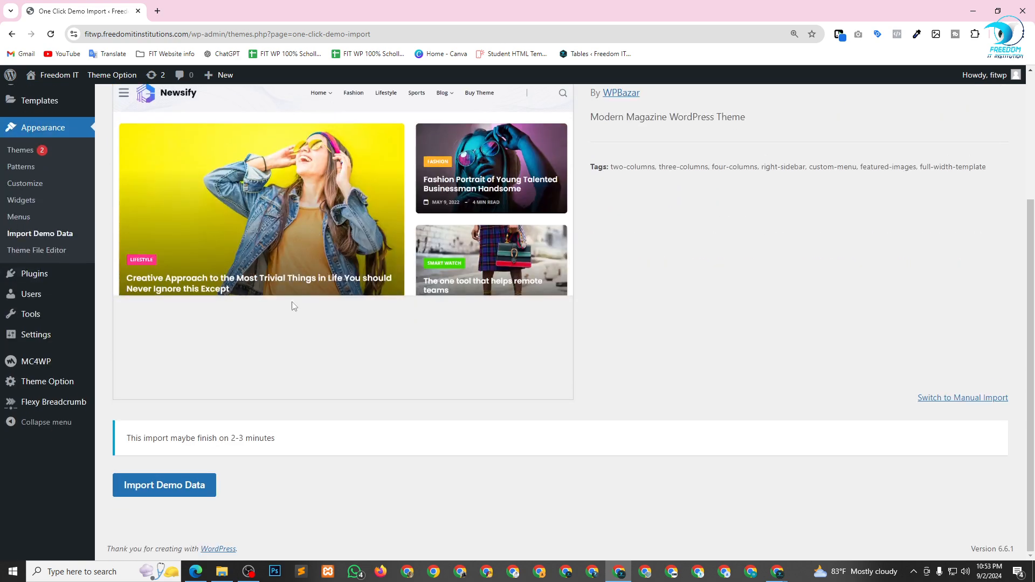
{"action": "left_click", "coordinate": [161, 489]}
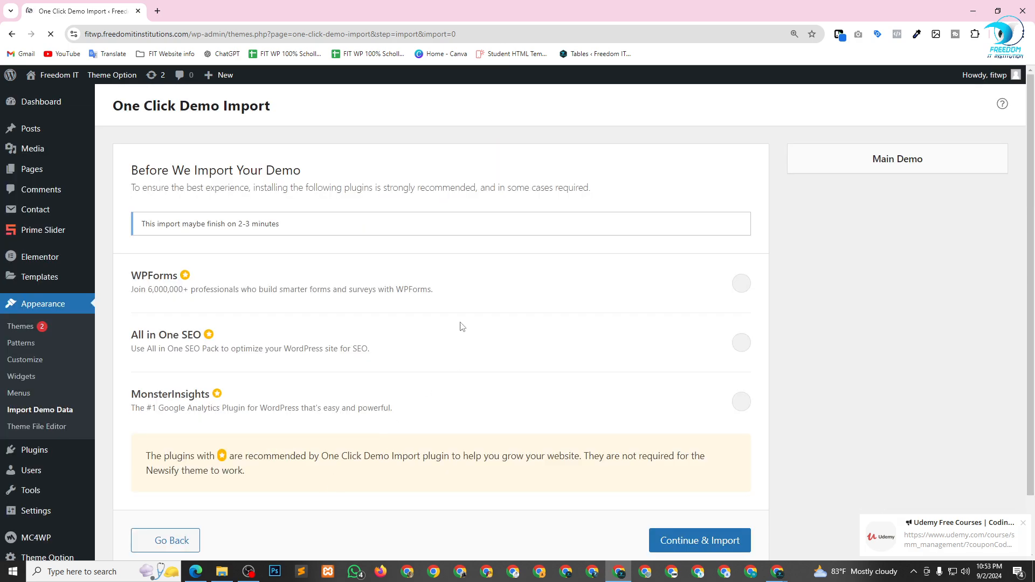
Include the recommended MonsterInsights, All in One SEO and WPForms plugins and continue with the demo import
{"action": "scroll", "coordinate": [332, 267], "scroll_direction": "down", "scroll_amount": 1}
{"action": "scroll", "coordinate": [331, 267], "scroll_direction": "down", "scroll_amount": 1}
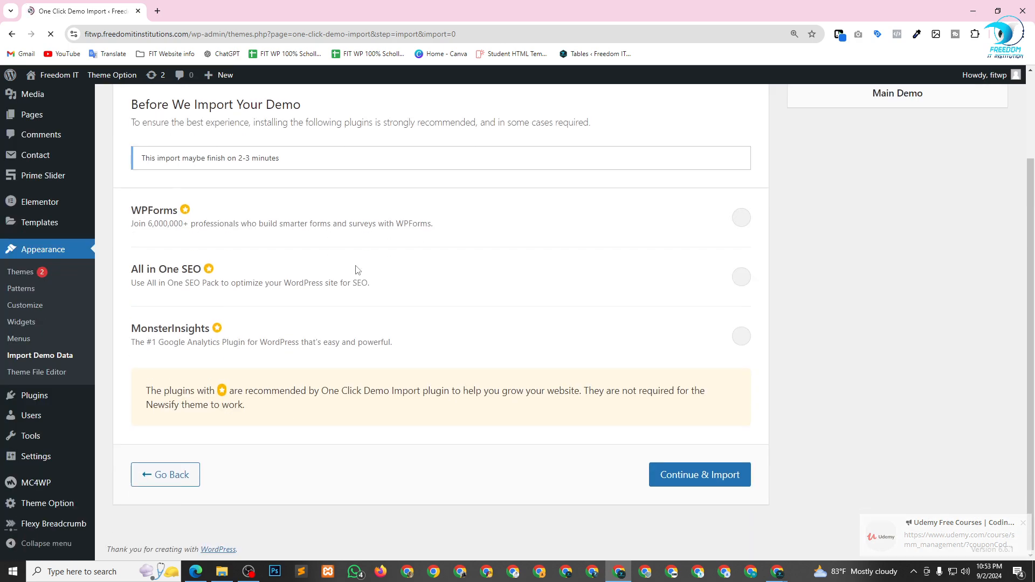
{"action": "scroll", "coordinate": [291, 286], "scroll_direction": "up", "scroll_amount": 2}
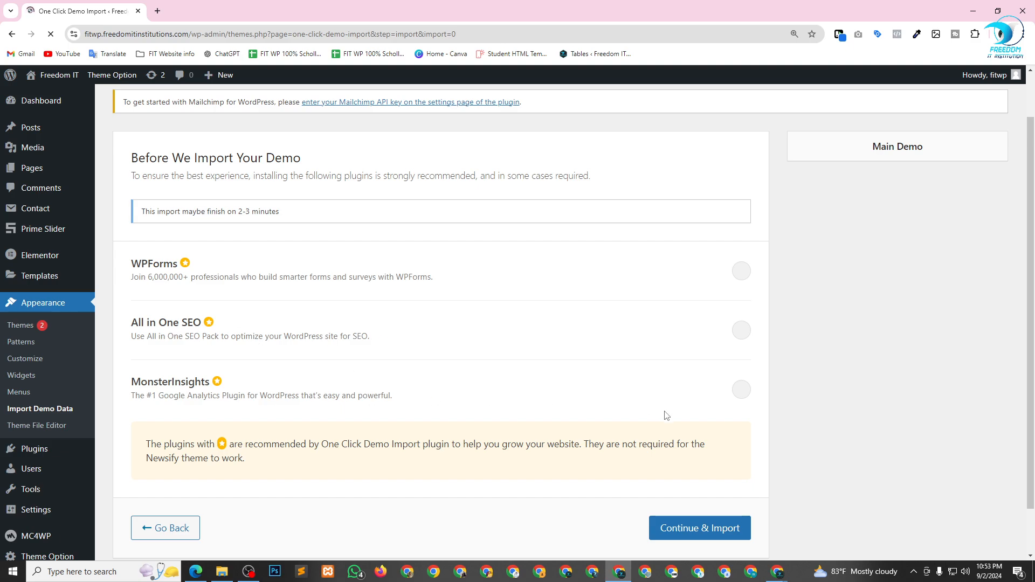
{"action": "left_click", "coordinate": [741, 389]}
{"action": "left_click", "coordinate": [741, 330]}
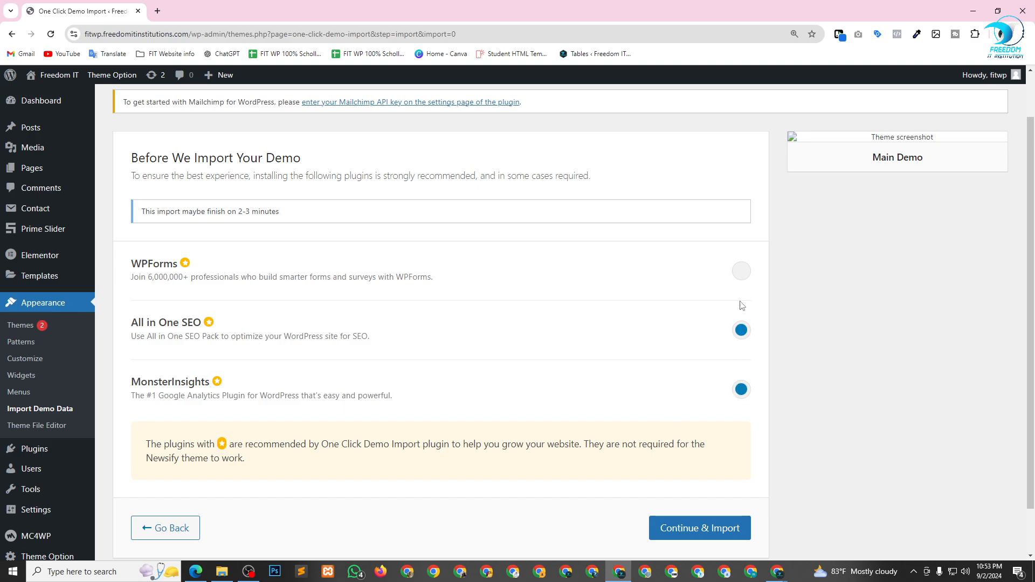
{"action": "left_click", "coordinate": [742, 270]}
{"action": "scroll", "coordinate": [712, 289], "scroll_direction": "down", "scroll_amount": 1}
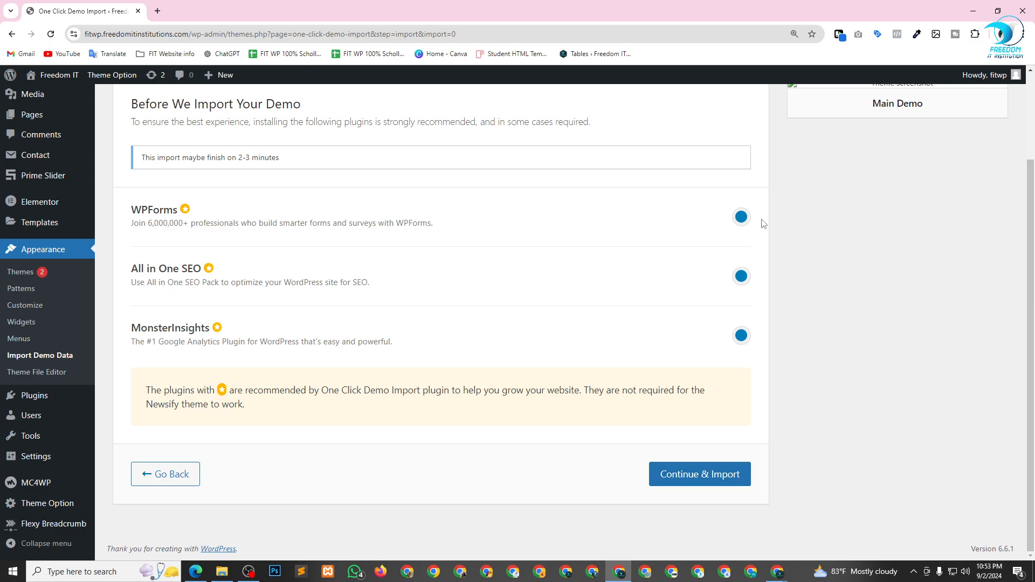
{"action": "left_click", "coordinate": [683, 483]}
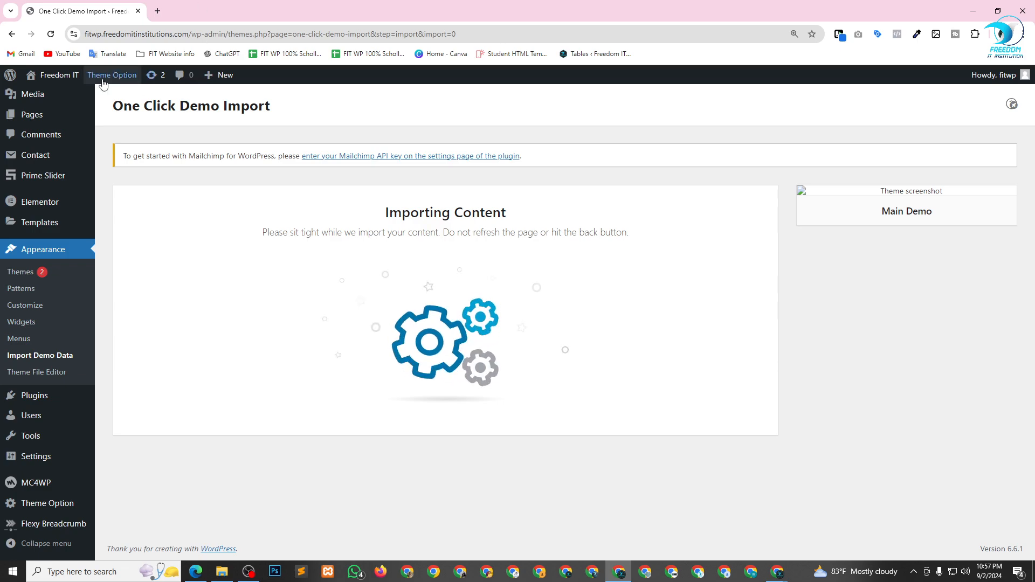
Open the live site in a new browser tab, compare it with the import progress, and return to the import page
{"action": "mouse_move", "coordinate": [75, 85]}
{"action": "right_click", "coordinate": [37, 95]}
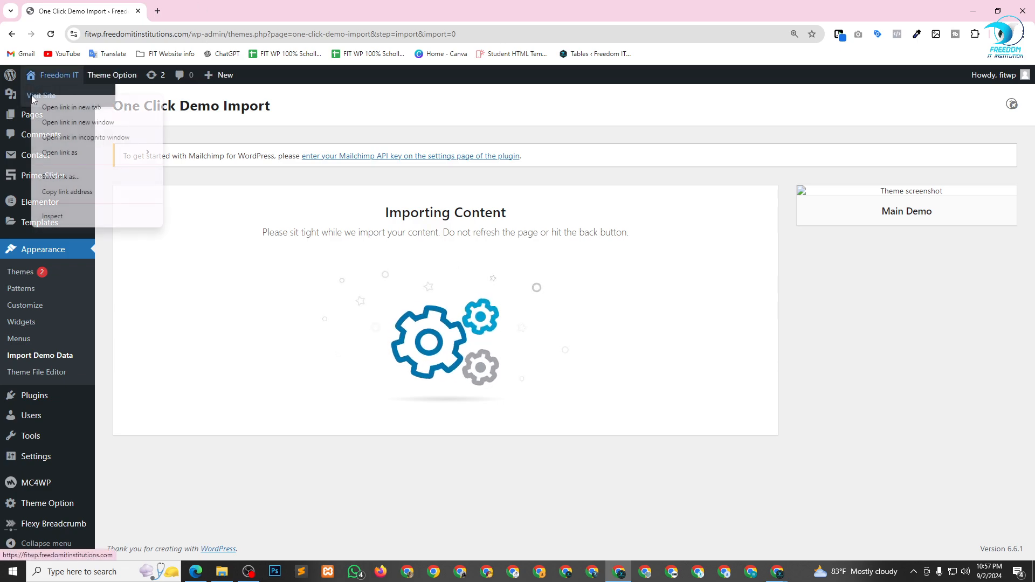
{"action": "left_click", "coordinate": [59, 102]}
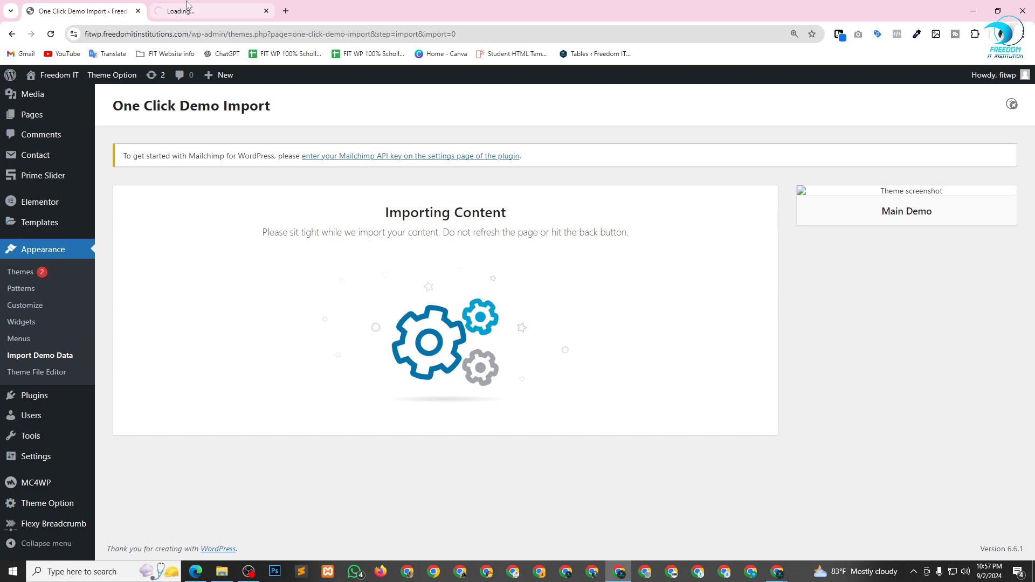
{"action": "left_click", "coordinate": [187, 9]}
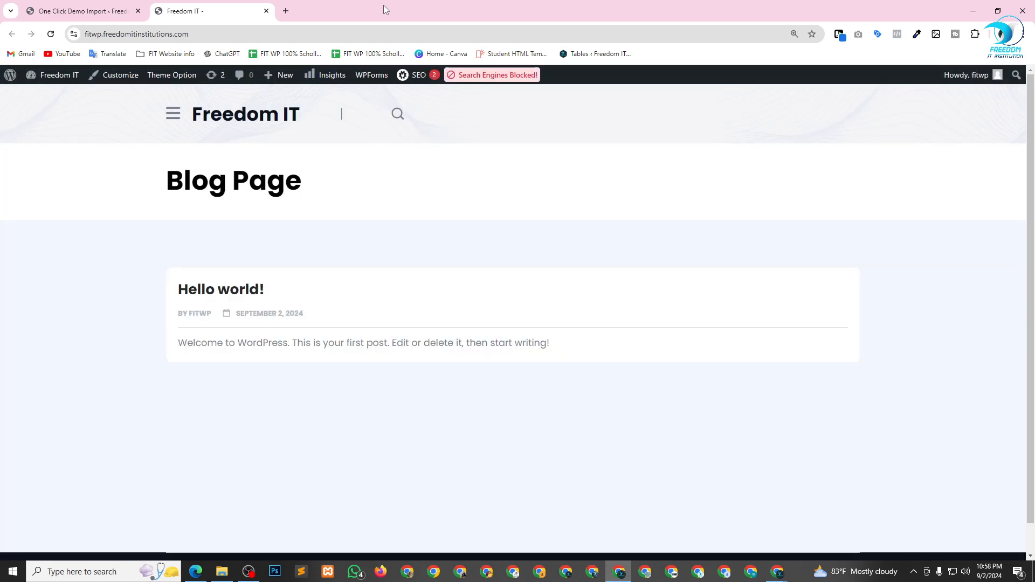
{"action": "left_click", "coordinate": [122, 12]}
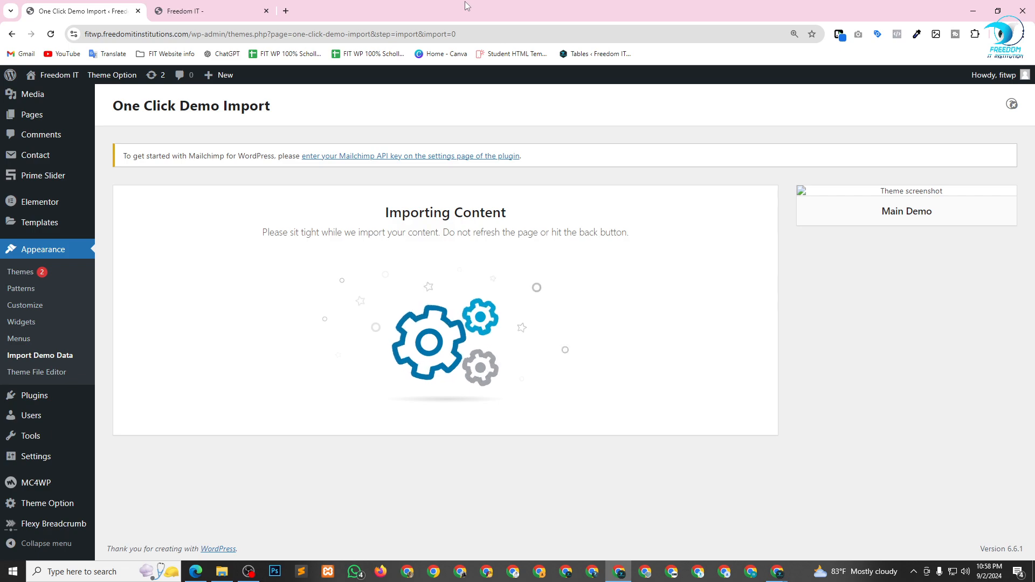
{"action": "left_click", "coordinate": [194, 12]}
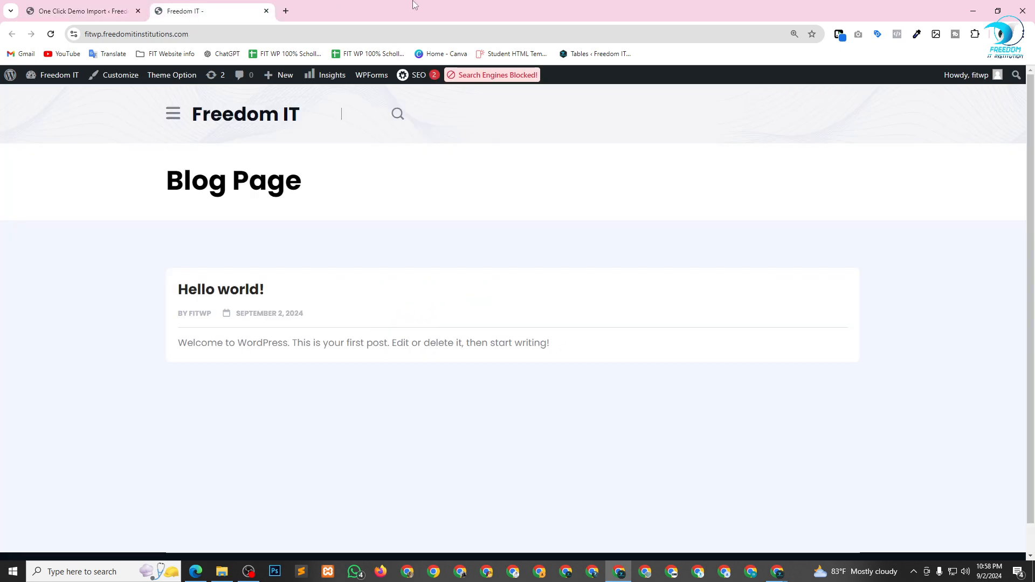
{"action": "left_click", "coordinate": [60, 8]}
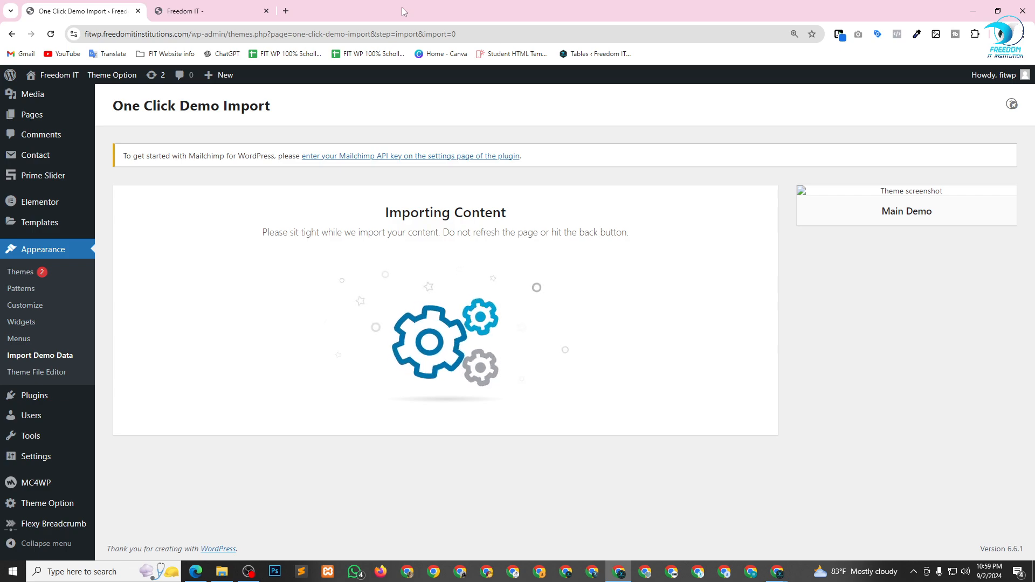
{"action": "key", "text": "alt+Tab"}
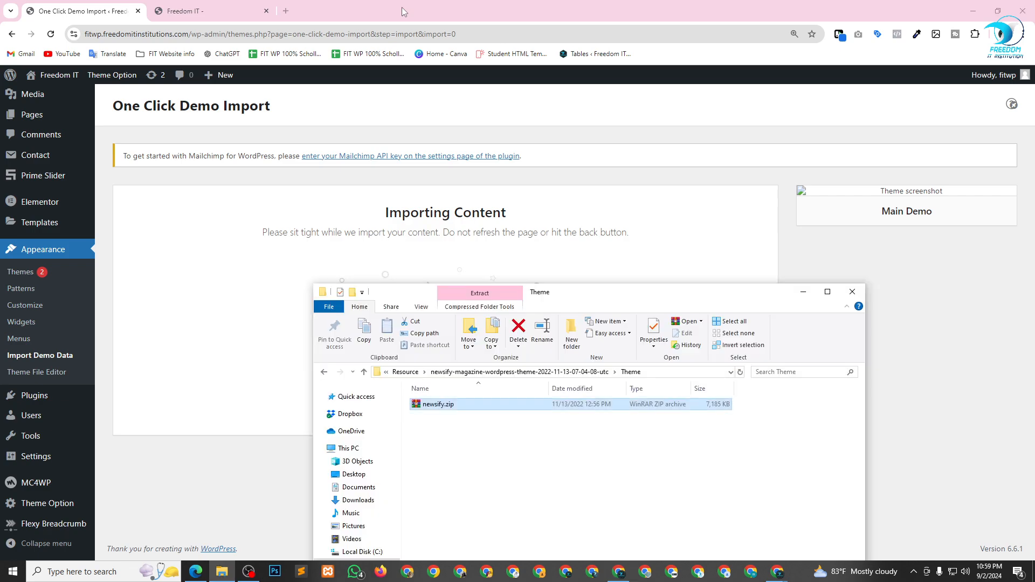
{"action": "key", "text": "alt+Tab"}
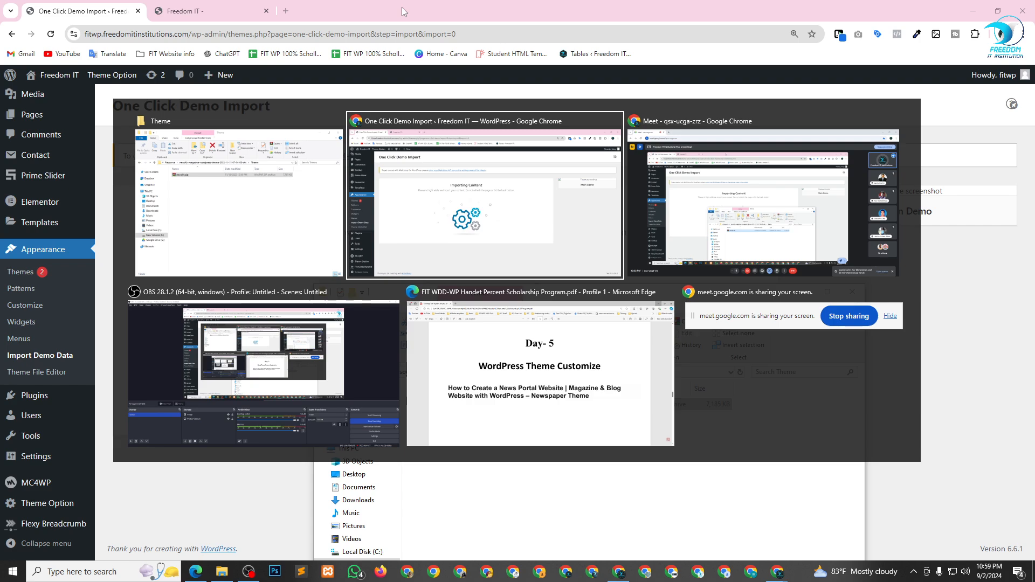
{"action": "key", "text": "alt+Tab"}
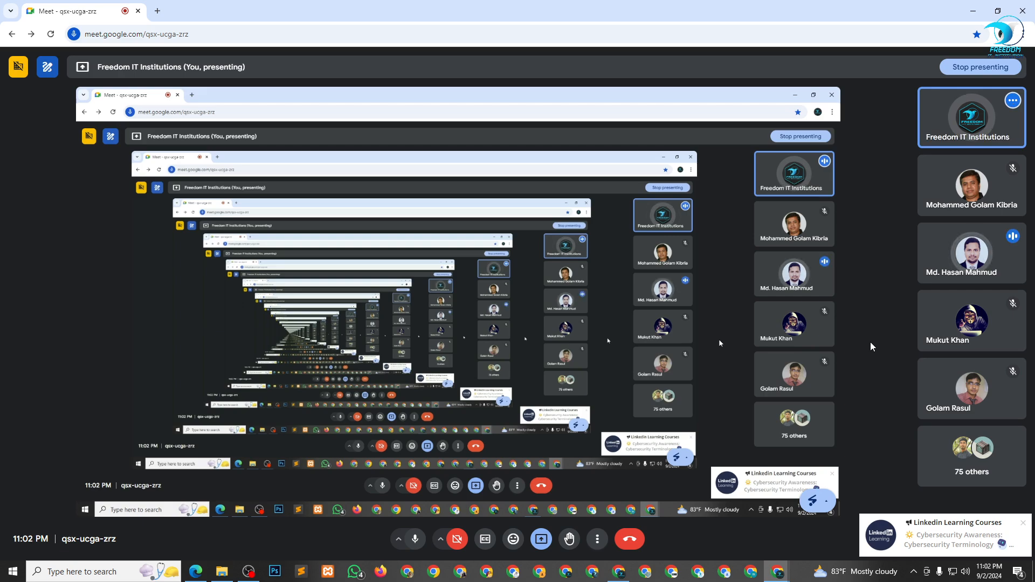
{"action": "key", "text": "alt+Tab"}
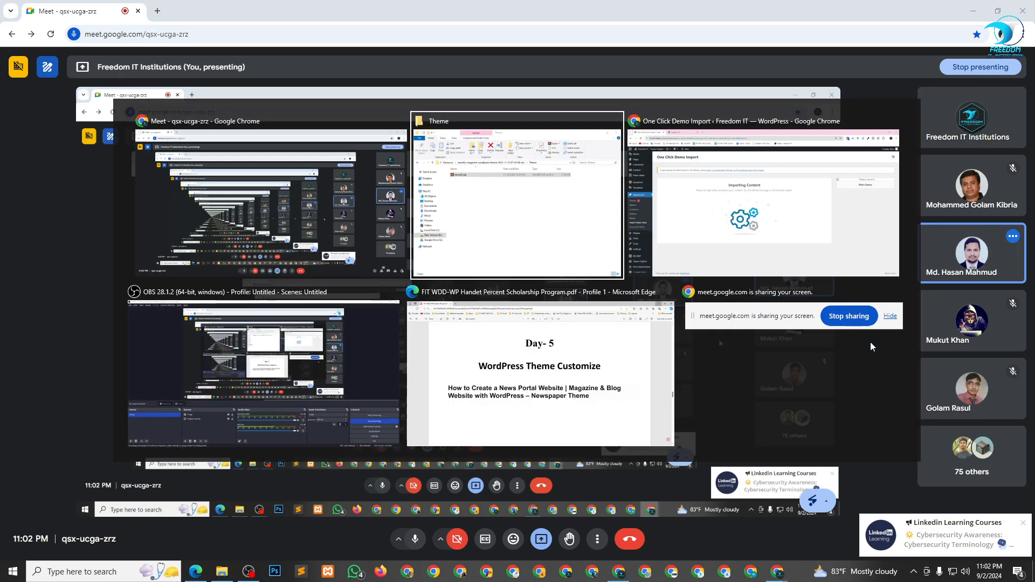
{"action": "key", "text": "Tab"}
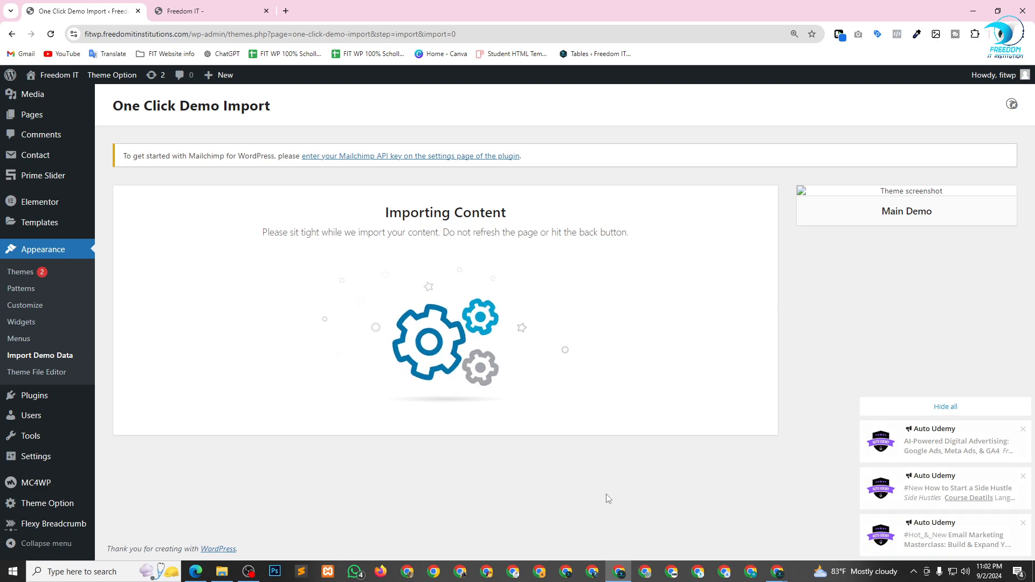
{"action": "key", "text": "alt+Tab"}
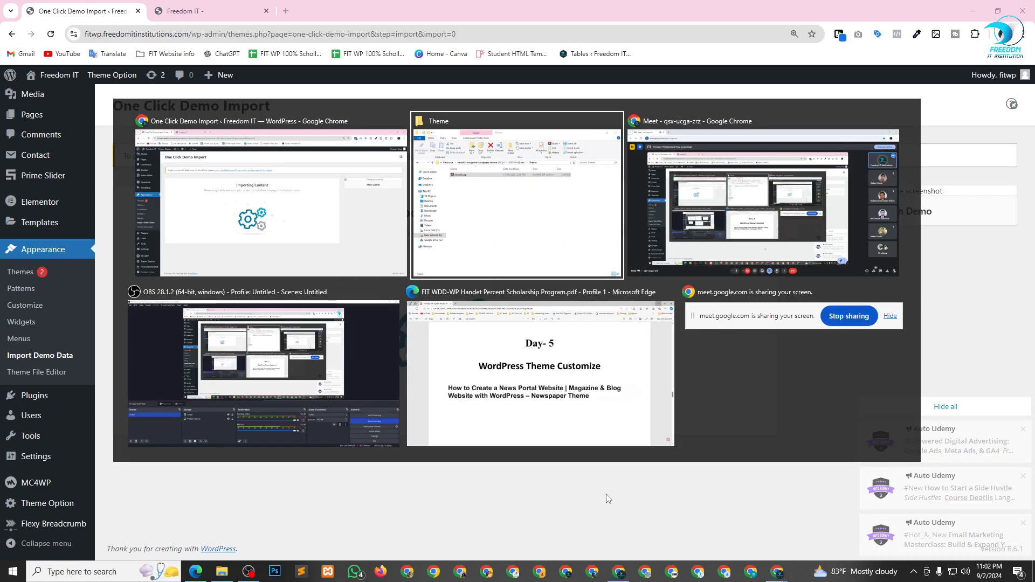
{"action": "key", "text": "alt+Tab"}
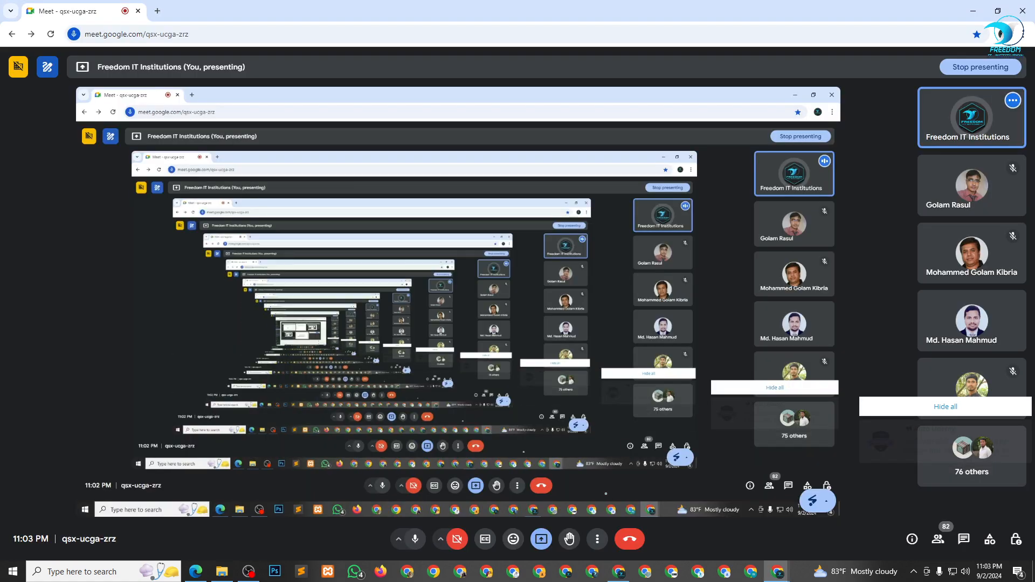
{"action": "left_click", "coordinate": [886, 413]}
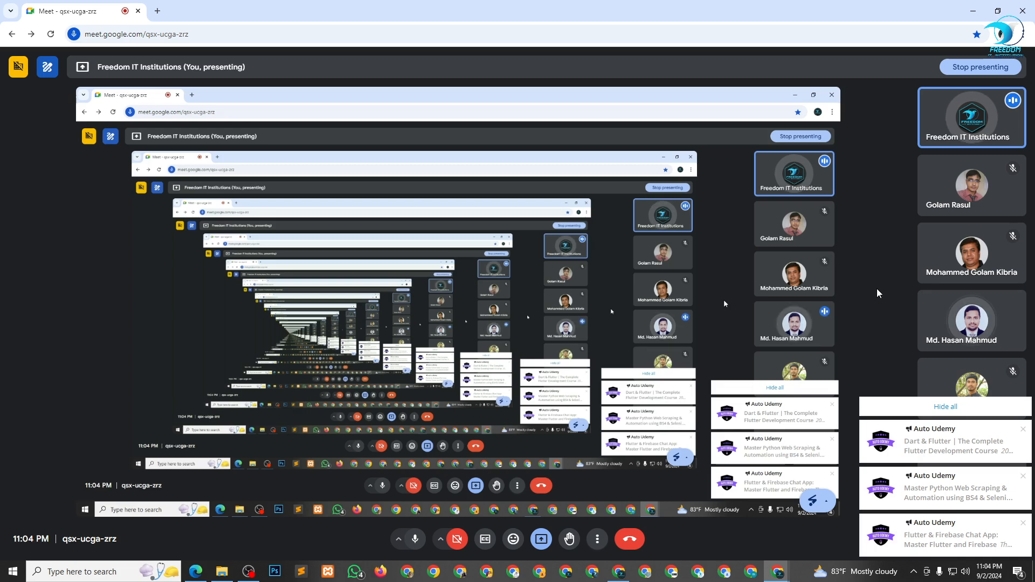
{"action": "key", "text": "alt+Tab"}
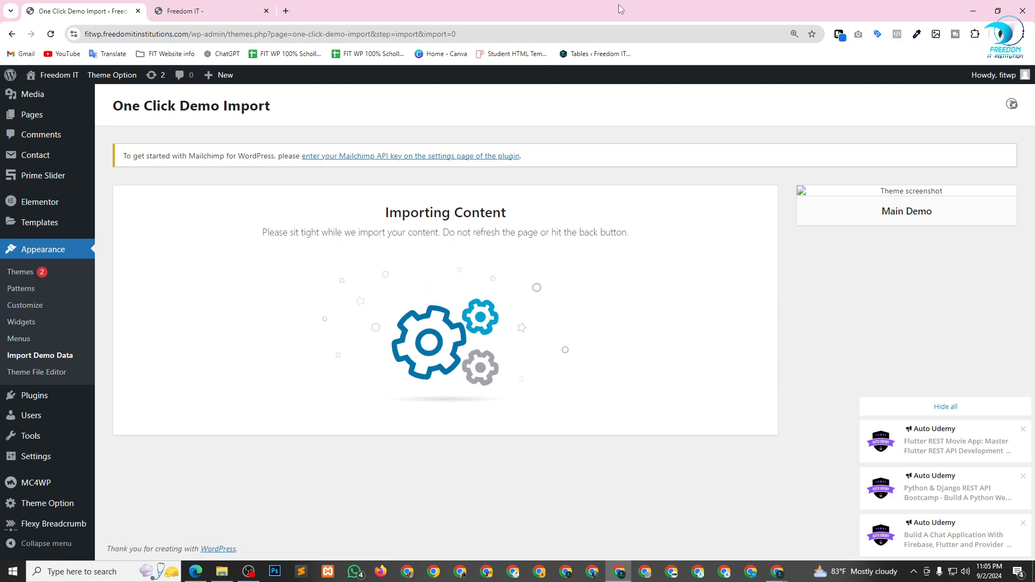
{"action": "key", "text": "alt+Tab"}
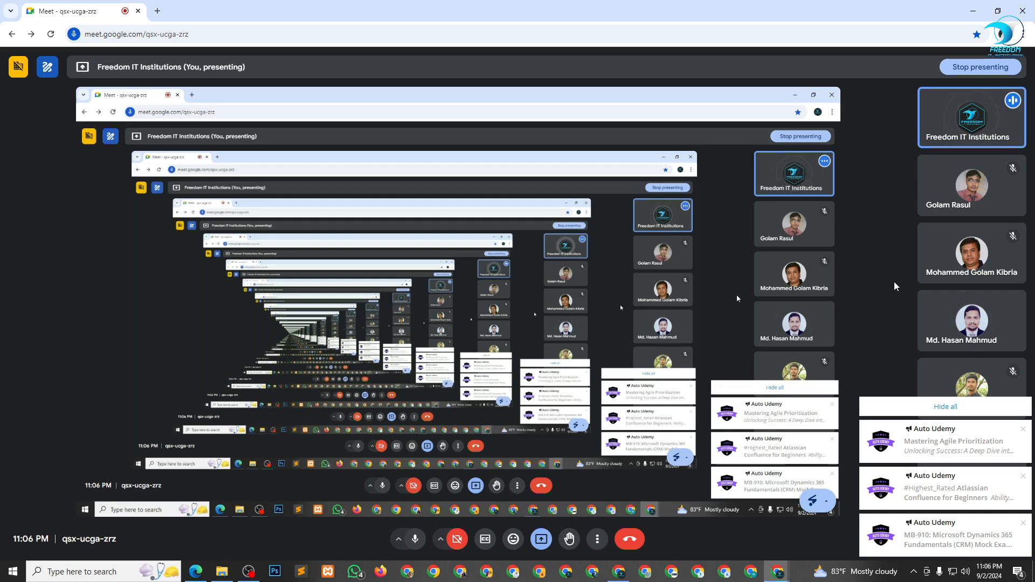
{"action": "key", "text": "alt+Tab"}
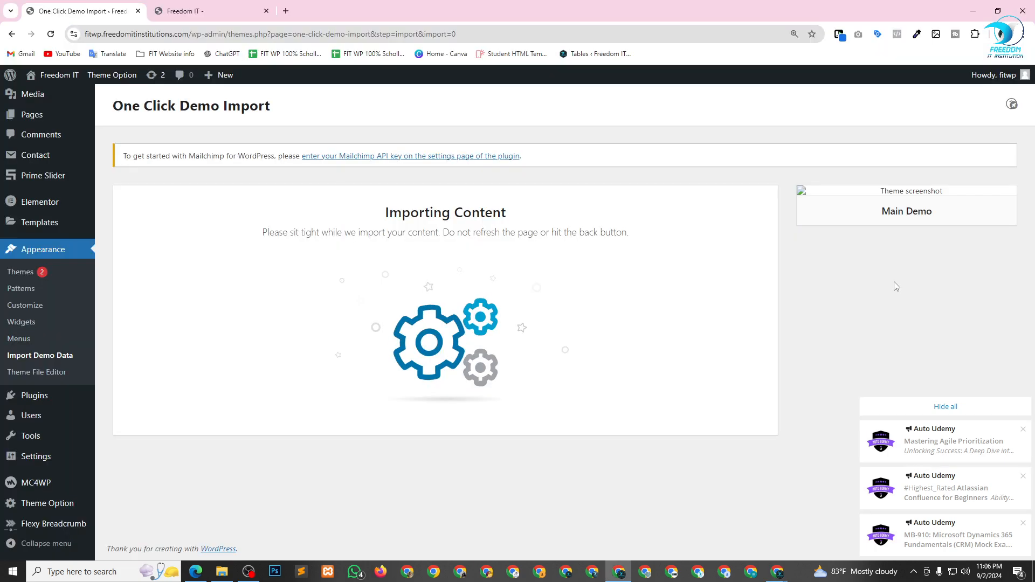
{"action": "key", "text": "alt+Tab"}
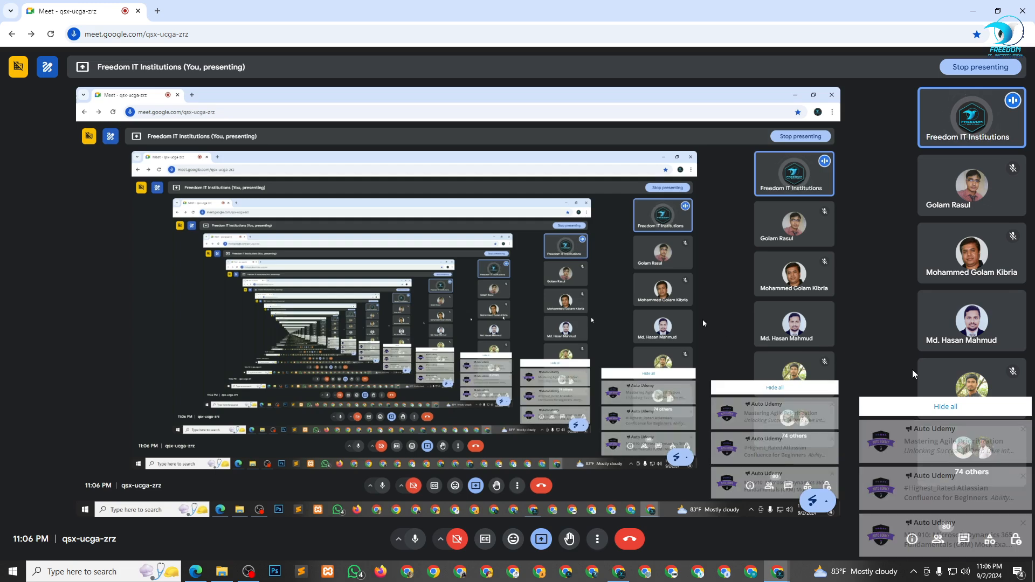
{"action": "left_click", "coordinate": [905, 412]}
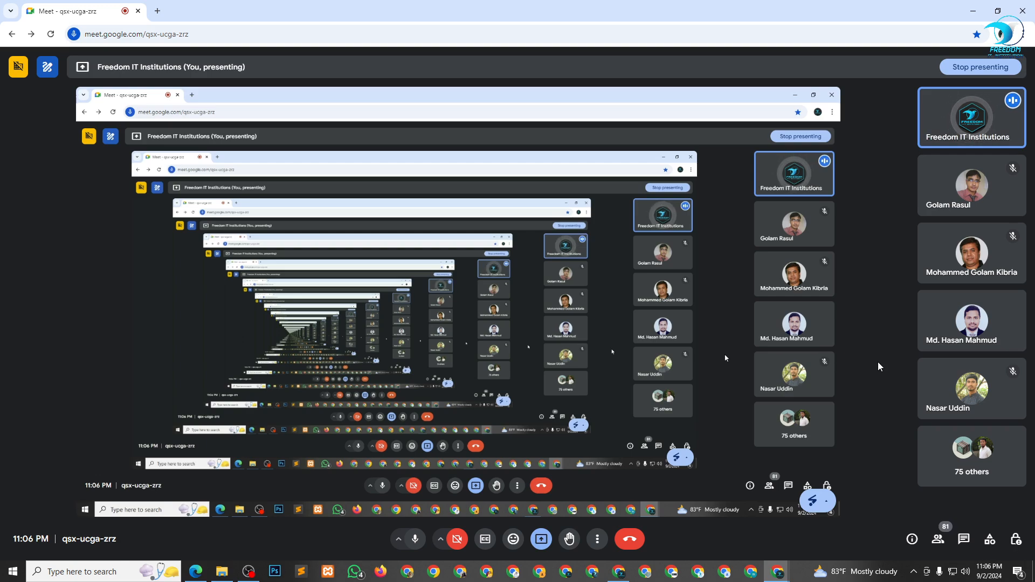
{"action": "key", "text": "alt+Tab"}
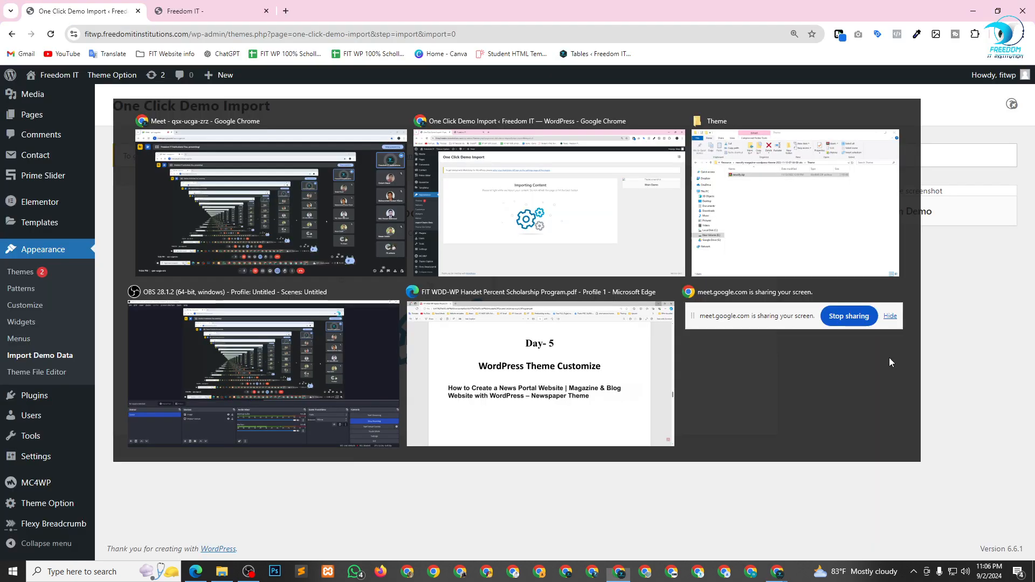
{"action": "key", "text": "alt+Tab"}
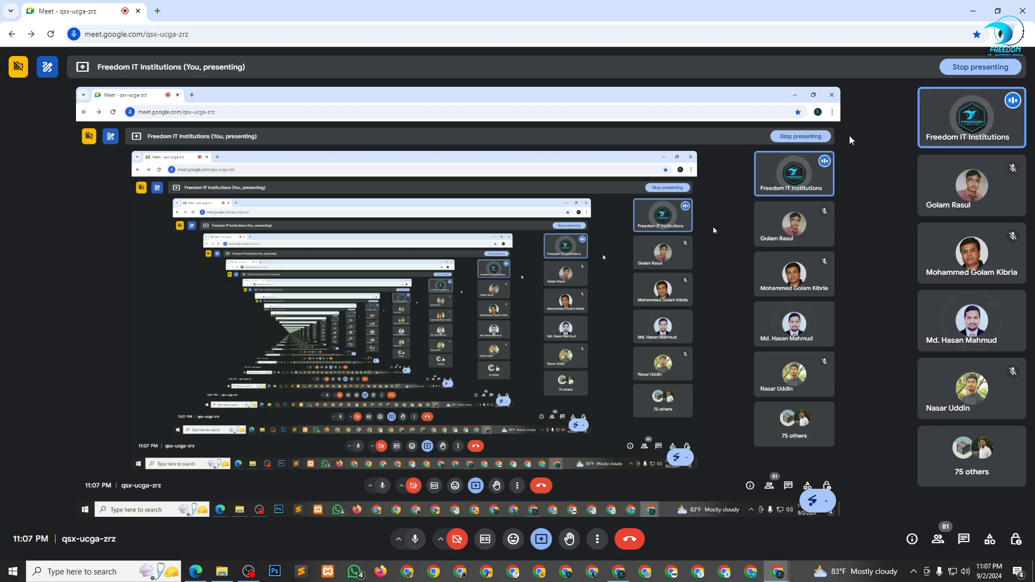
{"action": "key", "text": "alt+Tab"}
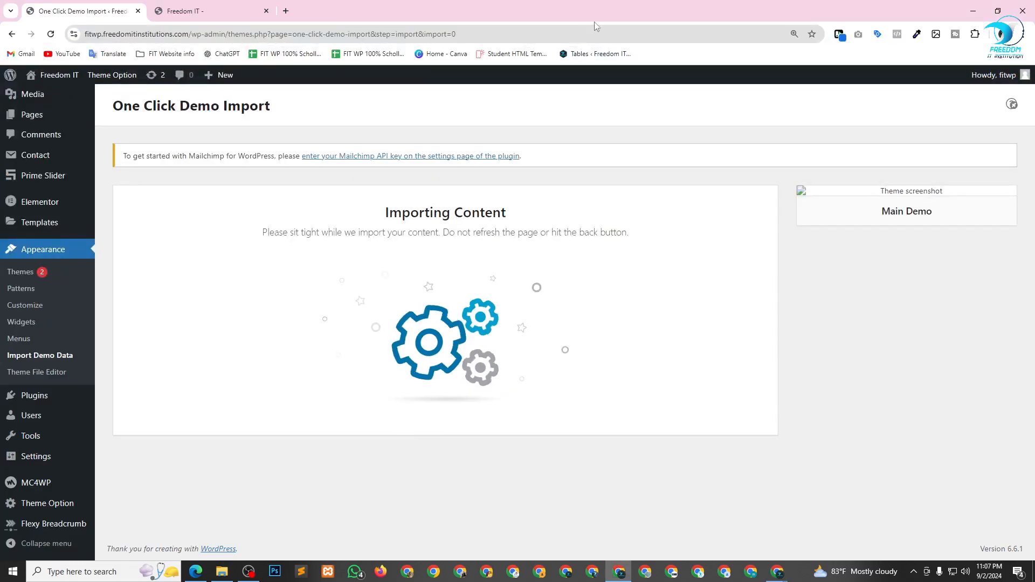
Reload the live site in its browser tab and check it alternately with the demo import progress page
{"action": "left_click", "coordinate": [180, 5]}
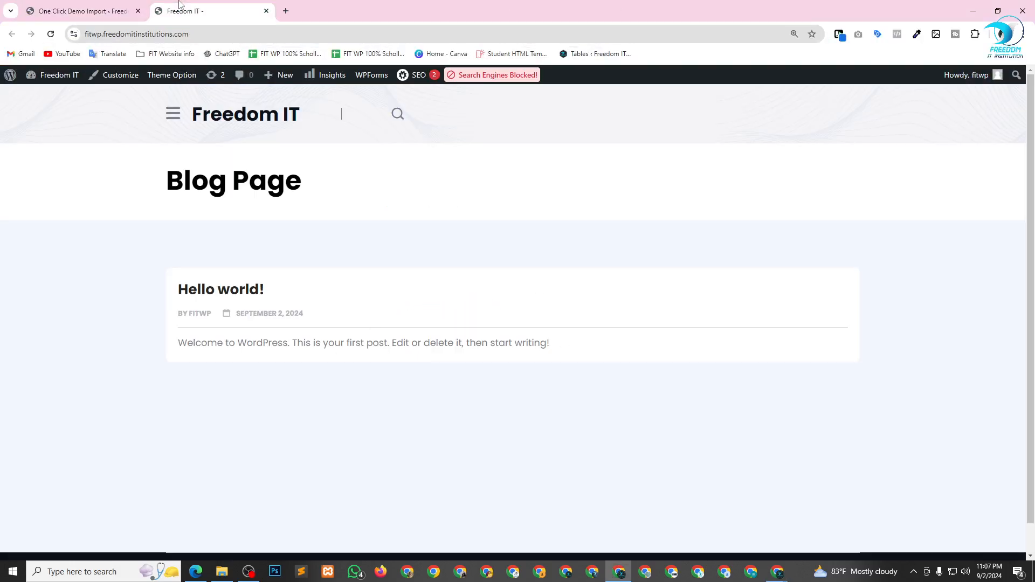
{"action": "left_click", "coordinate": [51, 34]}
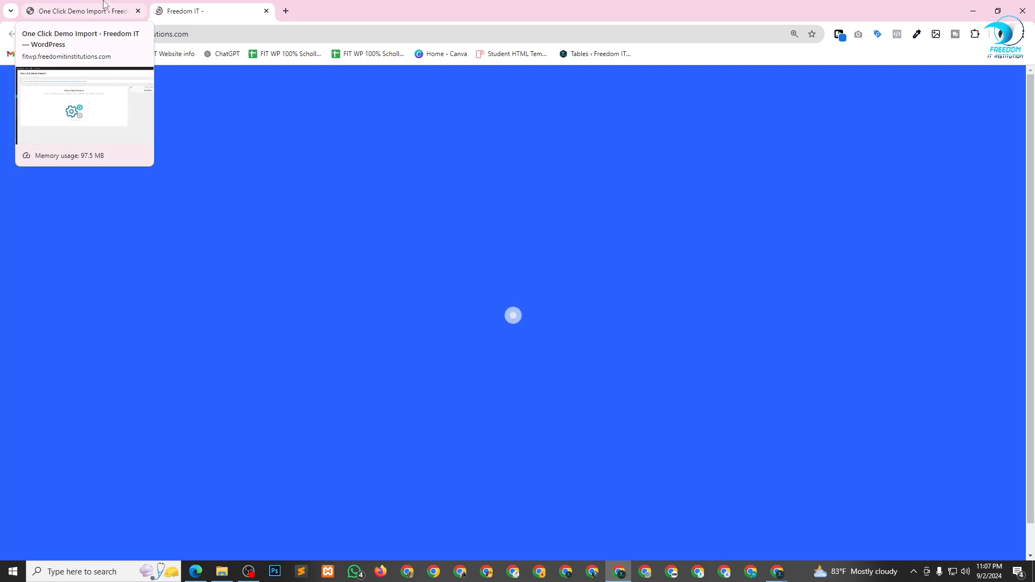
{"action": "left_click", "coordinate": [68, 11]}
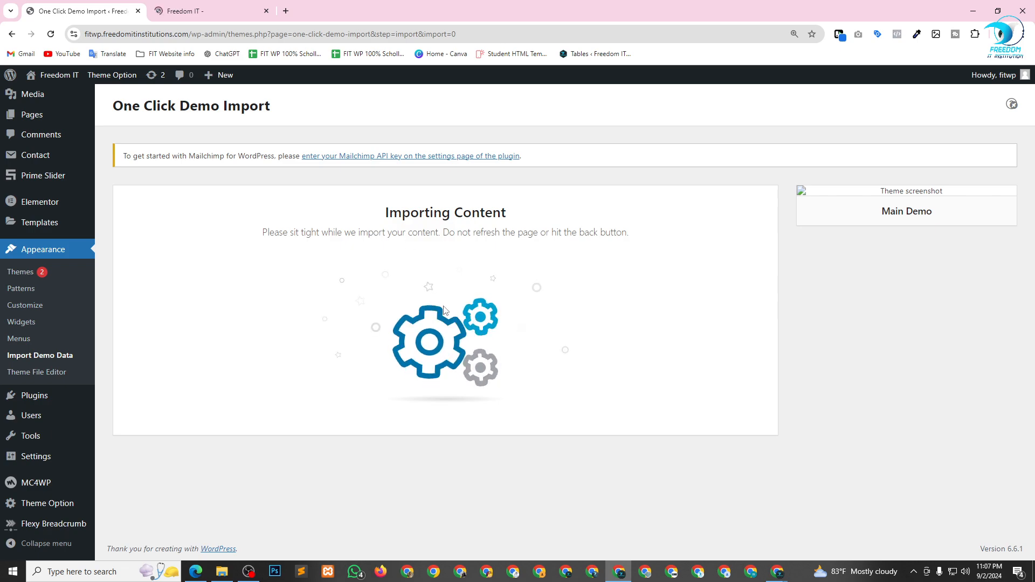
{"action": "left_click", "coordinate": [209, 7]}
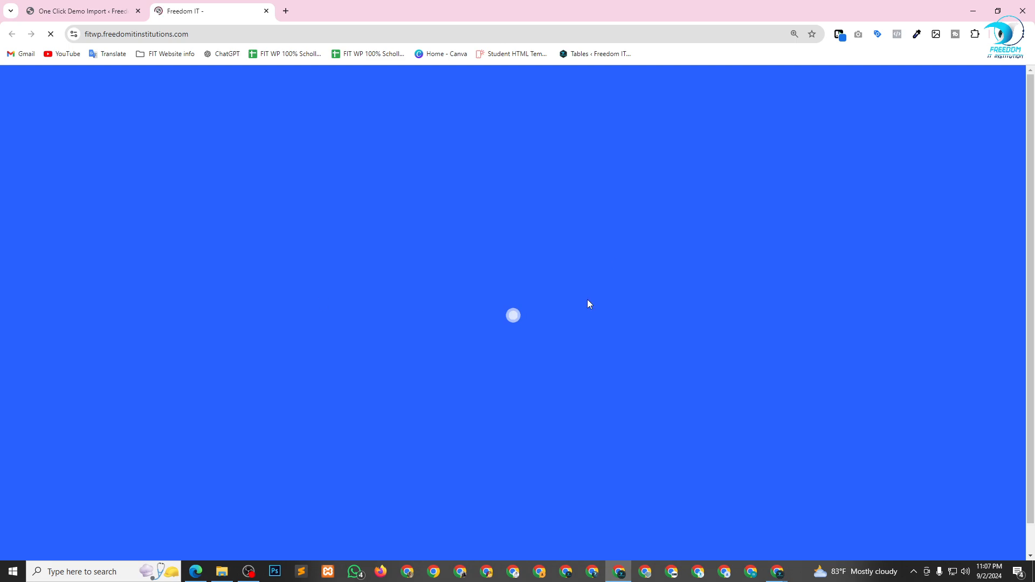
{"action": "left_click", "coordinate": [106, 5]}
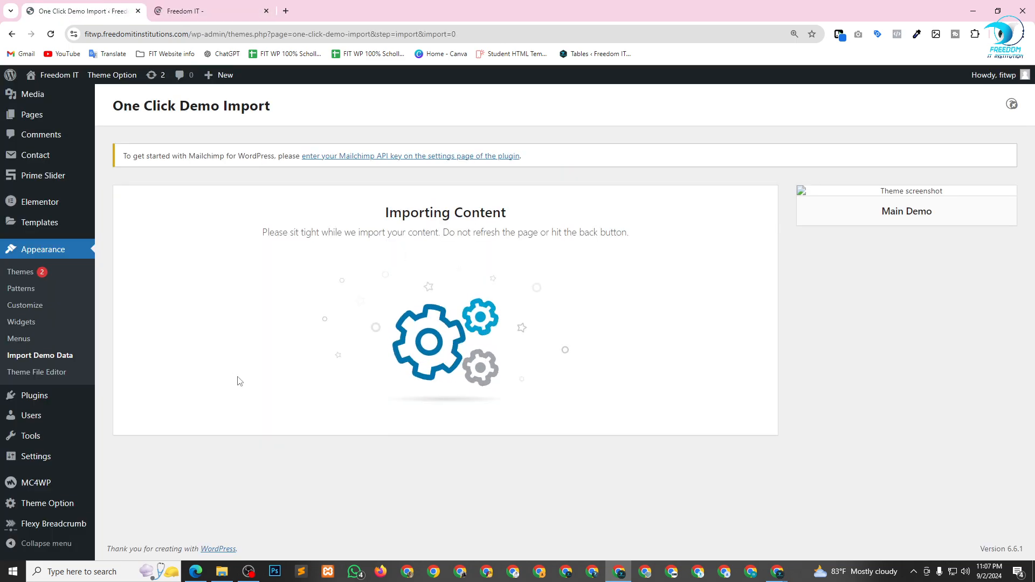
{"action": "left_click", "coordinate": [190, 8]}
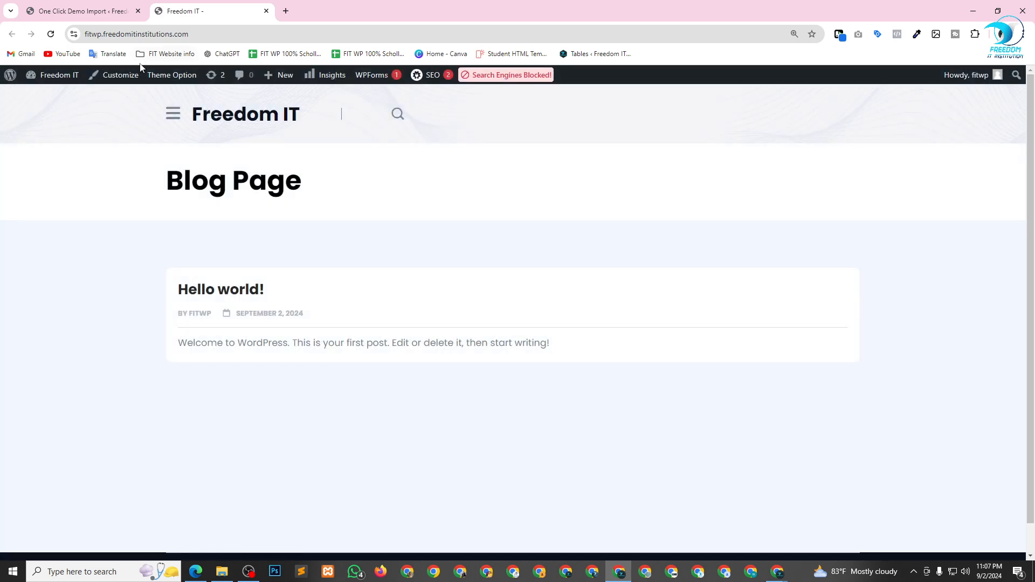
Open and close the side menu on the live site's blog page, and recheck the demo import's progress
{"action": "left_click", "coordinate": [174, 113]}
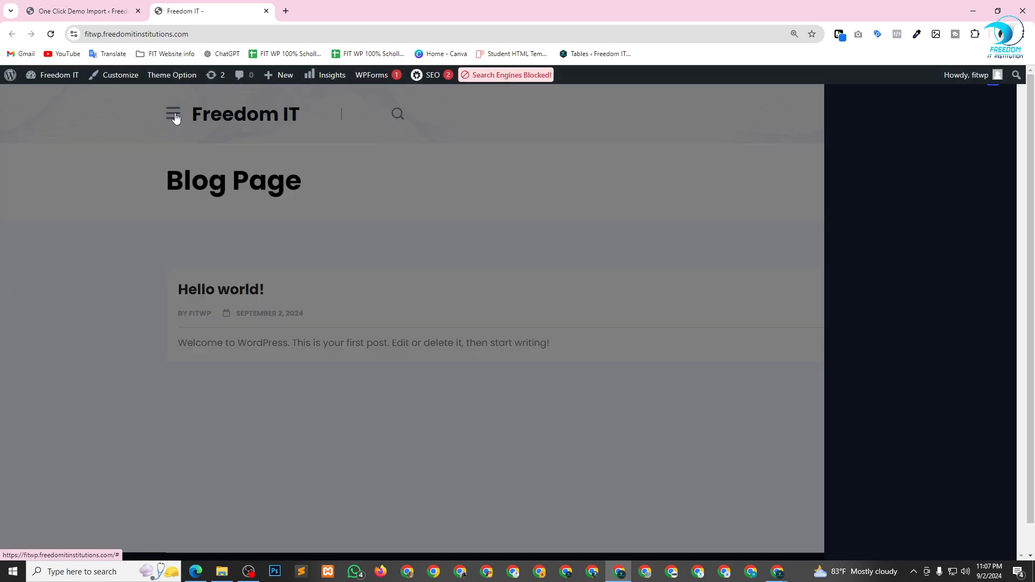
{"action": "left_click", "coordinate": [994, 91]}
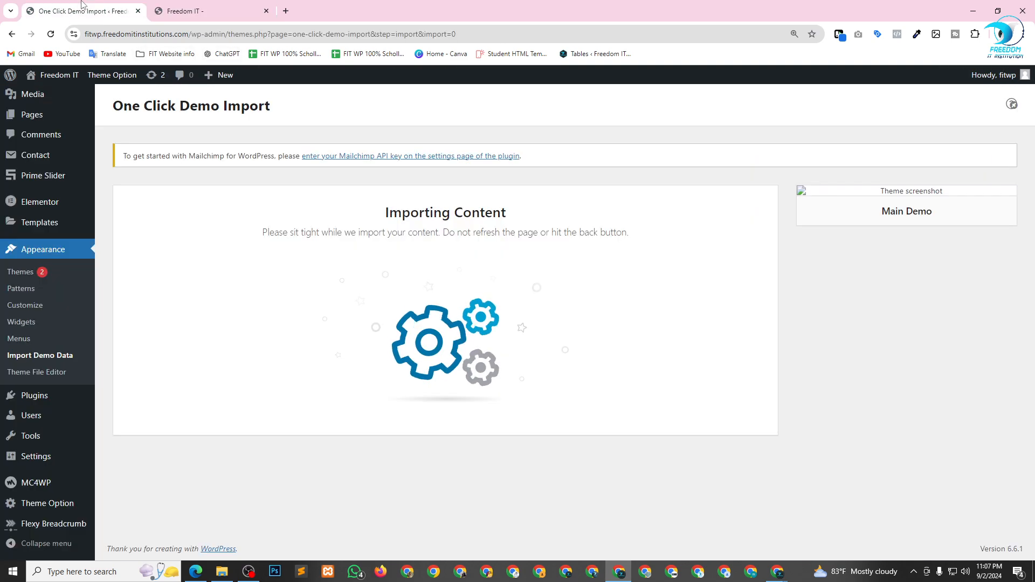
{"action": "left_click", "coordinate": [87, 6]}
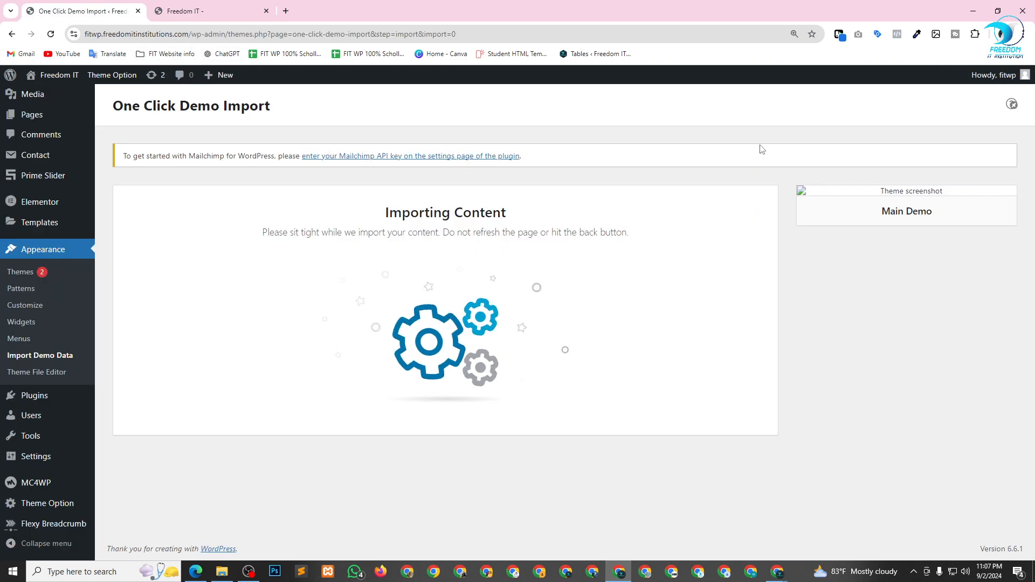
{"action": "left_click", "coordinate": [209, 4]}
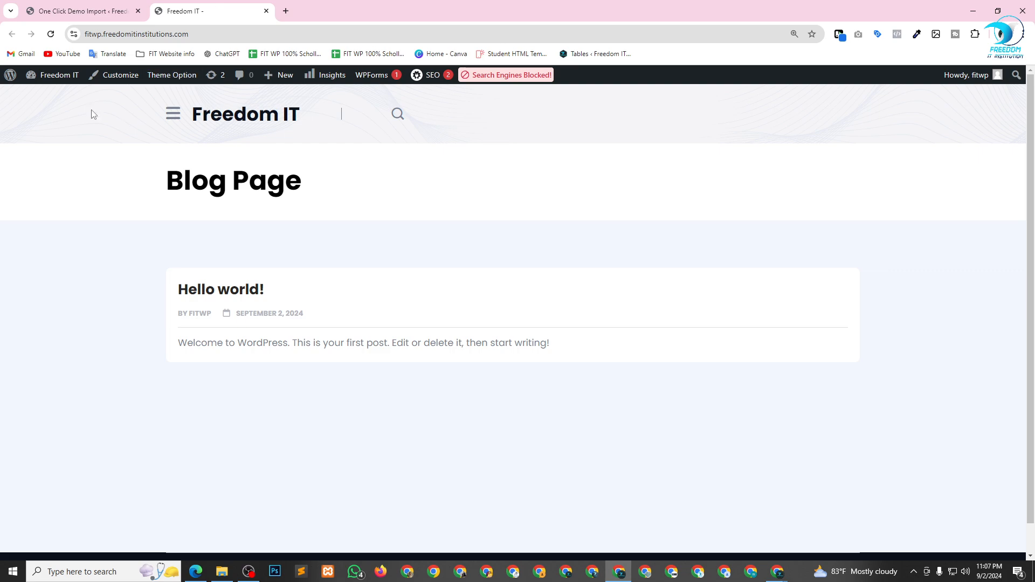
Open the WordPress dashboard in the live-site tab, look over its widgets and go to the list of all pages
{"action": "mouse_move", "coordinate": [51, 81]}
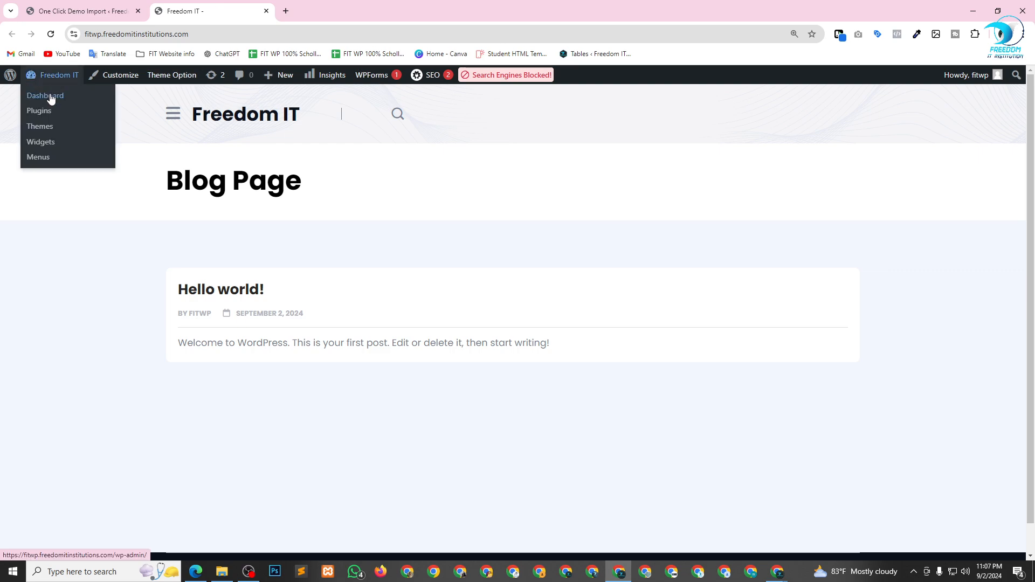
{"action": "left_click", "coordinate": [52, 96]}
{"action": "left_click", "coordinate": [56, 12]}
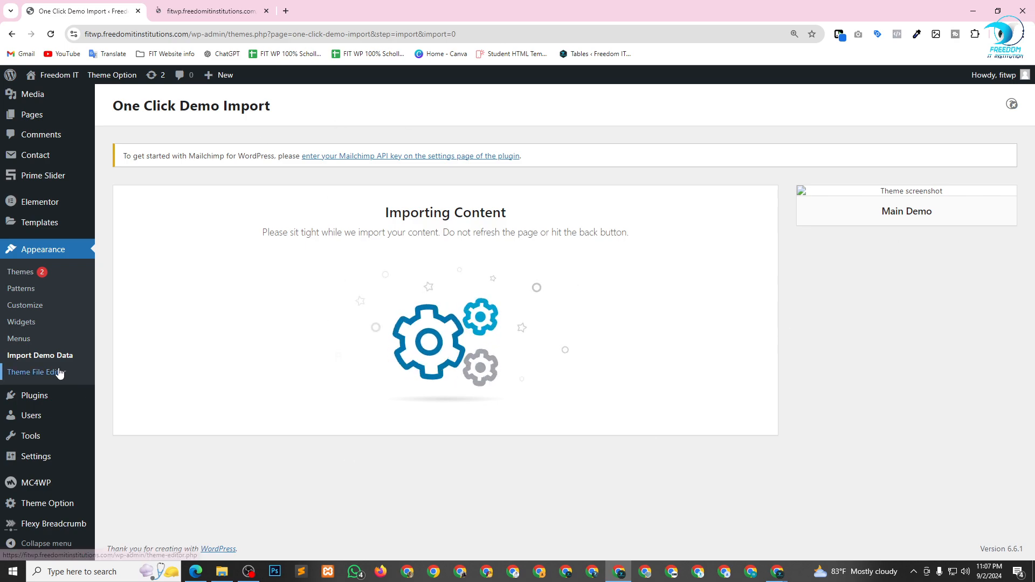
{"action": "left_click", "coordinate": [251, 14]}
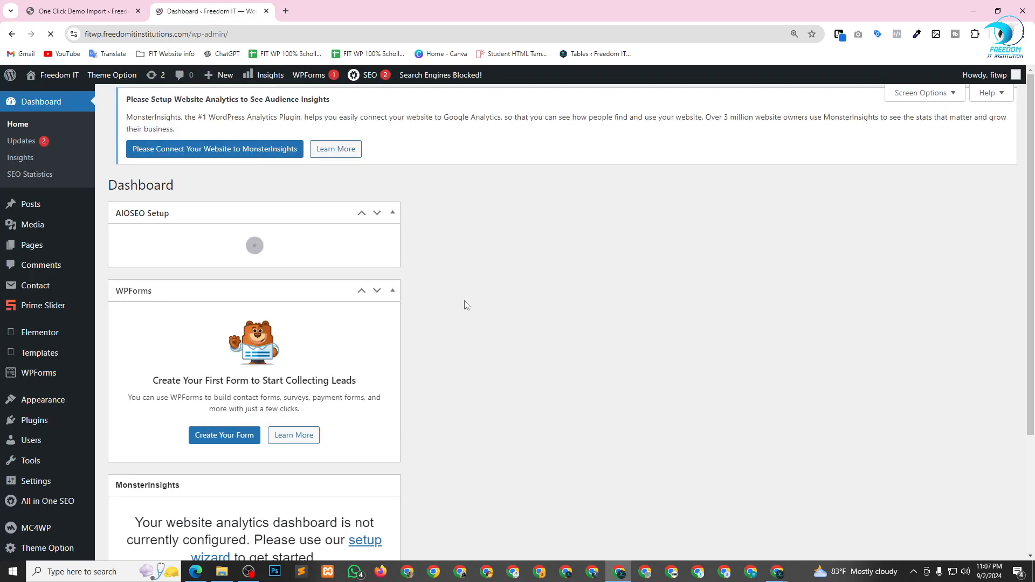
{"action": "scroll", "coordinate": [256, 240], "scroll_direction": "down", "scroll_amount": 3}
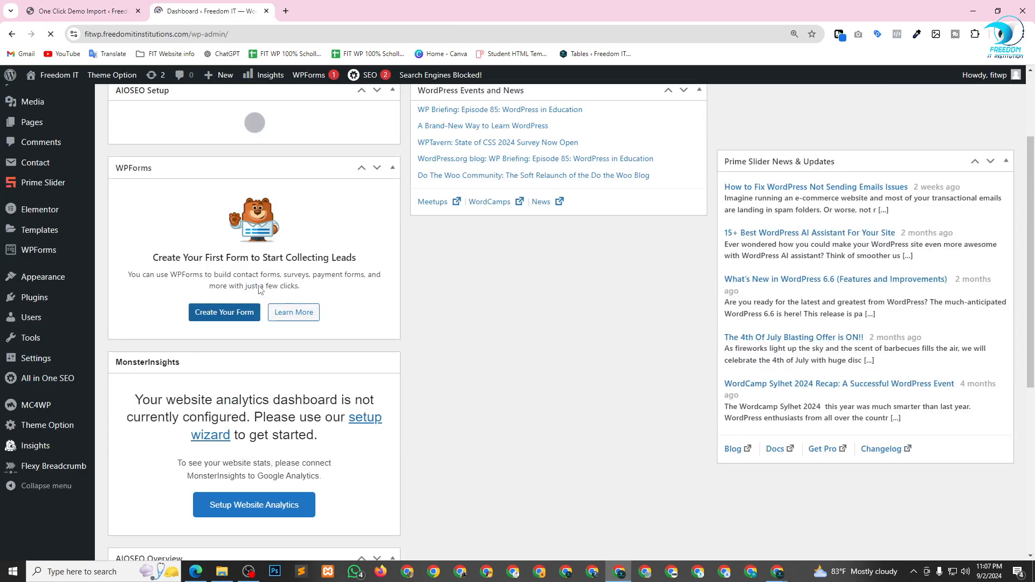
{"action": "scroll", "coordinate": [259, 290], "scroll_direction": "up", "scroll_amount": 3}
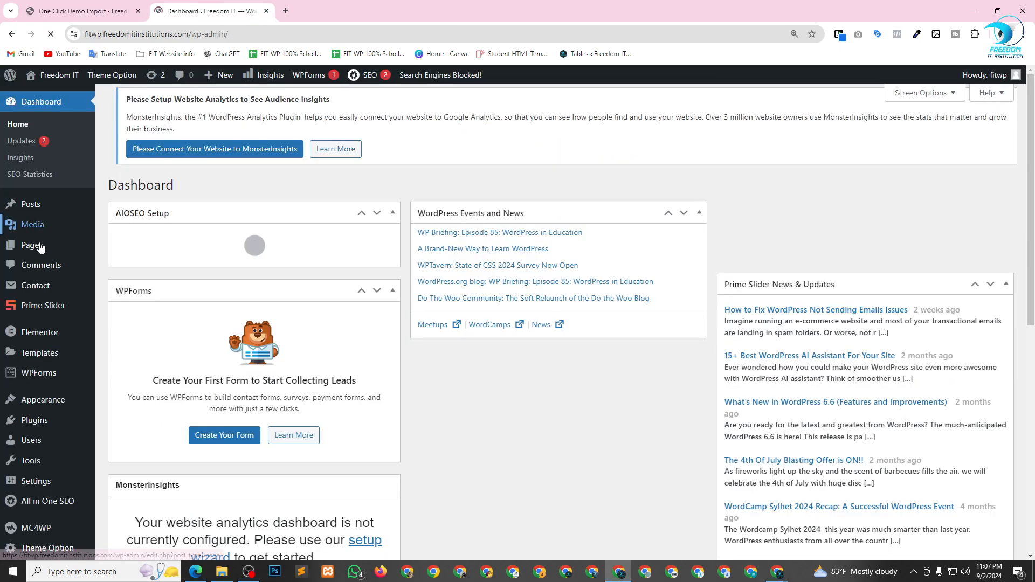
{"action": "mouse_move", "coordinate": [40, 247]}
{"action": "left_click", "coordinate": [114, 247]}
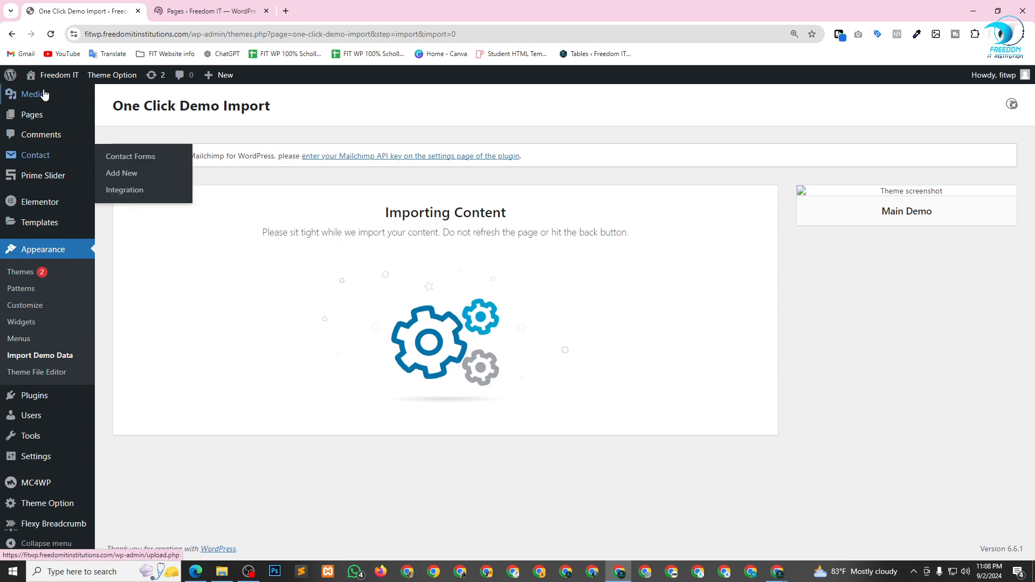
Reopen the Import Demo Data page under Appearance and run the Newsify demo import again through Continue & Import
{"action": "left_click", "coordinate": [31, 359]}
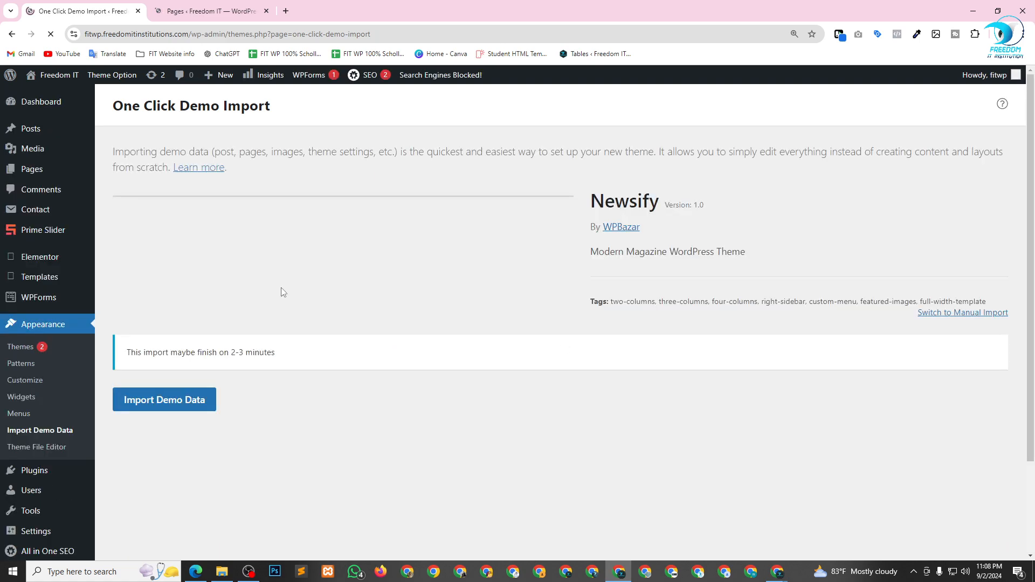
{"action": "scroll", "coordinate": [537, 335], "scroll_direction": "down", "scroll_amount": 1}
{"action": "scroll", "coordinate": [536, 334], "scroll_direction": "down", "scroll_amount": 3}
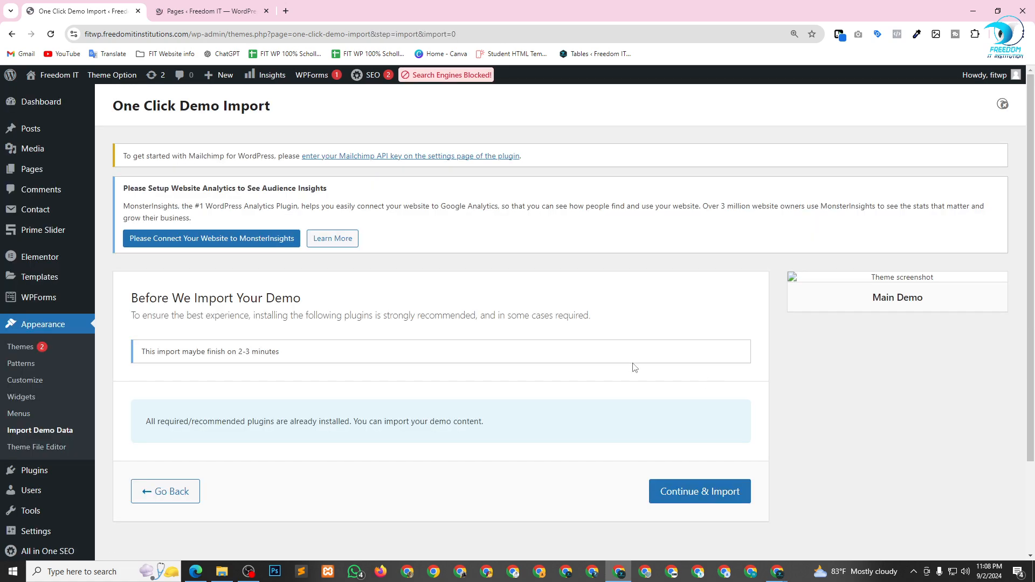
{"action": "scroll", "coordinate": [635, 367], "scroll_direction": "down", "scroll_amount": 2}
{"action": "left_click", "coordinate": [683, 387]}
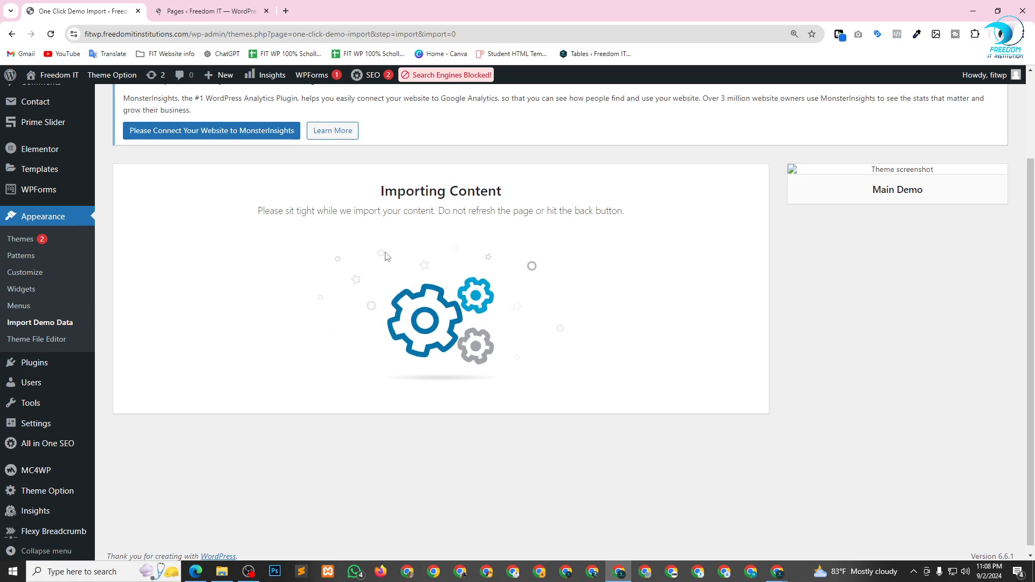
Check the Pages list in the second browser tab, and close that tab to return to the demo import
{"action": "scroll", "coordinate": [729, 300], "scroll_direction": "up", "scroll_amount": 2}
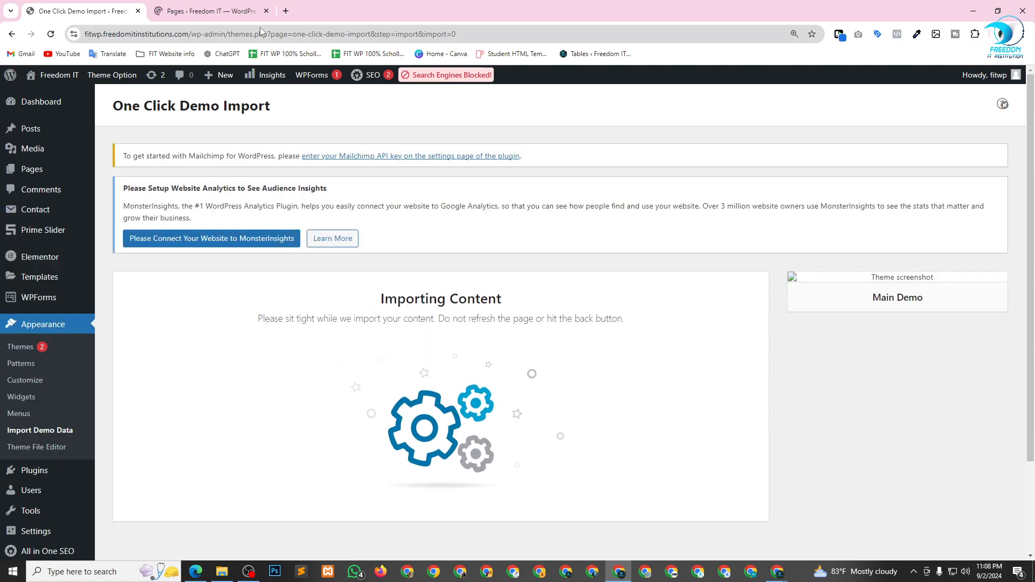
{"action": "left_click", "coordinate": [246, 9]}
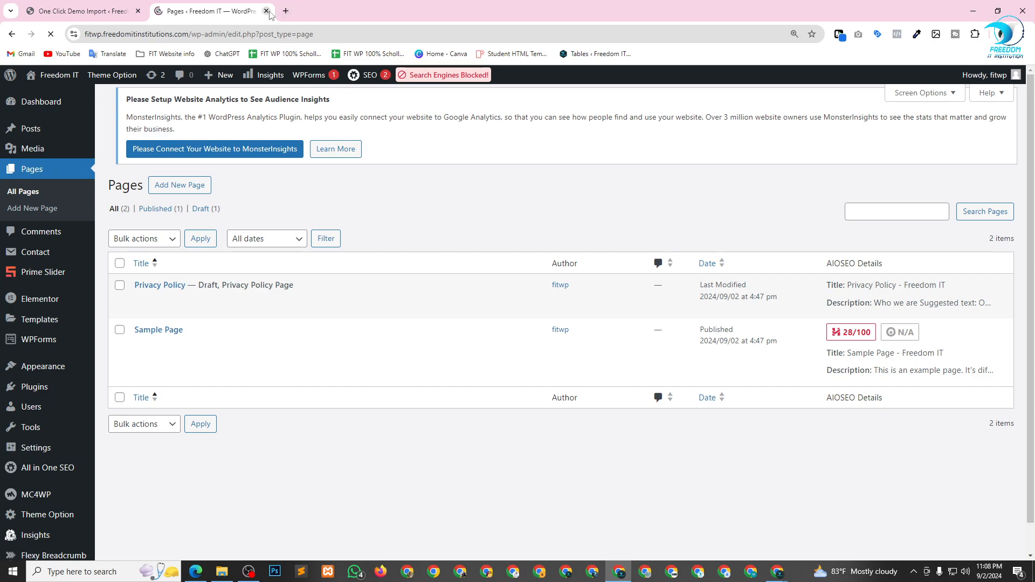
{"action": "left_click", "coordinate": [267, 12]}
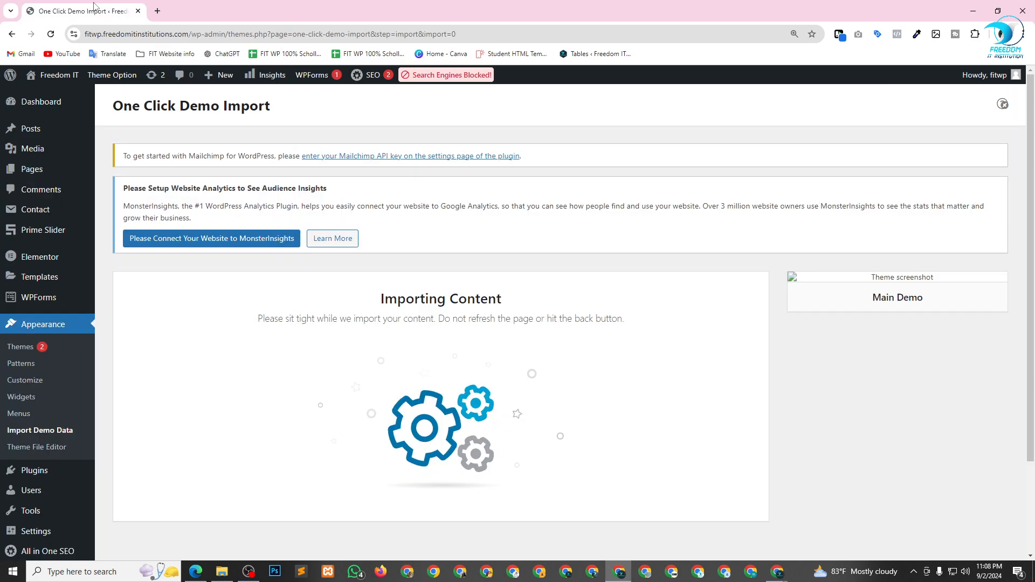
{"action": "scroll", "coordinate": [663, 367], "scroll_direction": "down", "scroll_amount": 3}
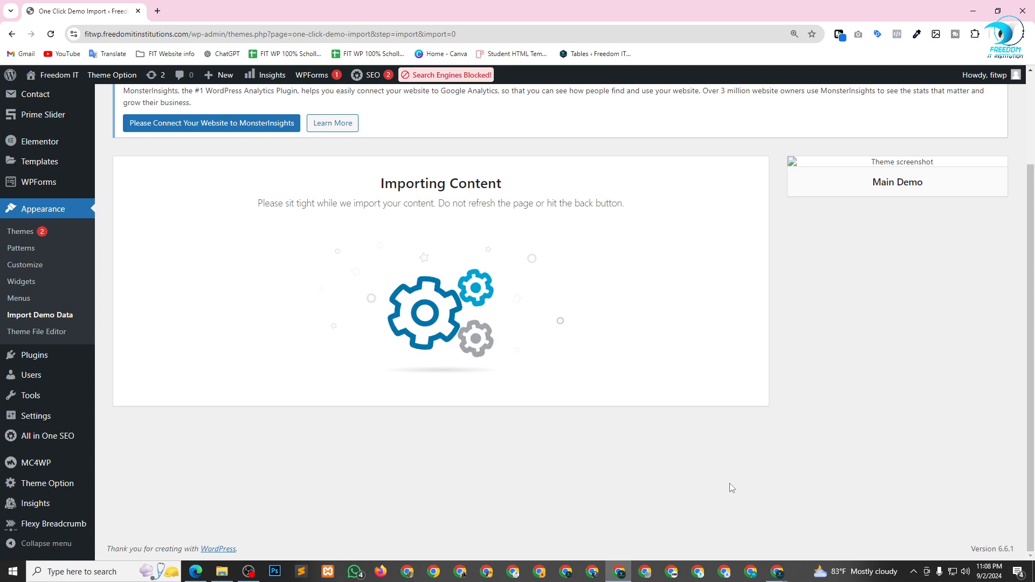
{"action": "scroll", "coordinate": [789, 376], "scroll_direction": "up", "scroll_amount": 3}
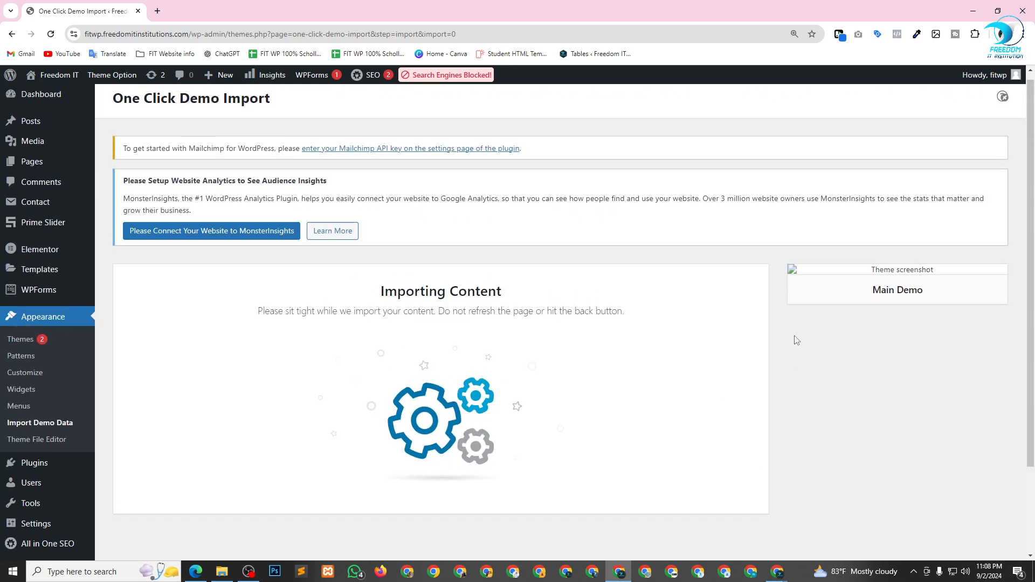
{"action": "scroll", "coordinate": [853, 434], "scroll_direction": "down", "scroll_amount": 3}
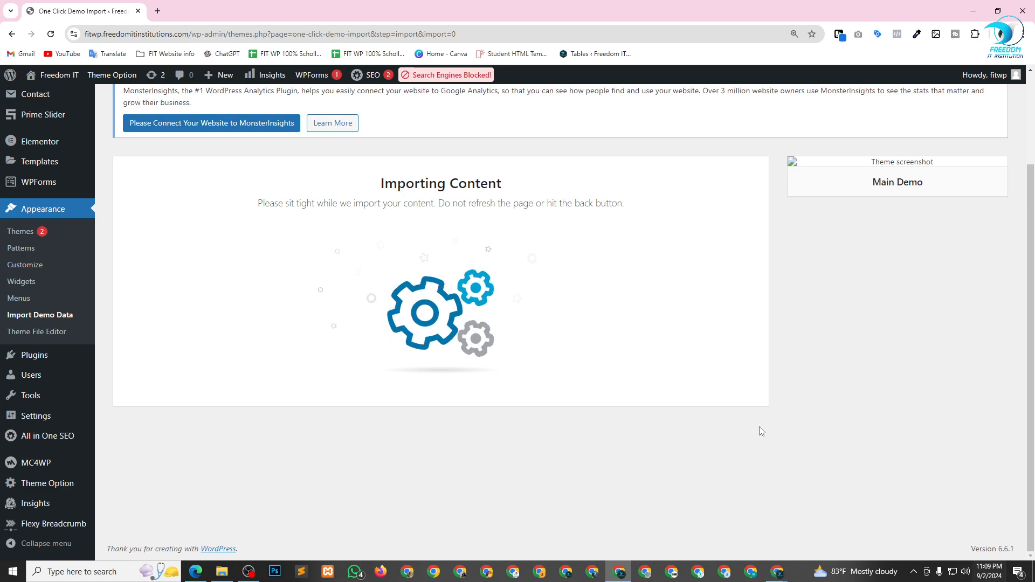
{"action": "scroll", "coordinate": [680, 443], "scroll_direction": "up", "scroll_amount": 1}
{"action": "scroll", "coordinate": [679, 443], "scroll_direction": "up", "scroll_amount": 3}
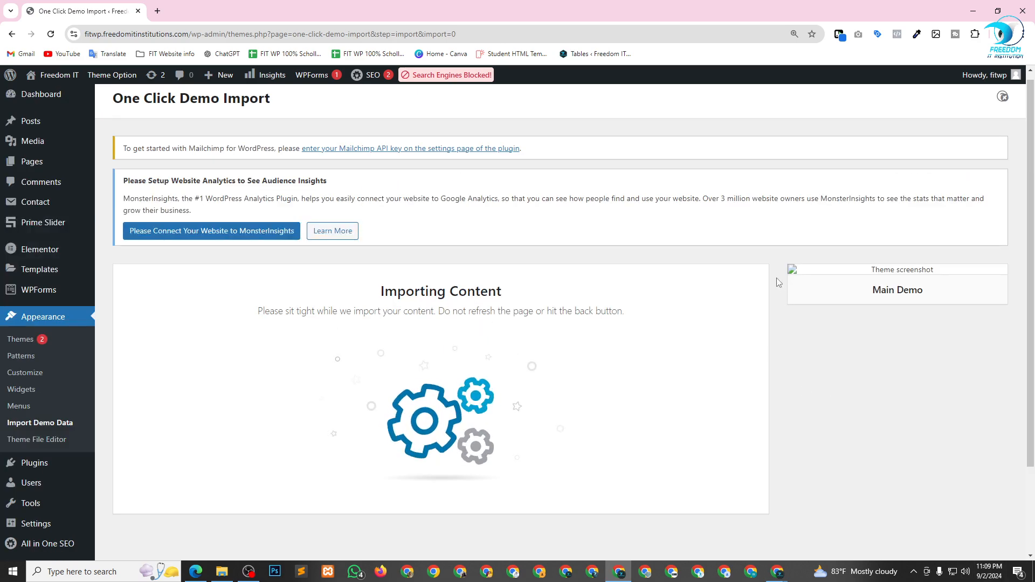
{"action": "scroll", "coordinate": [777, 277], "scroll_direction": "down", "scroll_amount": 3}
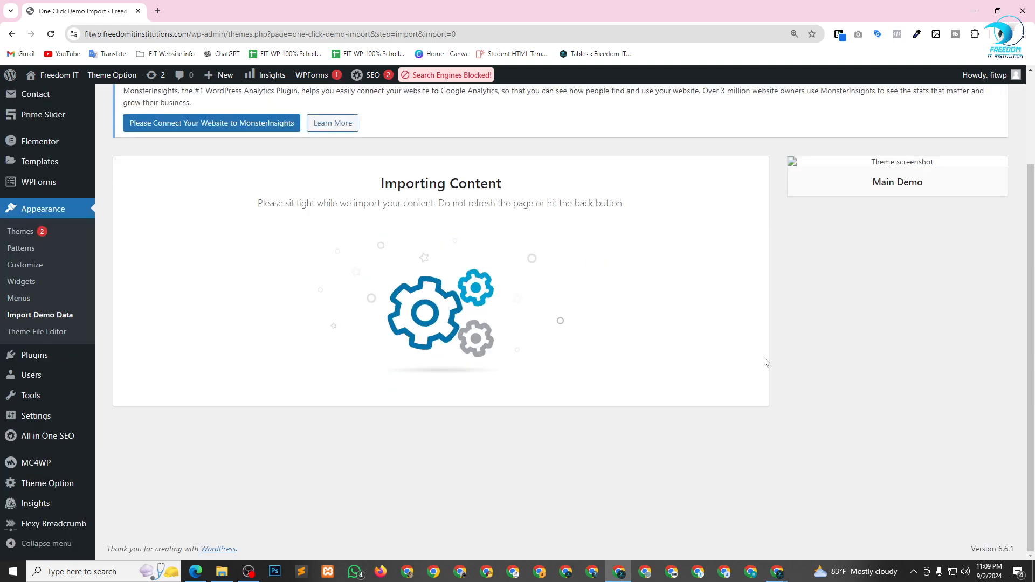
{"action": "scroll", "coordinate": [765, 416], "scroll_direction": "up", "scroll_amount": 3}
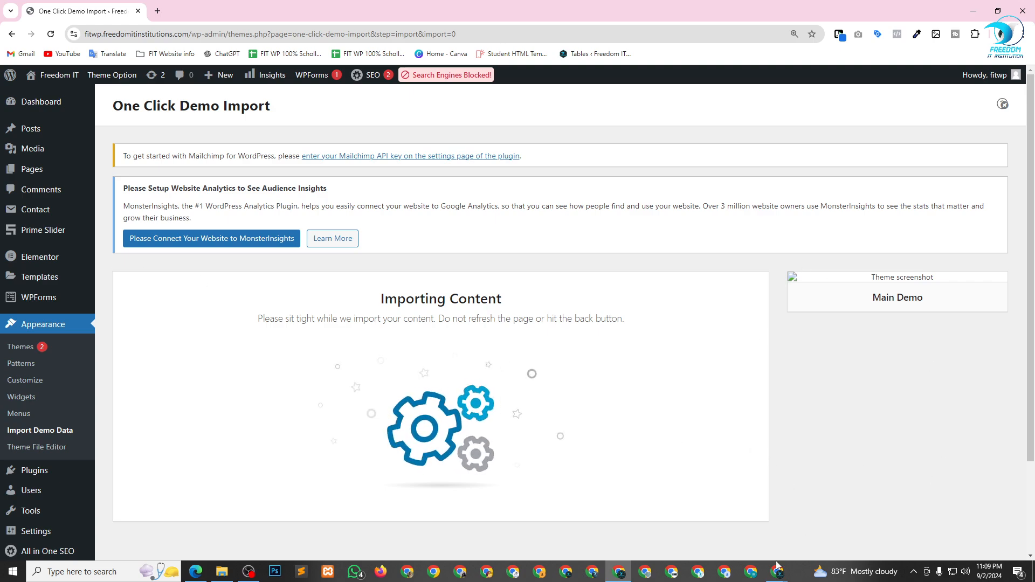
Switch to the Google Meet window, view the meeting's participant list, and return to the demo import page
{"action": "left_click", "coordinate": [782, 490]}
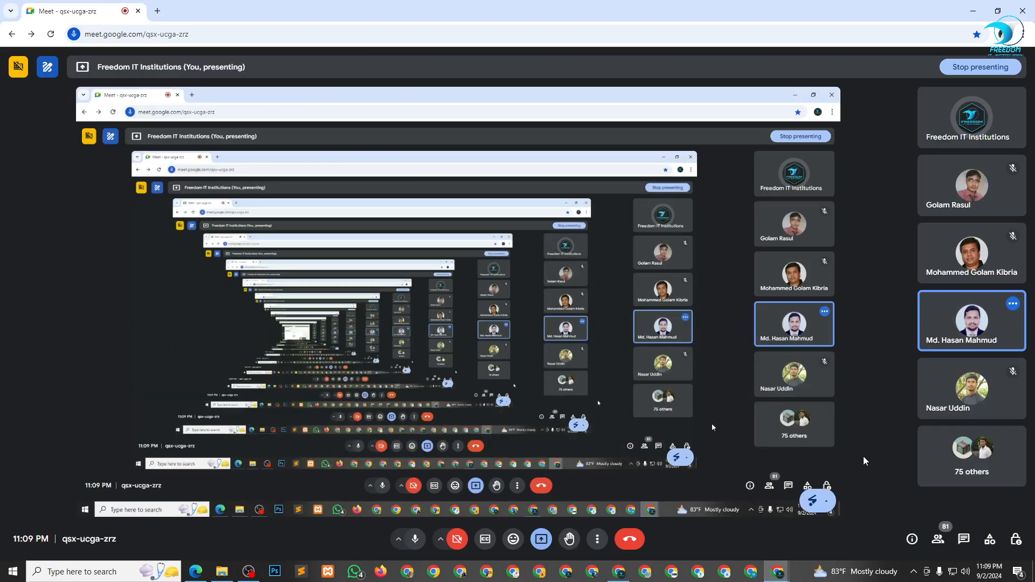
{"action": "left_click", "coordinate": [620, 573]}
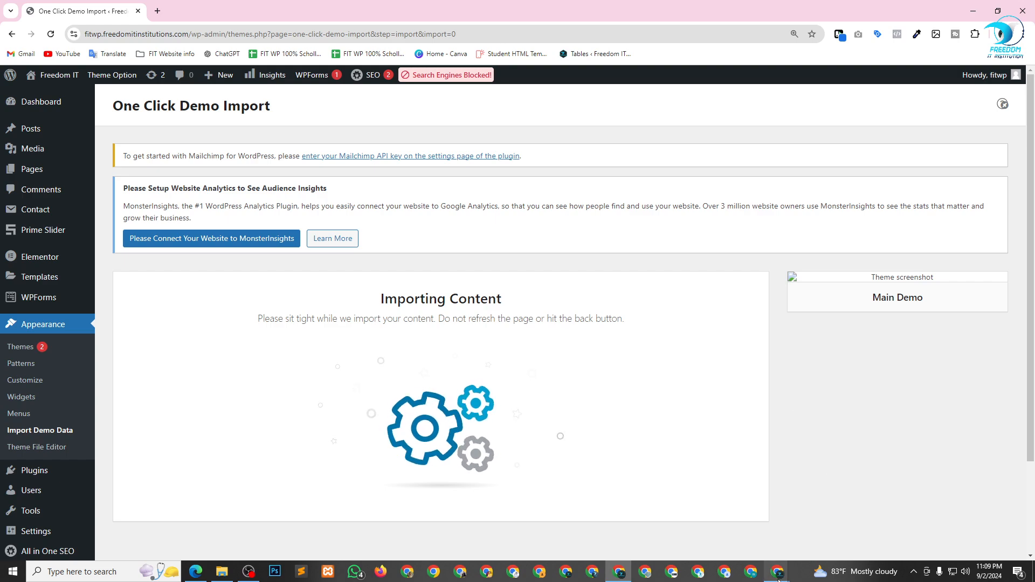
{"action": "mouse_move", "coordinate": [778, 576]}
{"action": "left_click", "coordinate": [743, 518]}
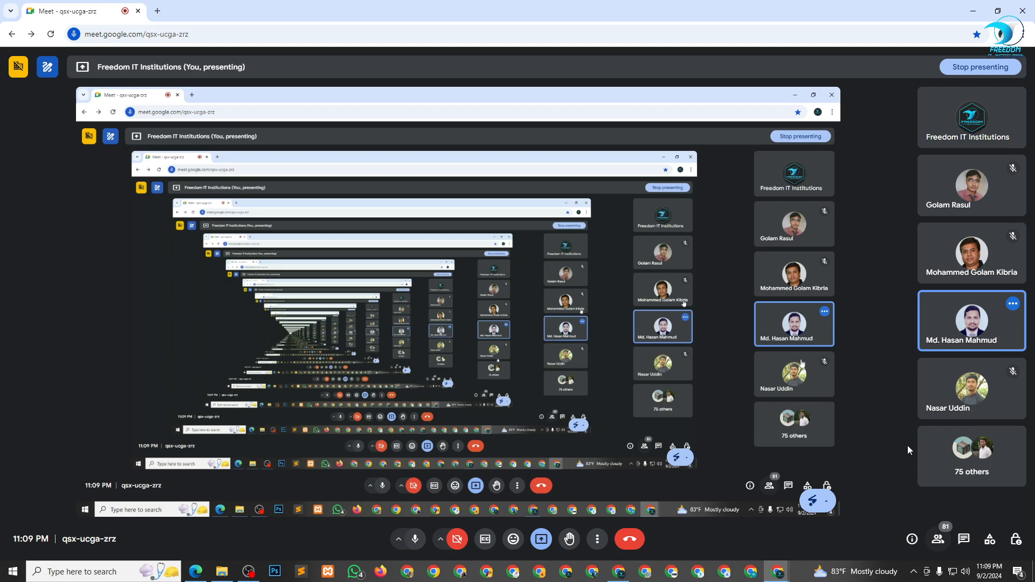
{"action": "left_click", "coordinate": [938, 540]}
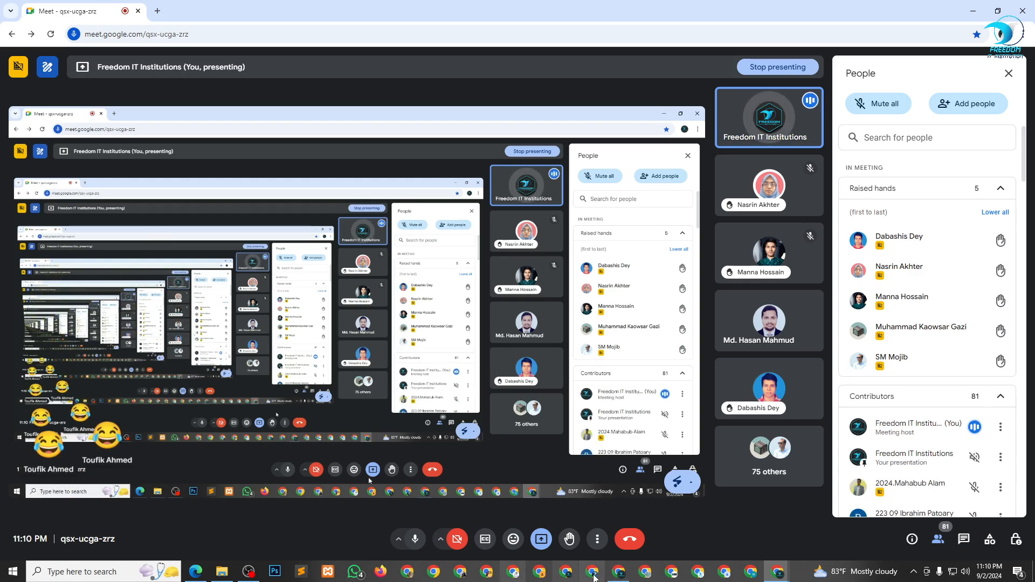
{"action": "left_click", "coordinate": [618, 580]}
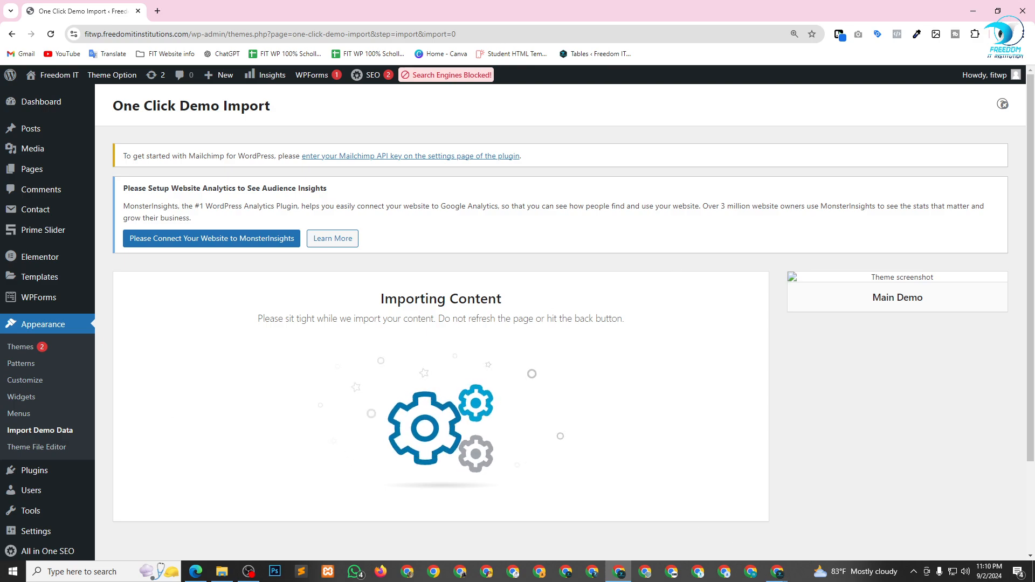
Switch to the Google Meet window and check the meeting's raised hands and participants
{"action": "mouse_move", "coordinate": [778, 572]}
{"action": "left_click", "coordinate": [727, 508]}
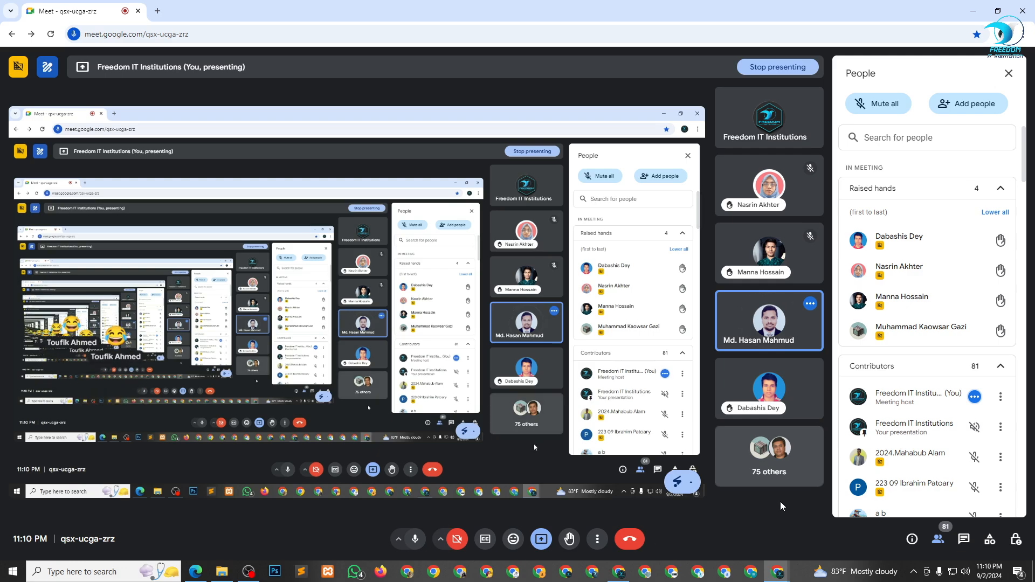
{"action": "mouse_move", "coordinate": [619, 576]}
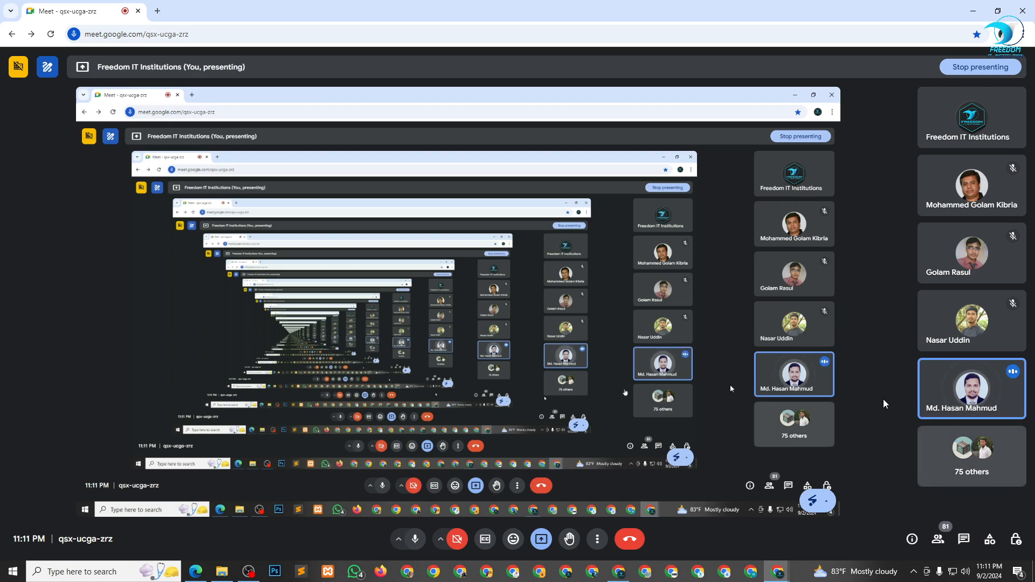
Clear all Windows notifications and return to the demo import page
{"action": "left_click", "coordinate": [1017, 571]}
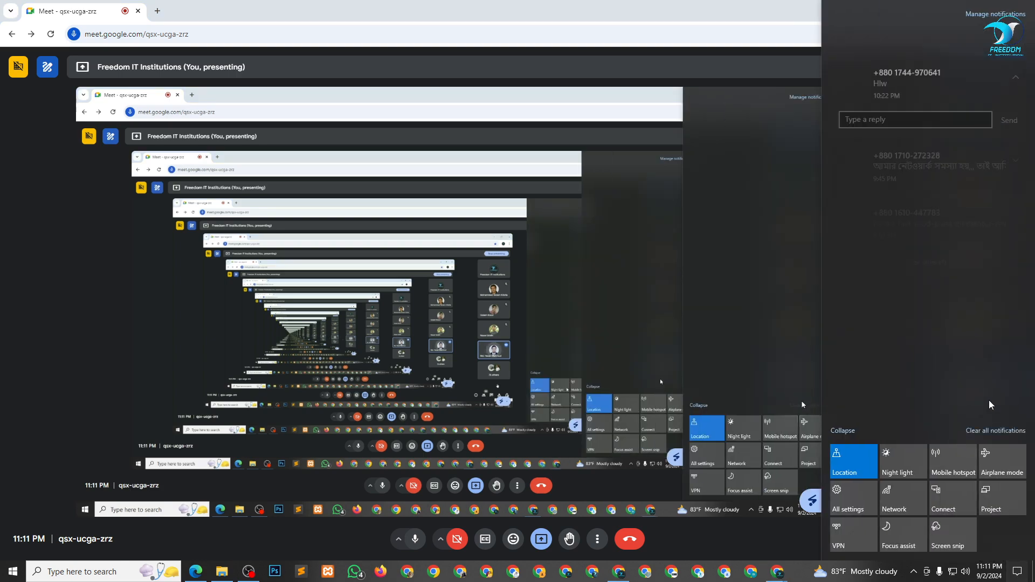
{"action": "left_click", "coordinate": [1001, 432]}
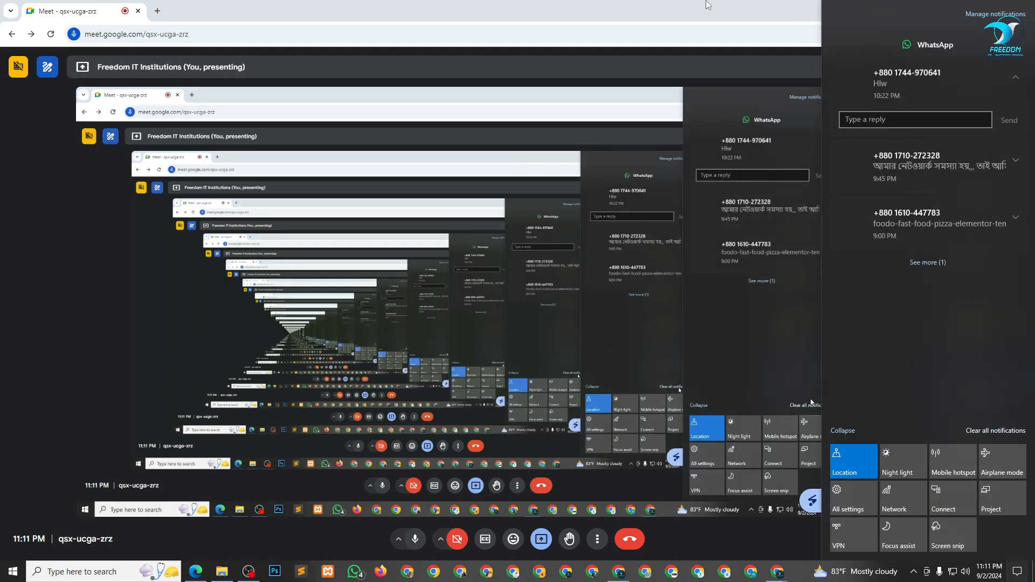
{"action": "left_click", "coordinate": [722, 8]}
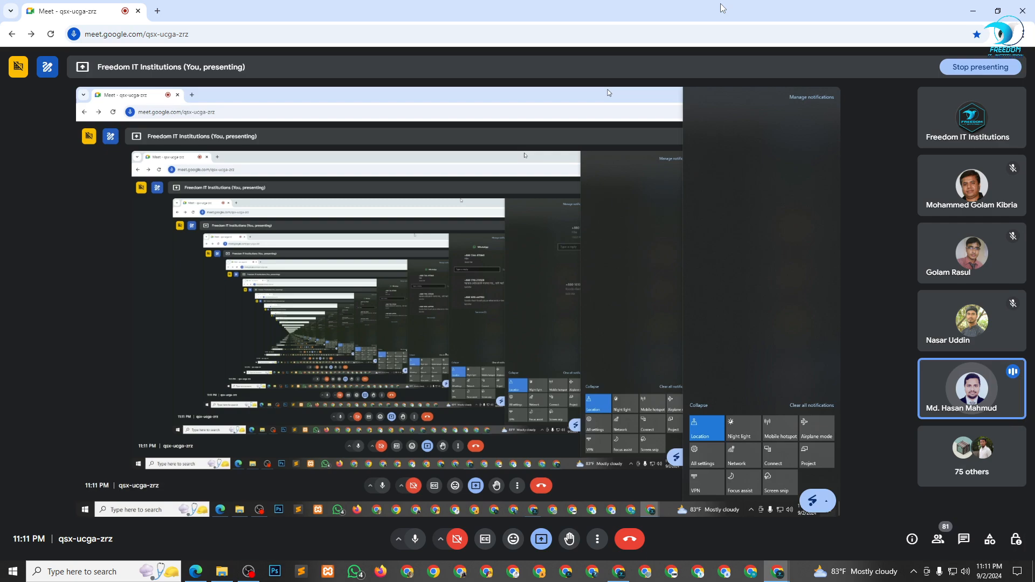
{"action": "left_click", "coordinate": [620, 575]}
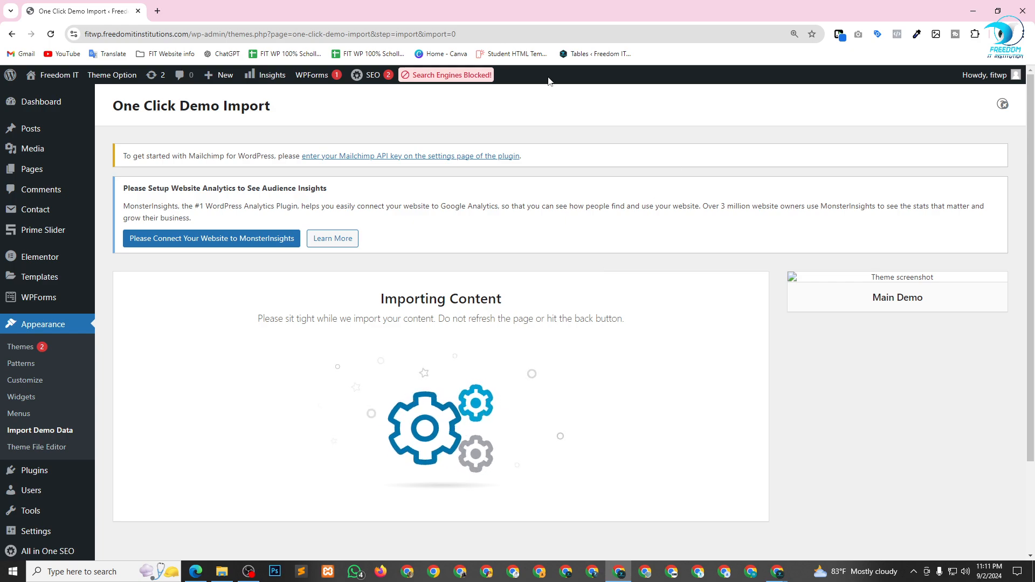
Reopen Import Demo Data, switch to manual import, and review the manual file import and demo content options
{"action": "mouse_move", "coordinate": [466, 76]}
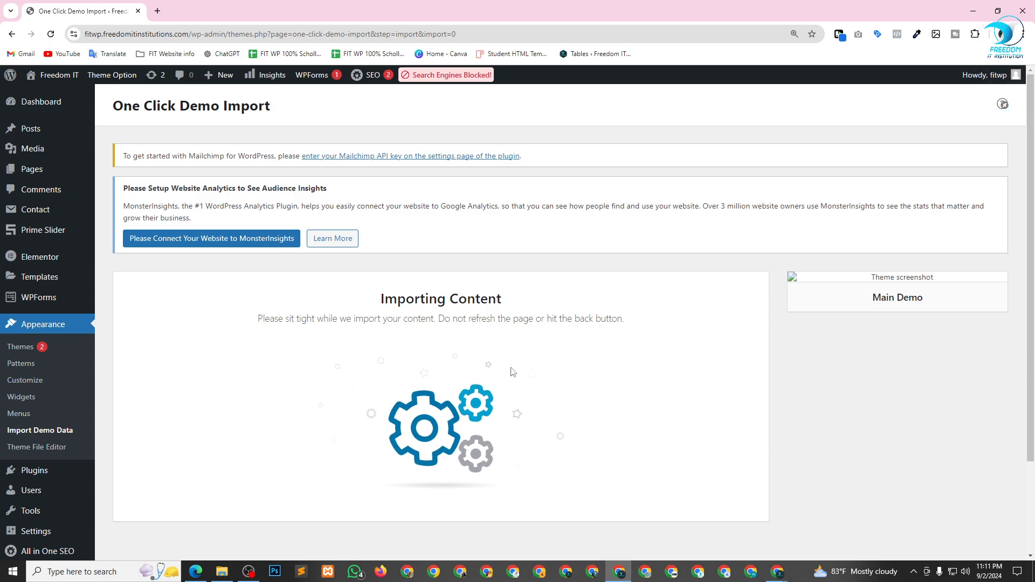
{"action": "scroll", "coordinate": [513, 372], "scroll_direction": "down", "scroll_amount": 2}
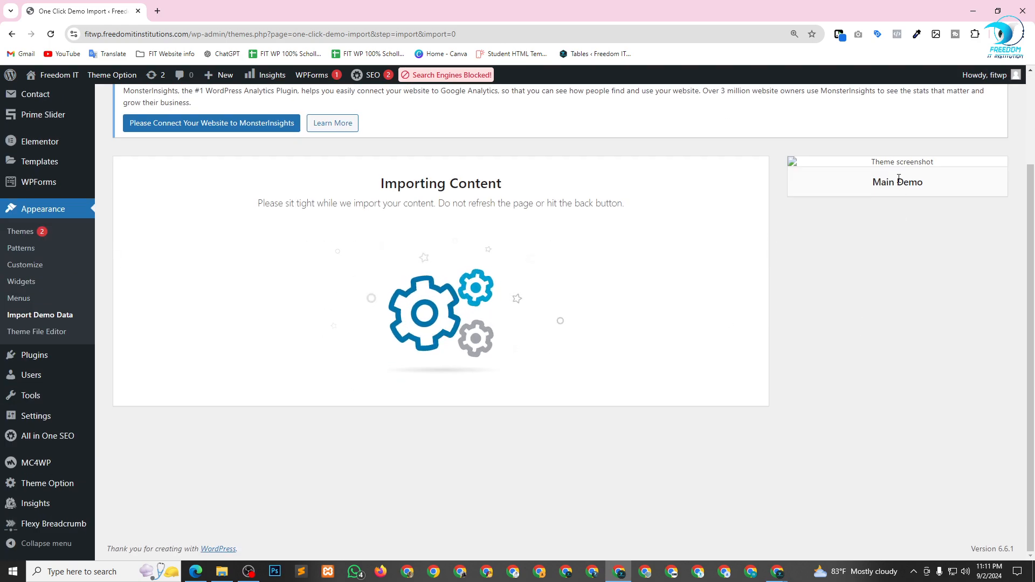
{"action": "left_click", "coordinate": [54, 316]}
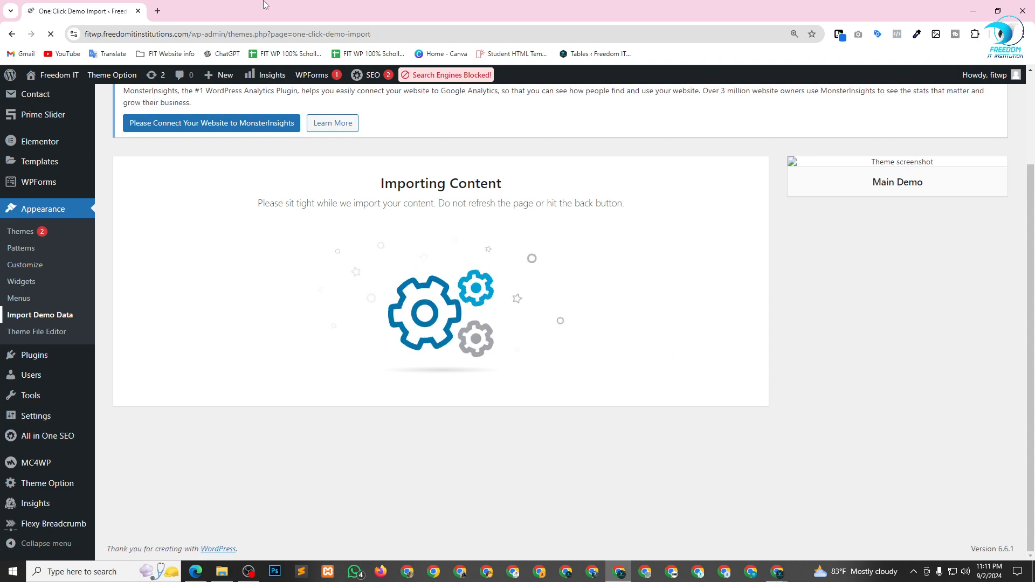
{"action": "scroll", "coordinate": [751, 392], "scroll_direction": "down", "scroll_amount": 2}
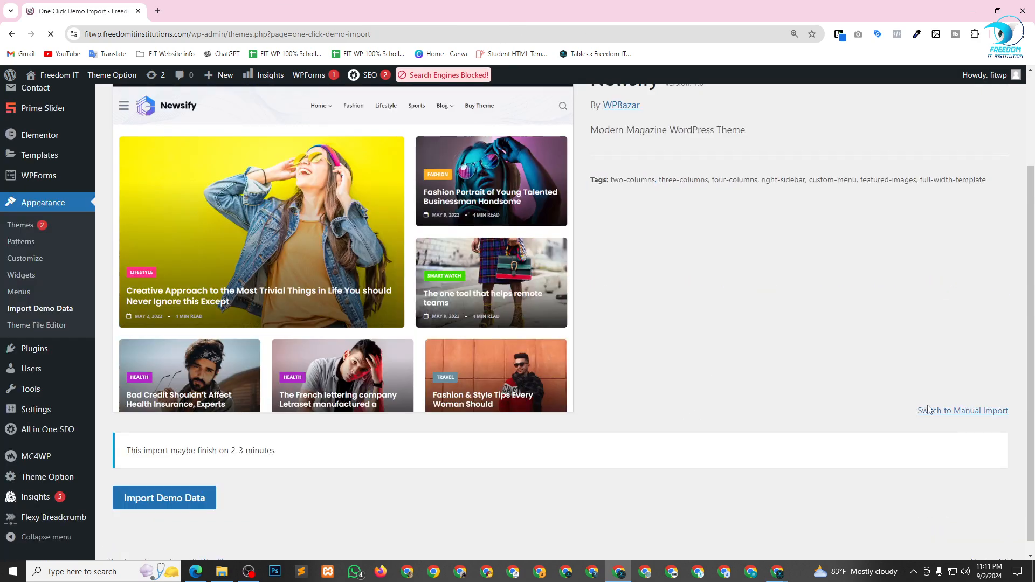
{"action": "left_click", "coordinate": [959, 400]}
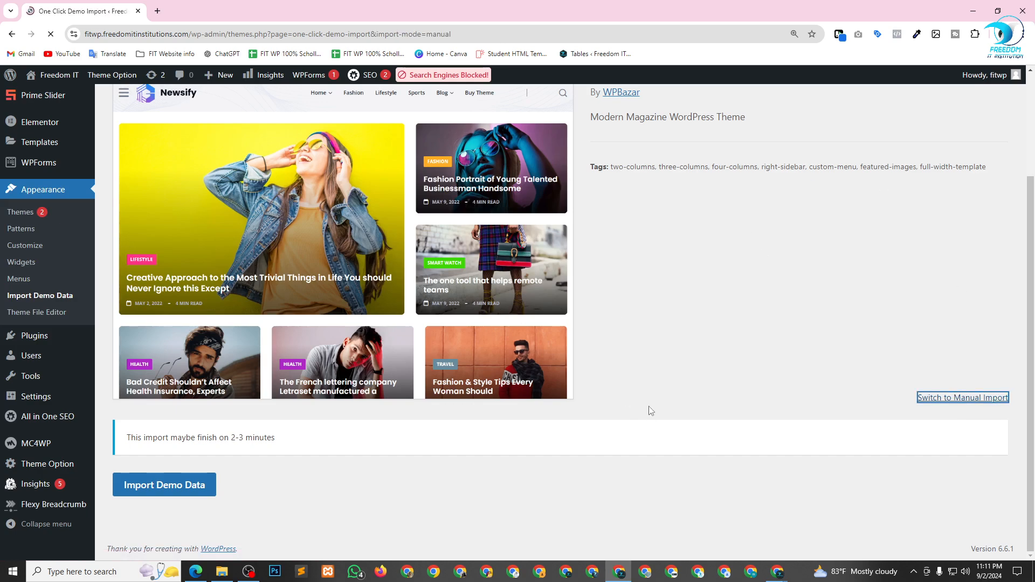
{"action": "scroll", "coordinate": [507, 288], "scroll_direction": "down", "scroll_amount": 7}
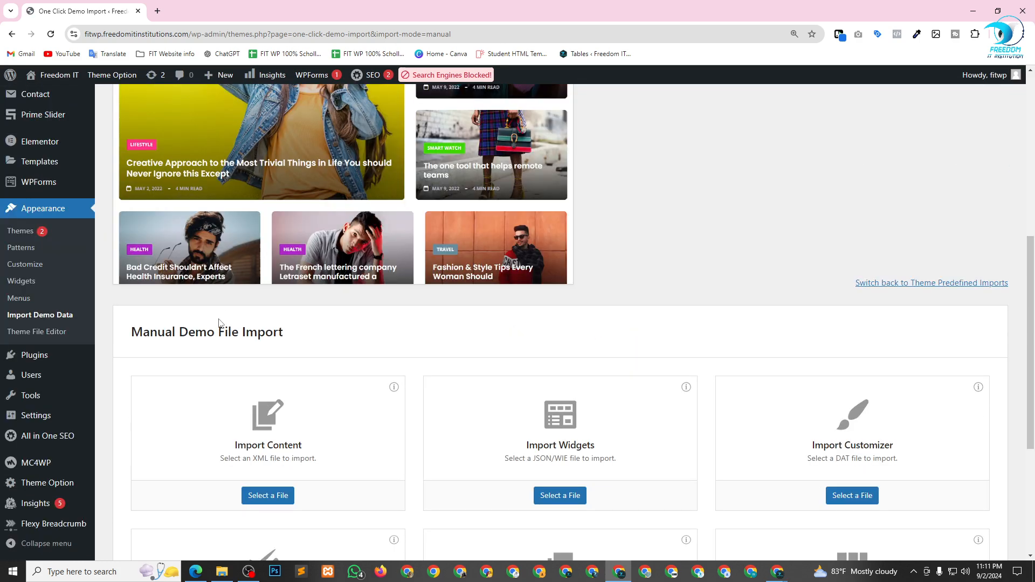
{"action": "scroll", "coordinate": [259, 356], "scroll_direction": "down", "scroll_amount": 2}
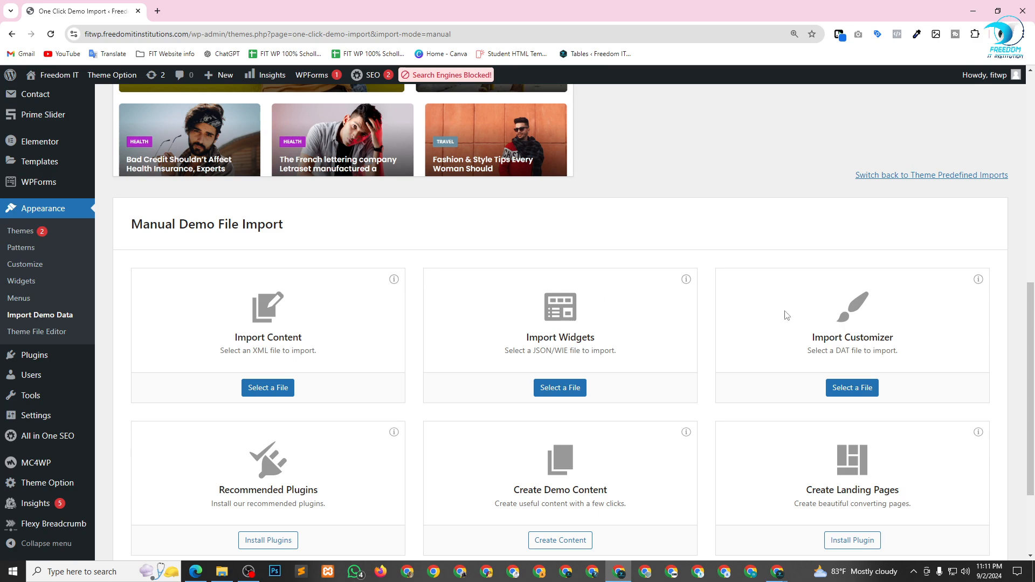
{"action": "scroll", "coordinate": [798, 329], "scroll_direction": "down", "scroll_amount": 3}
{"action": "scroll", "coordinate": [645, 364], "scroll_direction": "up", "scroll_amount": 1}
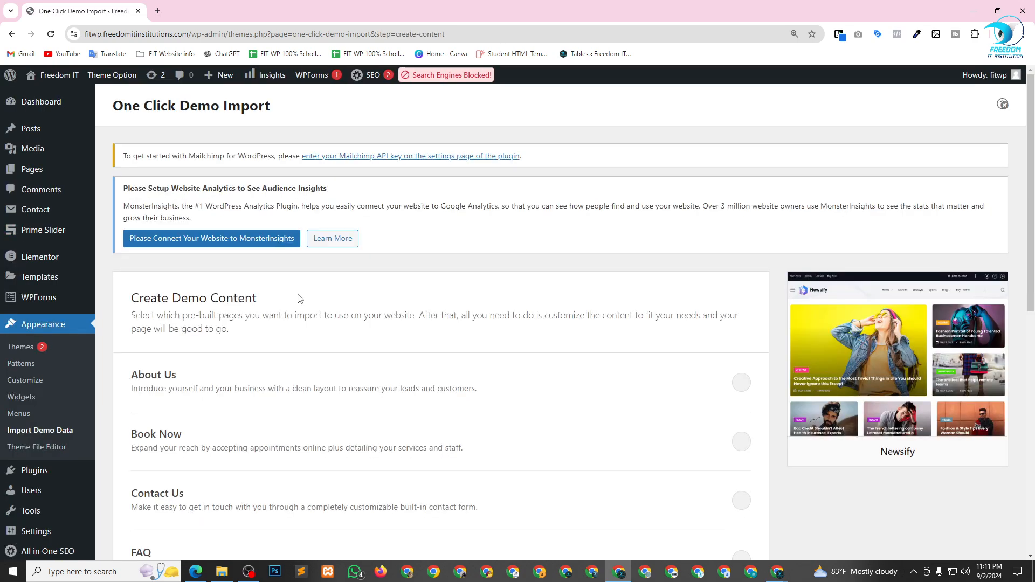
Look through the pre-built pages offered under Create Demo Content and go back to the Newsify import page
{"action": "scroll", "coordinate": [435, 351], "scroll_direction": "down", "scroll_amount": 5}
{"action": "scroll", "coordinate": [262, 396], "scroll_direction": "down", "scroll_amount": 5}
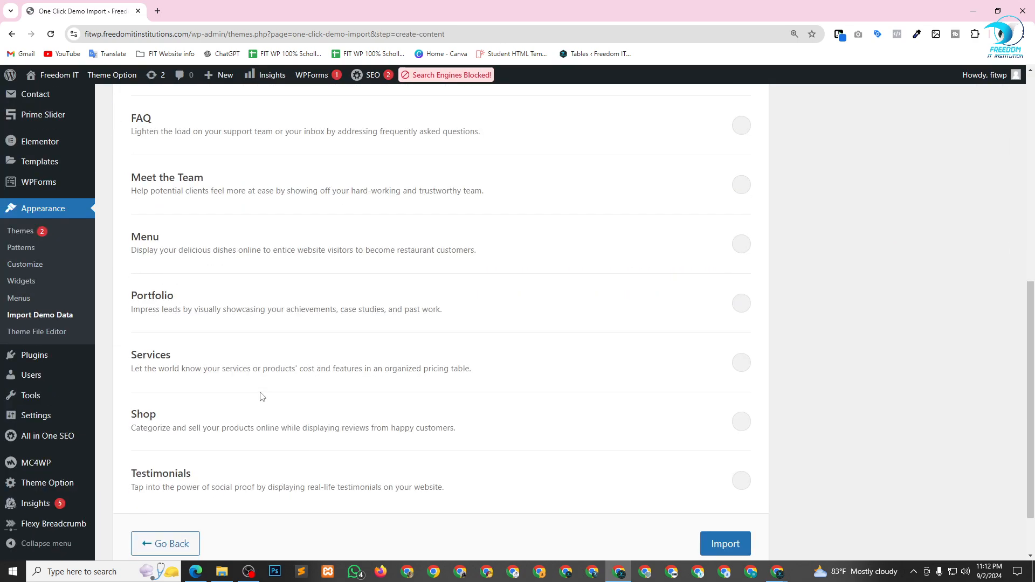
{"action": "scroll", "coordinate": [261, 396], "scroll_direction": "up", "scroll_amount": 3}
{"action": "scroll", "coordinate": [261, 397], "scroll_direction": "down", "scroll_amount": 3}
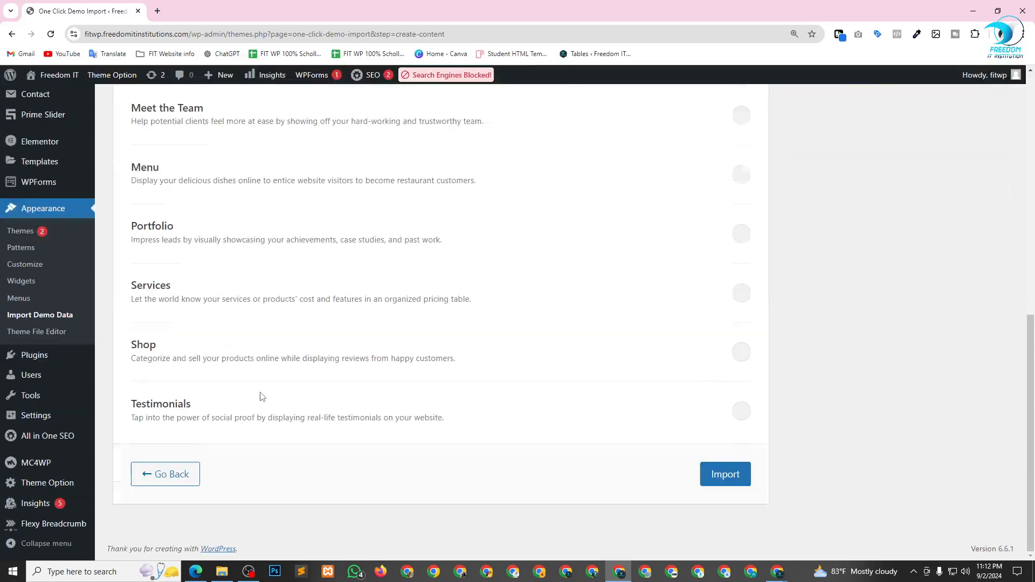
{"action": "left_click", "coordinate": [169, 480]}
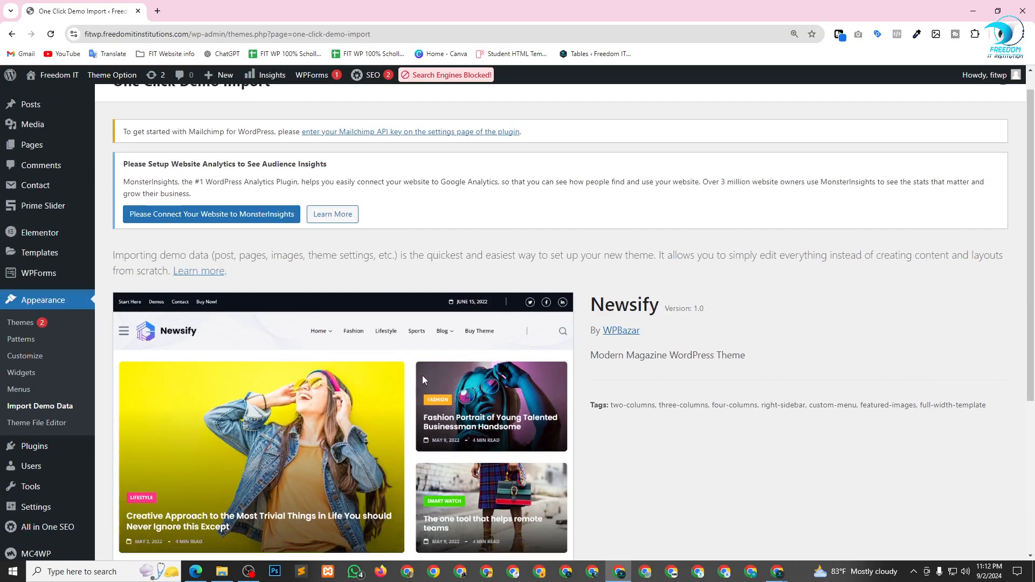
Start the predefined Newsify demo data import once more and continue past the plugin check
{"action": "scroll", "coordinate": [423, 381], "scroll_direction": "down", "scroll_amount": 4}
{"action": "left_click", "coordinate": [163, 485]}
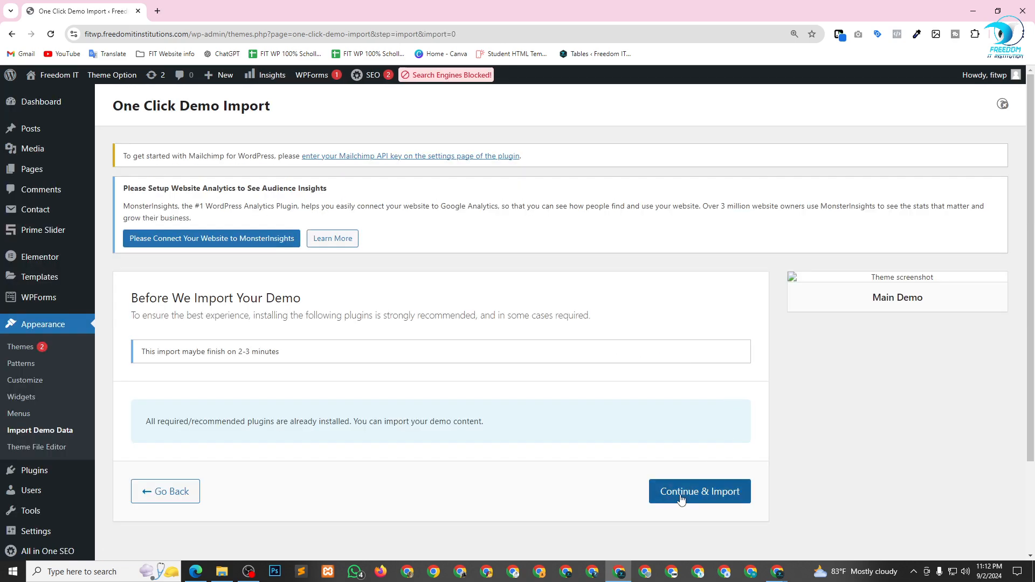
{"action": "left_click", "coordinate": [681, 497]}
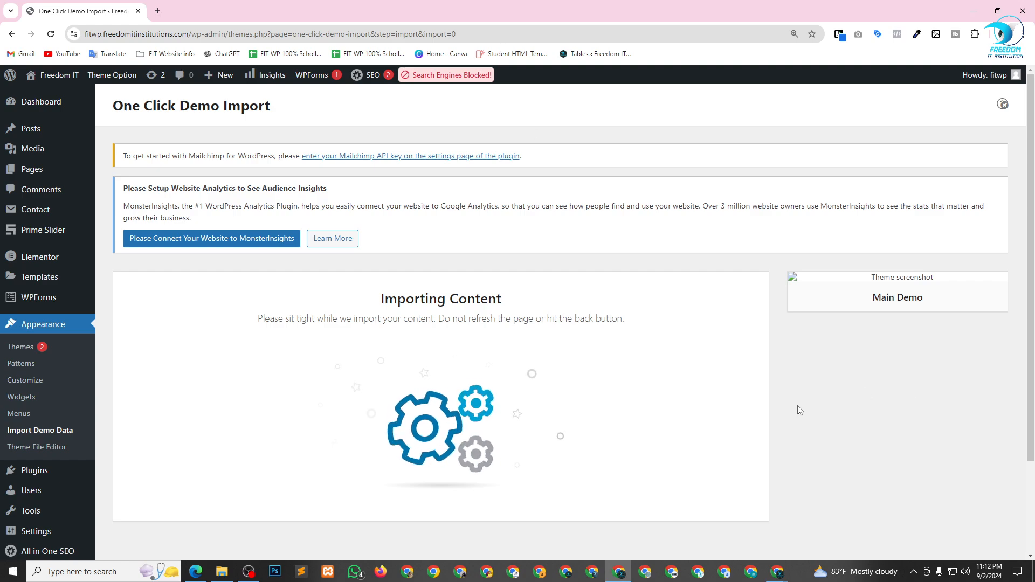
{"action": "scroll", "coordinate": [785, 405], "scroll_direction": "down", "scroll_amount": 2}
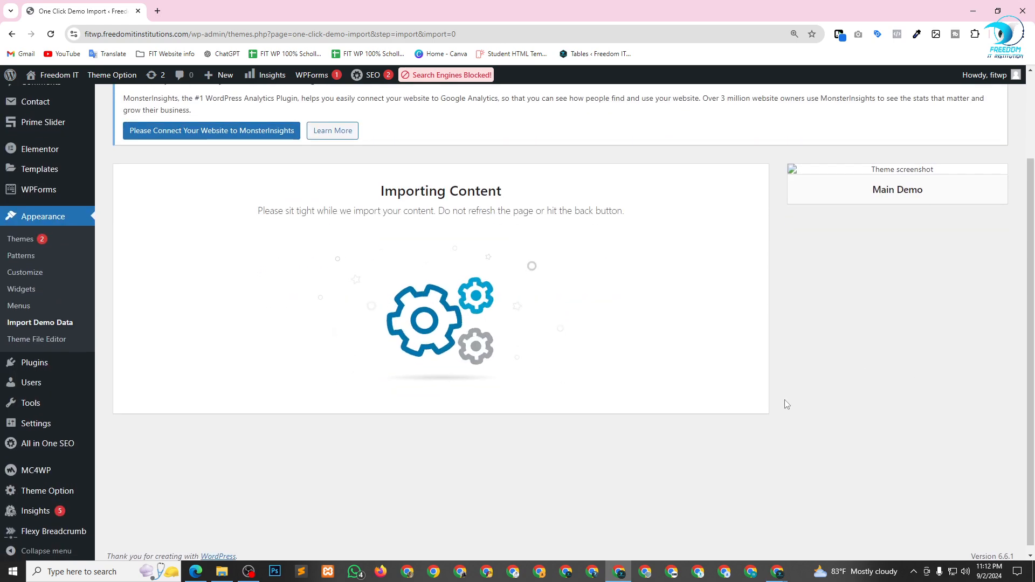
{"action": "scroll", "coordinate": [787, 405], "scroll_direction": "up", "scroll_amount": 2}
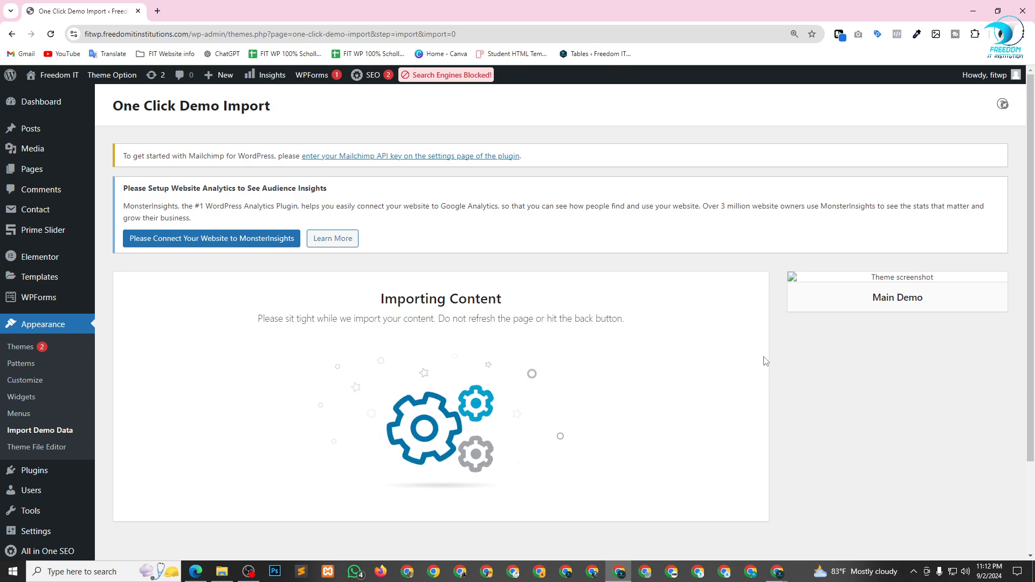
{"action": "scroll", "coordinate": [522, 430], "scroll_direction": "down", "scroll_amount": 1}
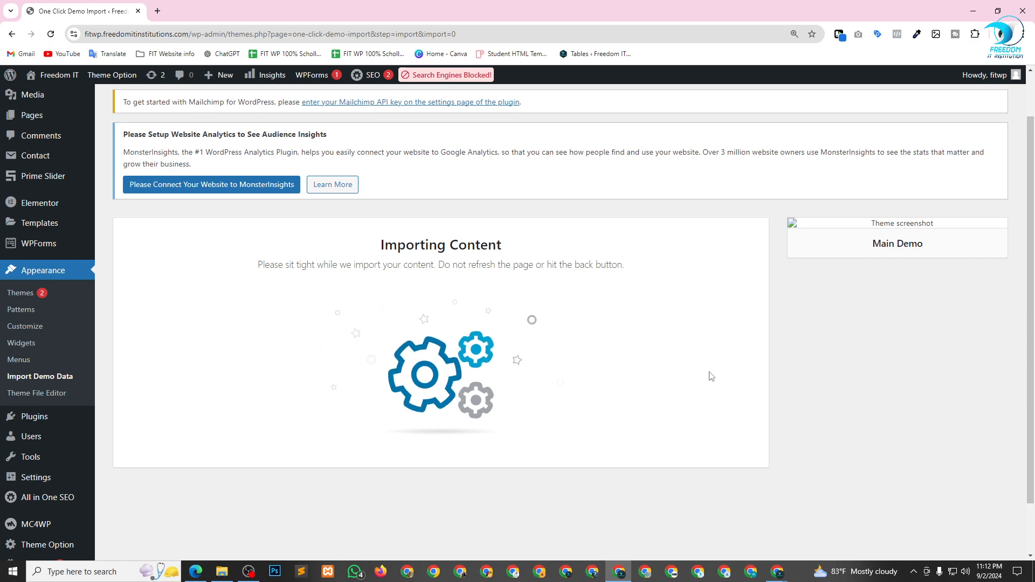
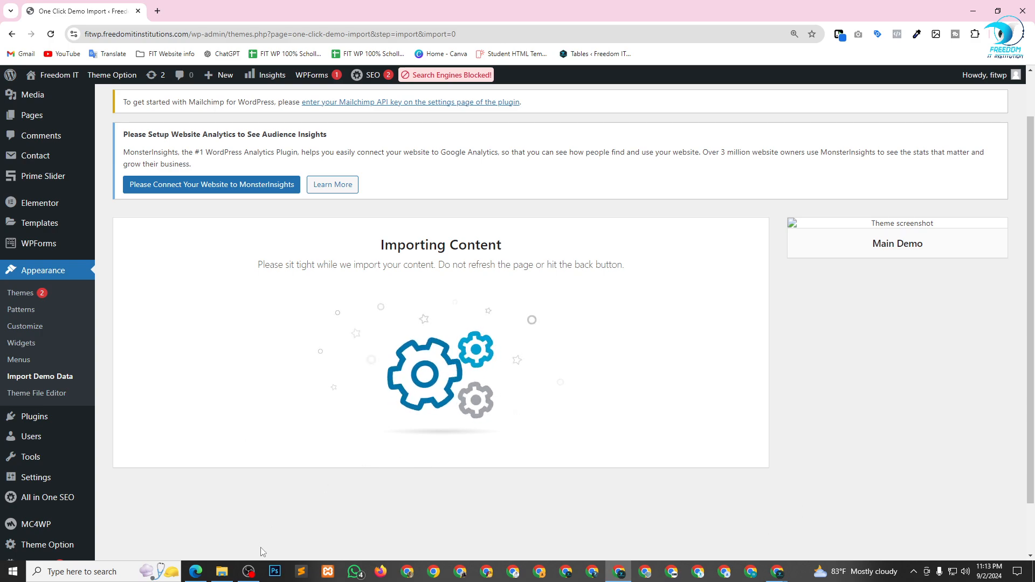
Close the course PDF in Edge, then check the recording in OBS and minimize OBS
{"action": "left_click", "coordinate": [196, 571]}
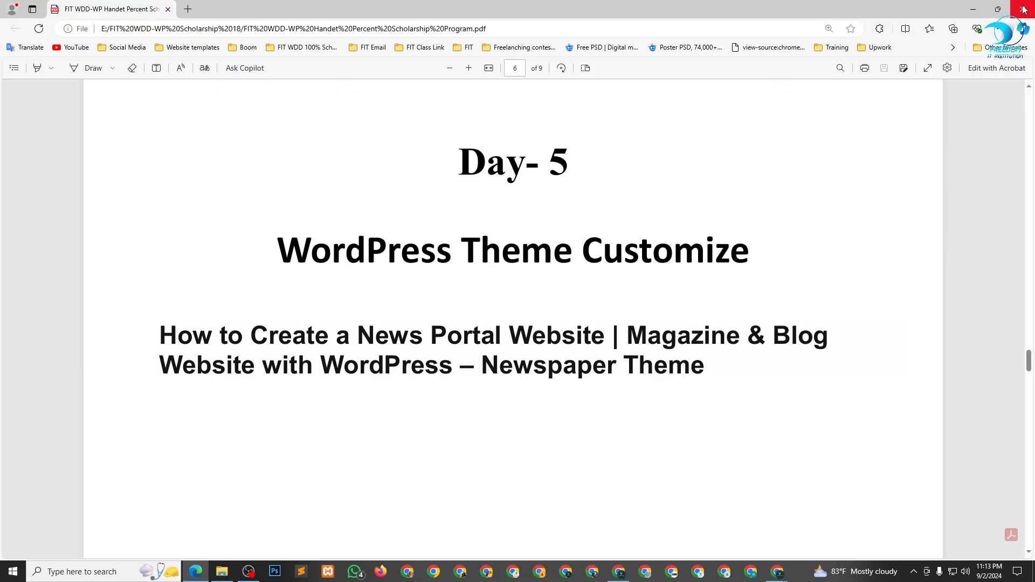
{"action": "left_click", "coordinate": [1024, 9]}
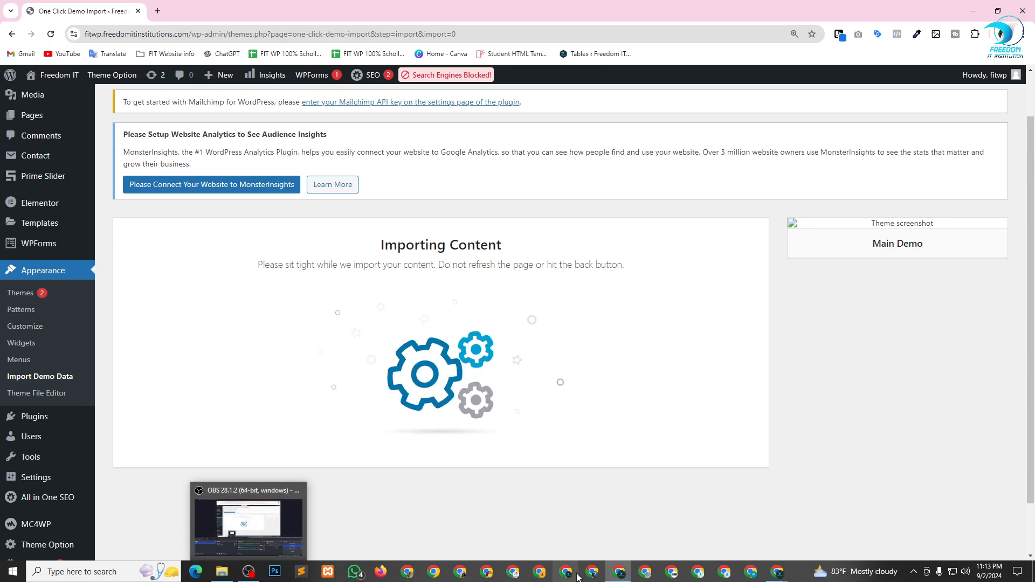
{"action": "mouse_move", "coordinate": [782, 578]}
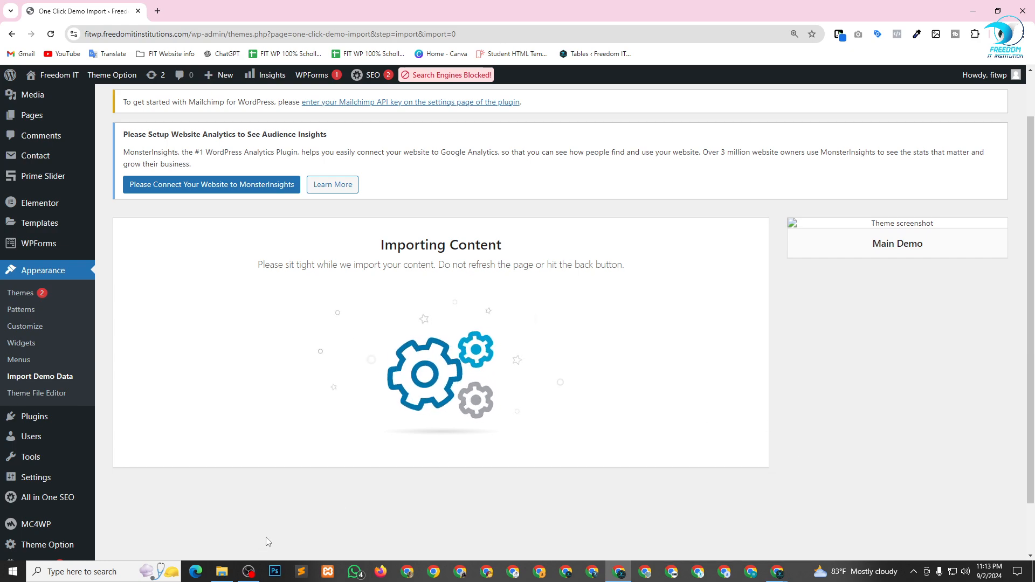
{"action": "left_click", "coordinate": [247, 574]}
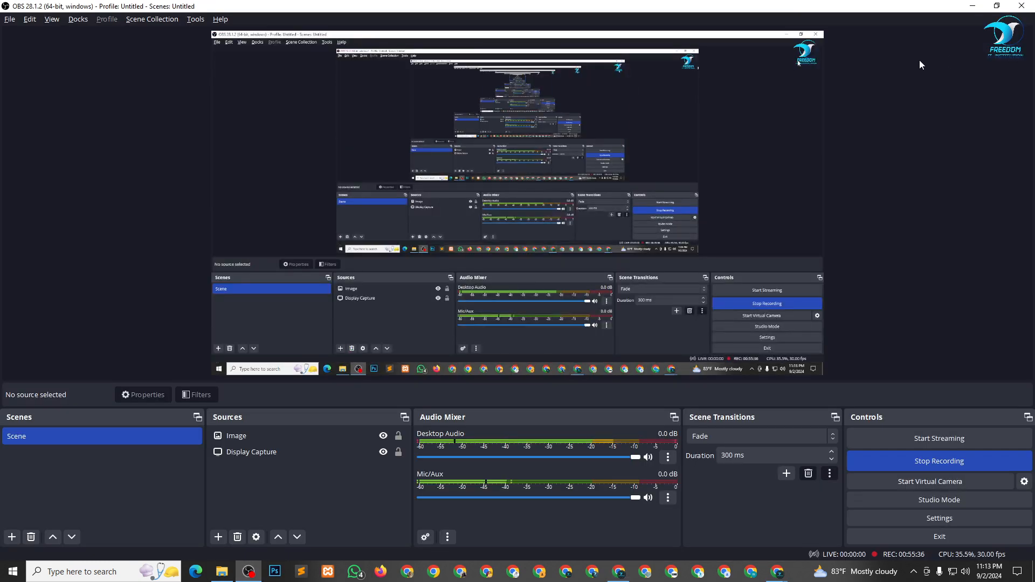
{"action": "left_click", "coordinate": [973, 6]}
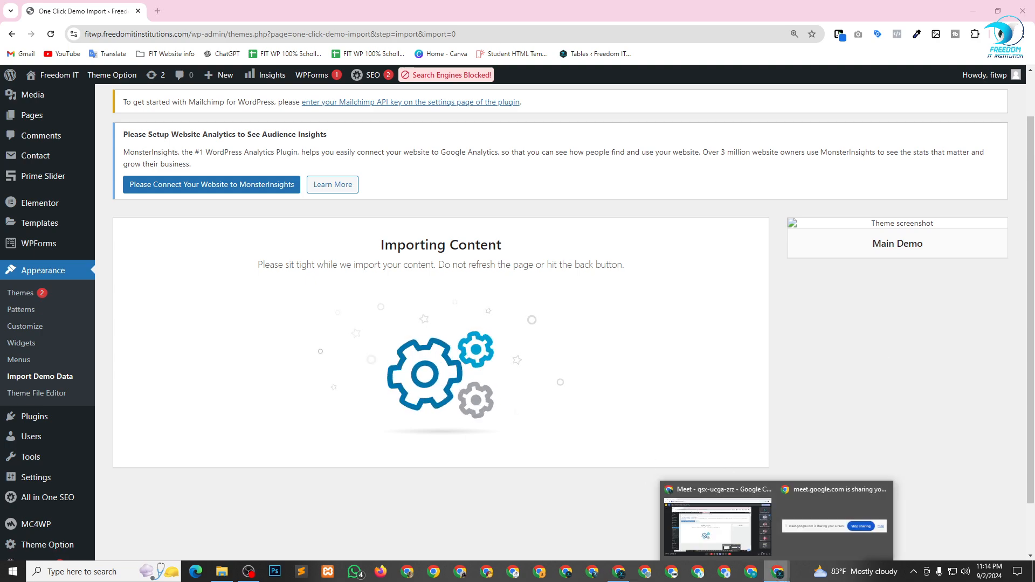
Switch to the Google Meet window and look through the list of contributors in the meeting
{"action": "left_click", "coordinate": [739, 515]}
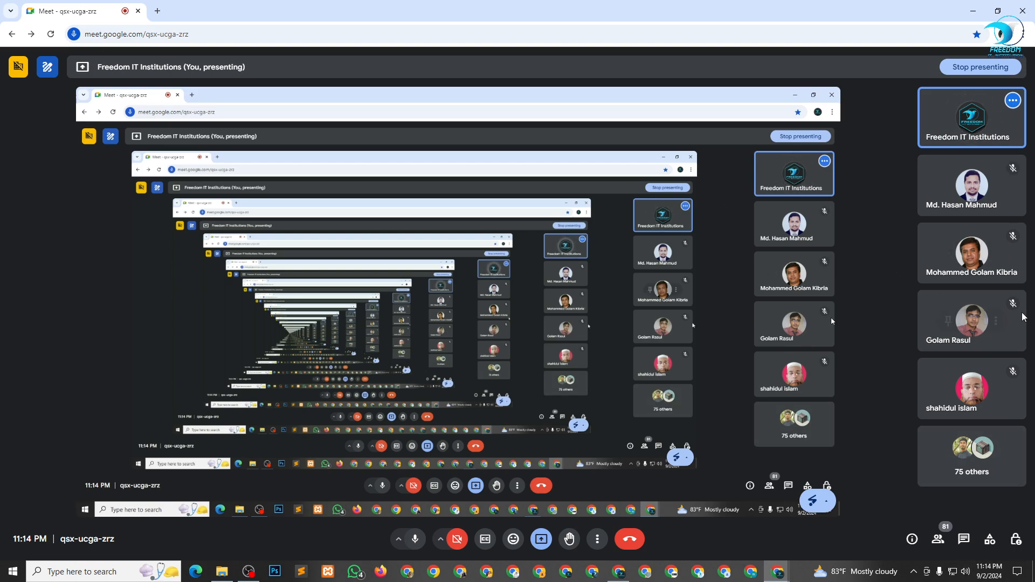
{"action": "left_click", "coordinate": [620, 572]}
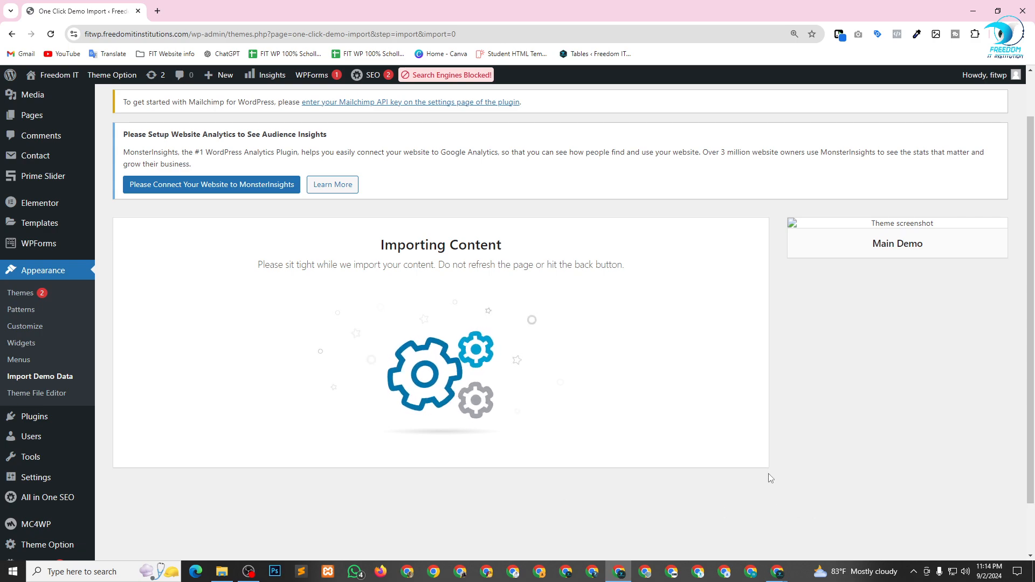
{"action": "mouse_move", "coordinate": [778, 572]}
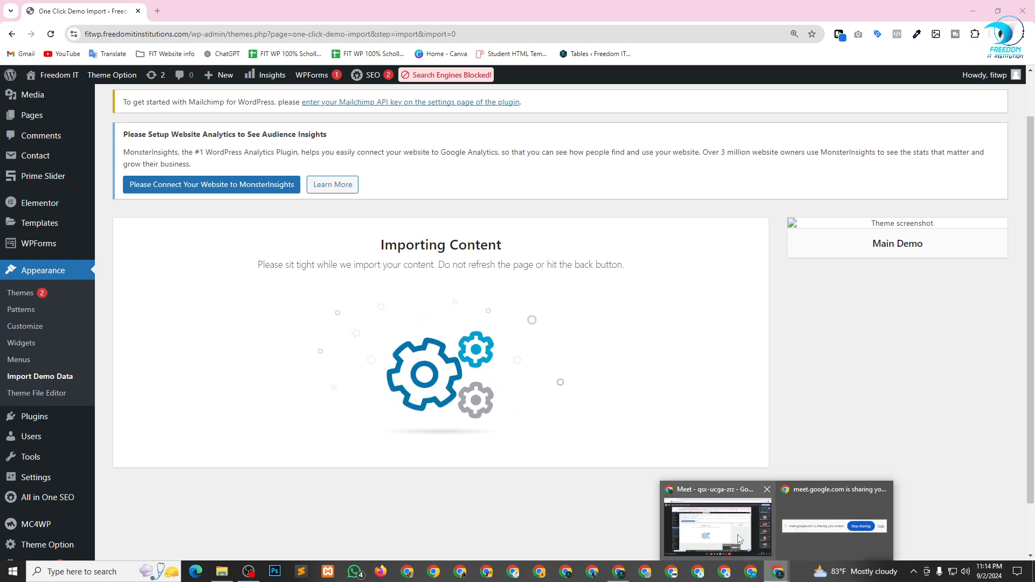
{"action": "left_click", "coordinate": [736, 529]}
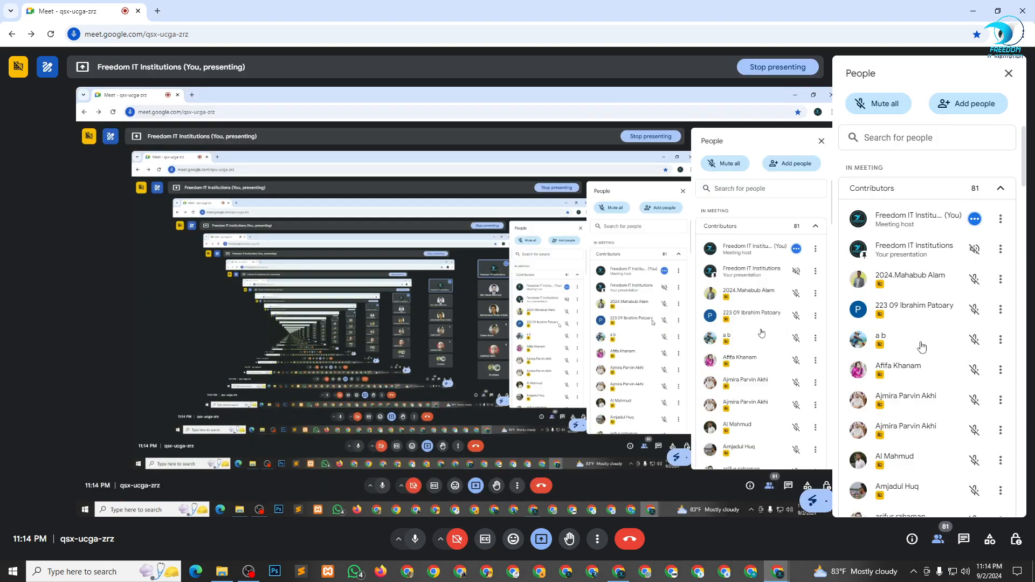
{"action": "scroll", "coordinate": [902, 336], "scroll_direction": "down", "scroll_amount": 5}
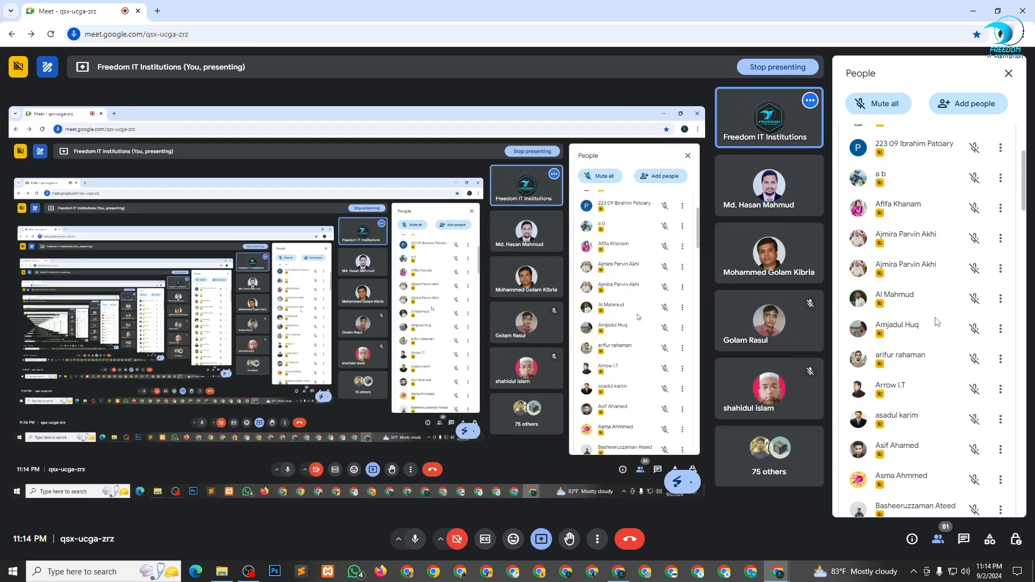
{"action": "scroll", "coordinate": [927, 313], "scroll_direction": "up", "scroll_amount": 3}
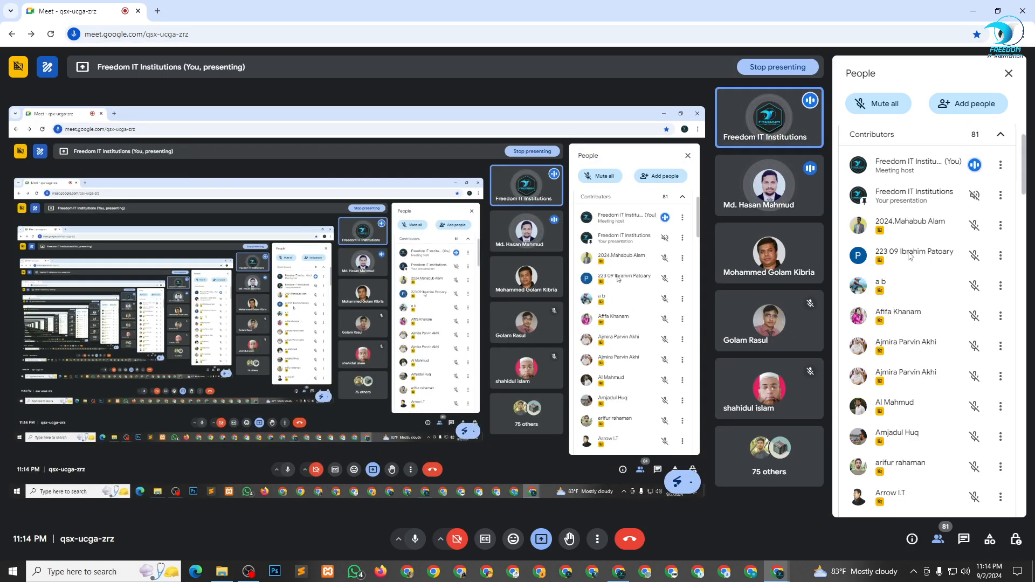
{"action": "scroll", "coordinate": [920, 269], "scroll_direction": "down", "scroll_amount": 1}
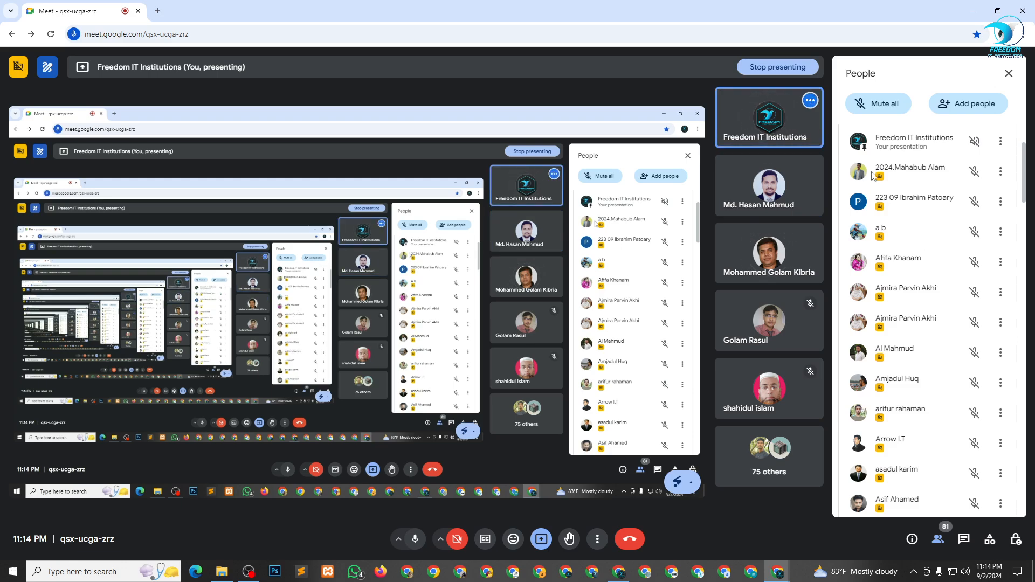
Look through the meeting's contributors list down to its last entry
{"action": "scroll", "coordinate": [908, 318], "scroll_direction": "down", "scroll_amount": 7}
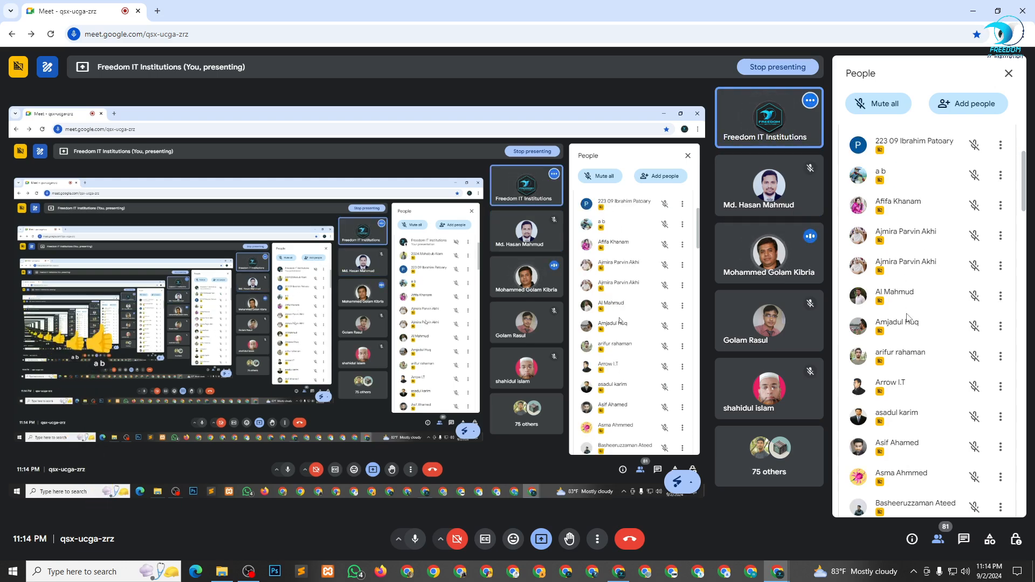
{"action": "scroll", "coordinate": [908, 317], "scroll_direction": "down", "scroll_amount": 7}
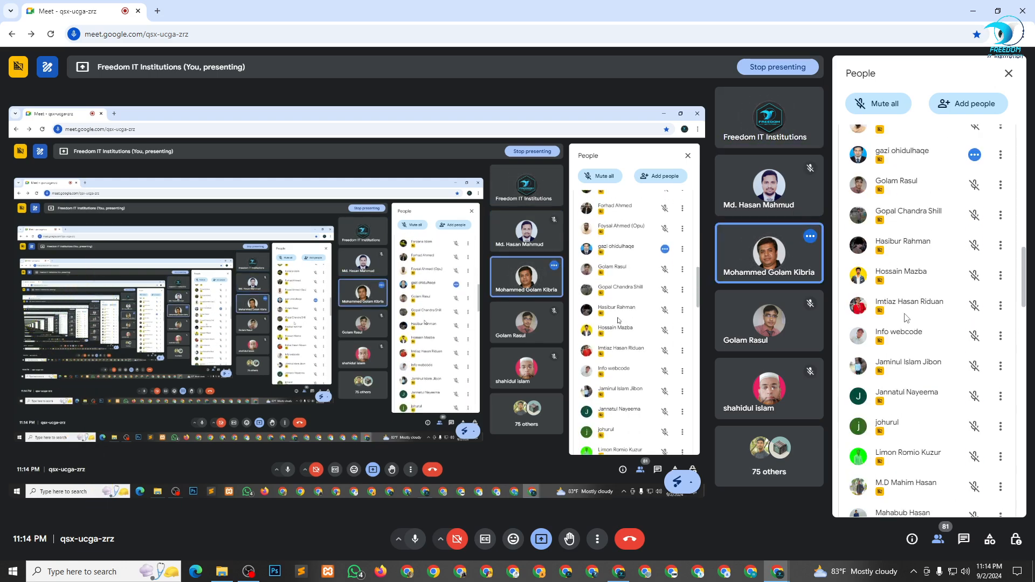
{"action": "scroll", "coordinate": [907, 318], "scroll_direction": "down", "scroll_amount": 7}
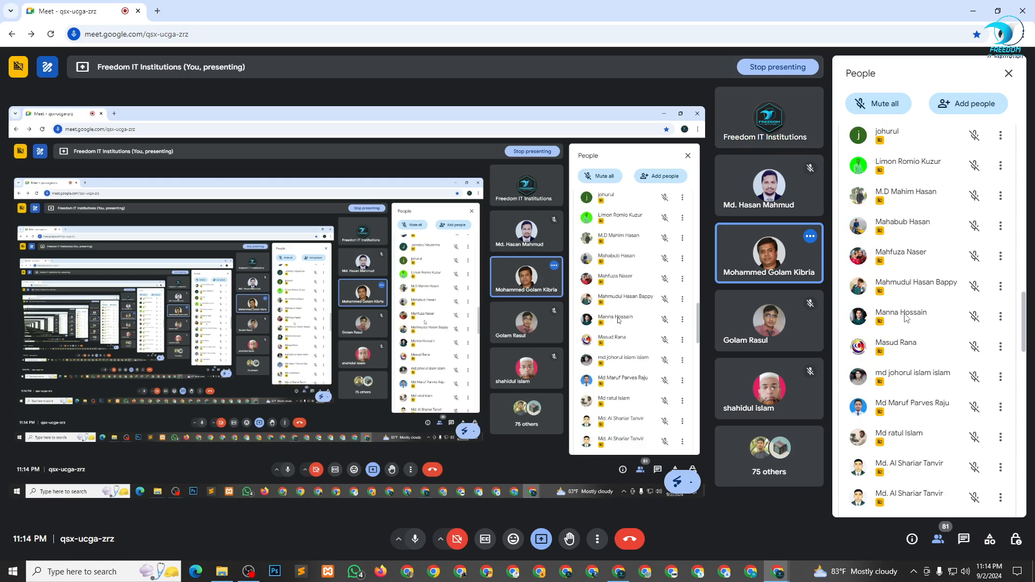
{"action": "scroll", "coordinate": [907, 318], "scroll_direction": "down", "scroll_amount": 6}
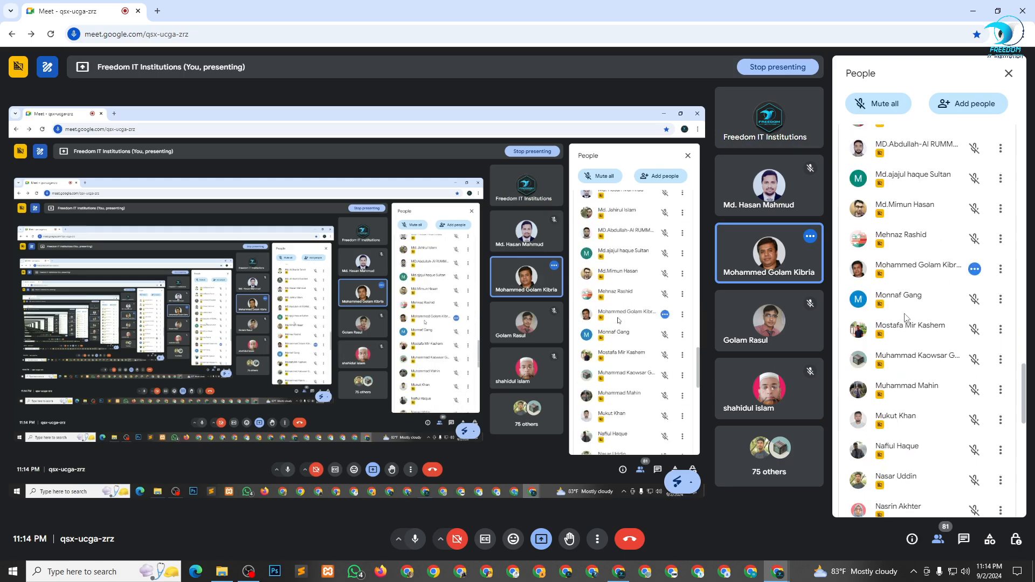
{"action": "scroll", "coordinate": [907, 318], "scroll_direction": "down", "scroll_amount": 3}
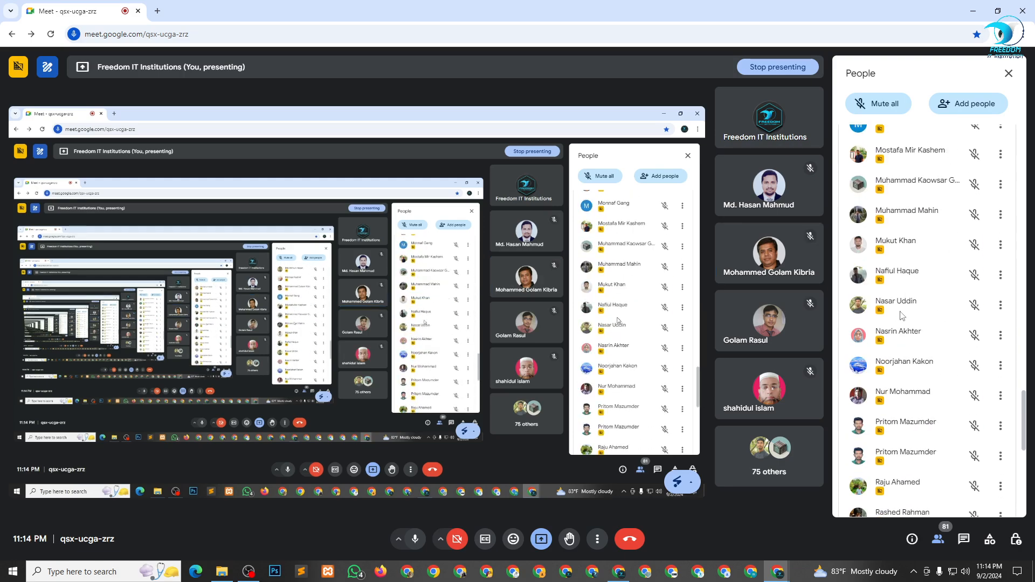
{"action": "scroll", "coordinate": [906, 278], "scroll_direction": "down", "scroll_amount": 5}
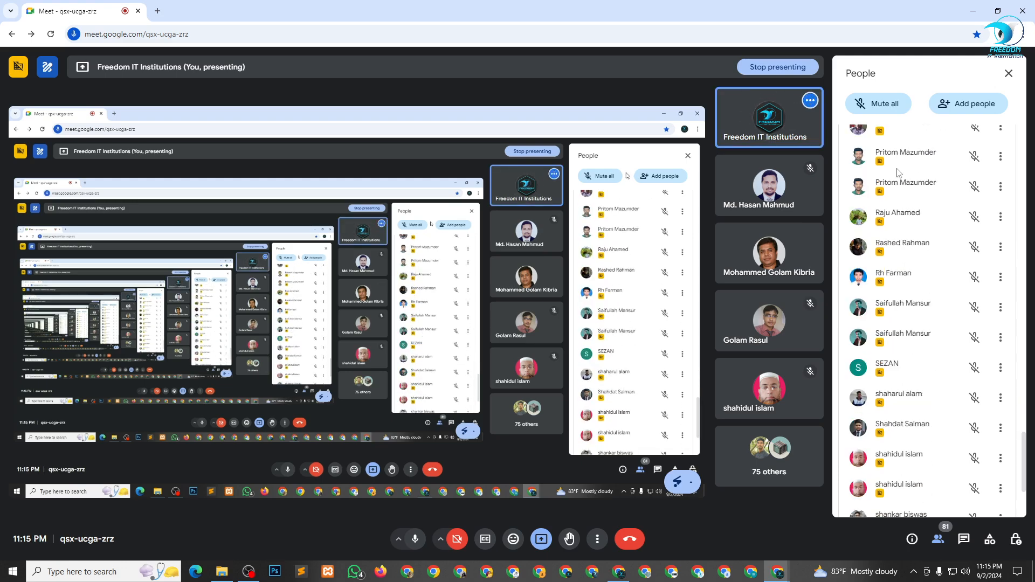
{"action": "scroll", "coordinate": [907, 248], "scroll_direction": "down", "scroll_amount": 1}
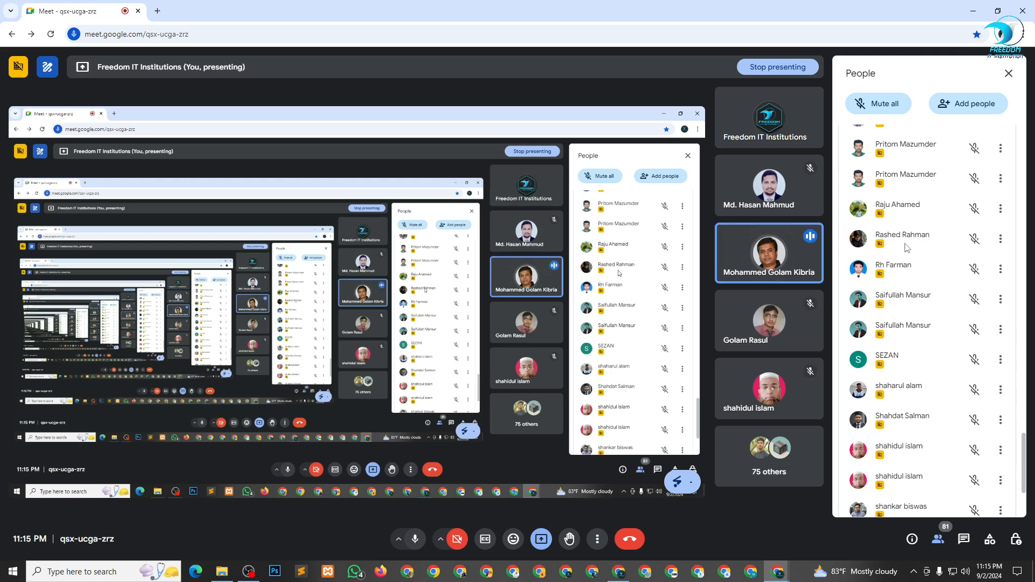
{"action": "scroll", "coordinate": [907, 248], "scroll_direction": "down", "scroll_amount": 3}
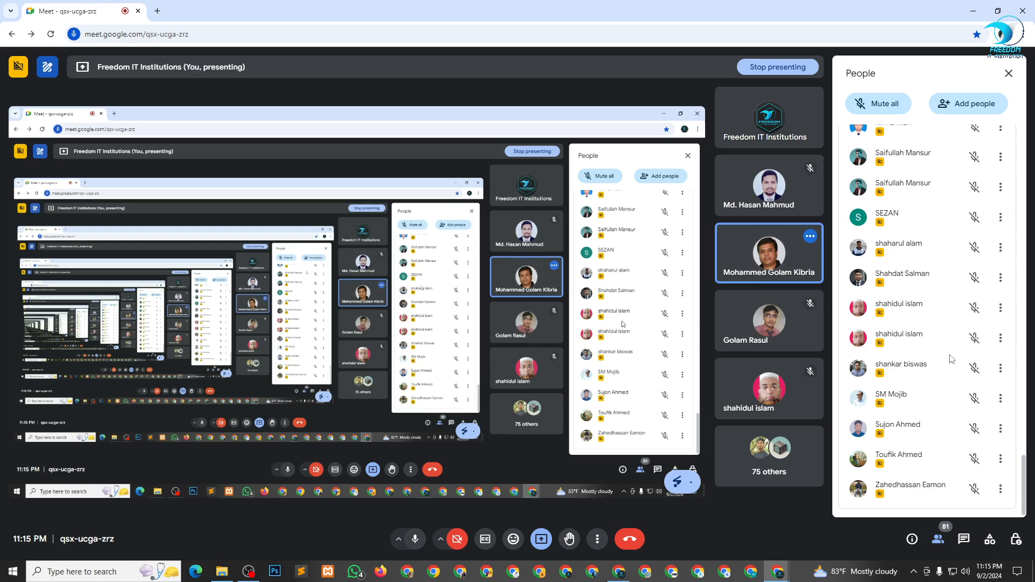
Check the demo import progress in the WordPress window and return to the Google Meet window
{"action": "left_click", "coordinate": [619, 571]}
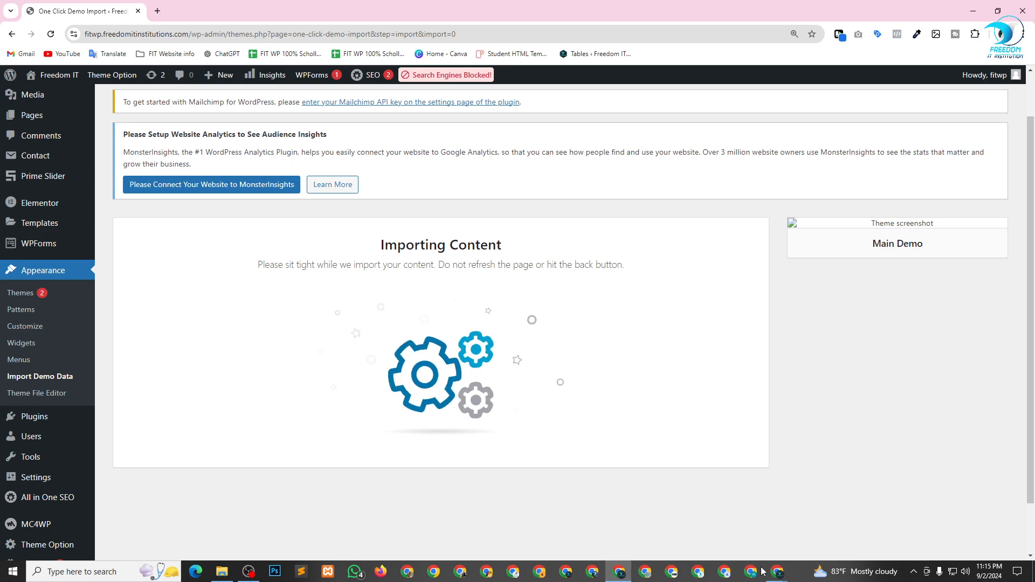
{"action": "mouse_move", "coordinate": [780, 577]}
{"action": "left_click", "coordinate": [876, 520]}
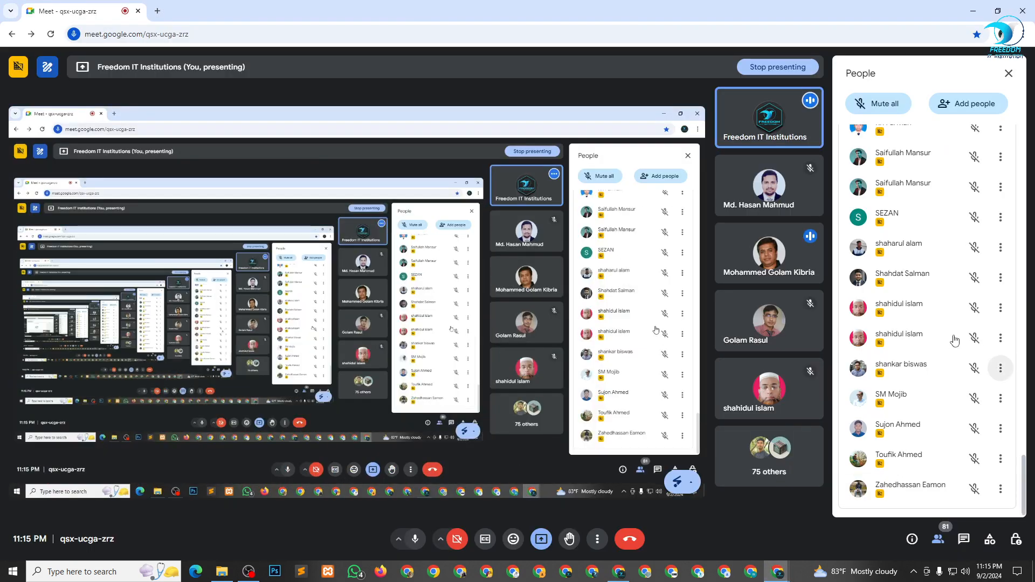
Go back up to the meeting host in the contributors list and review all participants down to the end again
{"action": "scroll", "coordinate": [912, 366], "scroll_direction": "up", "scroll_amount": 4}
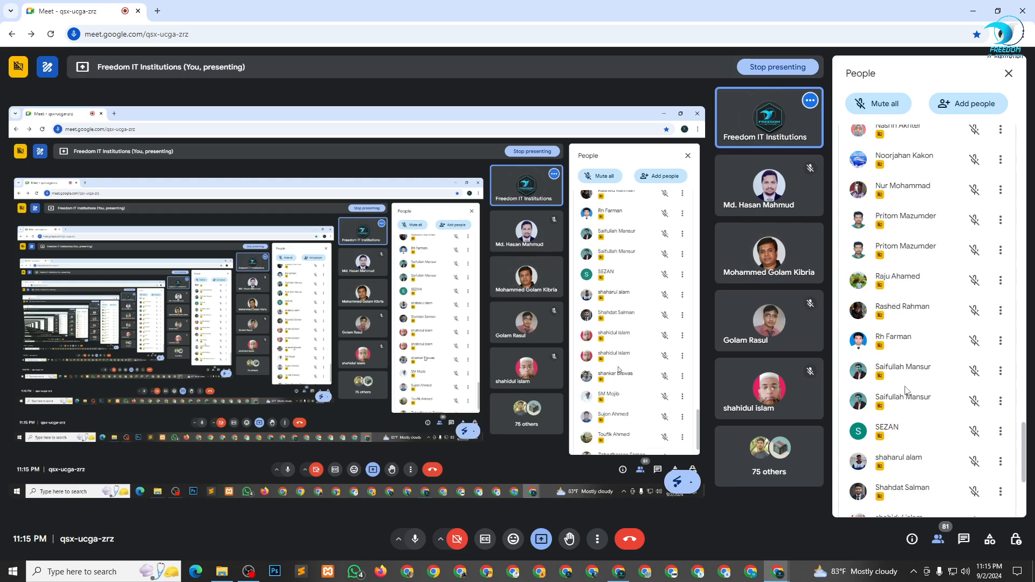
{"action": "scroll", "coordinate": [911, 361], "scroll_direction": "up", "scroll_amount": 9}
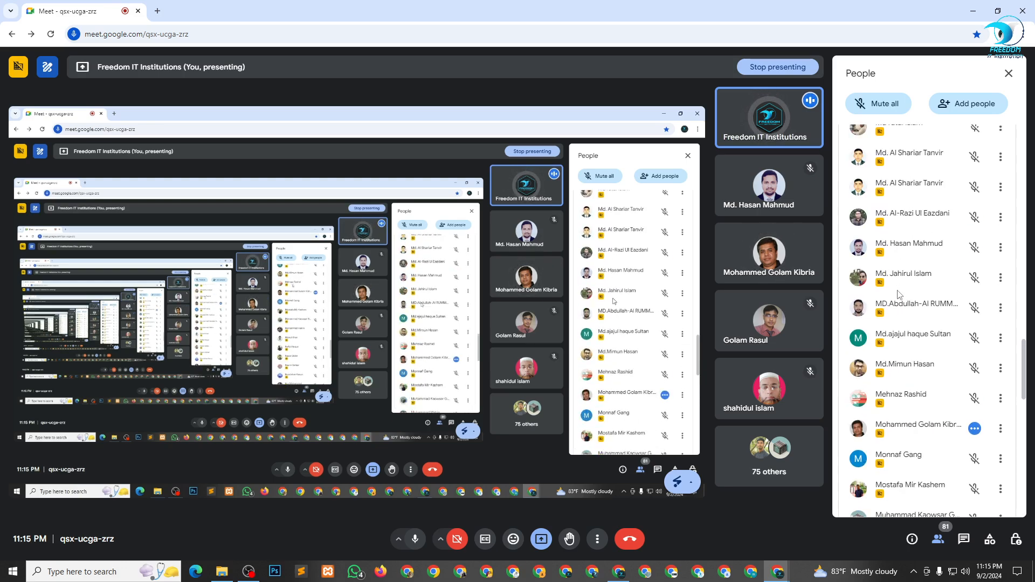
{"action": "scroll", "coordinate": [906, 296], "scroll_direction": "up", "scroll_amount": 10}
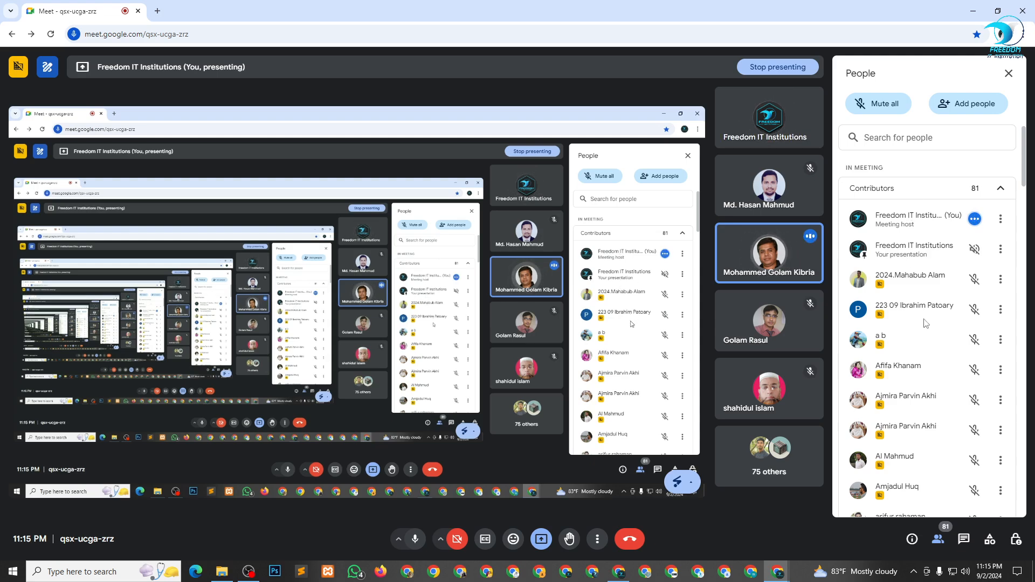
{"action": "scroll", "coordinate": [926, 313], "scroll_direction": "down", "scroll_amount": 5}
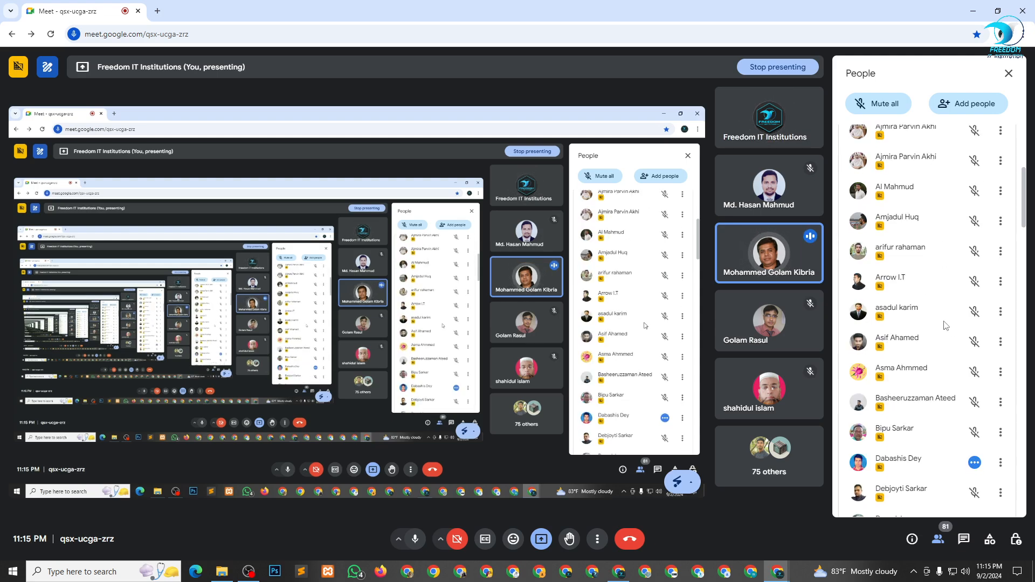
{"action": "scroll", "coordinate": [947, 327], "scroll_direction": "down", "scroll_amount": 3}
{"action": "scroll", "coordinate": [944, 326], "scroll_direction": "down", "scroll_amount": 6}
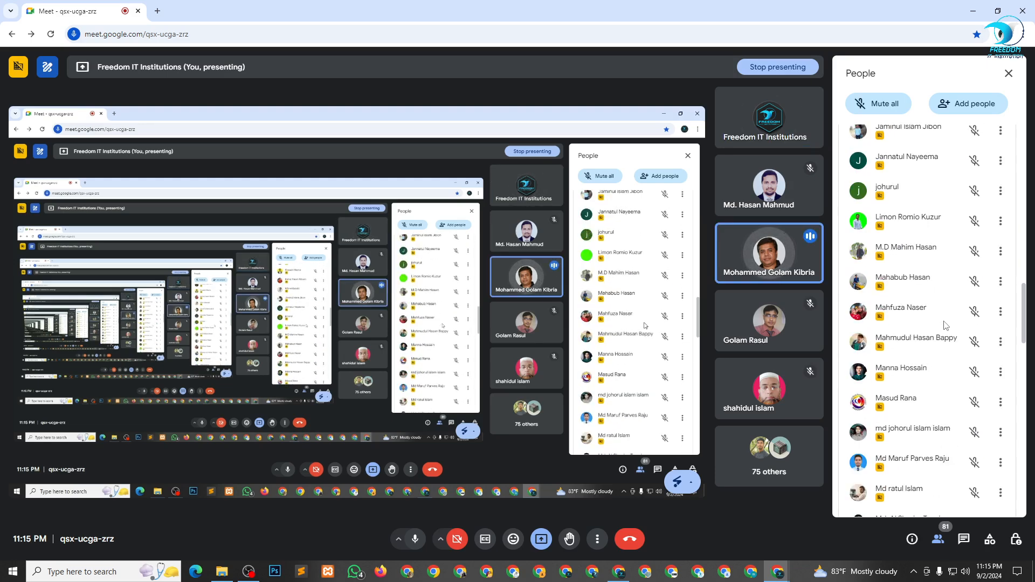
{"action": "scroll", "coordinate": [944, 326], "scroll_direction": "down", "scroll_amount": 6}
{"action": "scroll", "coordinate": [944, 325], "scroll_direction": "down", "scroll_amount": 5}
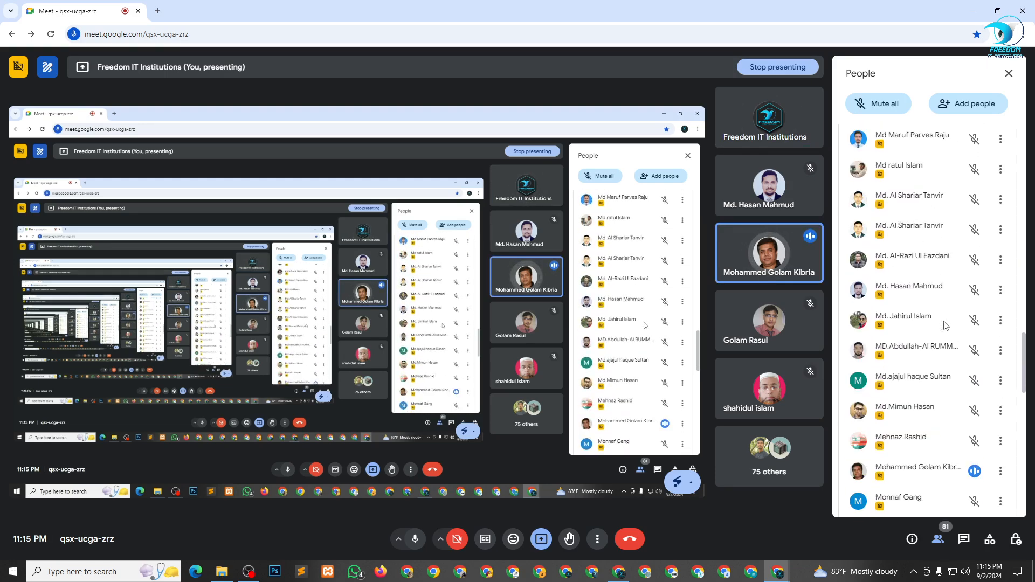
{"action": "scroll", "coordinate": [944, 326], "scroll_direction": "down", "scroll_amount": 6}
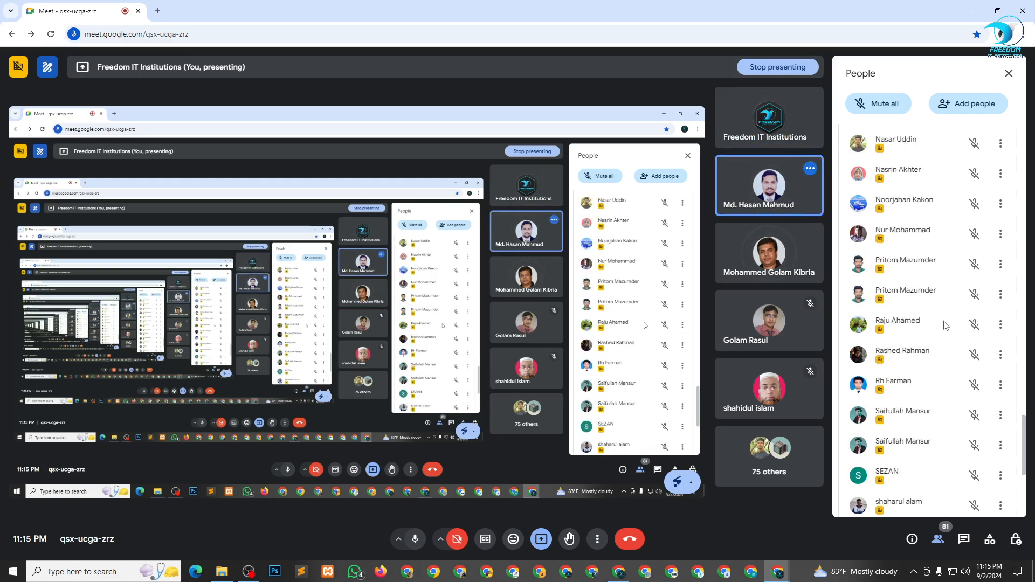
{"action": "scroll", "coordinate": [944, 325], "scroll_direction": "down", "scroll_amount": 5}
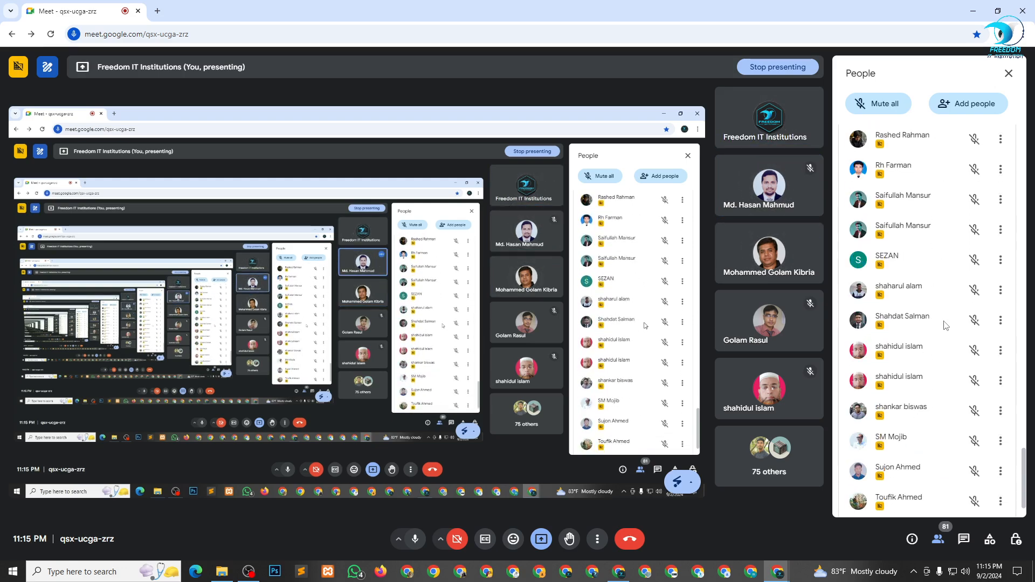
{"action": "scroll", "coordinate": [944, 326], "scroll_direction": "down", "scroll_amount": 2}
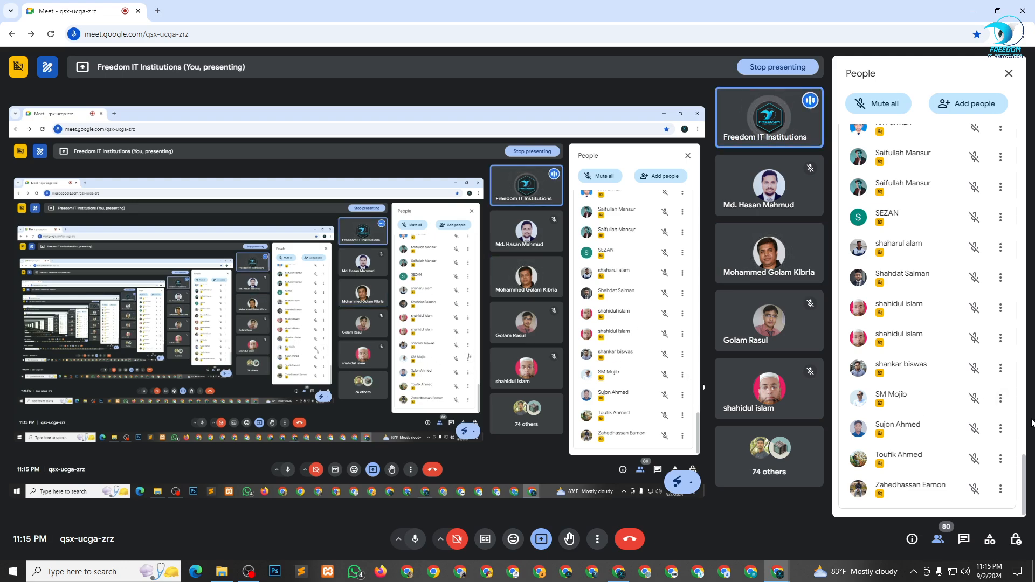
Return to the start of the contributors list, look through the participants once more and close the People list
{"action": "left_click_drag", "start_coordinate": [1025, 472], "coordinate": [1030, 70]}
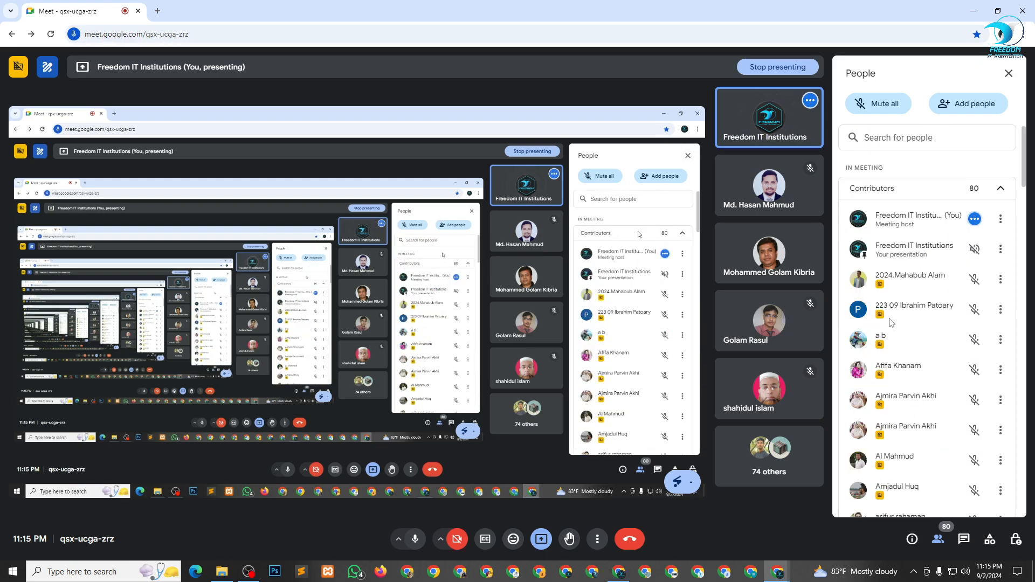
{"action": "scroll", "coordinate": [933, 285], "scroll_direction": "down", "scroll_amount": 3}
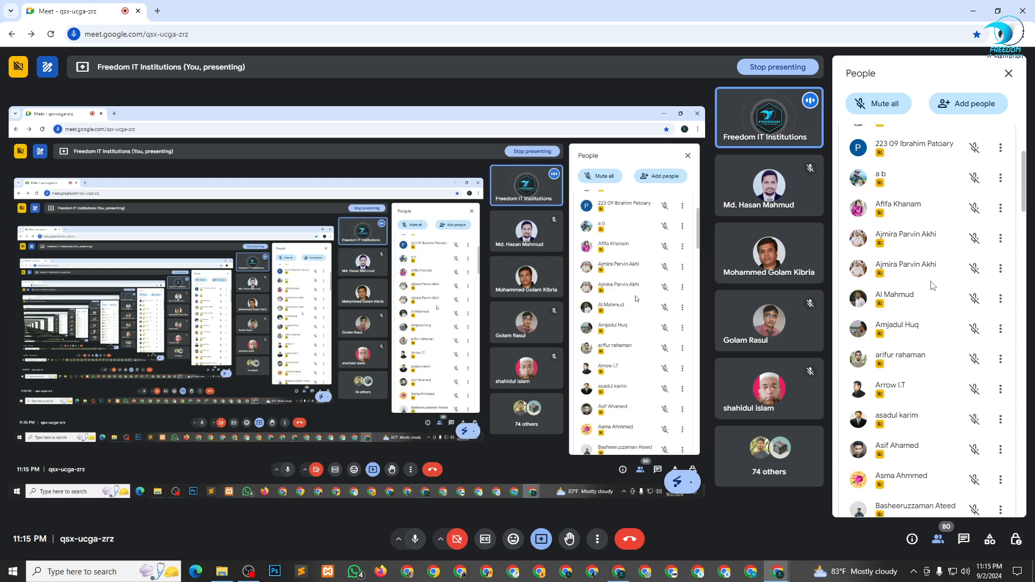
{"action": "scroll", "coordinate": [933, 286], "scroll_direction": "down", "scroll_amount": 10}
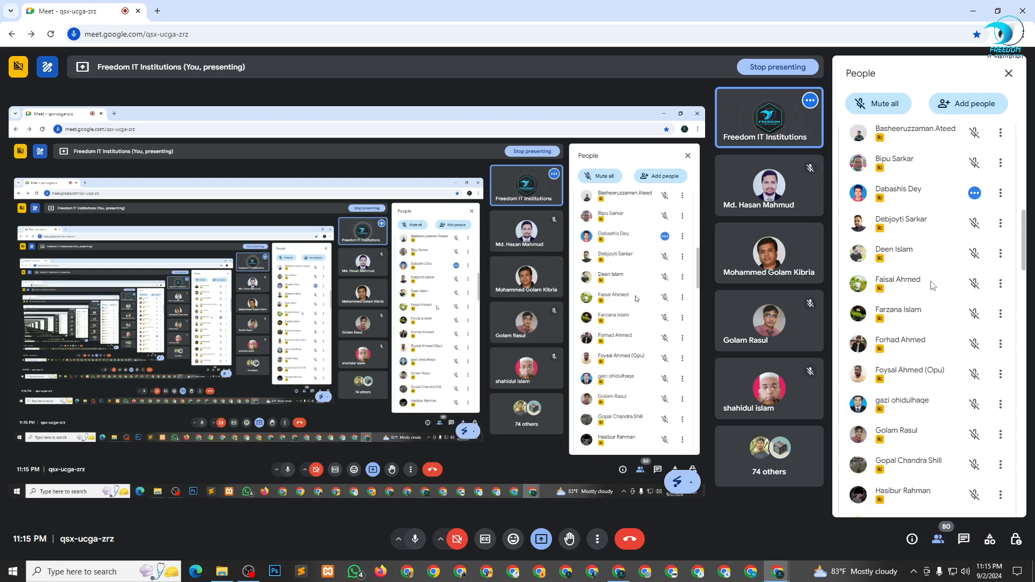
{"action": "scroll", "coordinate": [933, 286], "scroll_direction": "down", "scroll_amount": 10}
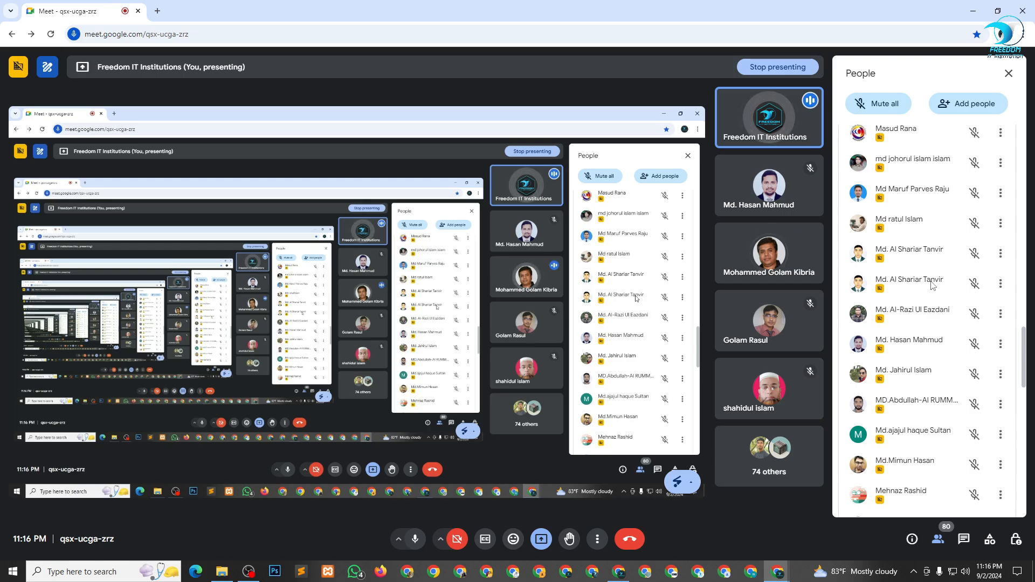
{"action": "scroll", "coordinate": [933, 286], "scroll_direction": "down", "scroll_amount": 3}
{"action": "scroll", "coordinate": [933, 286], "scroll_direction": "down", "scroll_amount": 3}
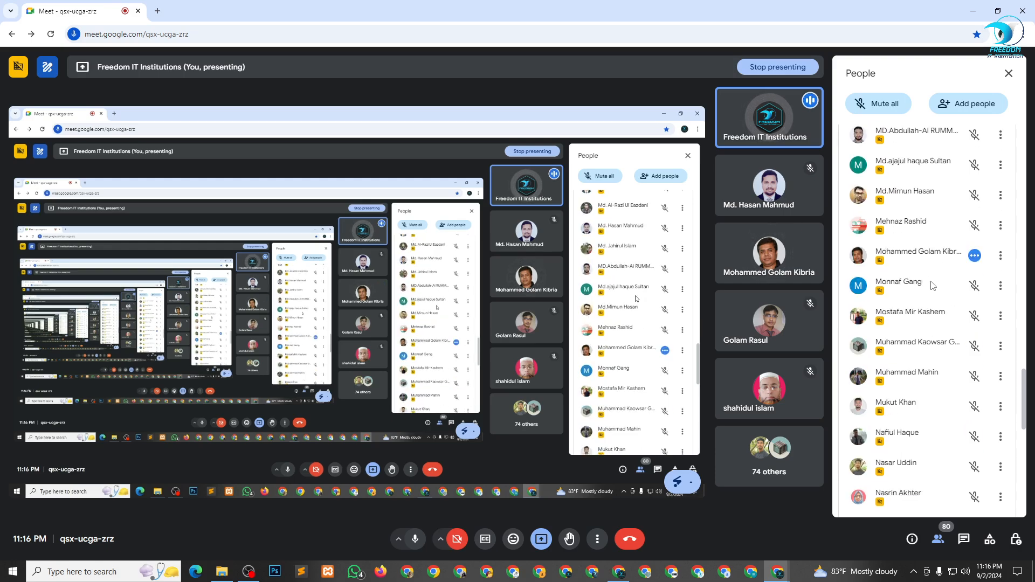
{"action": "left_click", "coordinate": [1010, 73]}
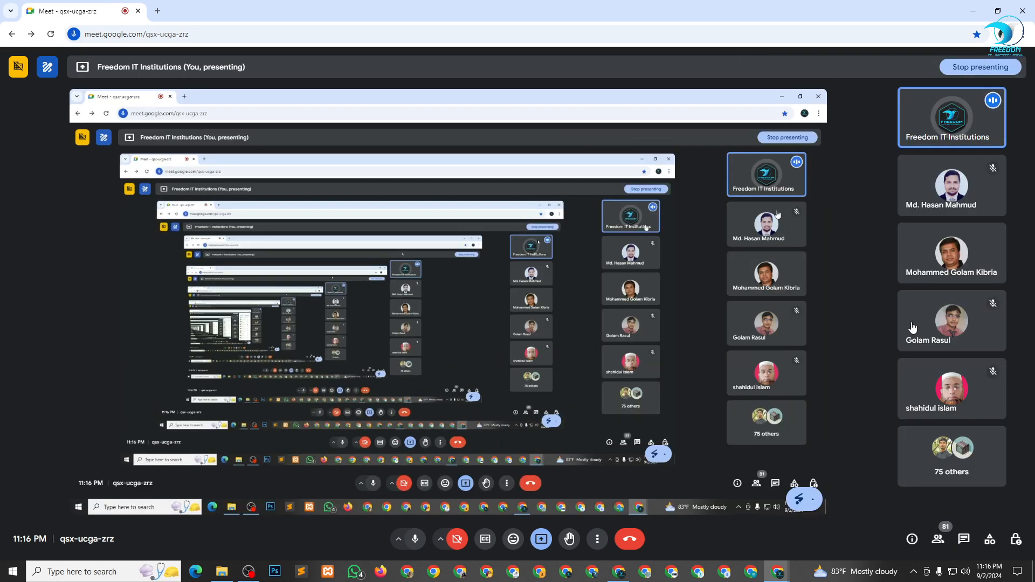
Switch to the WordPress window, open the Freedom IT site in a new tab and expand its header menu
{"action": "left_click", "coordinate": [630, 572]}
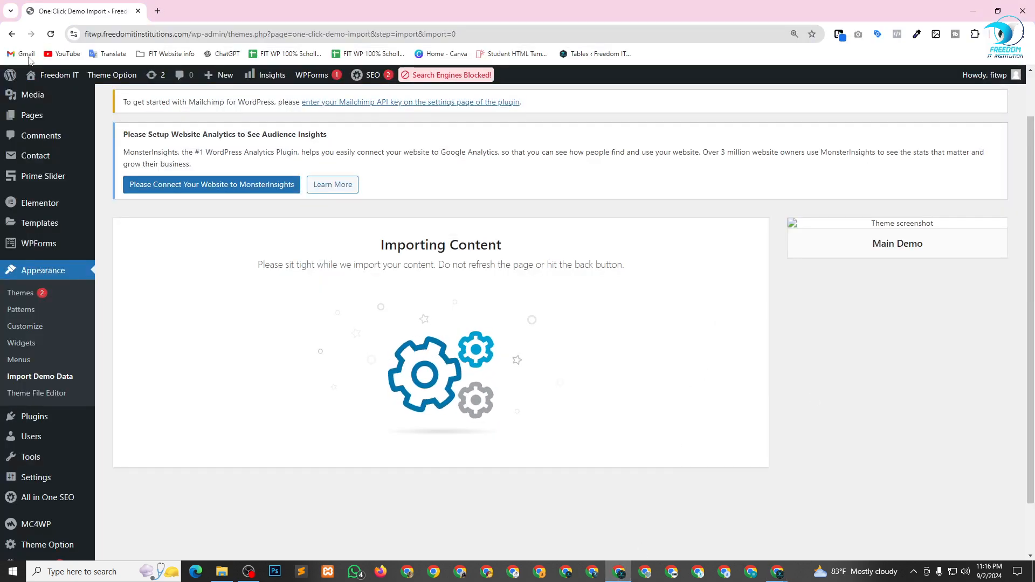
{"action": "mouse_move", "coordinate": [54, 75]}
{"action": "right_click", "coordinate": [45, 101]}
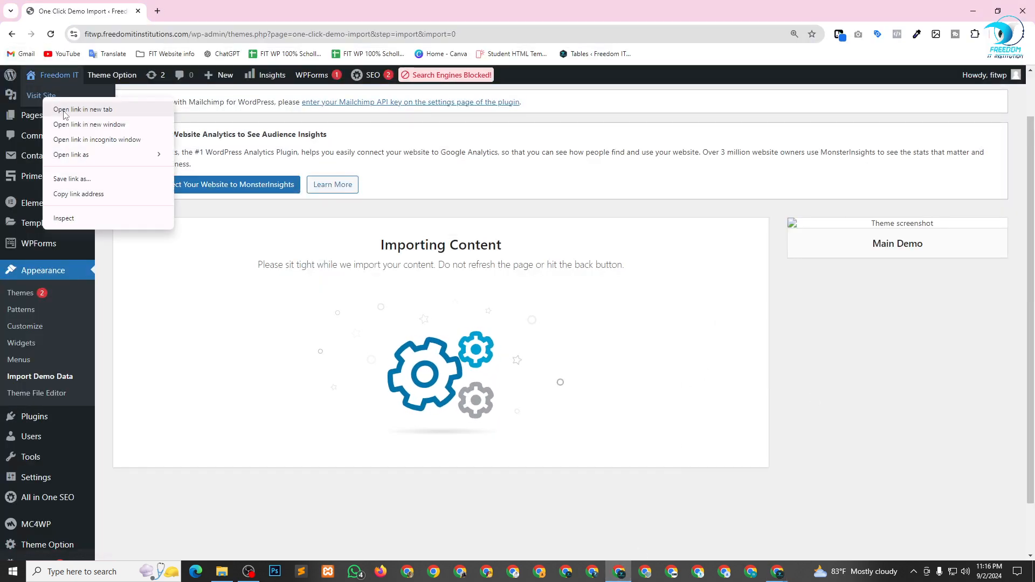
{"action": "left_click", "coordinate": [70, 105]}
{"action": "left_click", "coordinate": [213, 10]}
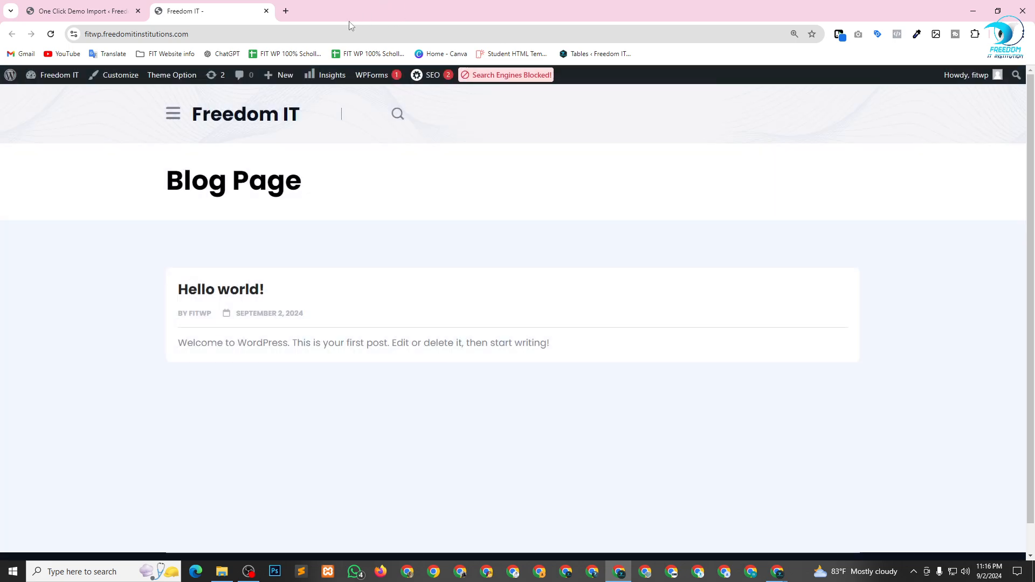
{"action": "left_click", "coordinate": [169, 118]}
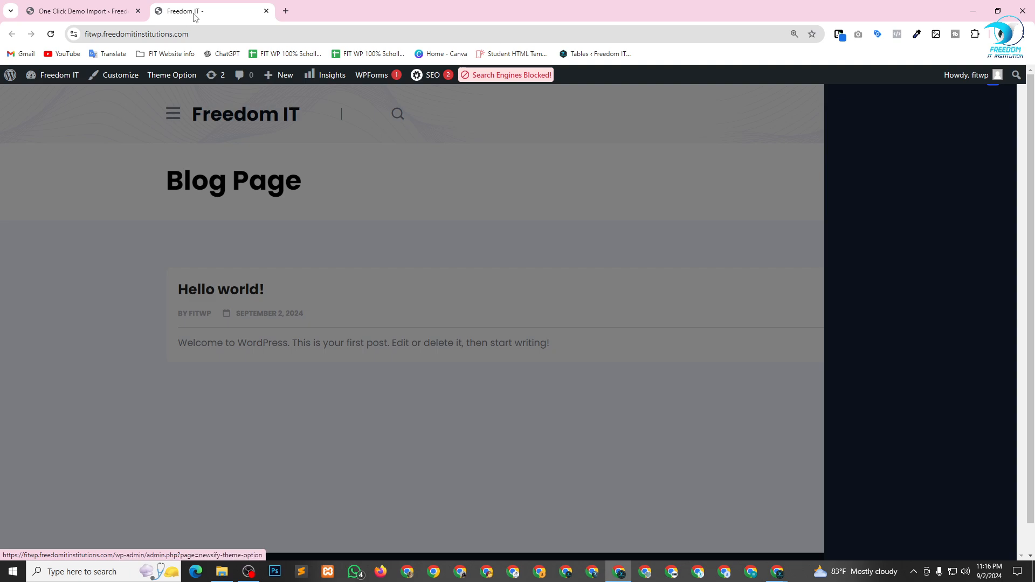
Check the demo import progress, alternating with the Google Meet window, and return to the Freedom IT site tab
{"action": "left_click", "coordinate": [94, 5]}
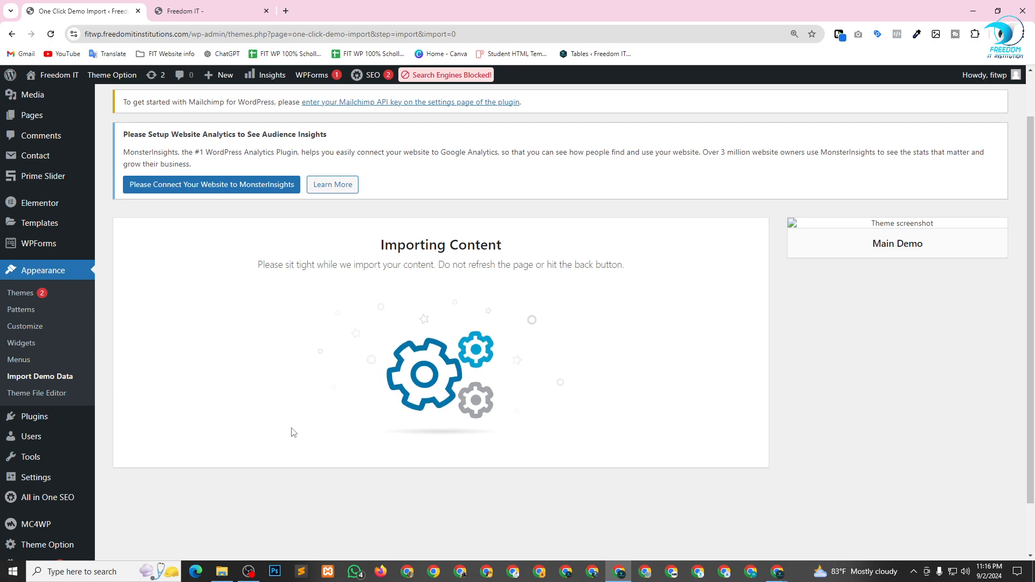
{"action": "key", "text": "alt+Tab"}
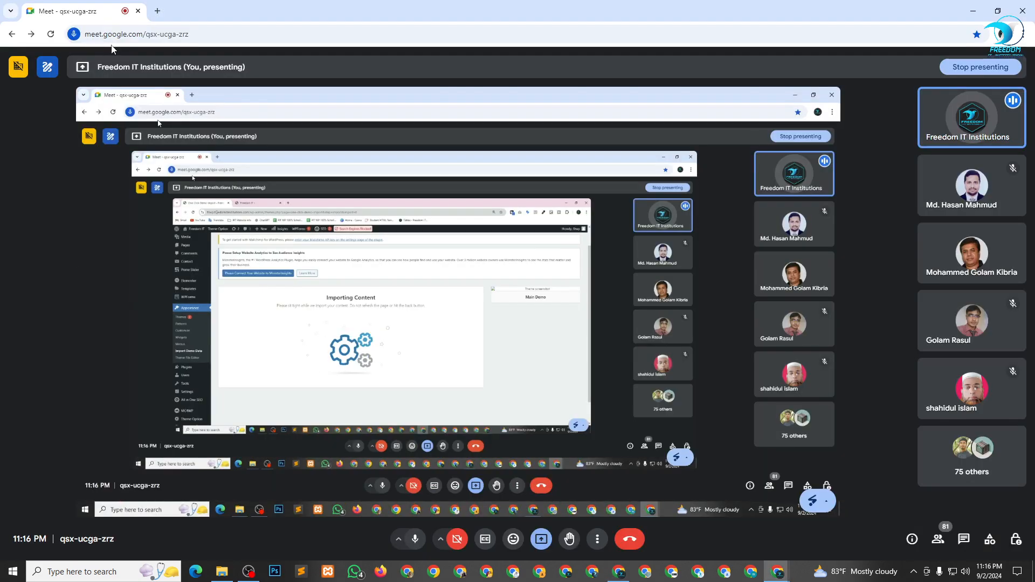
{"action": "key", "text": "alt+Tab"}
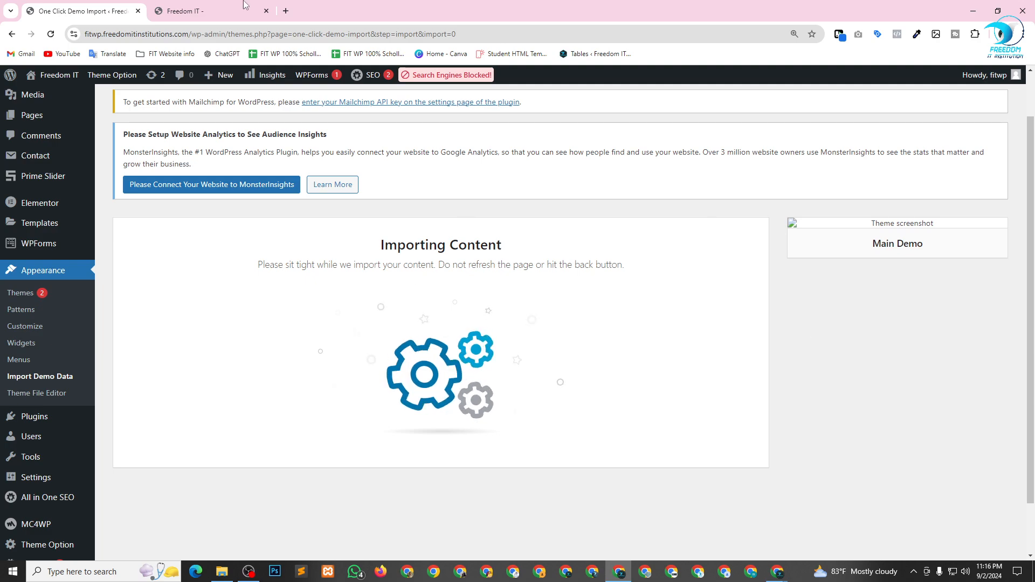
{"action": "key", "text": "alt+Tab"}
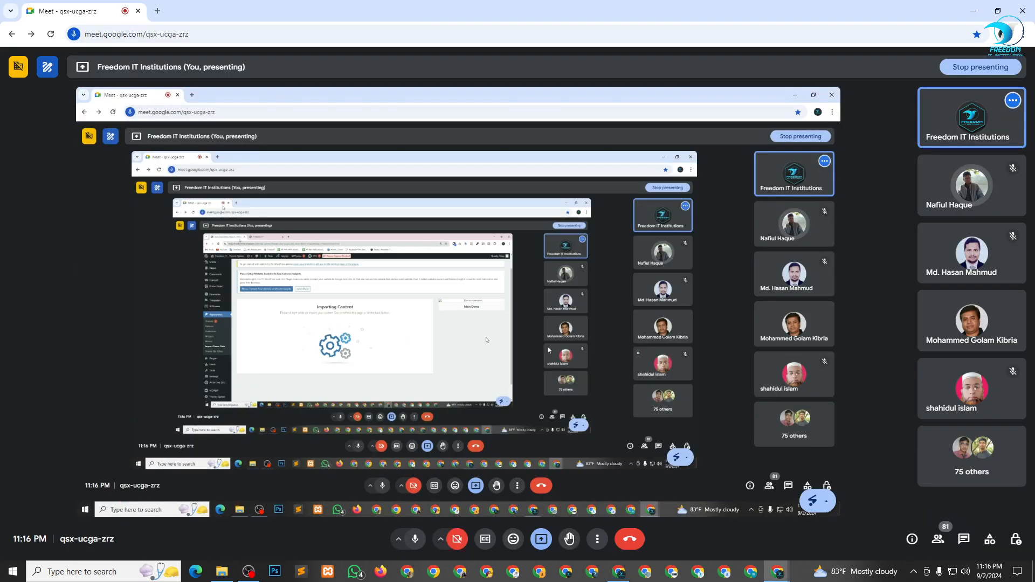
{"action": "key", "text": "alt+Tab"}
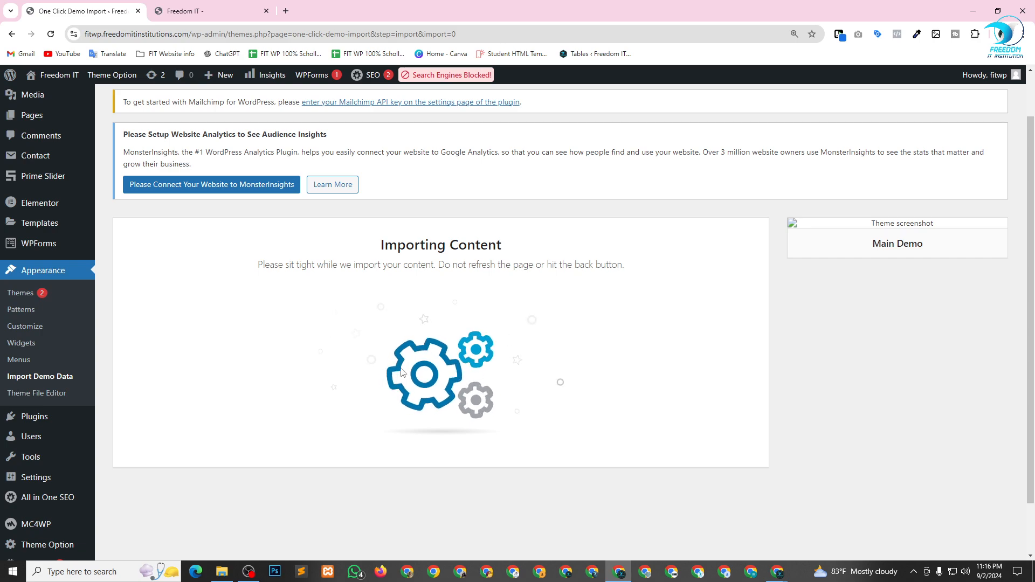
{"action": "left_click", "coordinate": [214, 15]}
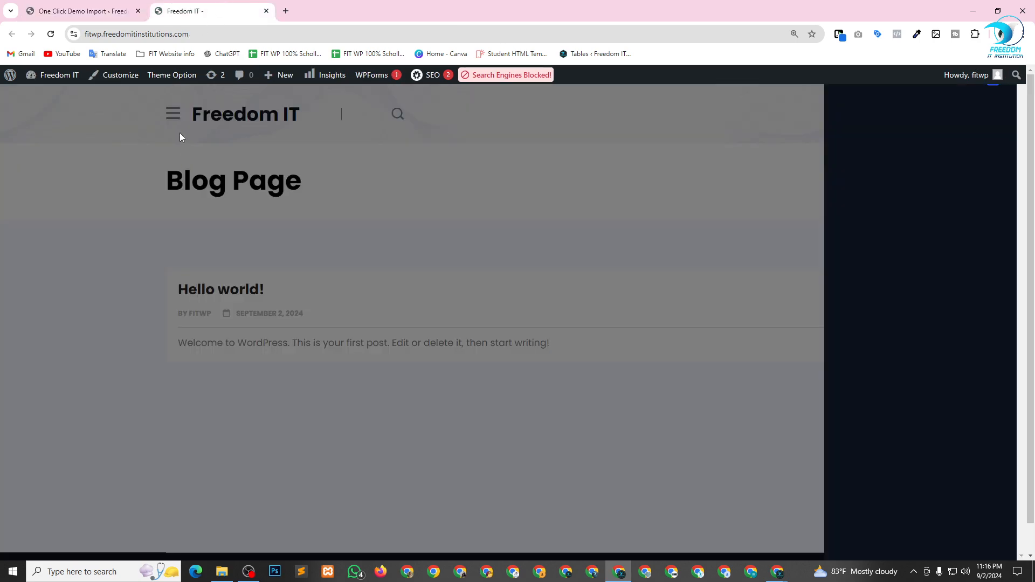
Return to the demo import tab and open the site's Reading settings
{"action": "left_click", "coordinate": [81, 11]}
{"action": "scroll", "coordinate": [38, 465], "scroll_direction": "down", "scroll_amount": 2}
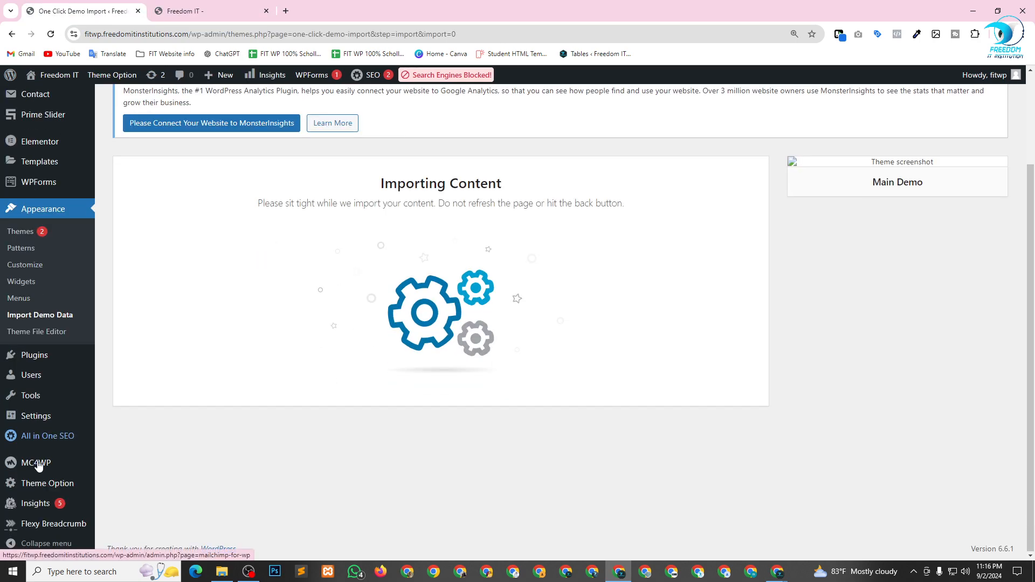
{"action": "mouse_move", "coordinate": [35, 416]}
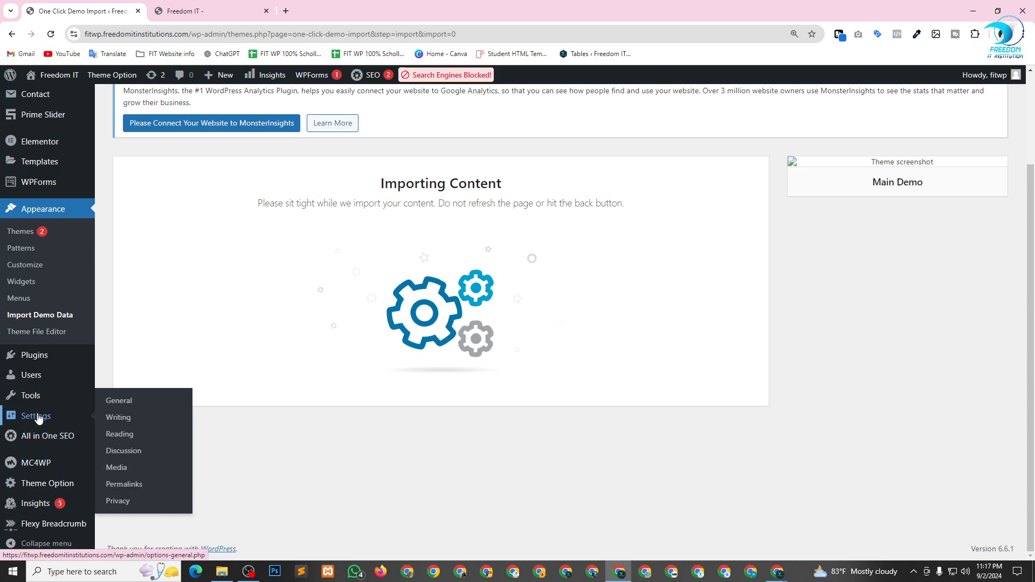
{"action": "left_click", "coordinate": [116, 434]}
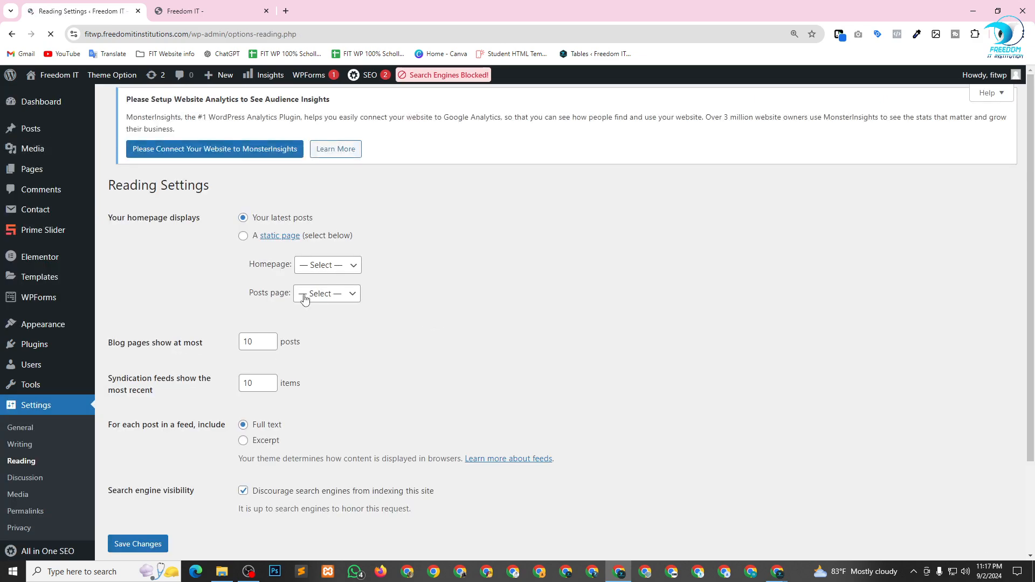
Set the homepage display to a static page and inspect the available Homepage and Posts page choices
{"action": "left_click", "coordinate": [326, 264]}
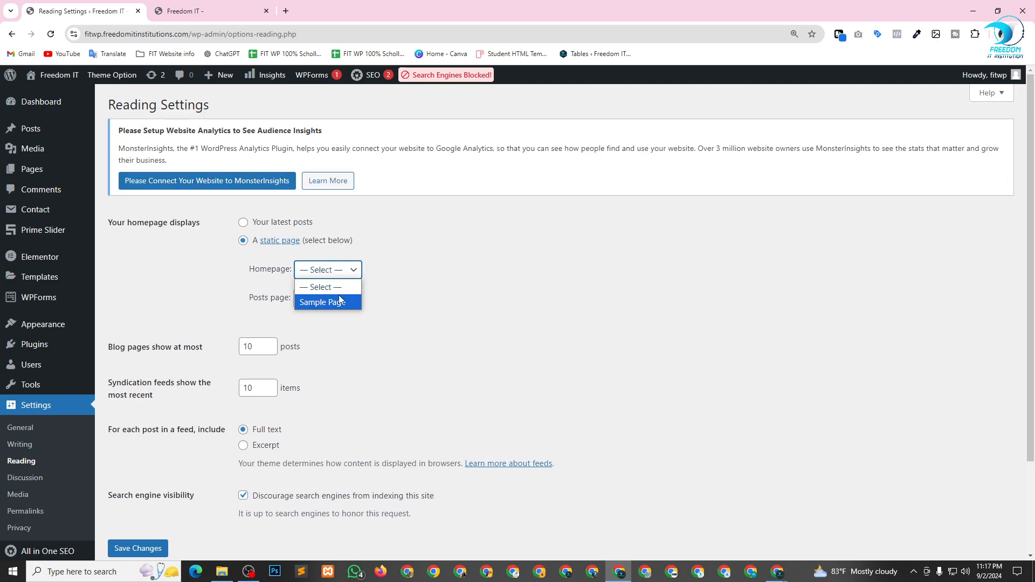
{"action": "left_click", "coordinate": [458, 289]}
{"action": "left_click", "coordinate": [340, 302]}
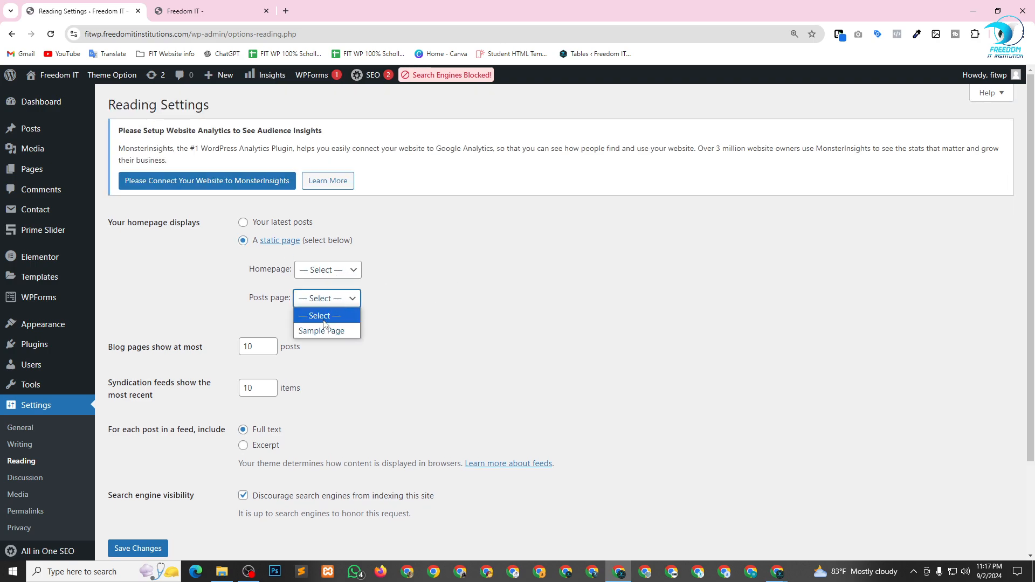
{"action": "left_click", "coordinate": [632, 323]}
{"action": "scroll", "coordinate": [161, 475], "scroll_direction": "down", "scroll_amount": 2}
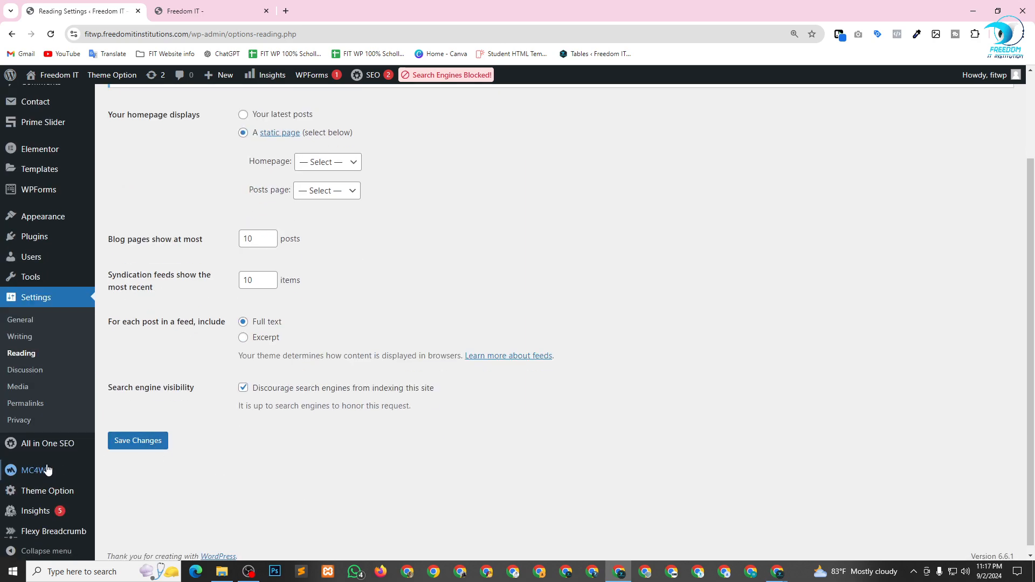
{"action": "scroll", "coordinate": [47, 470], "scroll_direction": "up", "scroll_amount": 2}
{"action": "scroll", "coordinate": [222, 423], "scroll_direction": "down", "scroll_amount": 2}
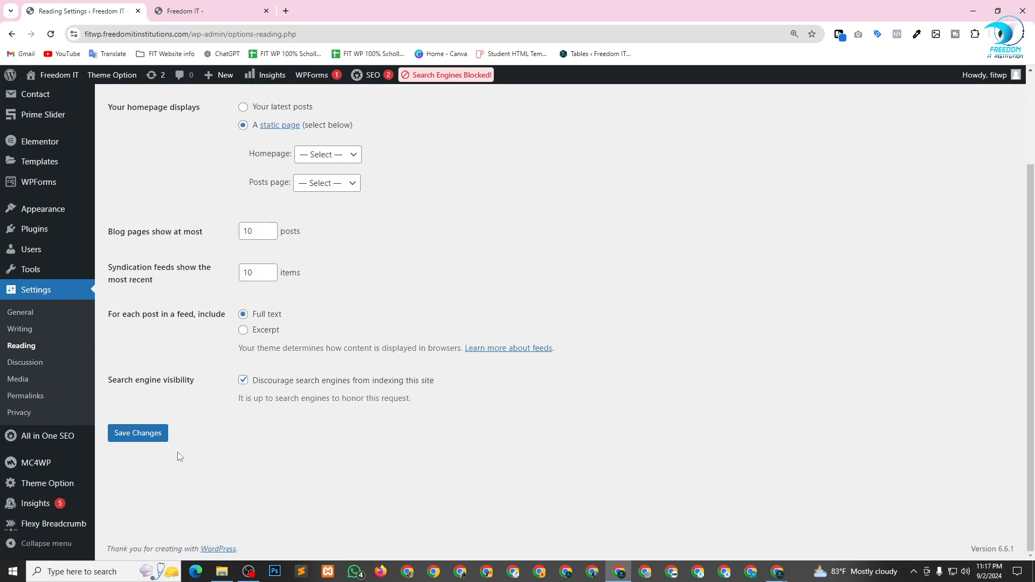
Open the Header section of the Newsify theme options and try the second, then the third header navigation style
{"action": "mouse_move", "coordinate": [46, 488]}
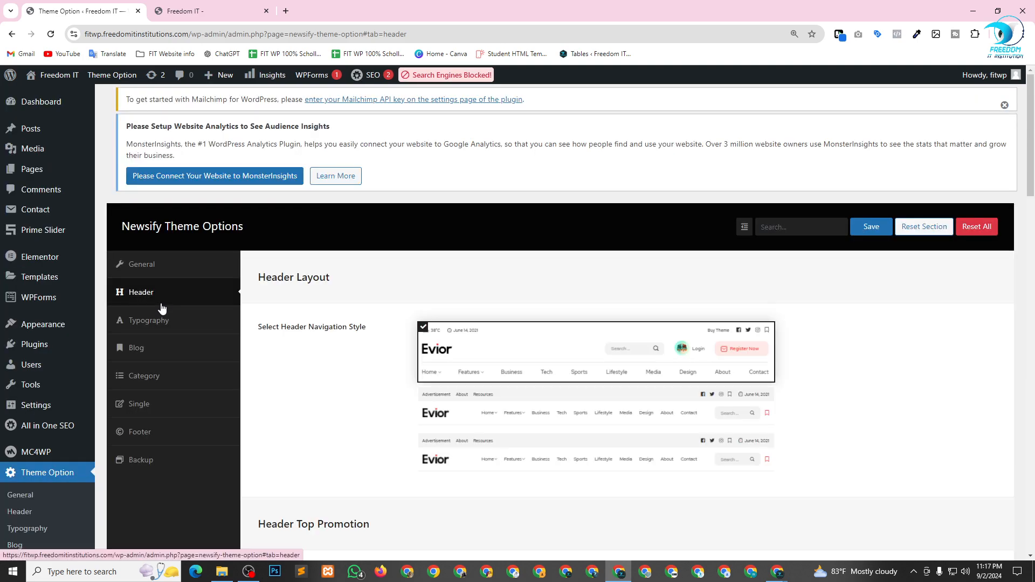
{"action": "scroll", "coordinate": [553, 383], "scroll_direction": "down", "scroll_amount": 2}
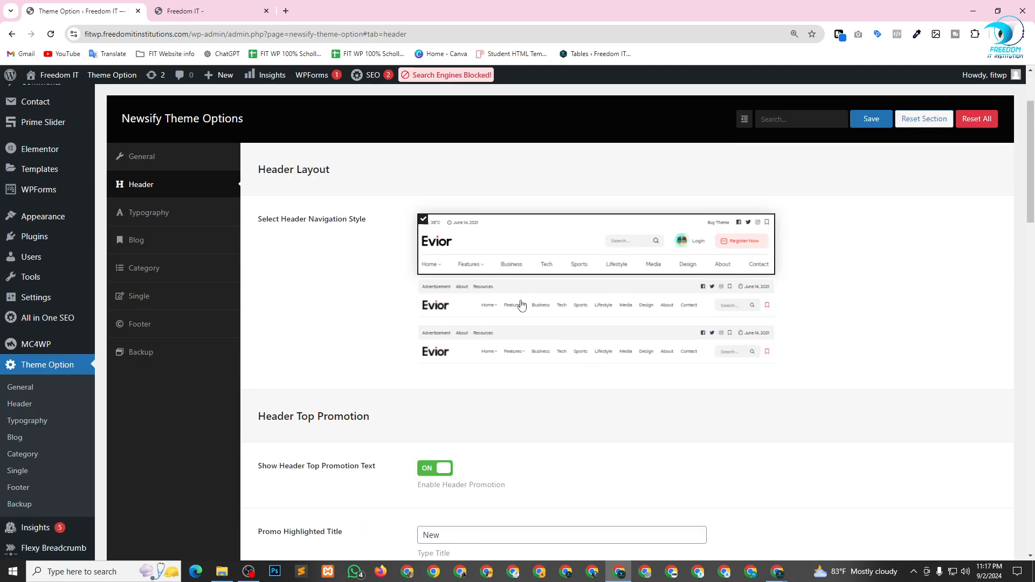
{"action": "left_click", "coordinate": [563, 312]}
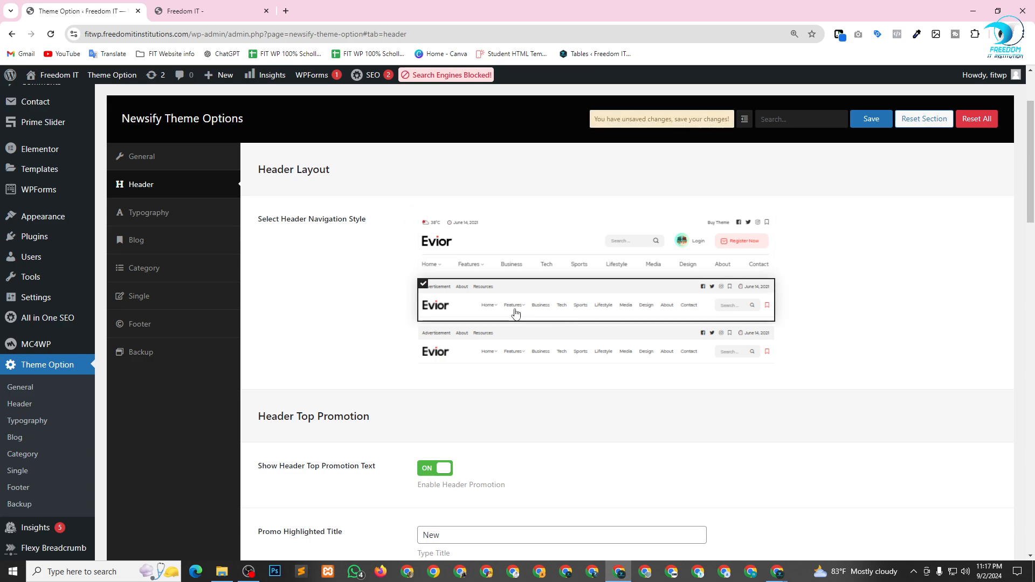
{"action": "scroll", "coordinate": [515, 313], "scroll_direction": "down", "scroll_amount": 2}
{"action": "left_click", "coordinate": [565, 245]}
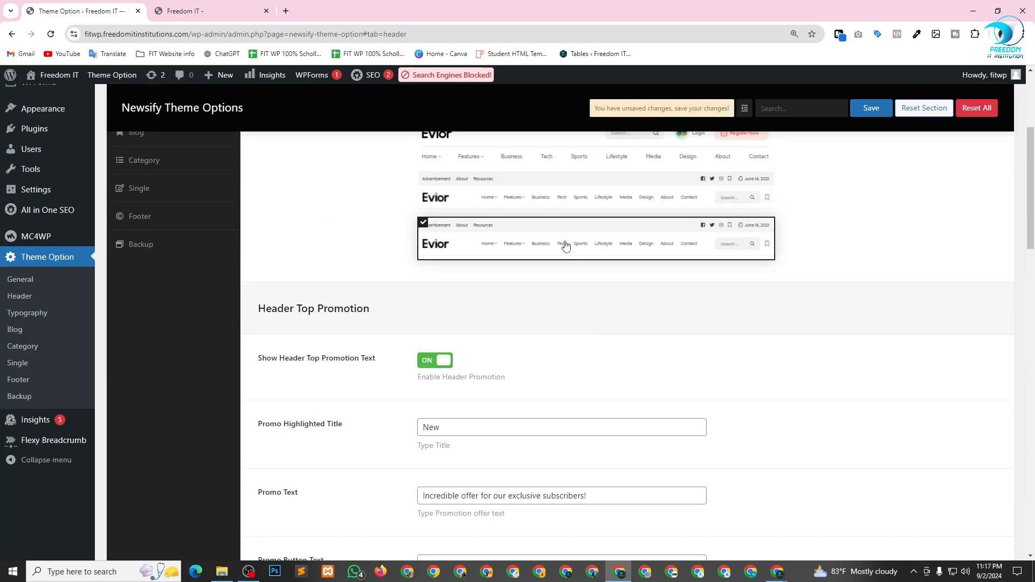
Review the header's promotion, top bar, search and login options, then return to the header layout choices
{"action": "scroll", "coordinate": [666, 323], "scroll_direction": "up", "scroll_amount": 3}
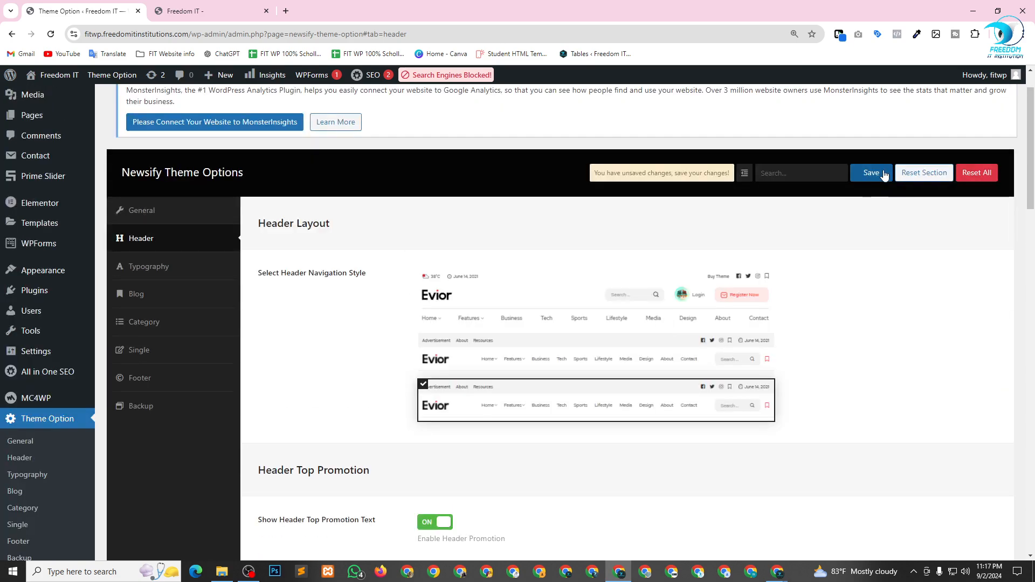
{"action": "scroll", "coordinate": [730, 363], "scroll_direction": "down", "scroll_amount": 8}
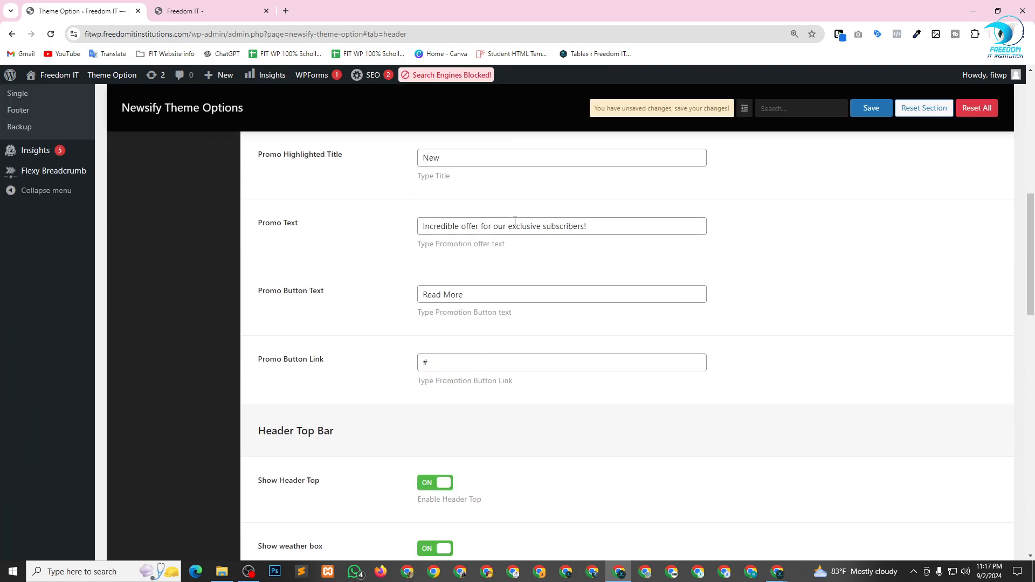
{"action": "triple_click", "coordinate": [469, 300]}
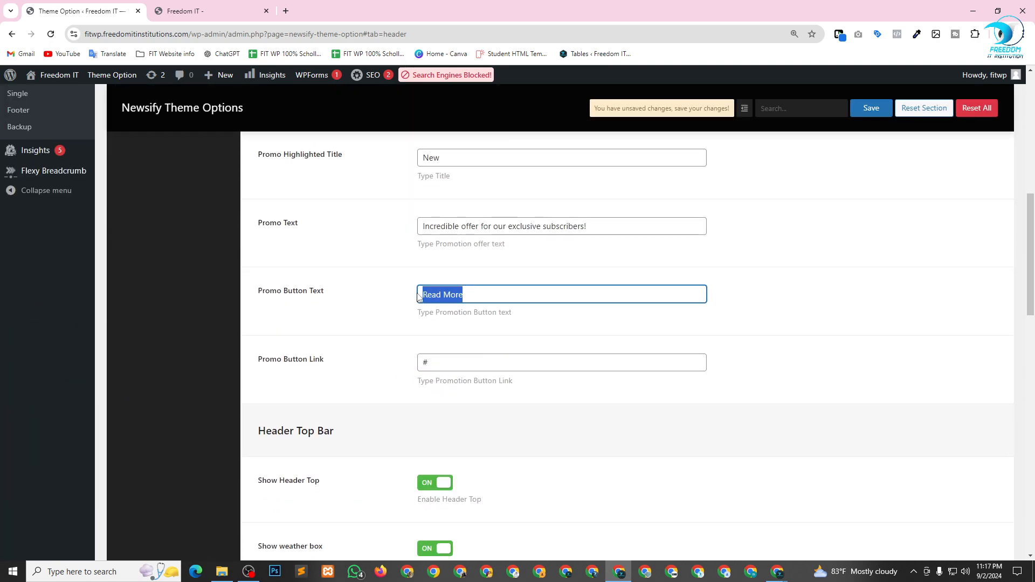
{"action": "left_click", "coordinate": [354, 318]}
{"action": "scroll", "coordinate": [392, 329], "scroll_direction": "down", "scroll_amount": 2}
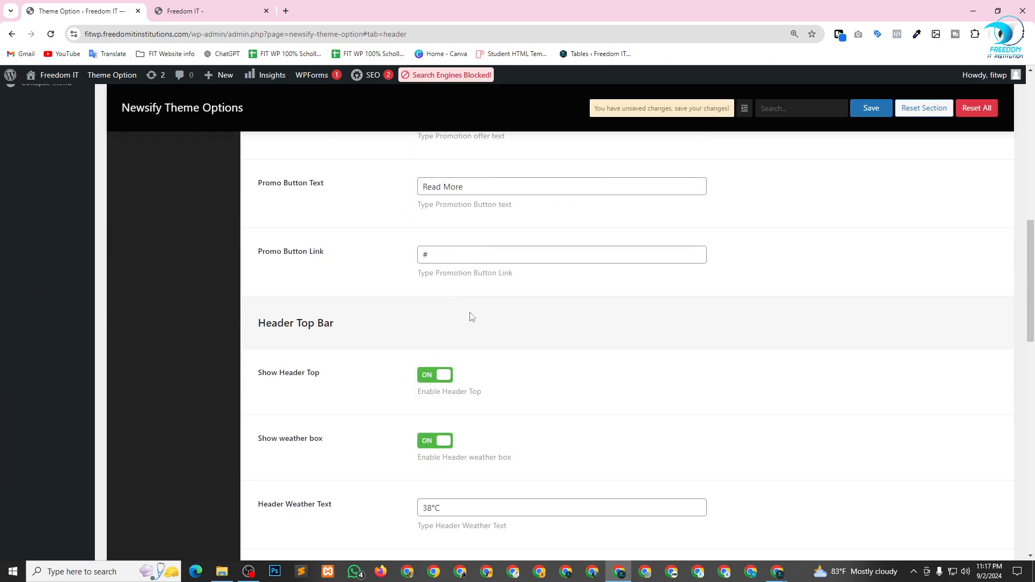
{"action": "scroll", "coordinate": [472, 317], "scroll_direction": "down", "scroll_amount": 3}
{"action": "scroll", "coordinate": [470, 252], "scroll_direction": "down", "scroll_amount": 10}
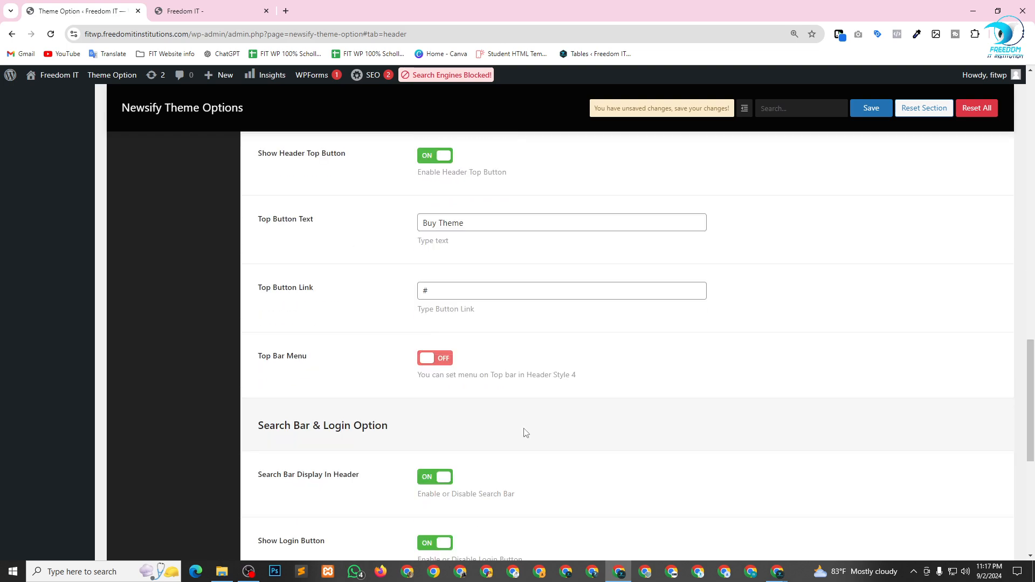
{"action": "scroll", "coordinate": [550, 442], "scroll_direction": "up", "scroll_amount": 15}
{"action": "scroll", "coordinate": [910, 308], "scroll_direction": "up", "scroll_amount": 5}
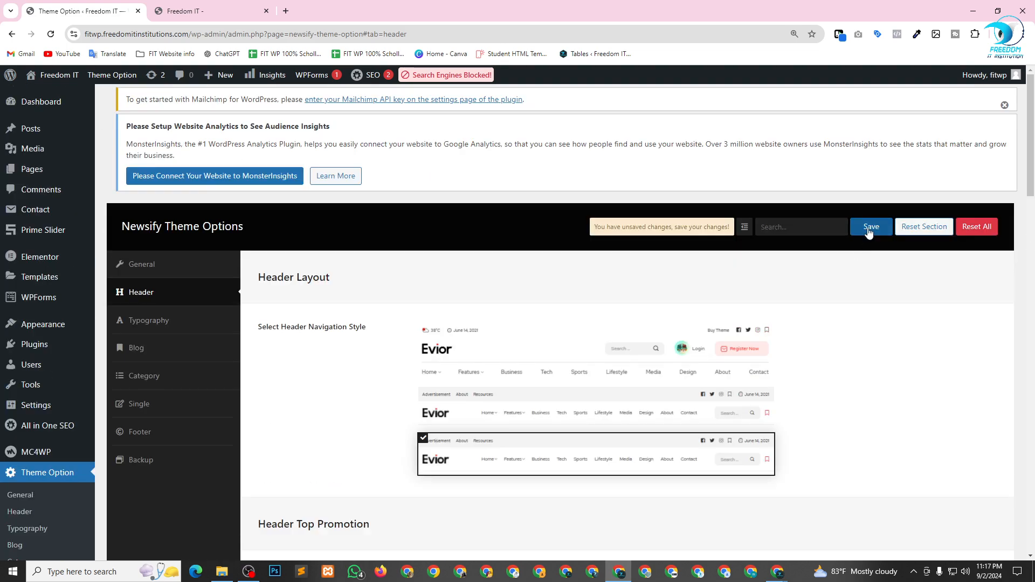
Set the logo width to 101 px in the General theme options and look through the preloader and scroll button settings
{"action": "left_click", "coordinate": [177, 273]}
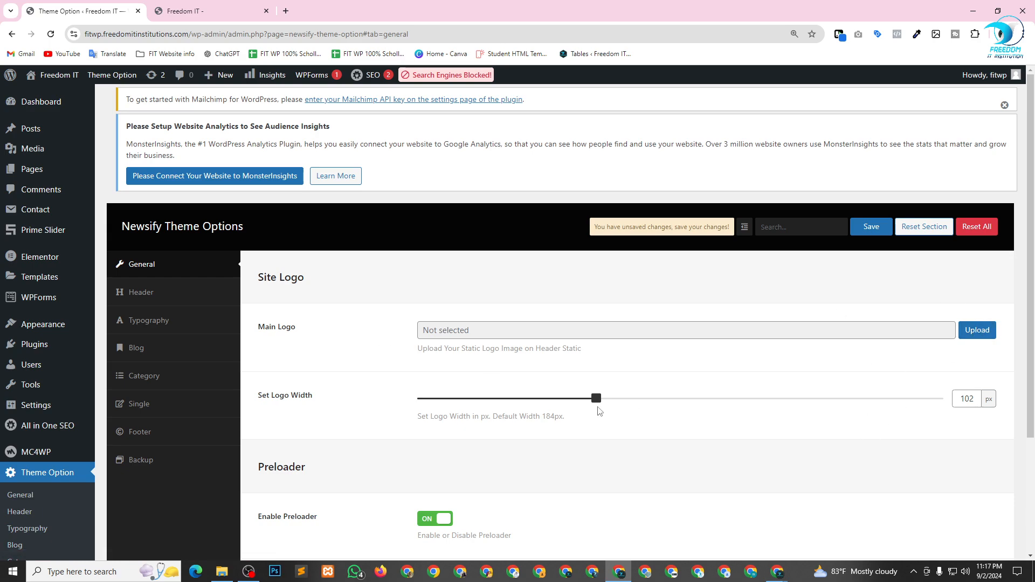
{"action": "mouse_move", "coordinate": [596, 400]}
{"action": "left_mouse_down"}
{"action": "mouse_move", "coordinate": [538, 400]}
{"action": "mouse_move", "coordinate": [593, 404]}
{"action": "left_mouse_up"}
{"action": "scroll", "coordinate": [653, 365], "scroll_direction": "down", "scroll_amount": 3}
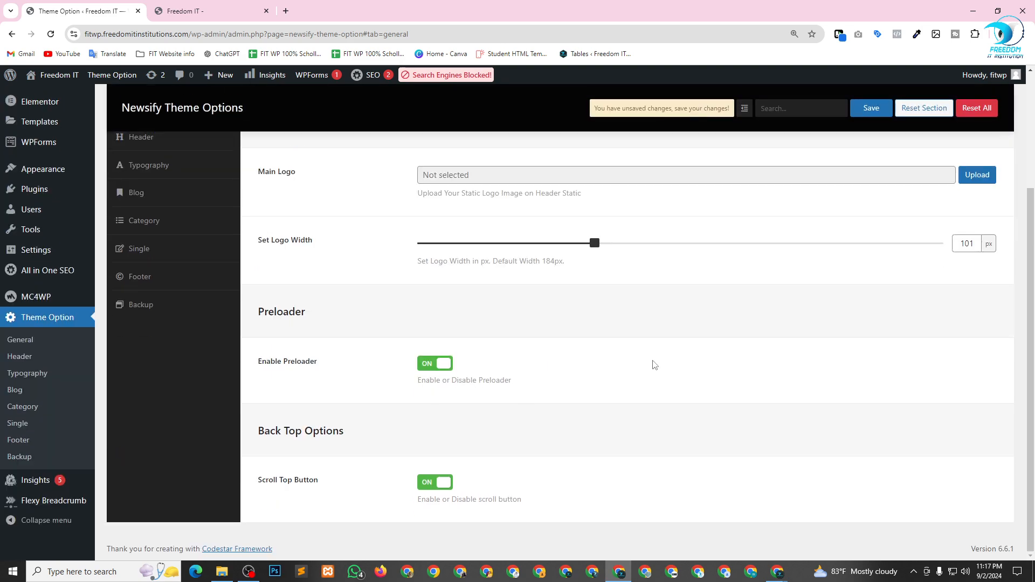
{"action": "scroll", "coordinate": [708, 365], "scroll_direction": "up", "scroll_amount": 3}
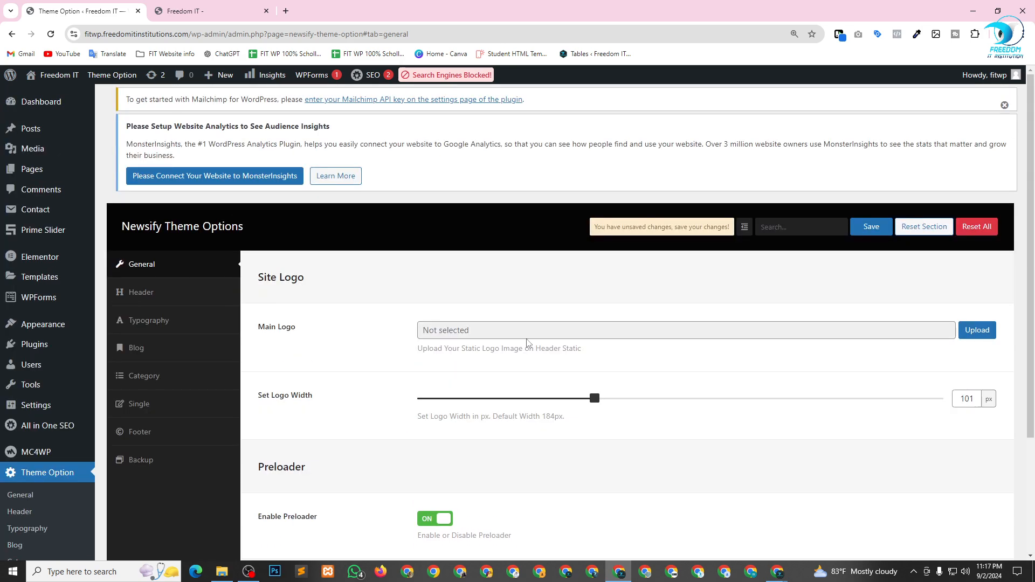
Examine the Footer theme options, including the right menu switch and the copyright area text
{"action": "left_click", "coordinate": [158, 431]}
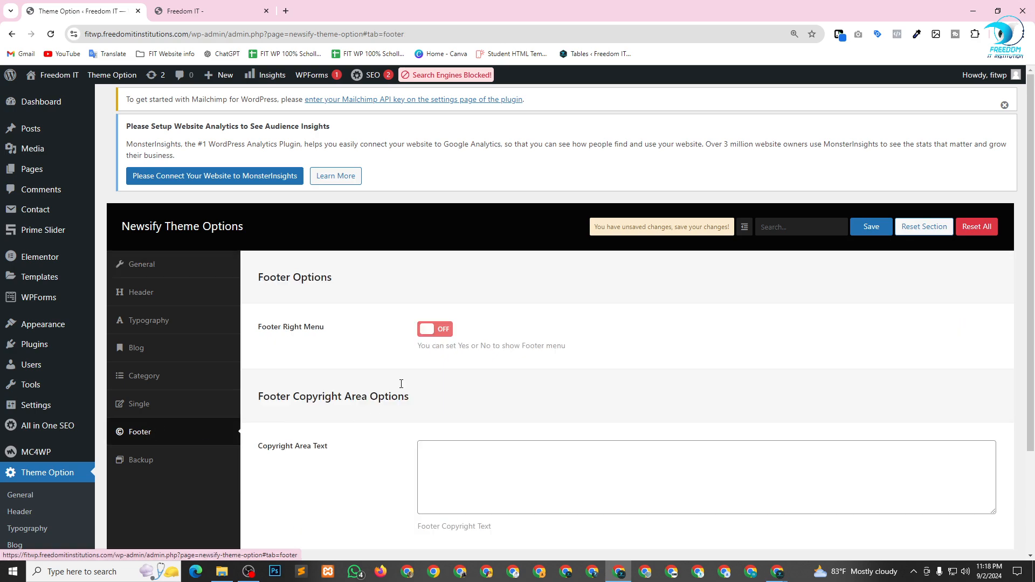
{"action": "scroll", "coordinate": [402, 384], "scroll_direction": "down", "scroll_amount": 2}
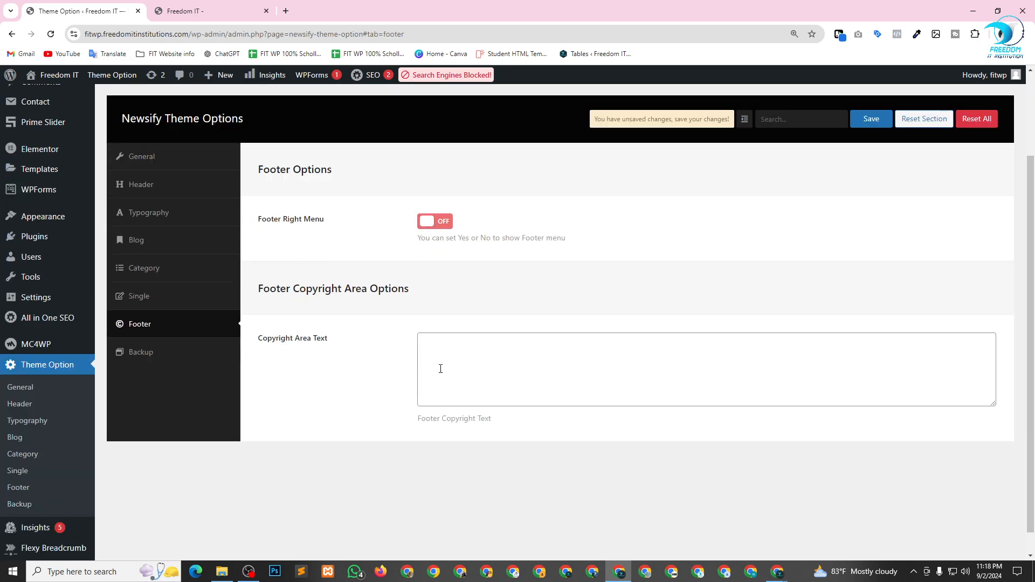
{"action": "left_click", "coordinate": [468, 349]}
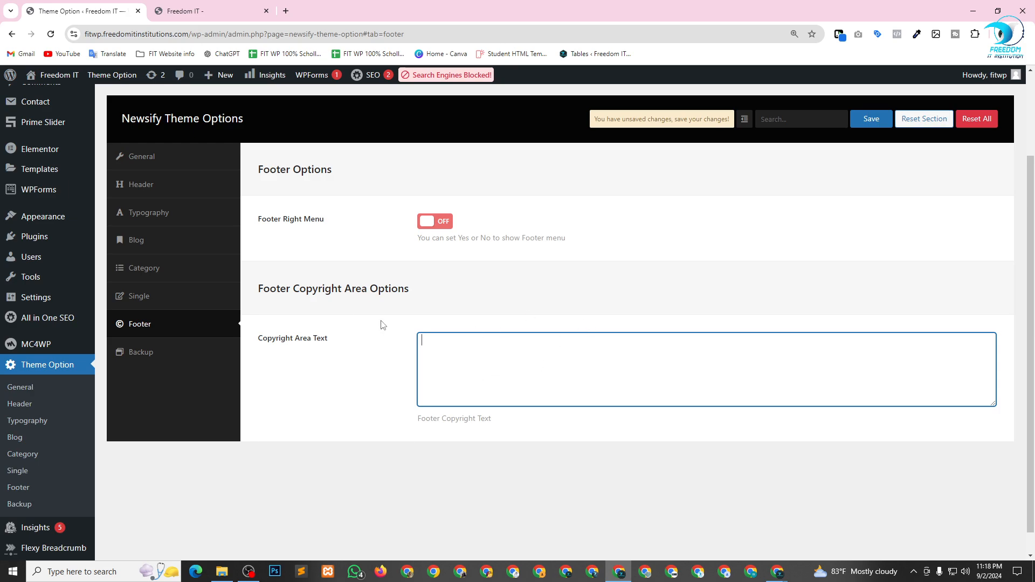
{"action": "scroll", "coordinate": [579, 317], "scroll_direction": "up", "scroll_amount": 2}
Leave the theme options for the dashboard without saving and open the list of all pages
{"action": "left_click", "coordinate": [46, 104]}
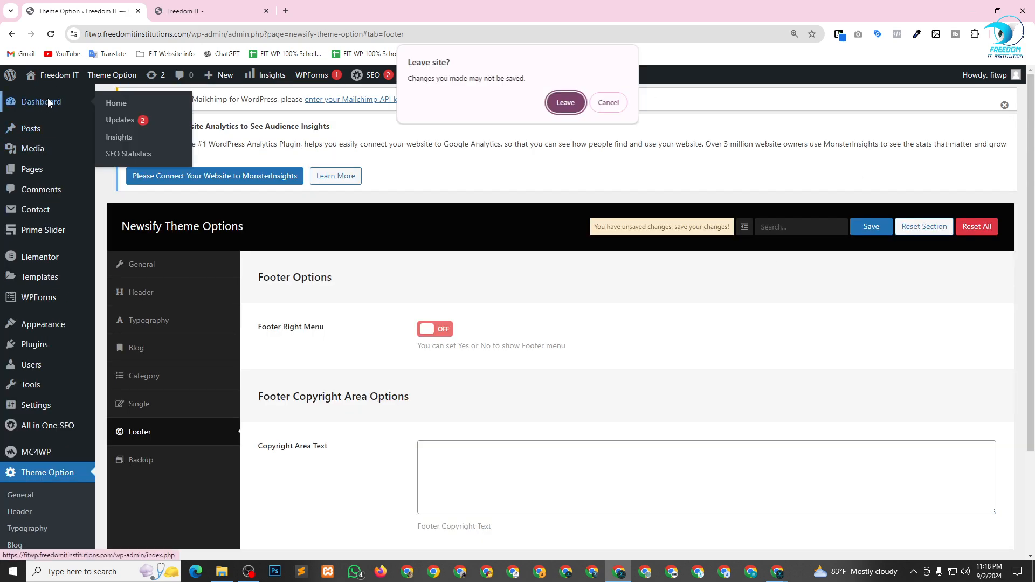
{"action": "left_click", "coordinate": [567, 110]}
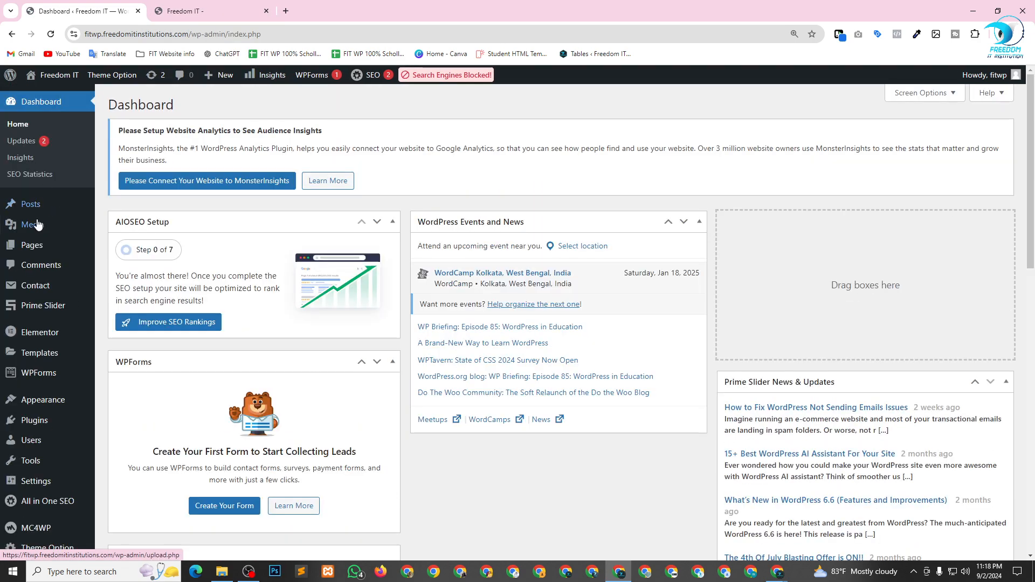
{"action": "mouse_move", "coordinate": [33, 248]}
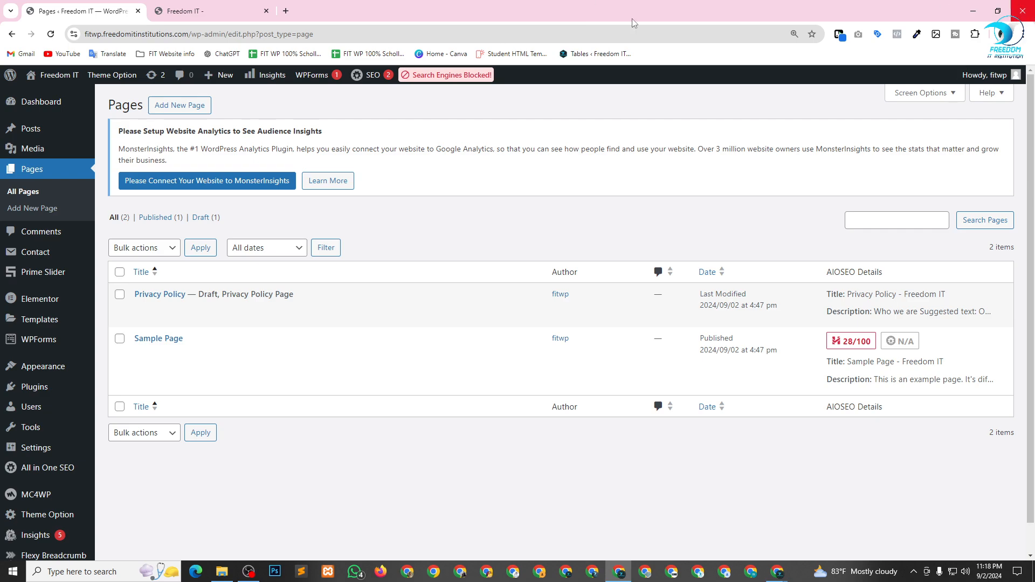
Switch to Google Meet, review the People list up to the raised hands, and check the OBS recording window
{"action": "key", "text": "alt+Tab"}
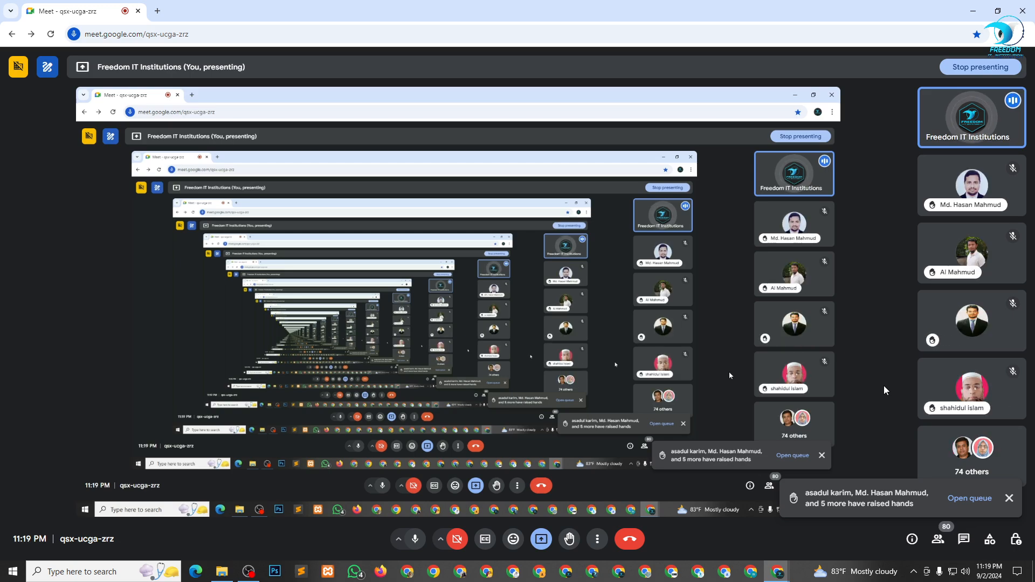
{"action": "left_click", "coordinate": [941, 540]}
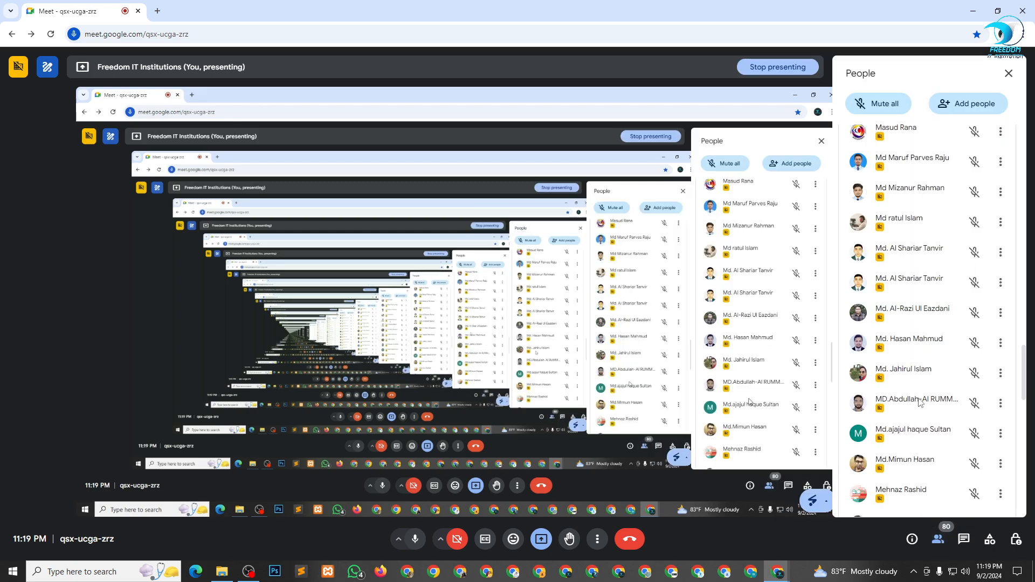
{"action": "scroll", "coordinate": [919, 398], "scroll_direction": "up", "scroll_amount": 10}
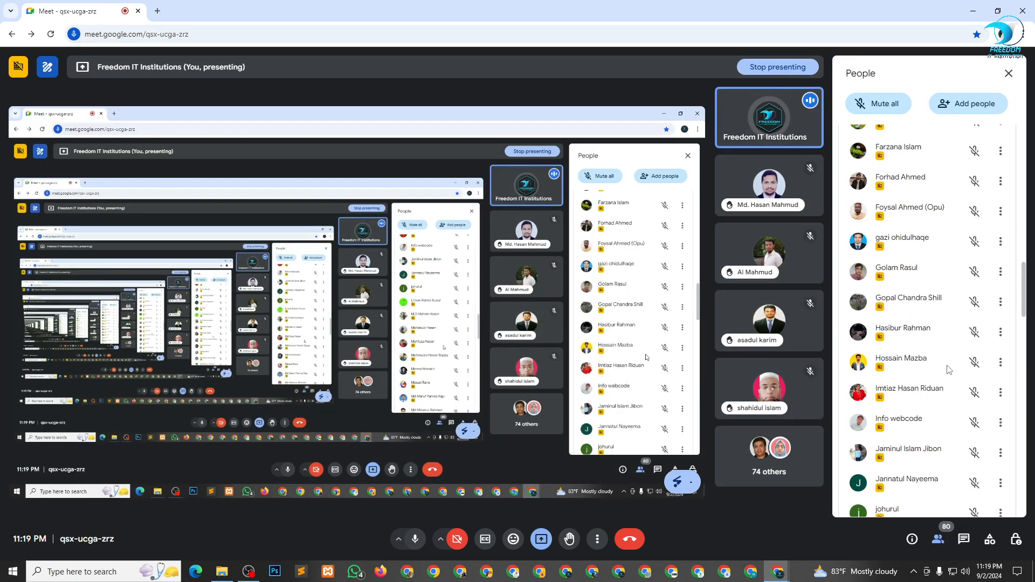
{"action": "scroll", "coordinate": [969, 286], "scroll_direction": "up", "scroll_amount": 4}
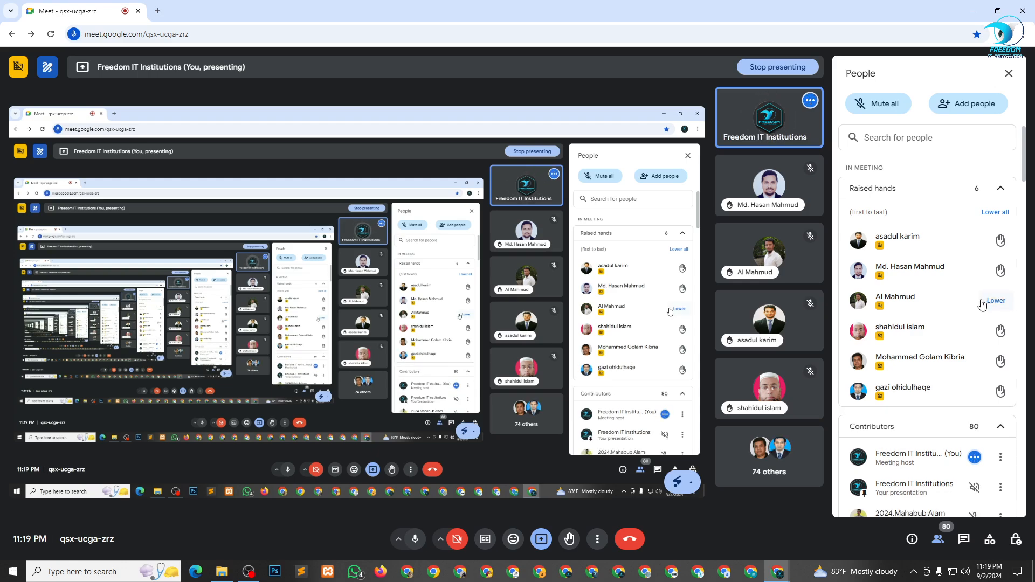
{"action": "left_click", "coordinate": [248, 573]}
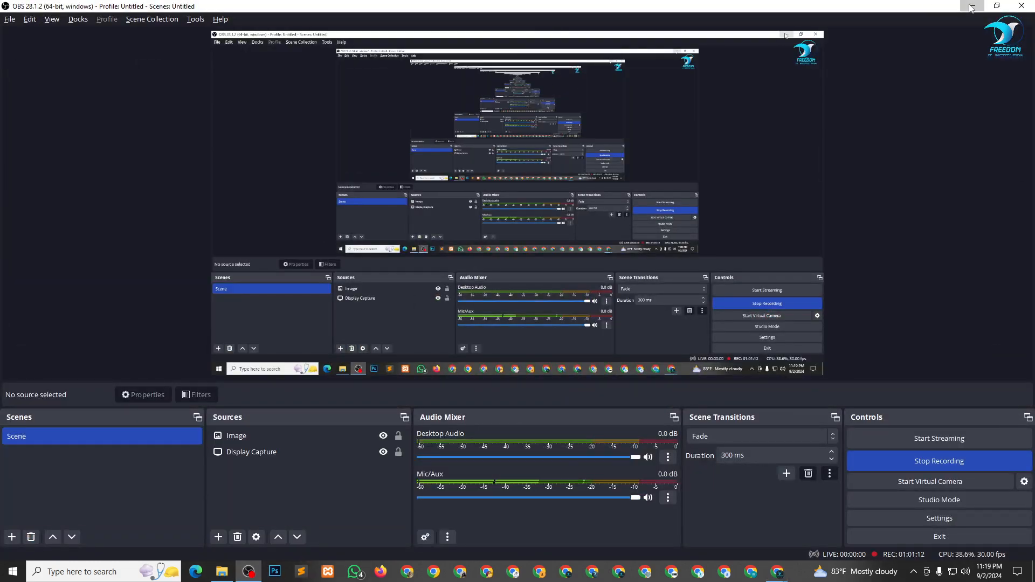
{"action": "left_click", "coordinate": [973, 5]}
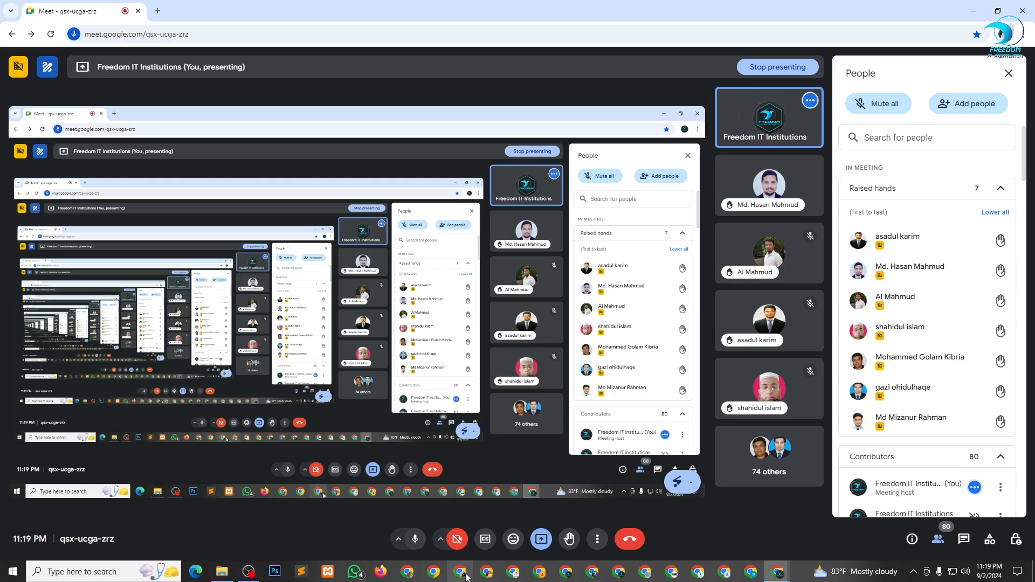
Switch to another Chrome profile window and open Google Drive from the Google apps launcher
{"action": "left_click", "coordinate": [593, 577]}
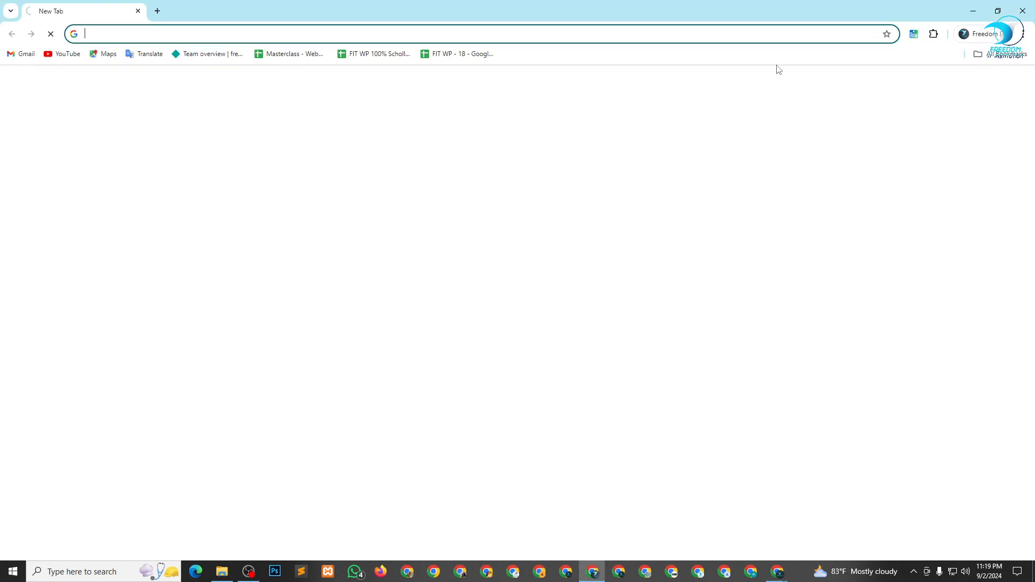
{"action": "left_click", "coordinate": [990, 83]}
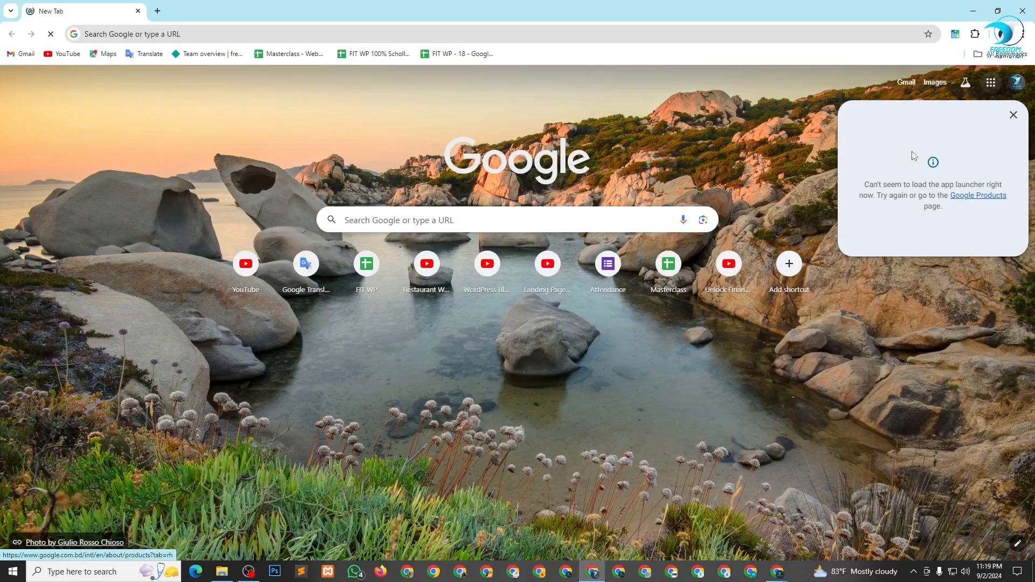
{"action": "left_click", "coordinate": [1014, 116]}
{"action": "left_click", "coordinate": [991, 82]}
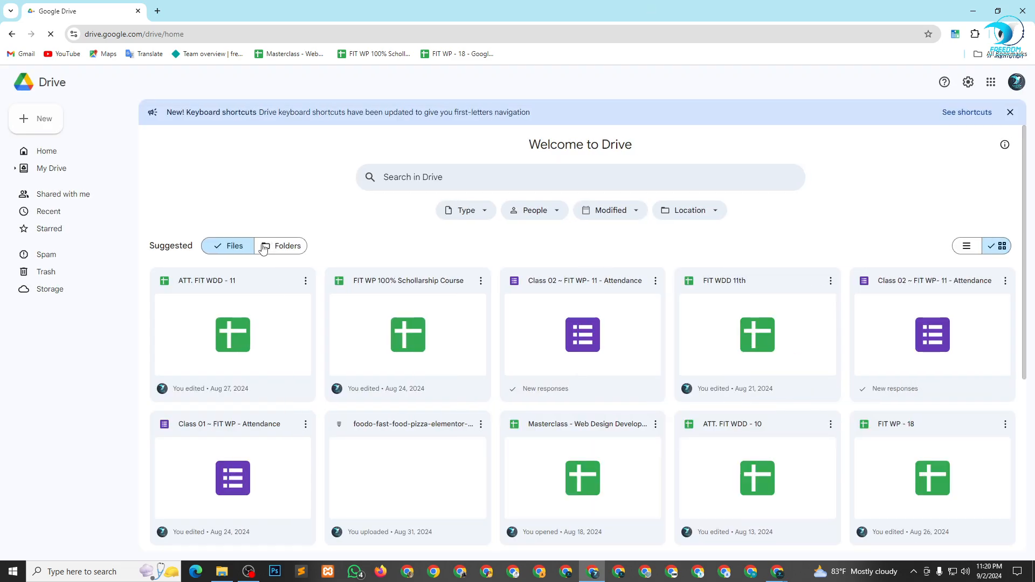
Show the suggested folders in Drive and open the FIT WDD WP 18 folder, checking Google Meet while it loads
{"action": "left_click", "coordinate": [264, 247]}
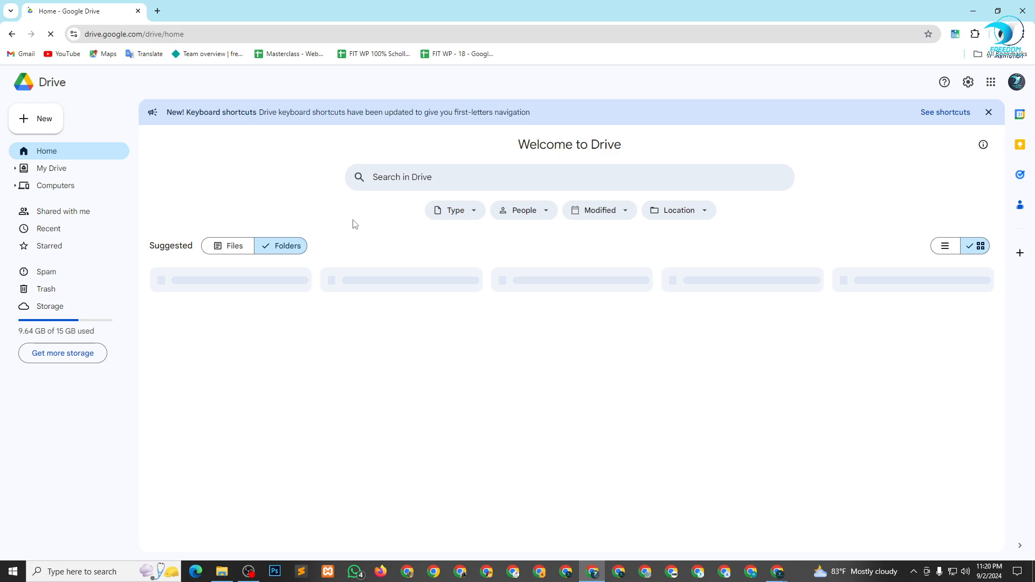
{"action": "left_click", "coordinate": [271, 281]}
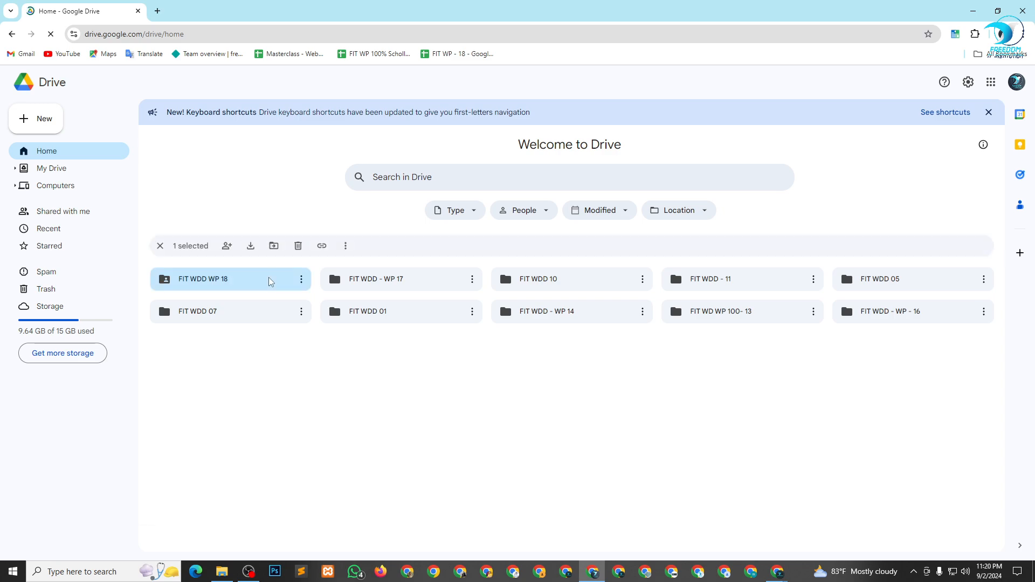
{"action": "double_click", "coordinate": [270, 281]}
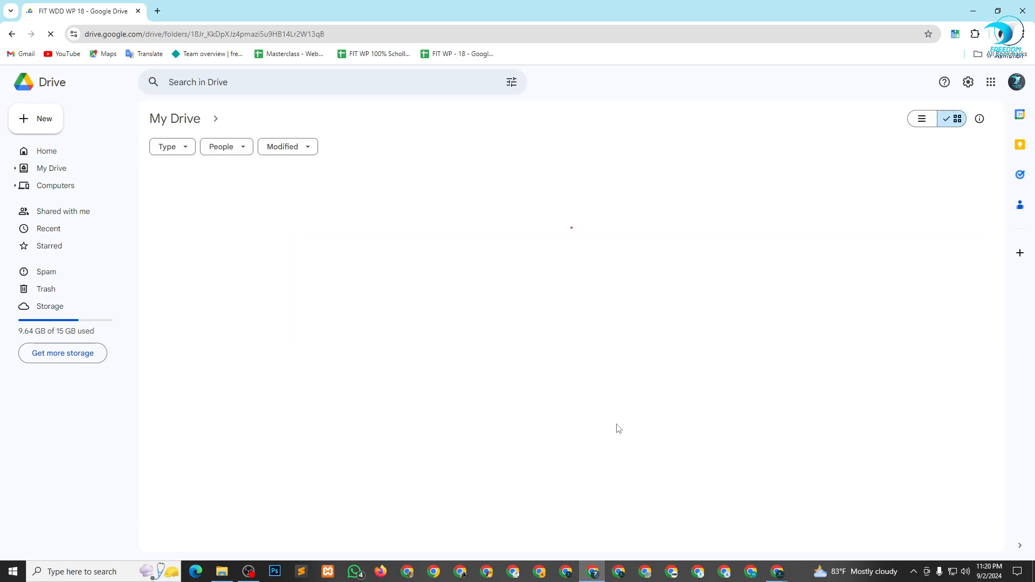
{"action": "key", "text": "alt+Tab"}
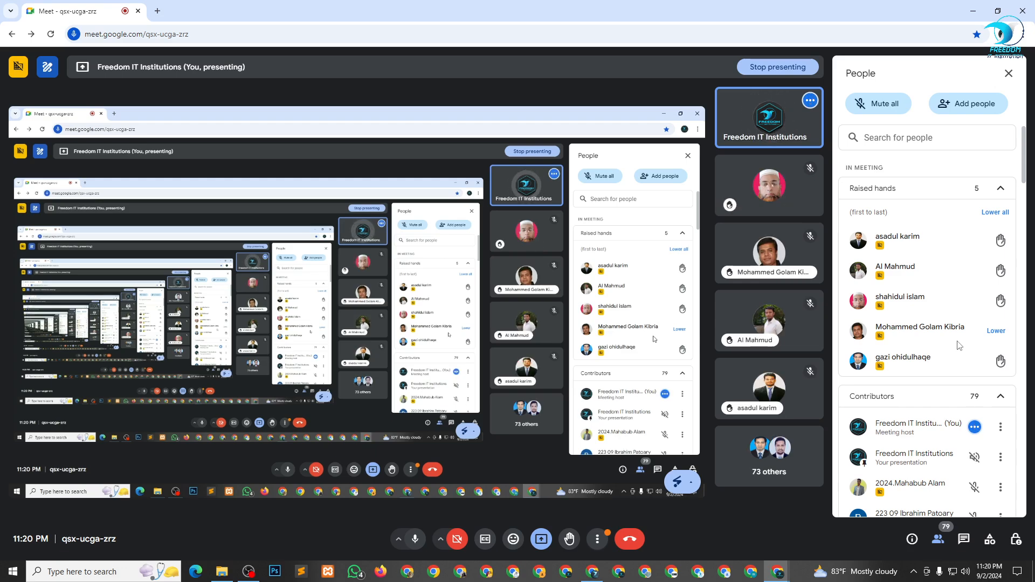
{"action": "key", "text": "alt+Tab"}
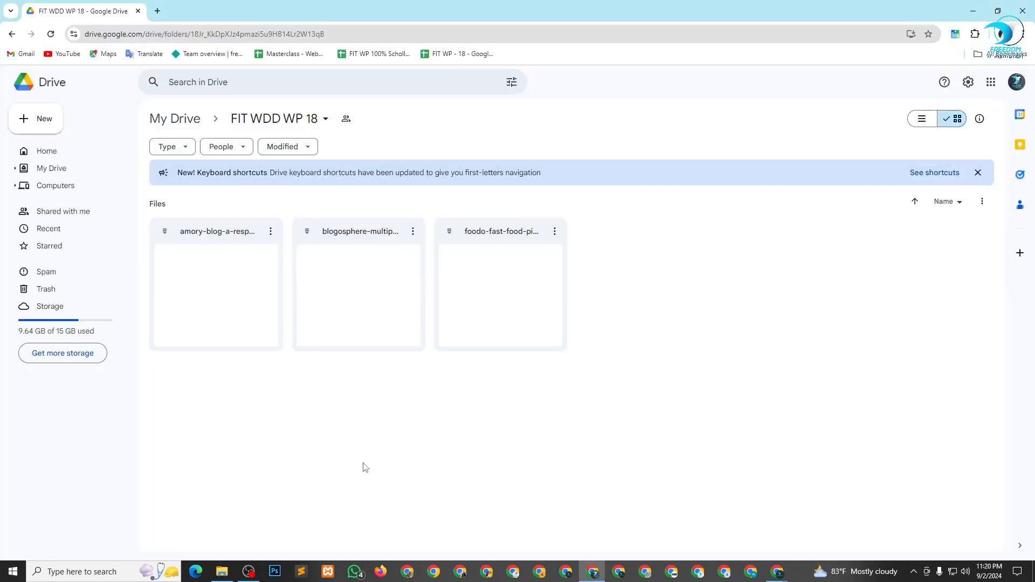
{"action": "left_click", "coordinate": [223, 571]}
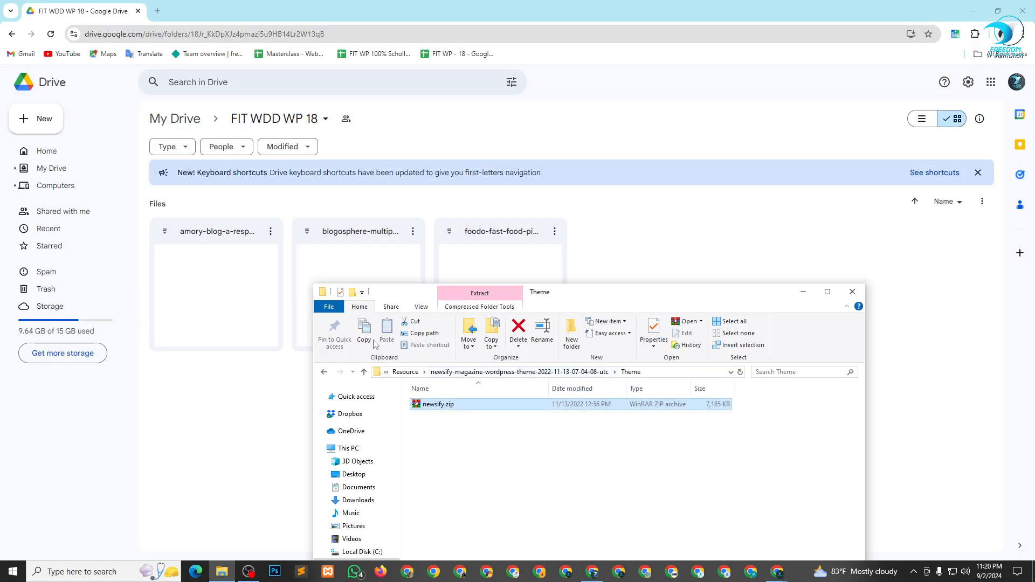
{"action": "left_click", "coordinate": [365, 372]}
{"action": "left_click", "coordinate": [365, 373]}
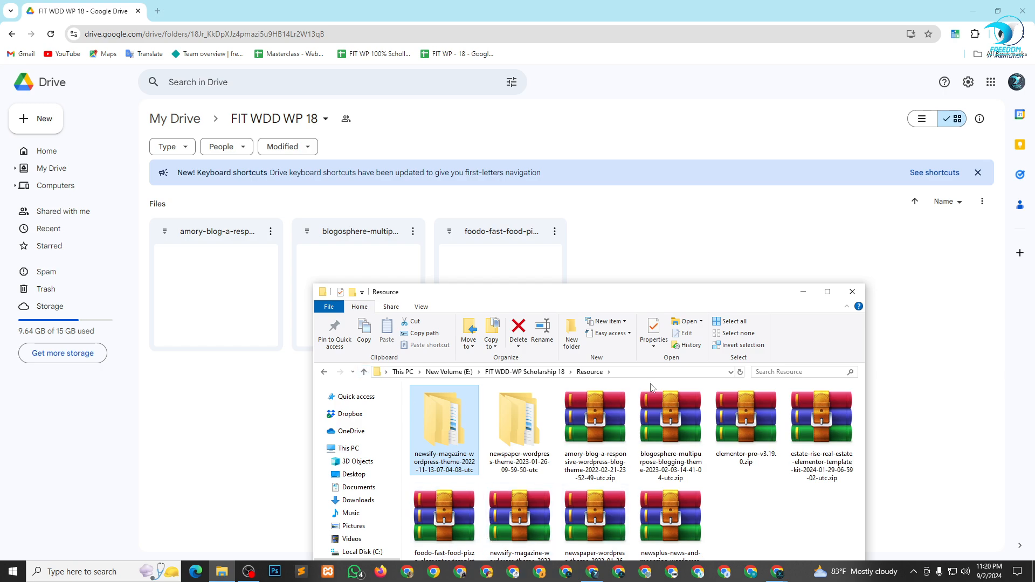
{"action": "left_click_drag", "start_coordinate": [458, 301], "coordinate": [275, 256]}
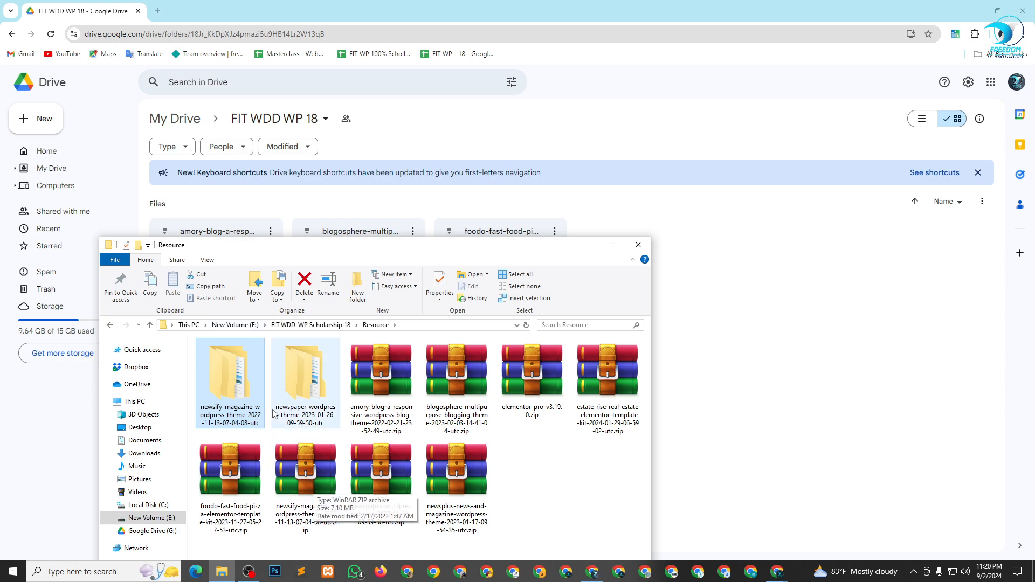
{"action": "double_click", "coordinate": [319, 475]}
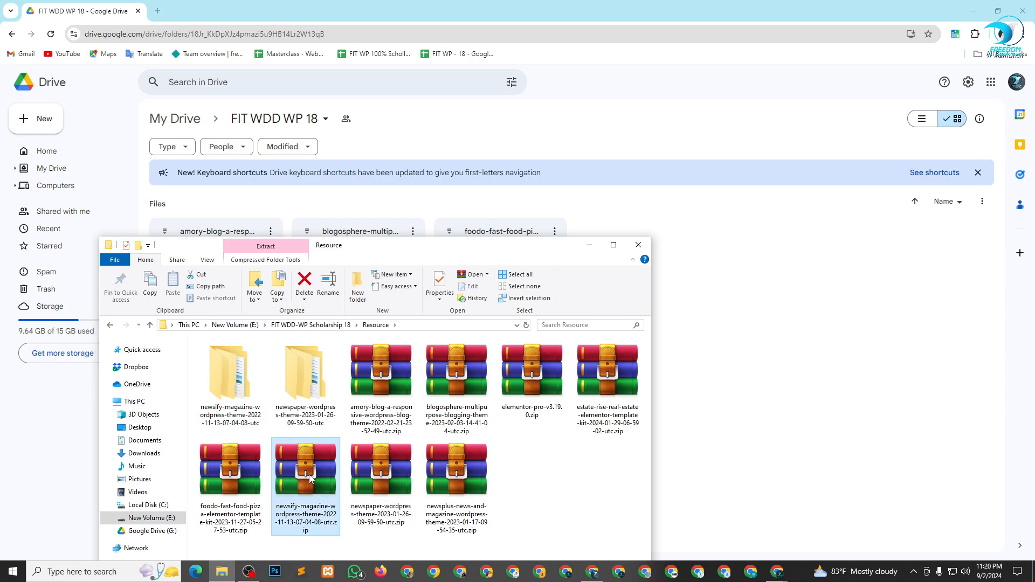
{"action": "left_click_drag", "start_coordinate": [319, 474], "coordinate": [785, 385]}
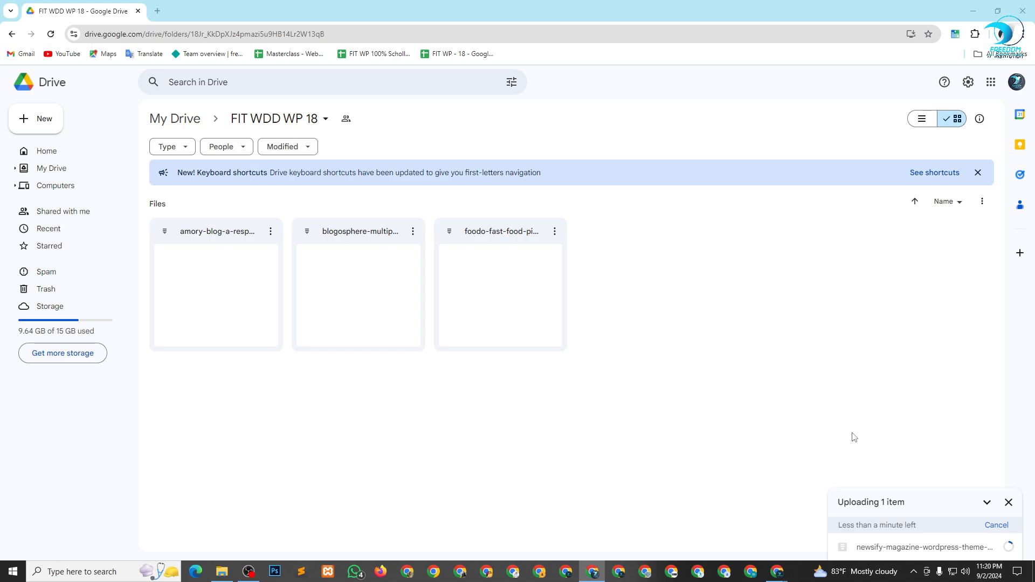
Check the Google Meet call during the upload, returning to Drive to dismiss the upload notice
{"action": "key", "text": "alt+Tab"}
{"action": "key", "text": "alt+Tab"}
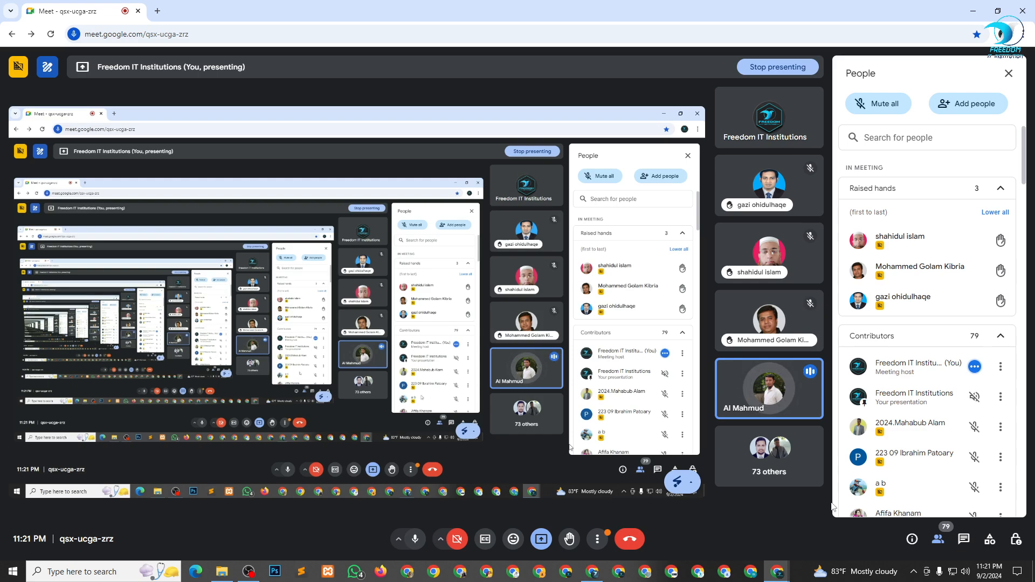
{"action": "left_click", "coordinate": [593, 572]}
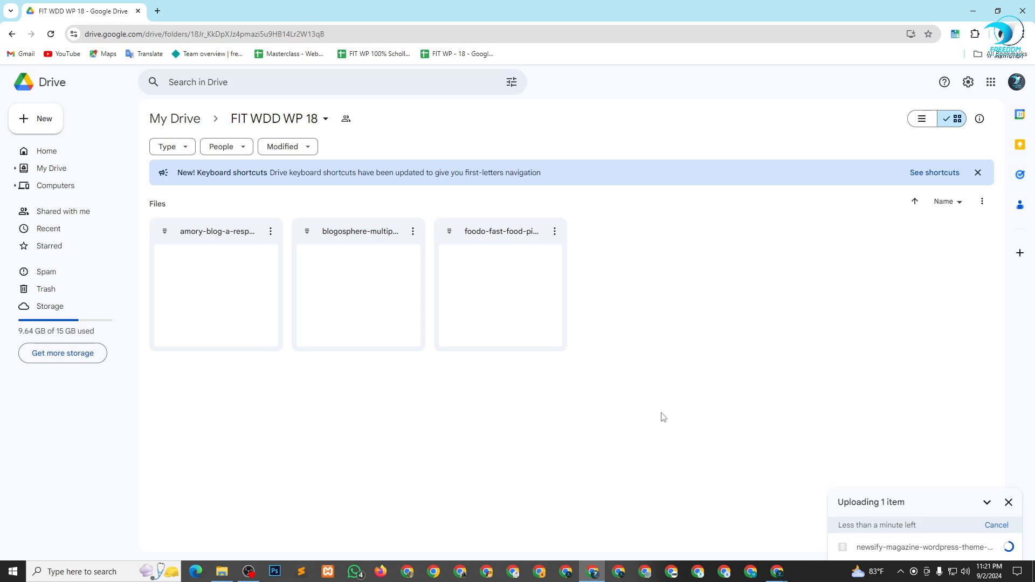
{"action": "key", "text": "alt+Tab"}
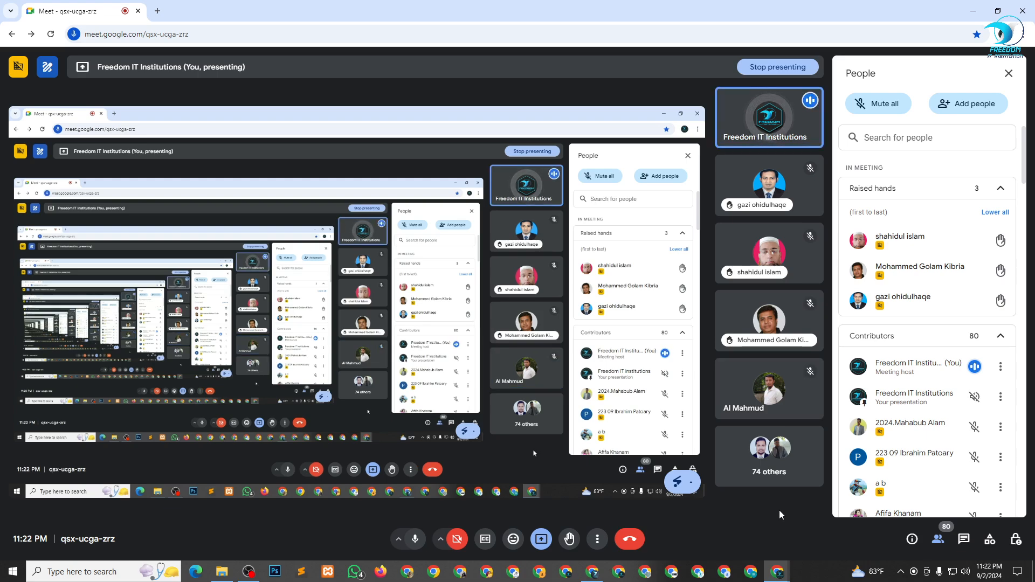
{"action": "left_click", "coordinate": [592, 572]}
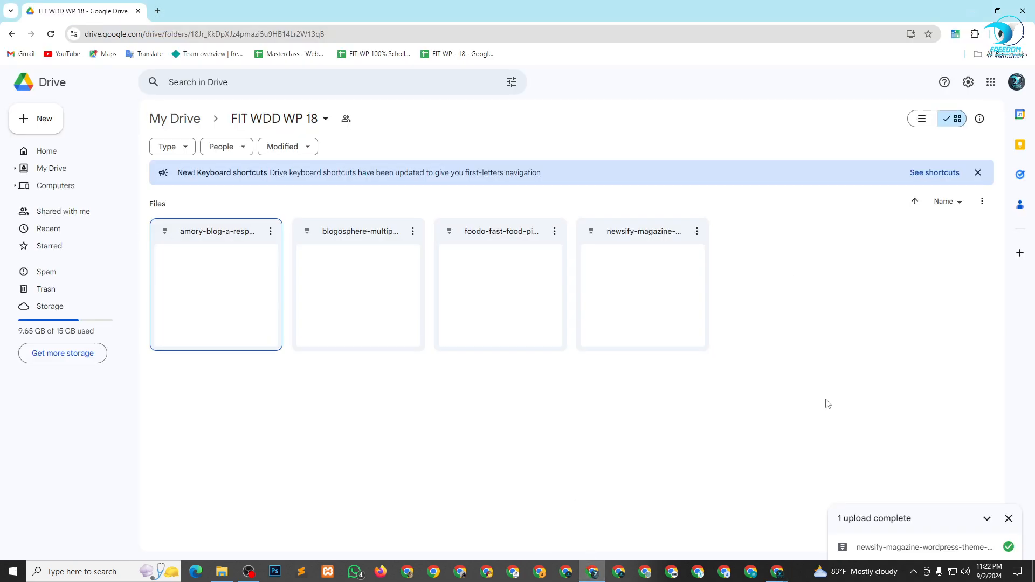
{"action": "left_click", "coordinate": [1008, 518]}
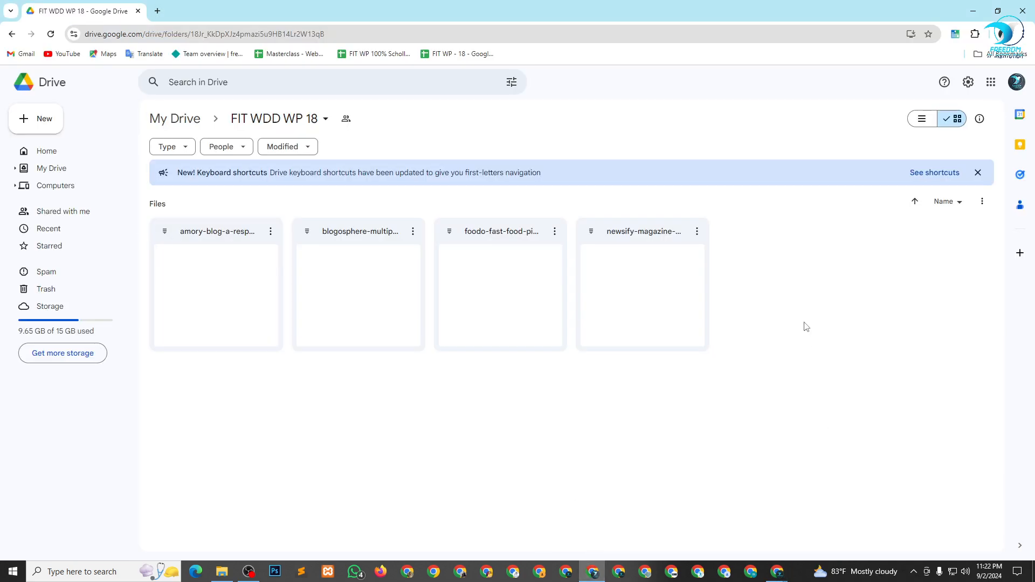
Open the sharing settings of the newsify-magazine zip in Drive, copy its link and close the dialog
{"action": "left_click", "coordinate": [635, 236]}
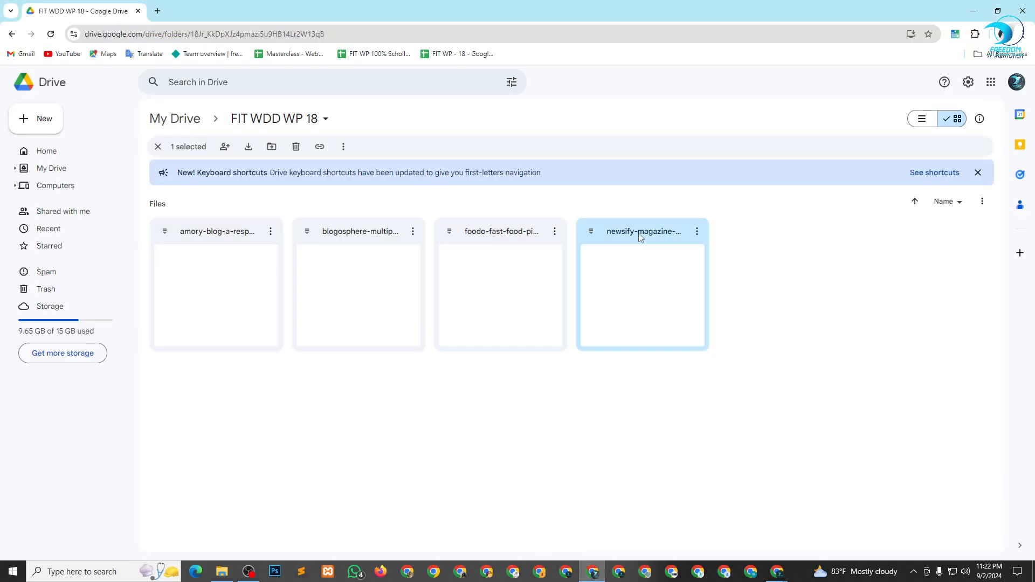
{"action": "left_click", "coordinate": [887, 392]}
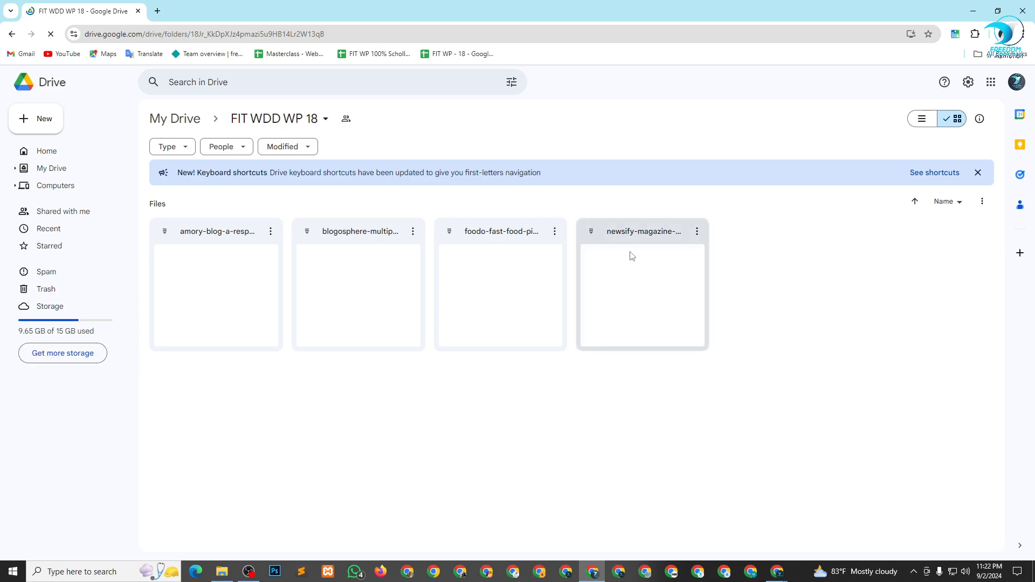
{"action": "right_click", "coordinate": [644, 232]}
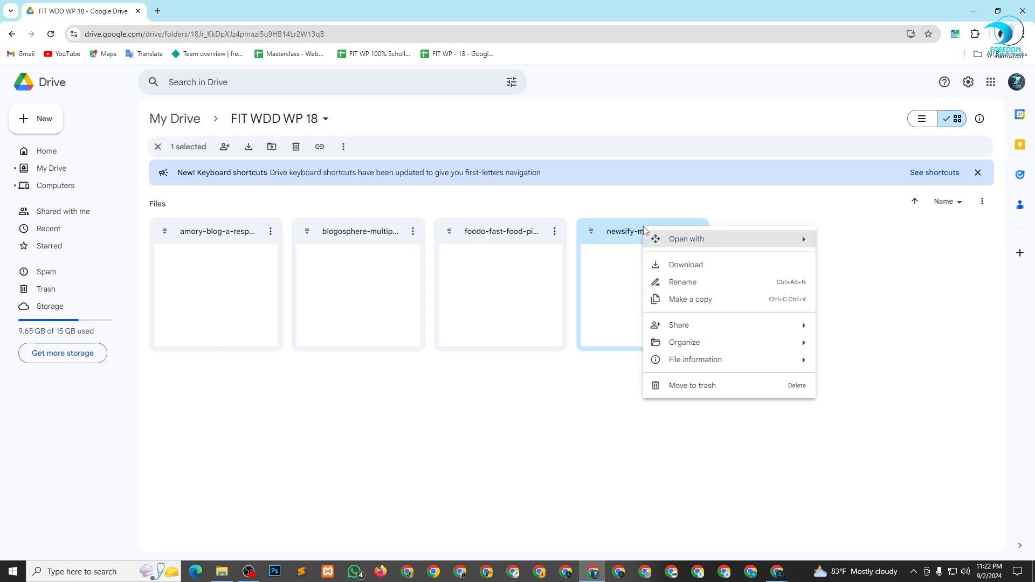
{"action": "mouse_move", "coordinate": [686, 331]}
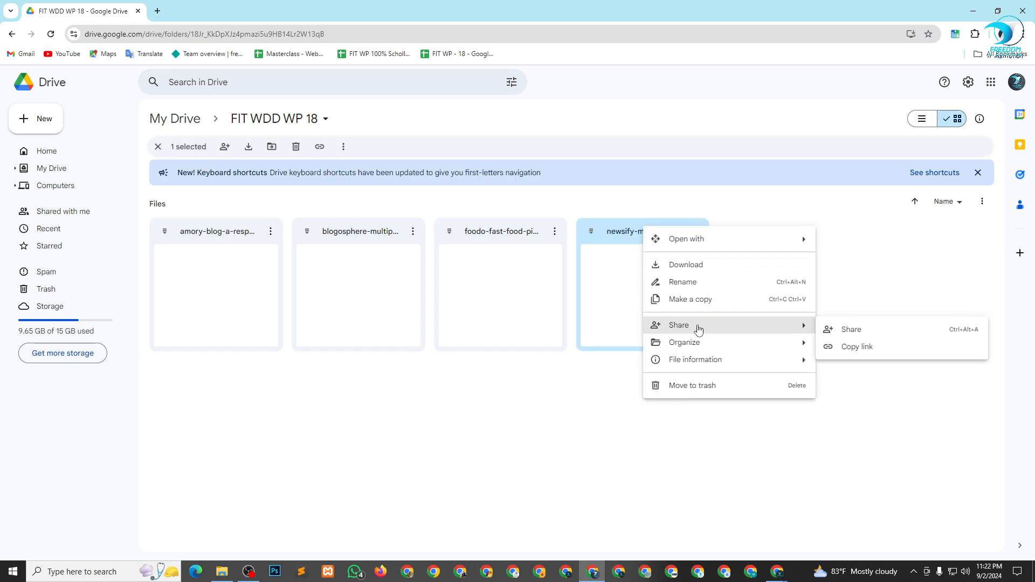
{"action": "left_click", "coordinate": [852, 330]}
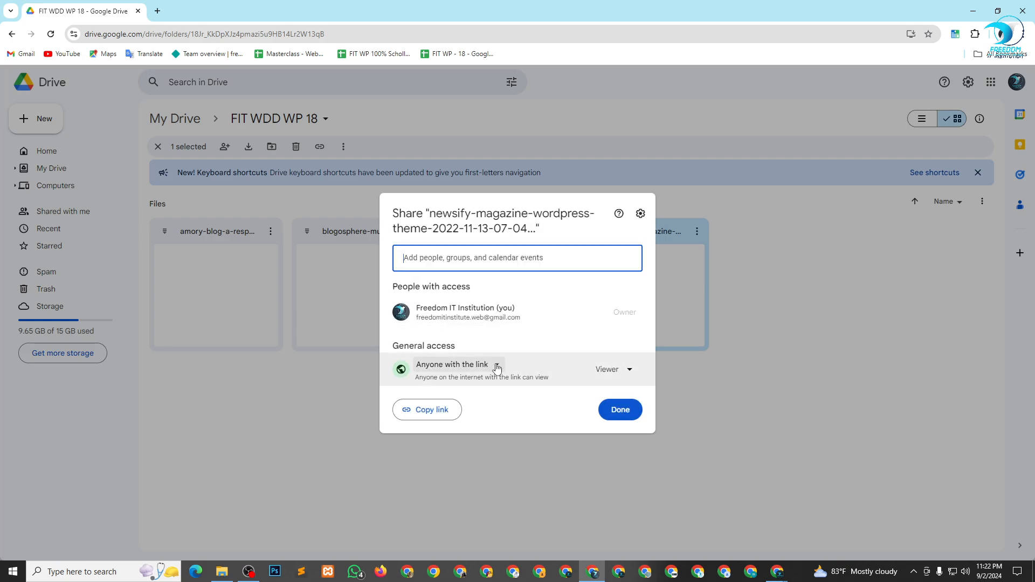
{"action": "left_click", "coordinate": [425, 410]}
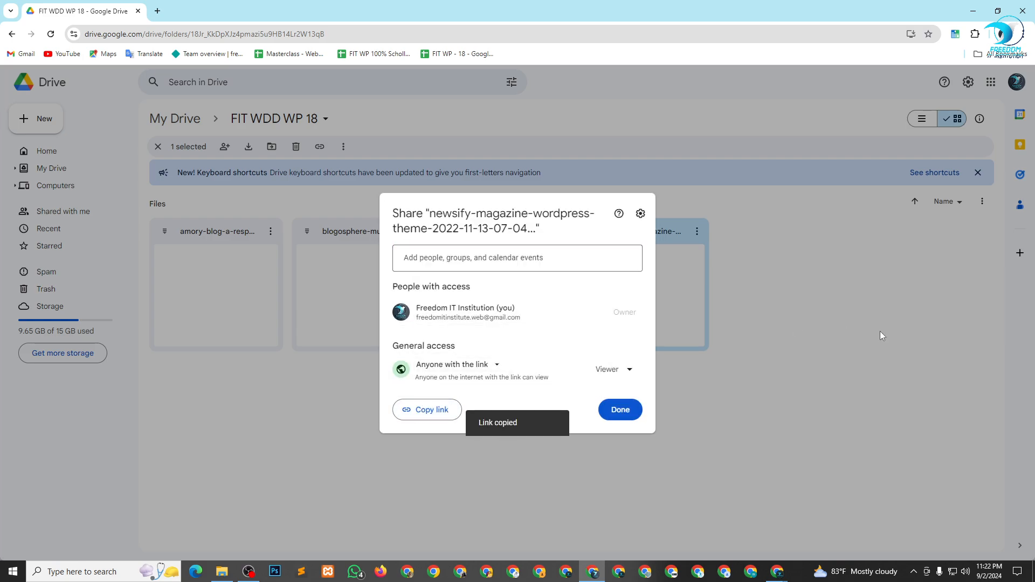
{"action": "key", "text": "Escape"}
Switch to Google Meet, open the in-call messages and let everyone send messages
{"action": "key", "text": "alt+Tab"}
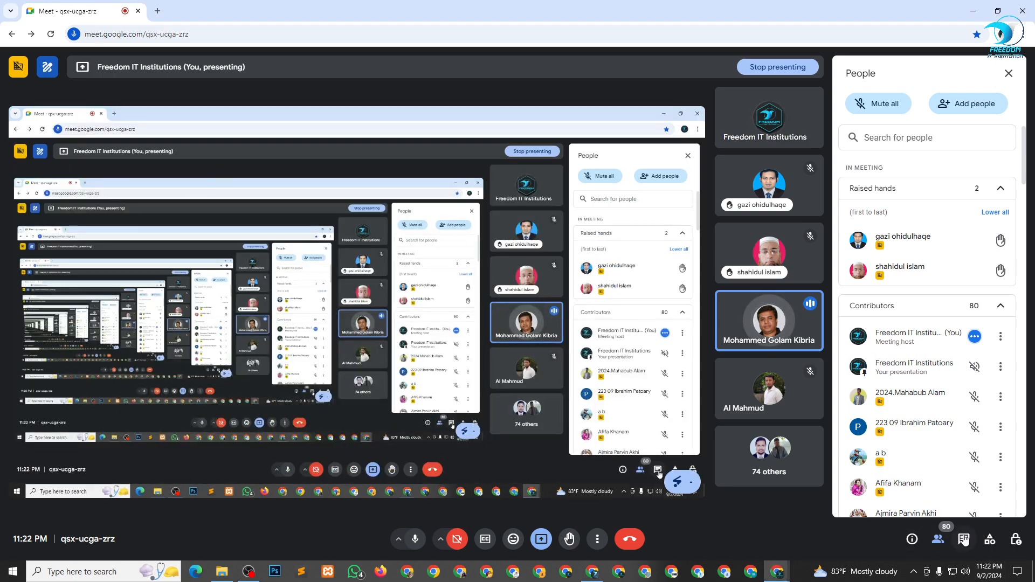
{"action": "left_click", "coordinate": [964, 539]}
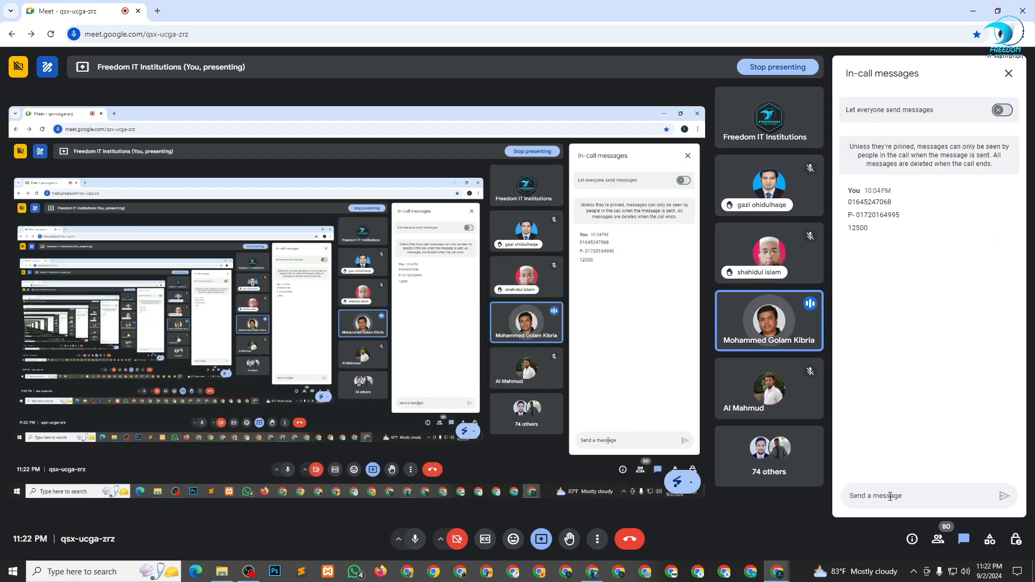
{"action": "left_click", "coordinate": [1009, 74]}
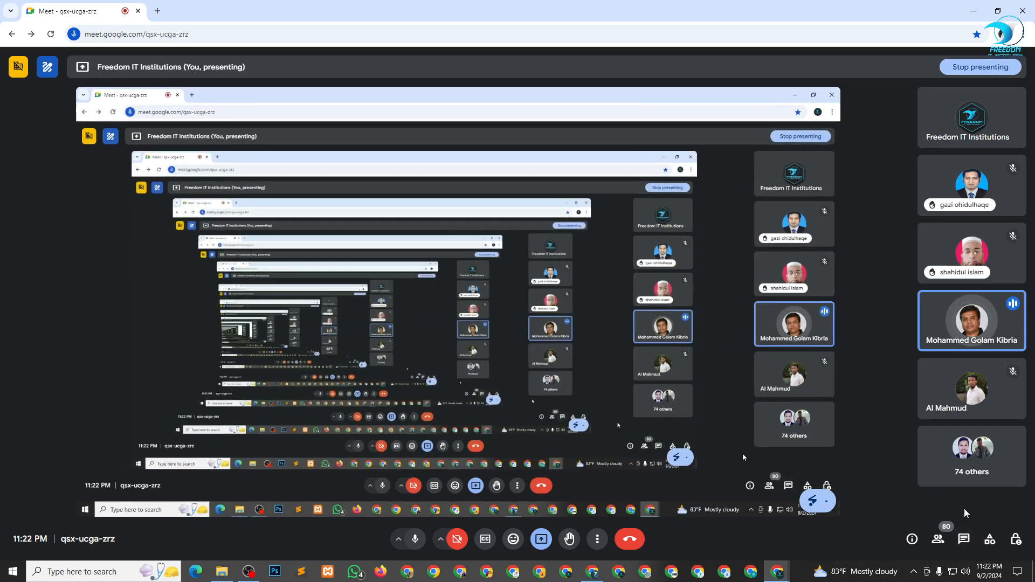
{"action": "left_click", "coordinate": [965, 538]}
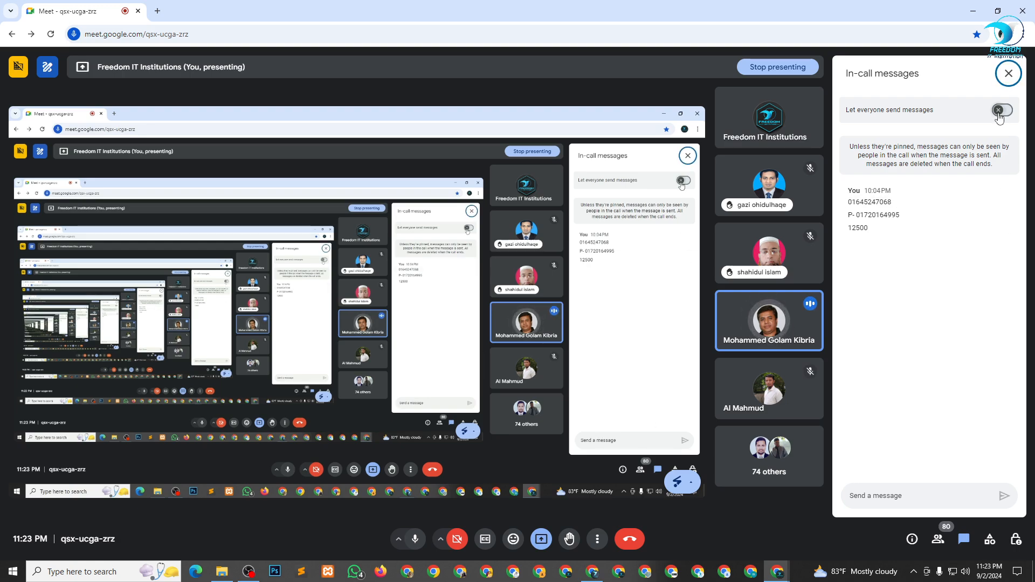
{"action": "left_click", "coordinate": [999, 114]}
Send two "." messages and the copied Drive link of the Newsify theme zip in the meeting chat
{"action": "left_click", "coordinate": [899, 496]}
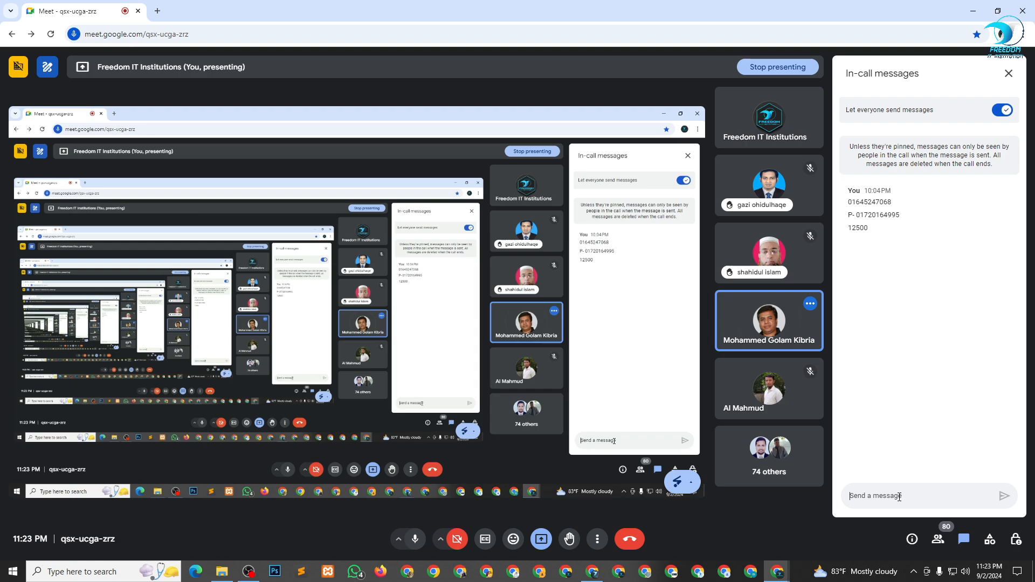
{"action": "type", "text": "."}
{"action": "key", "text": "Return"}
{"action": "type", "text": "."}
{"action": "key", "text": "Return"}
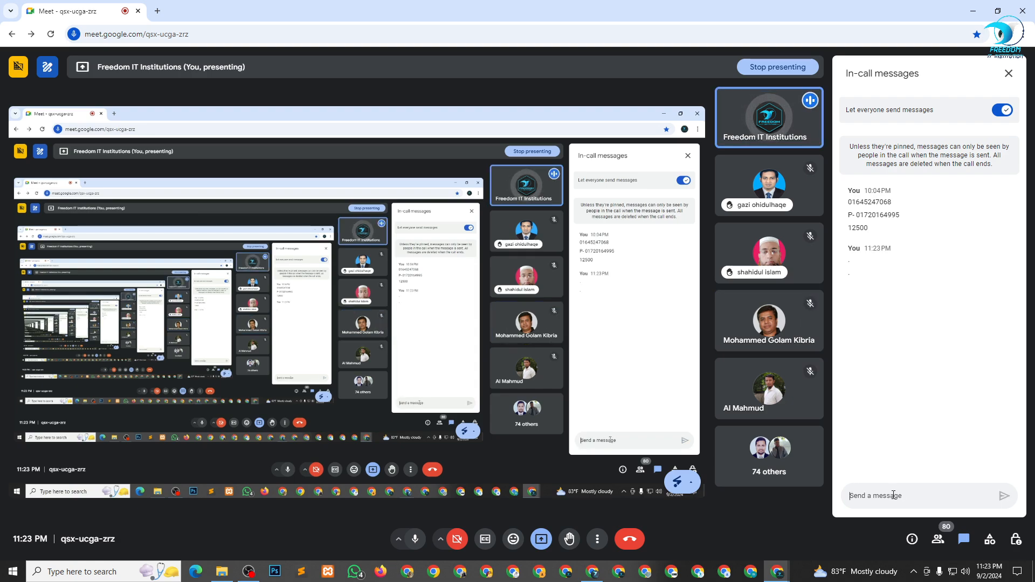
{"action": "key", "text": "ctrl+v"}
{"action": "key", "text": "Return"}
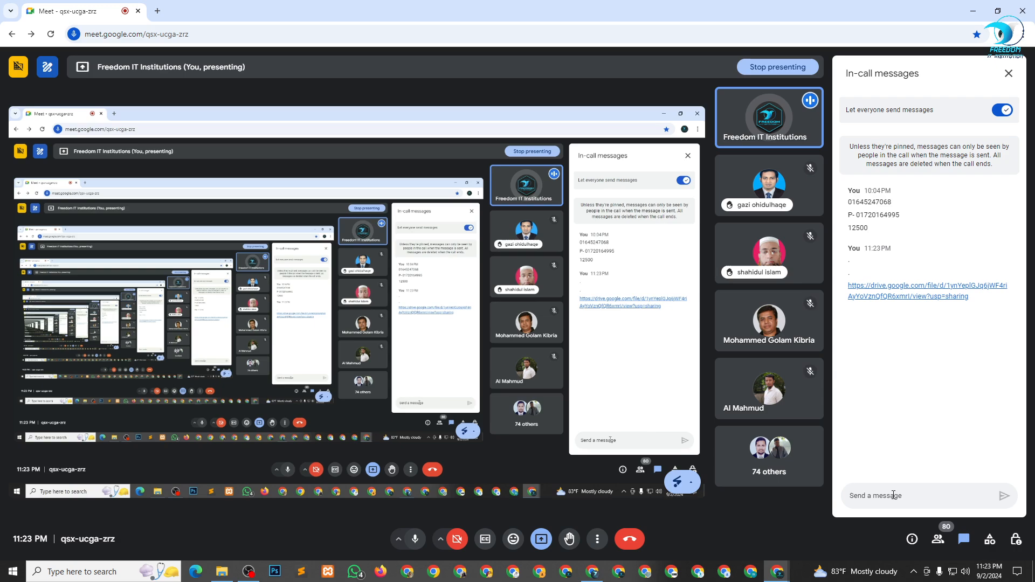
Switch to WhatsApp to view the chat list, and check the recording window in OBS
{"action": "left_click", "coordinate": [360, 574]}
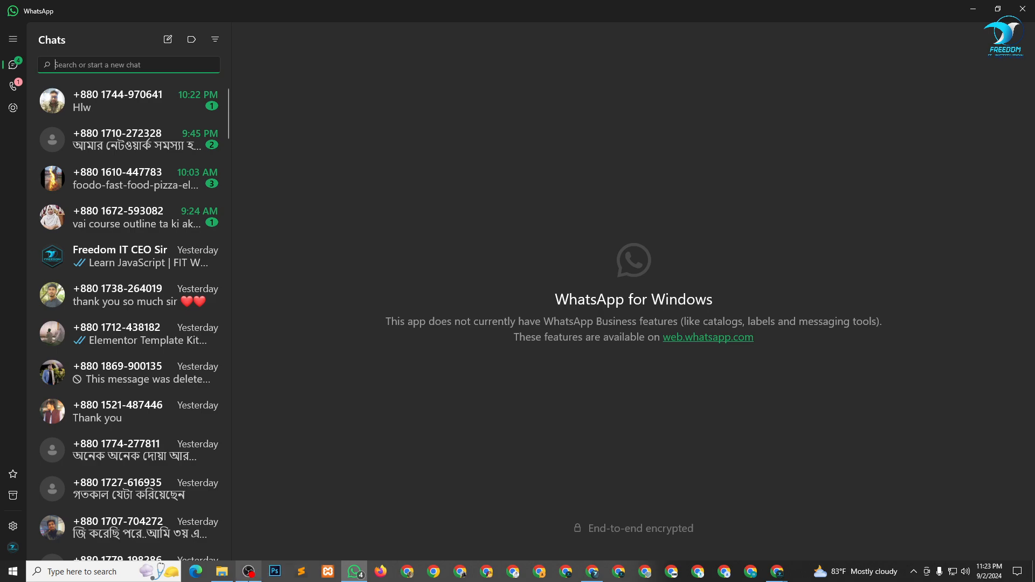
{"action": "left_click", "coordinate": [249, 571]}
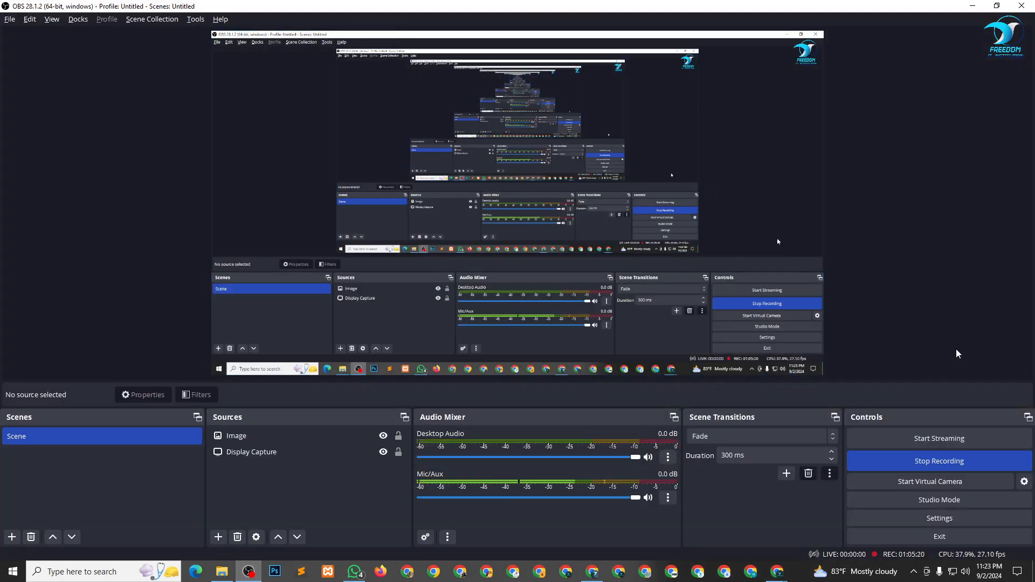